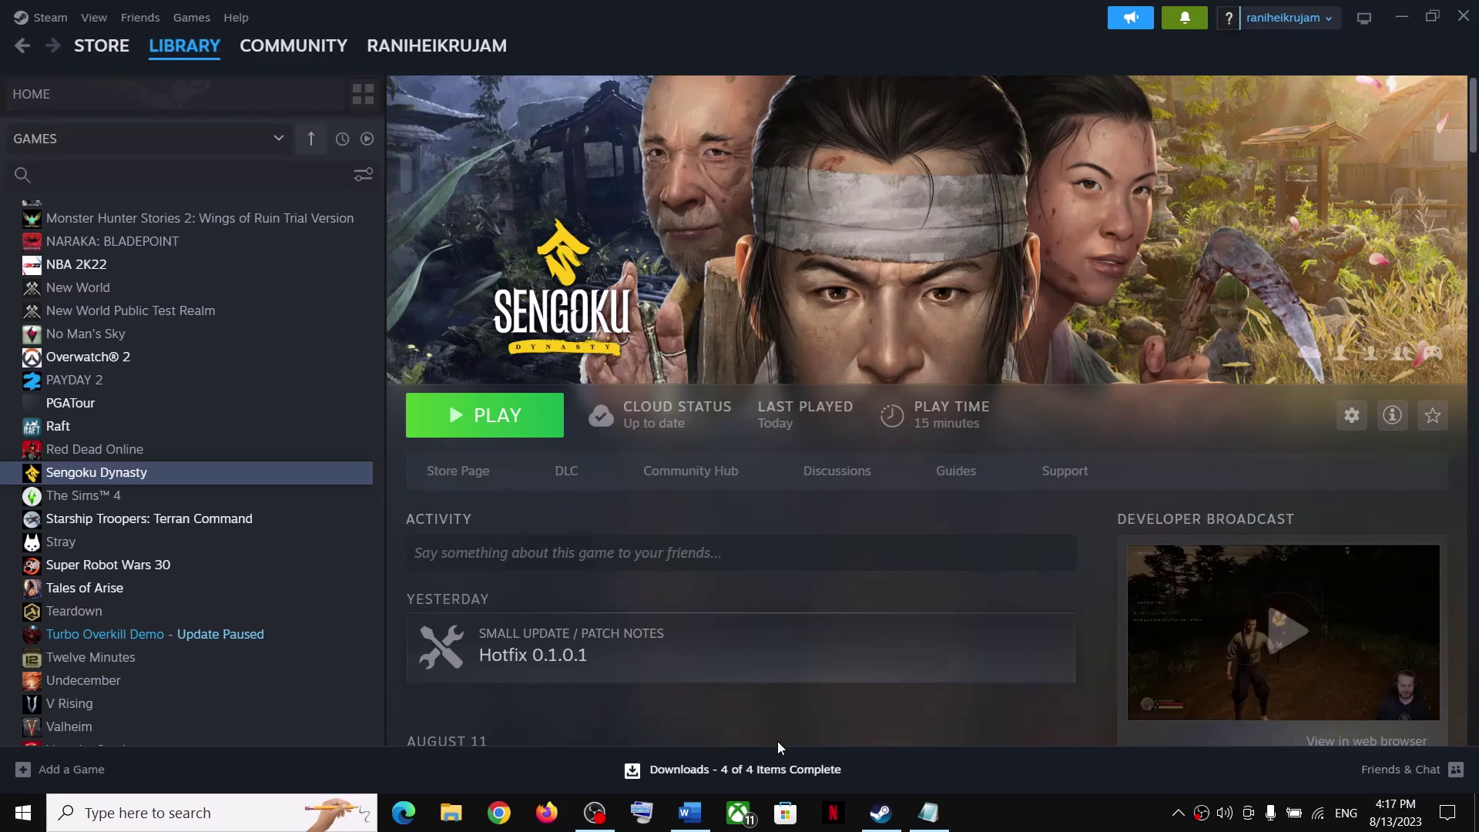
# Bring the Sengoku Dynasty launch-fix Word document to the front over Steam.
pyautogui.click(690, 812)
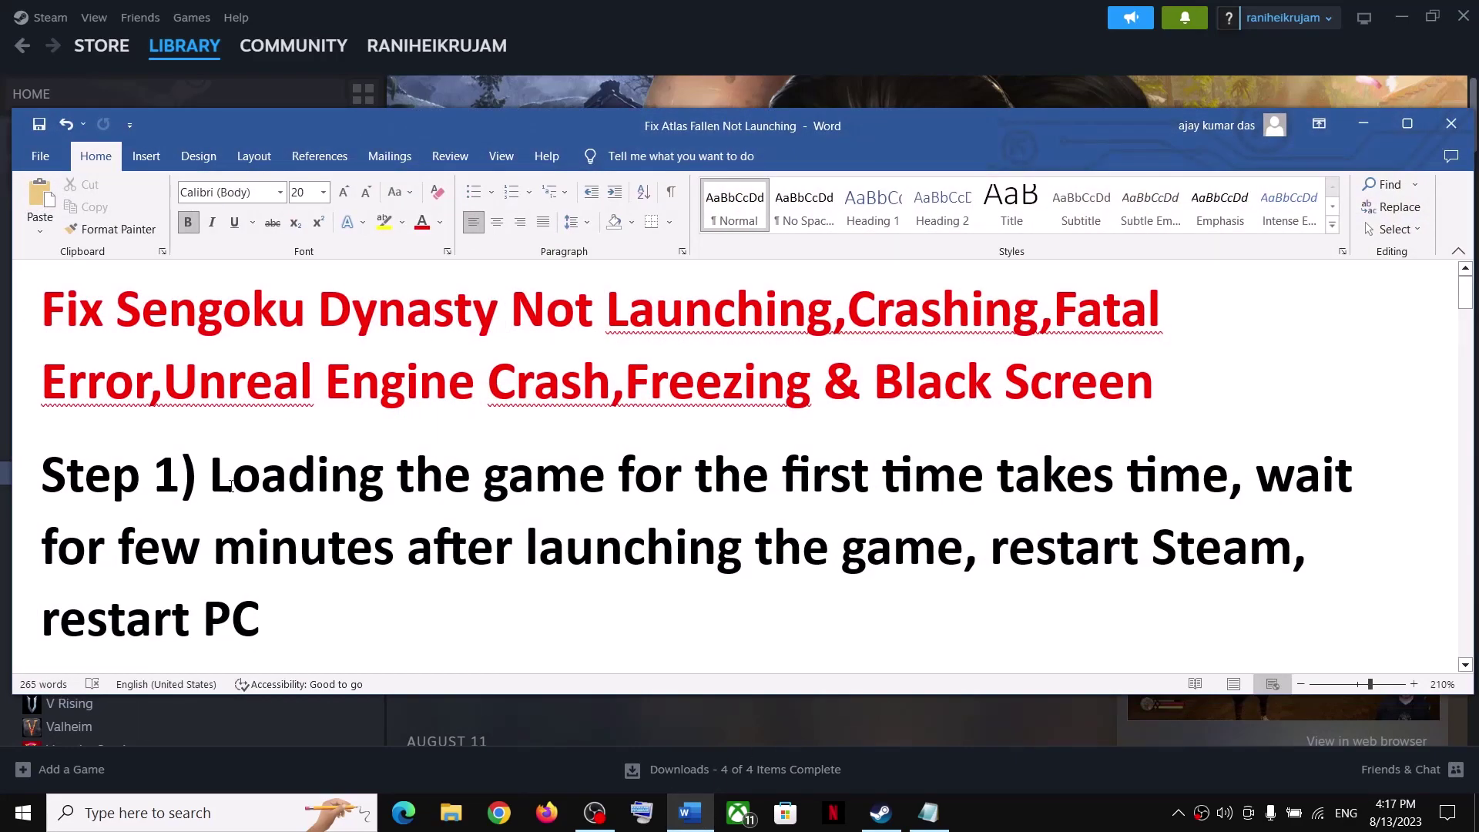
# Highlight Step 1's advice to wait a few minutes and restart Steam, then minimize Word.
pyautogui.moveTo(213, 477); pyautogui.dragTo(1197, 460)
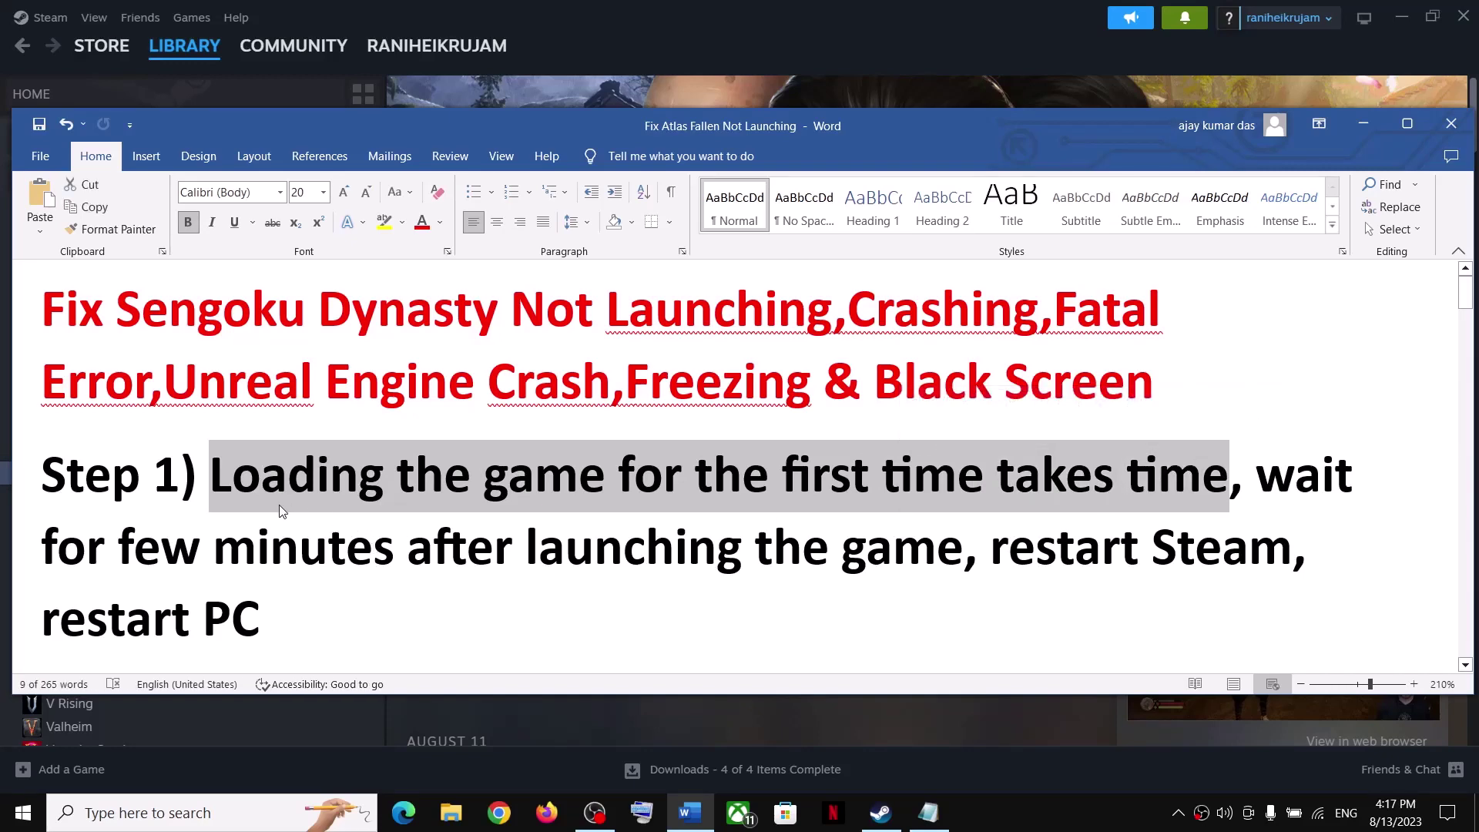
pyautogui.moveTo(1337, 477); pyautogui.dragTo(360, 565)
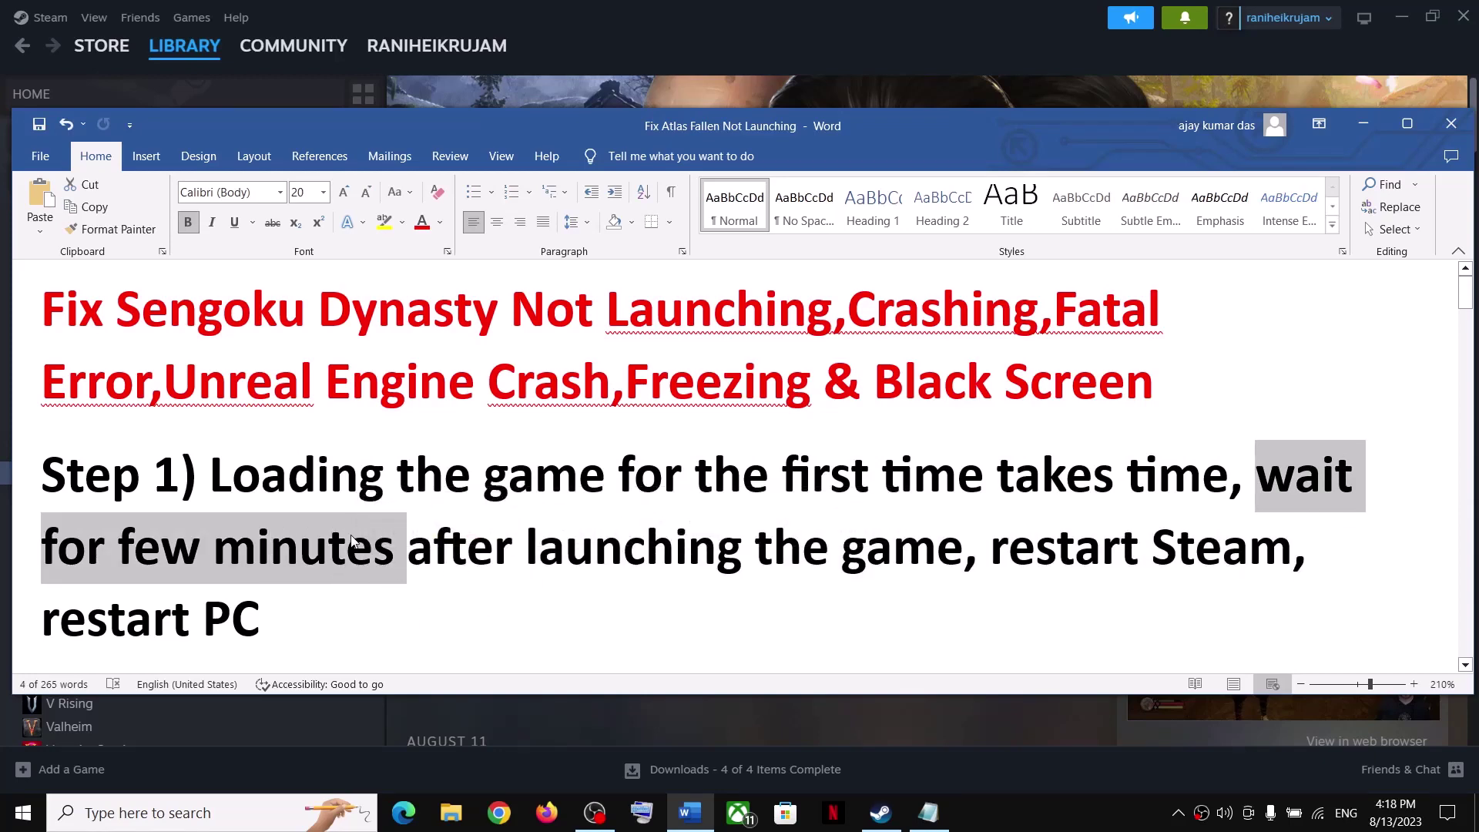
pyautogui.moveTo(959, 553); pyautogui.dragTo(219, 477)
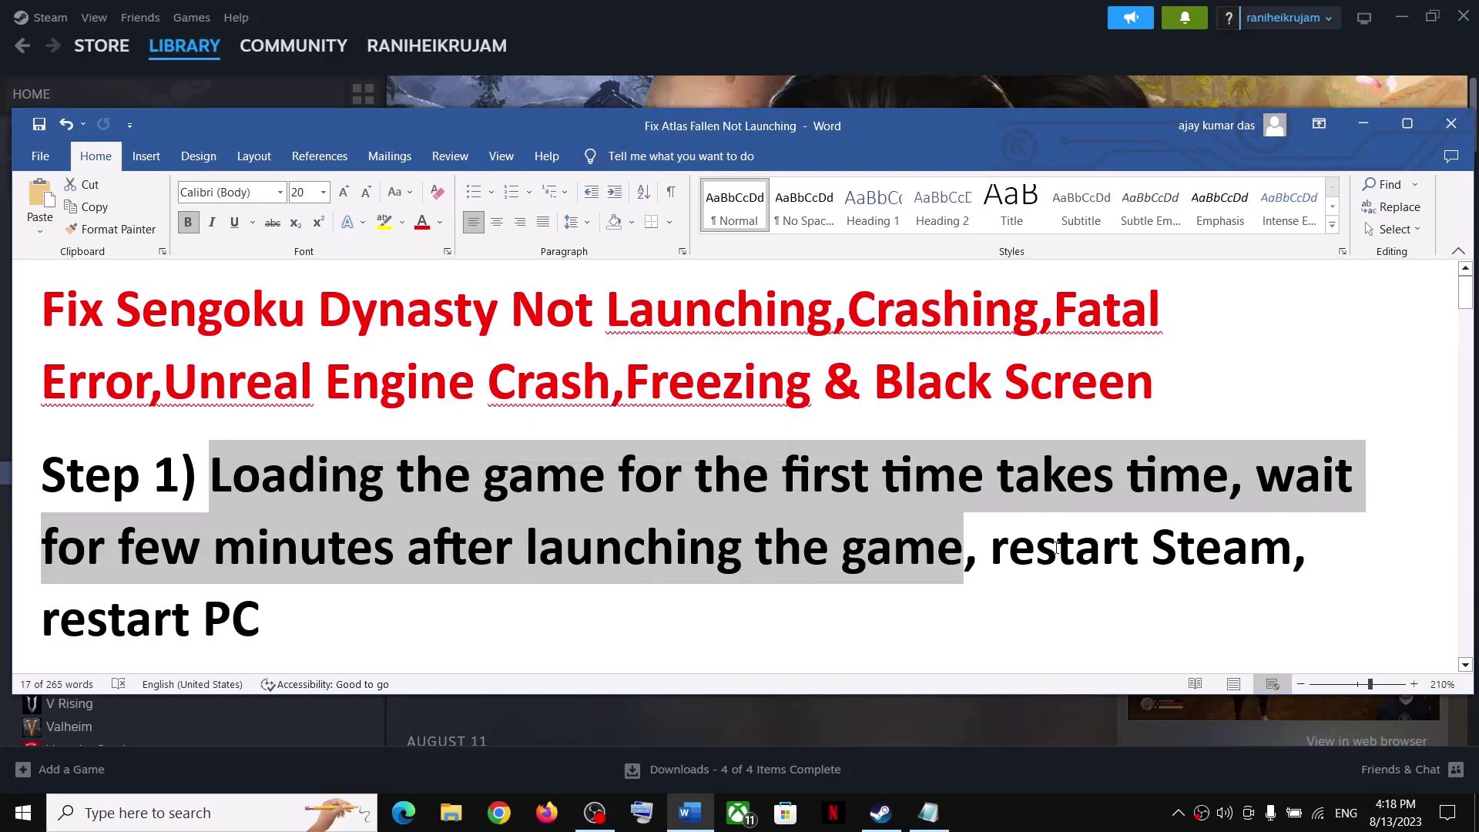
pyautogui.moveTo(1015, 549); pyautogui.dragTo(1292, 548)
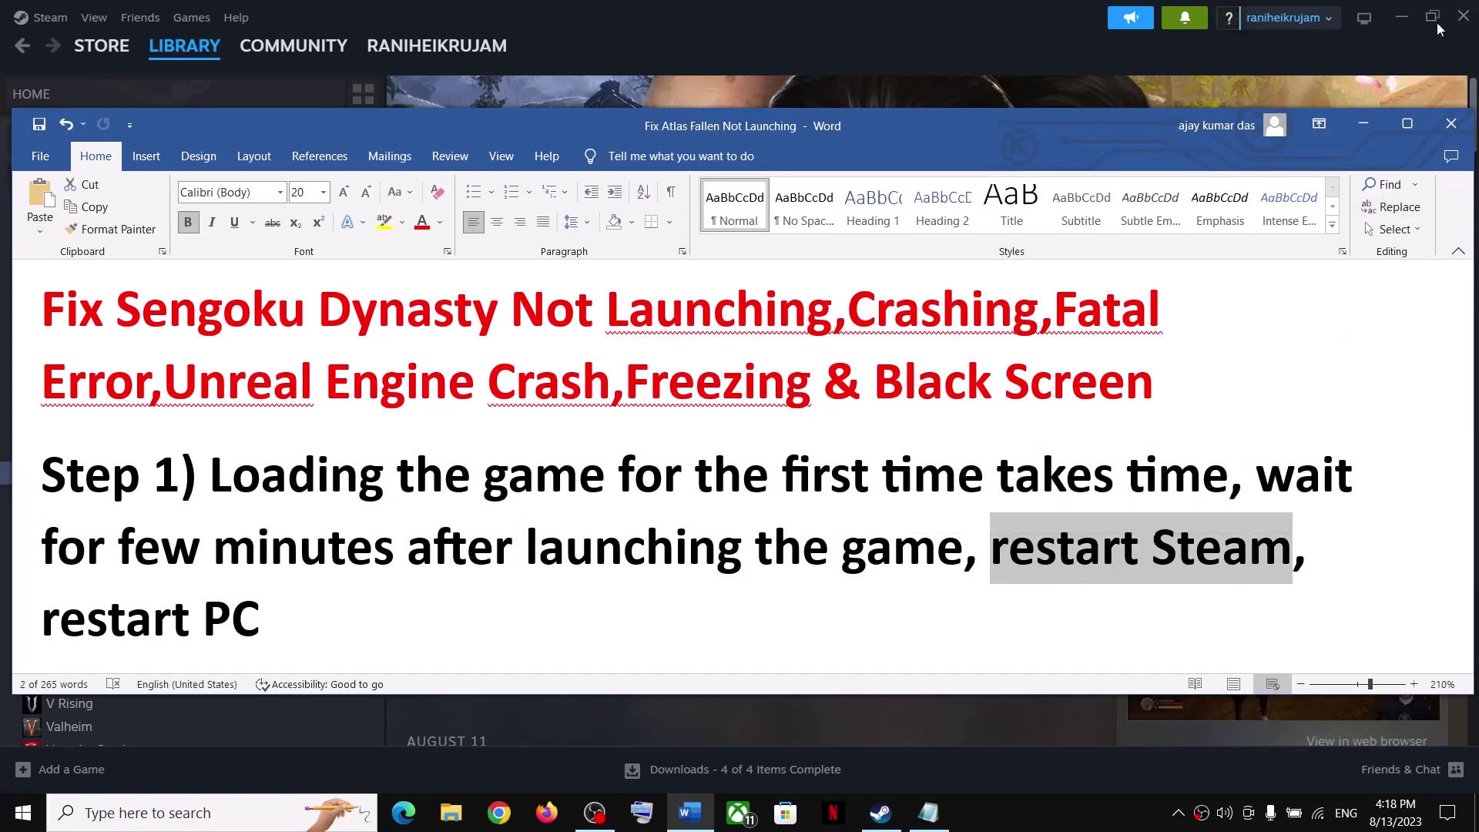
pyautogui.click(1362, 124)
# Show Steam's Exit option without quitting, then highlight 'restart PC' in the notes.
pyautogui.click(48, 18)
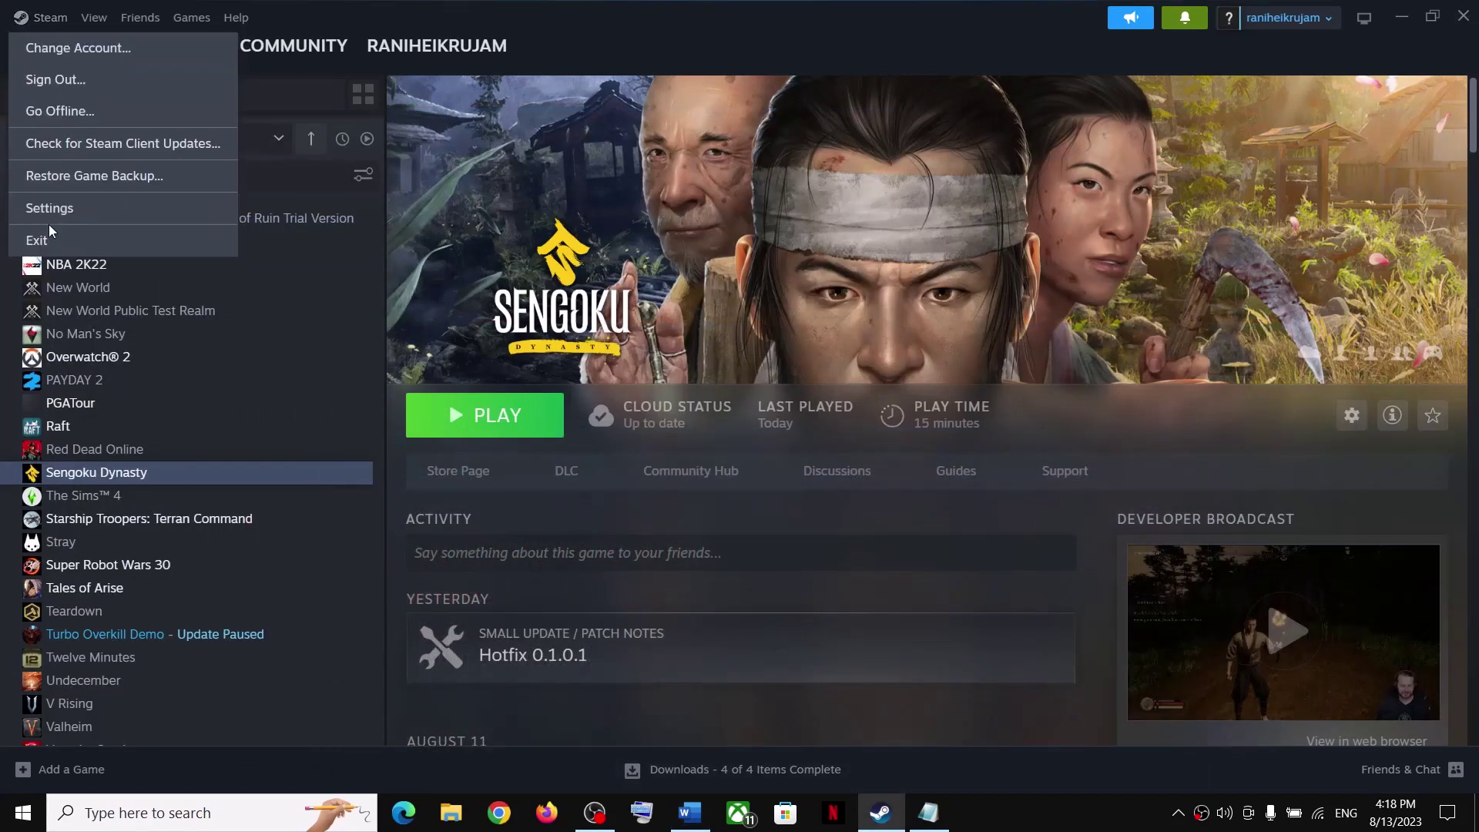
pyautogui.click(630, 40)
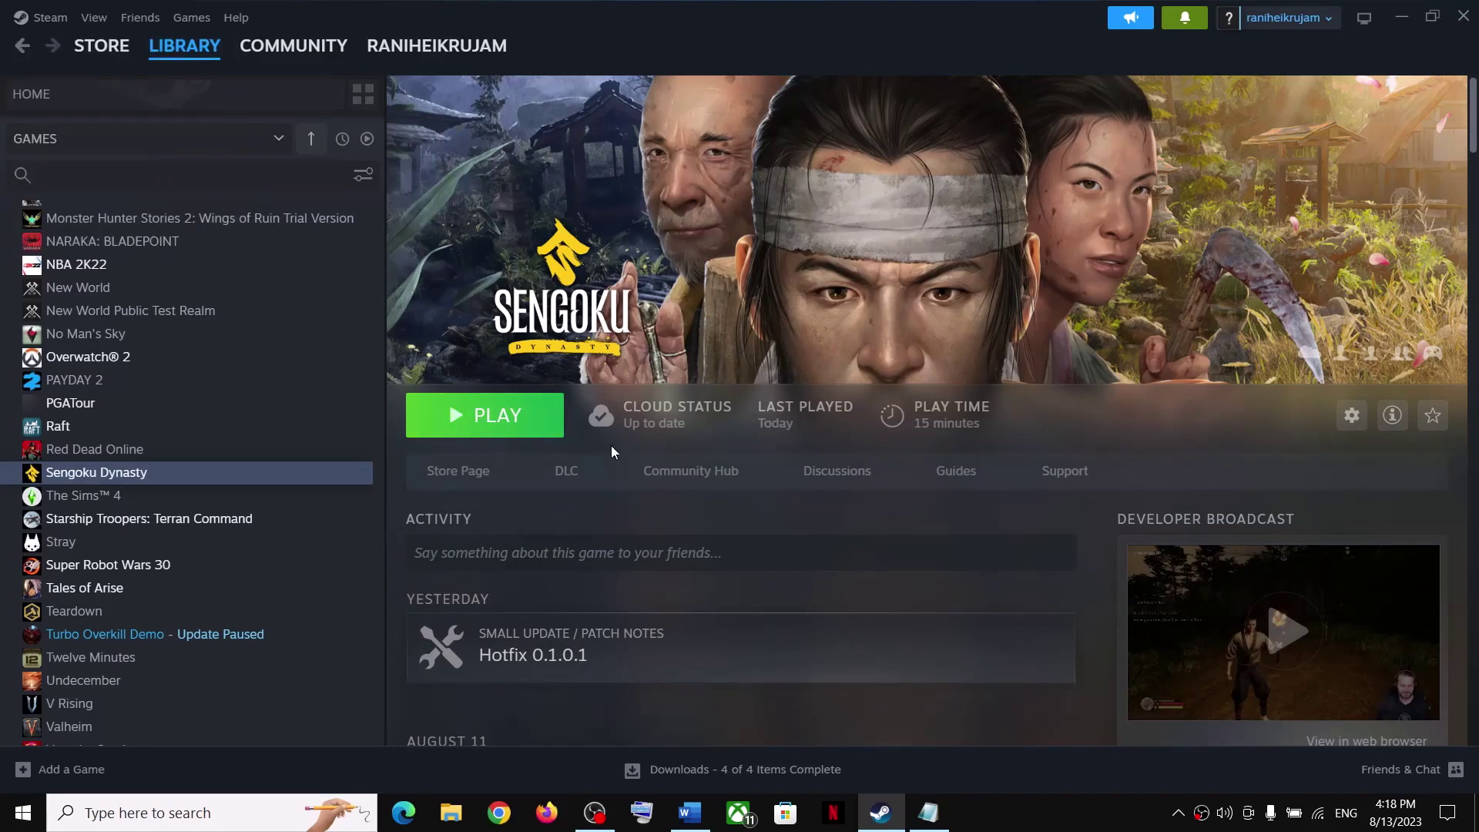
pyautogui.click(689, 812)
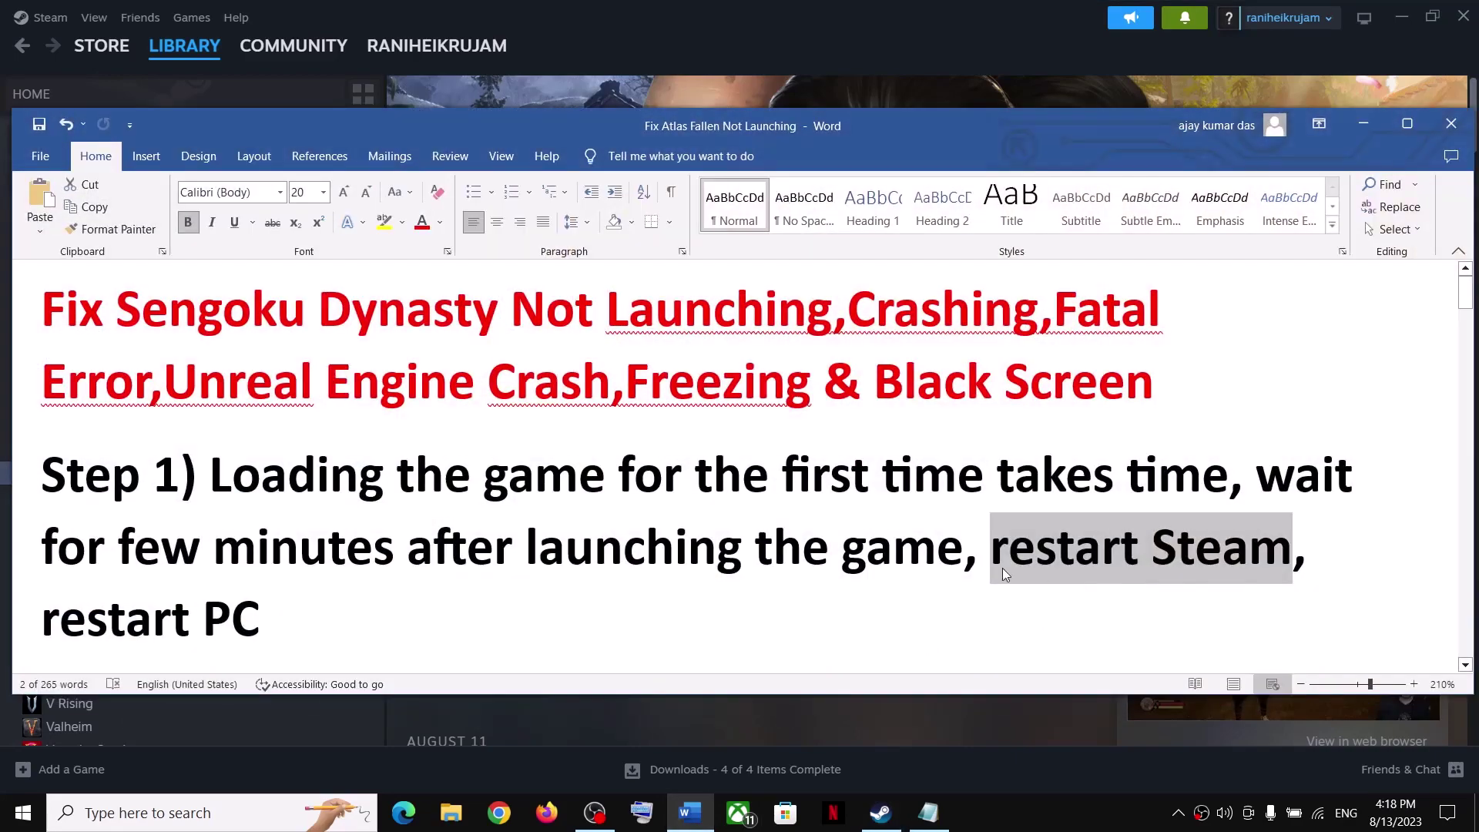
pyautogui.moveTo(300, 602); pyautogui.dragTo(43, 616)
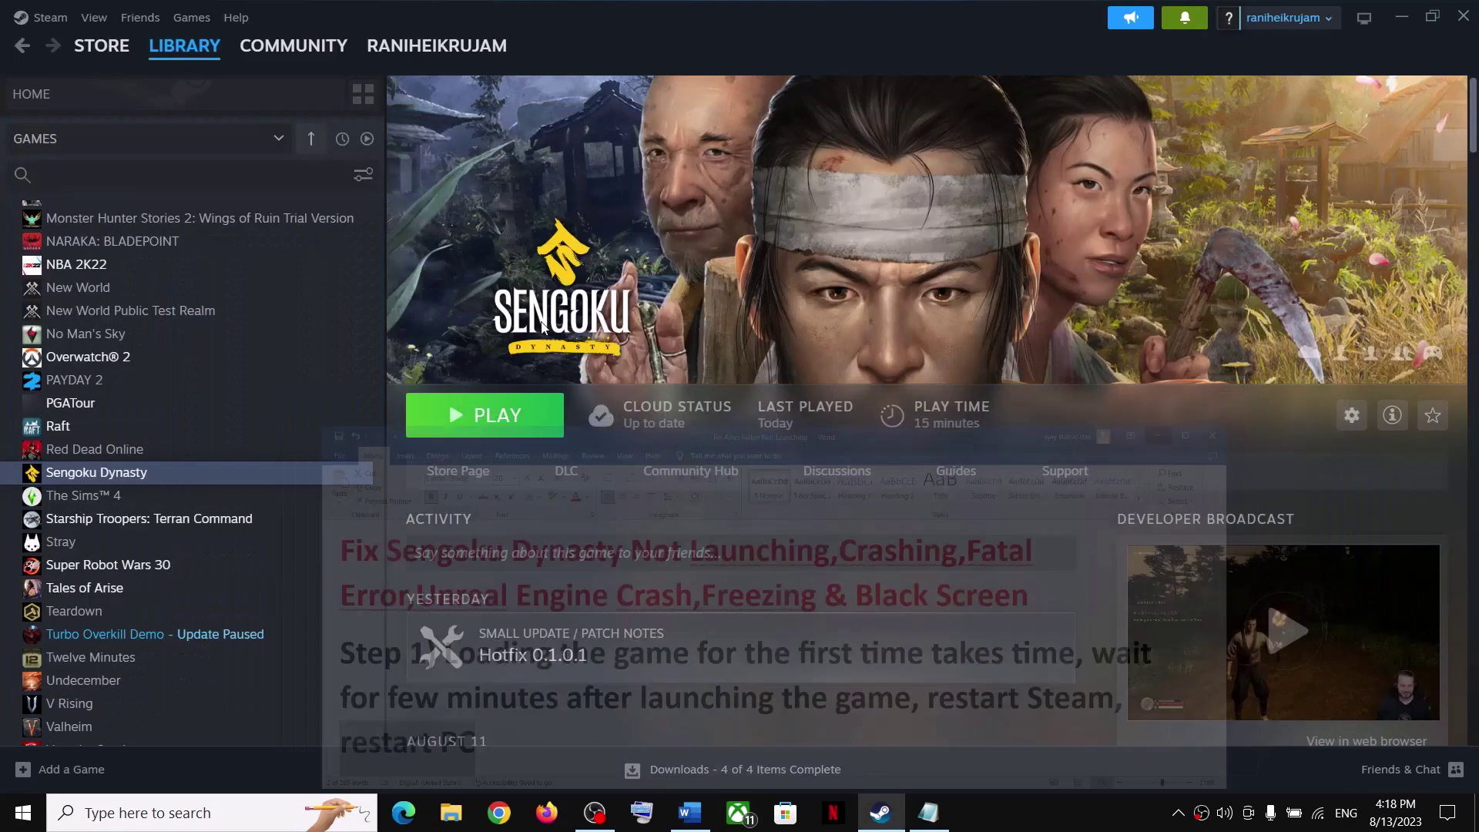
# Show Restart under the Start menu's Power options, then return to the notes at Step 2.
pyautogui.click(21, 812)
pyautogui.click(33, 771)
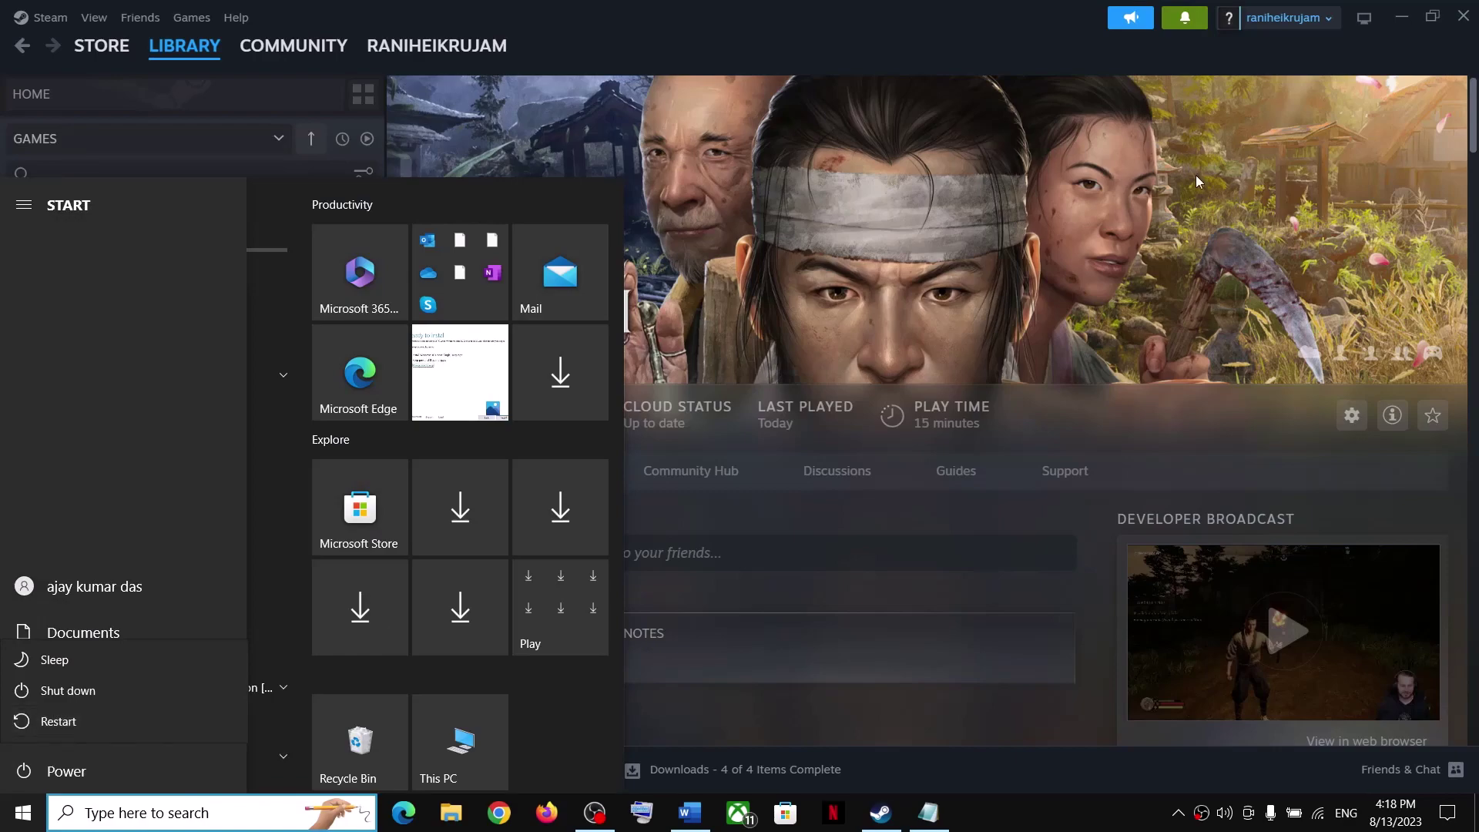
pyautogui.press('Escape')
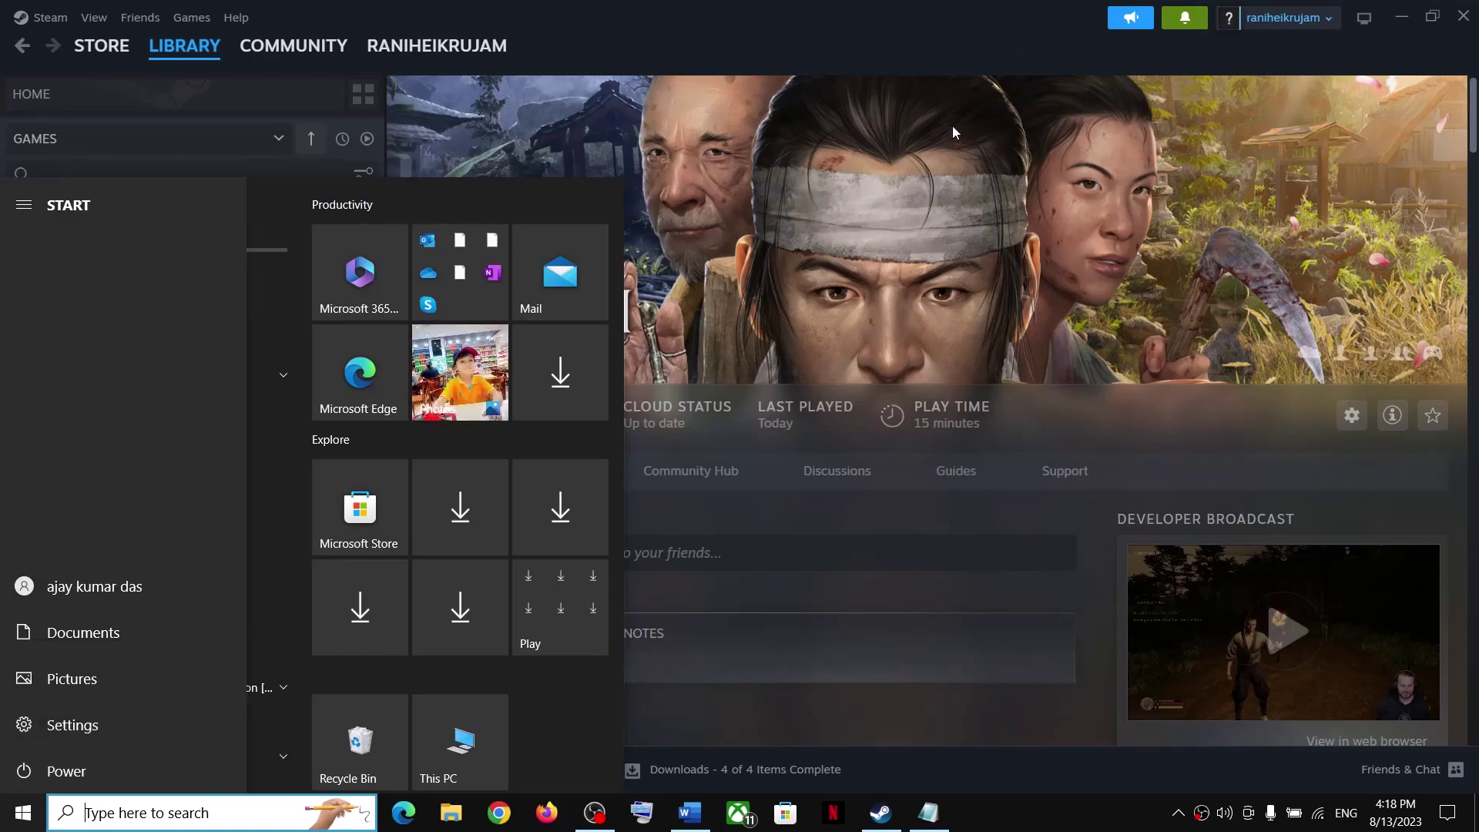
pyautogui.click(898, 574)
pyautogui.click(689, 813)
# Highlight the -dx11/-dx12 tip and open Sengoku Dynasty's Properties in Steam.
pyautogui.scroll(-4, 514, 552)
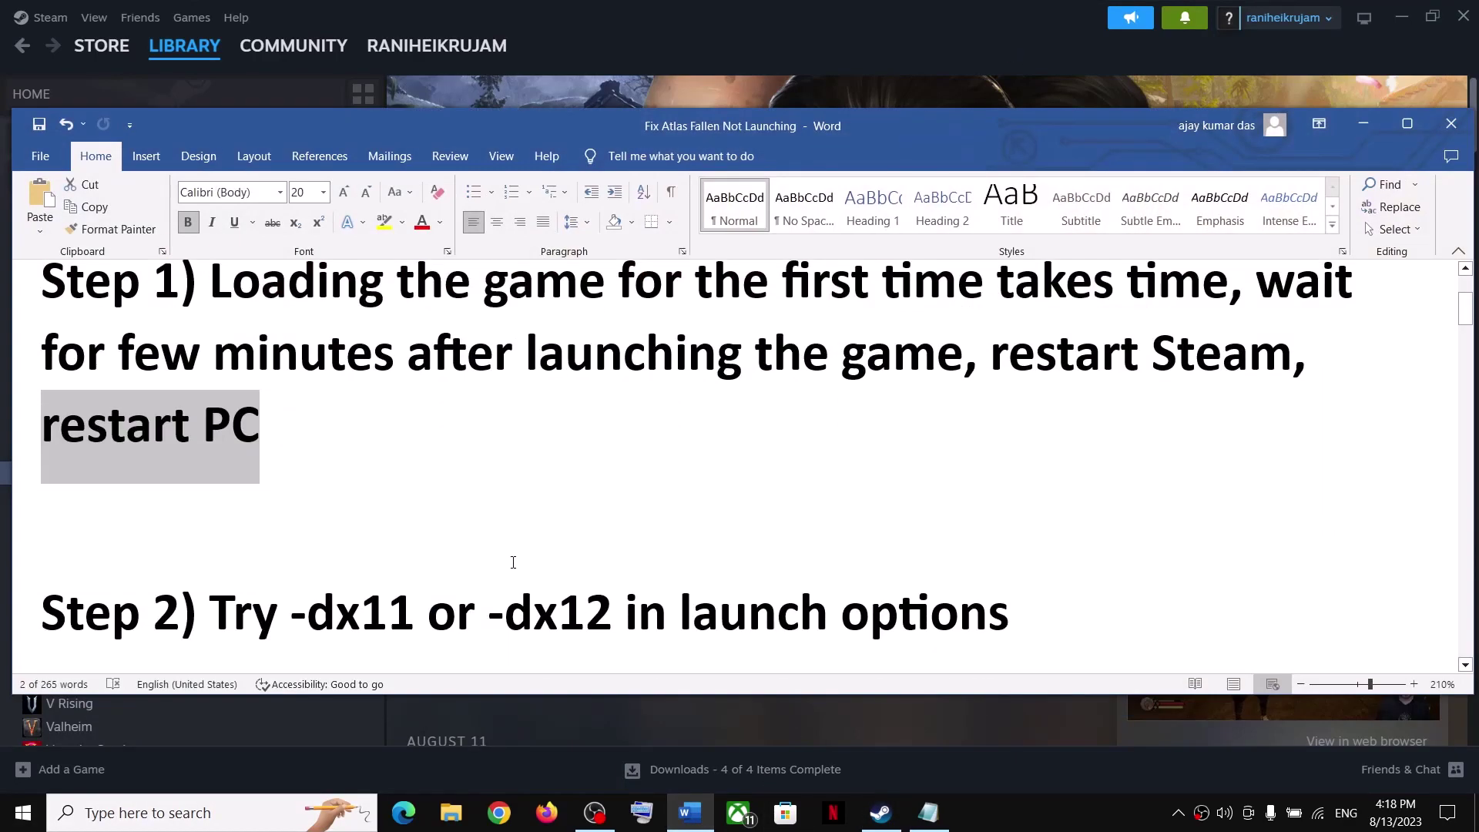
pyautogui.moveTo(314, 518); pyautogui.dragTo(841, 519)
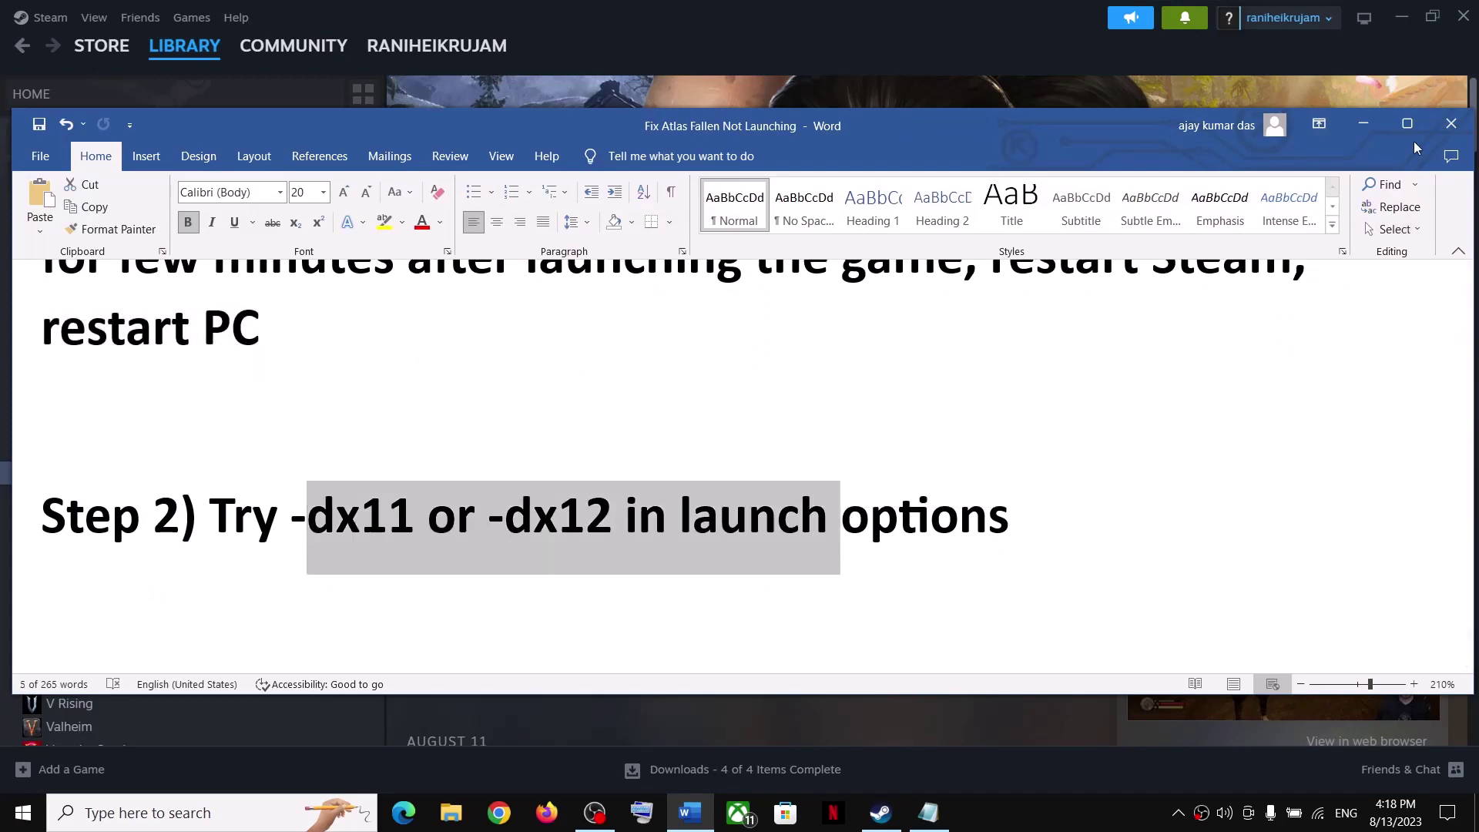
pyautogui.click(1370, 127)
pyautogui.rightClick(176, 472)
pyautogui.click(223, 614)
# Replace the -dx11 launch option with -dx12, then clear the launch options entirely.
pyautogui.click(617, 612)
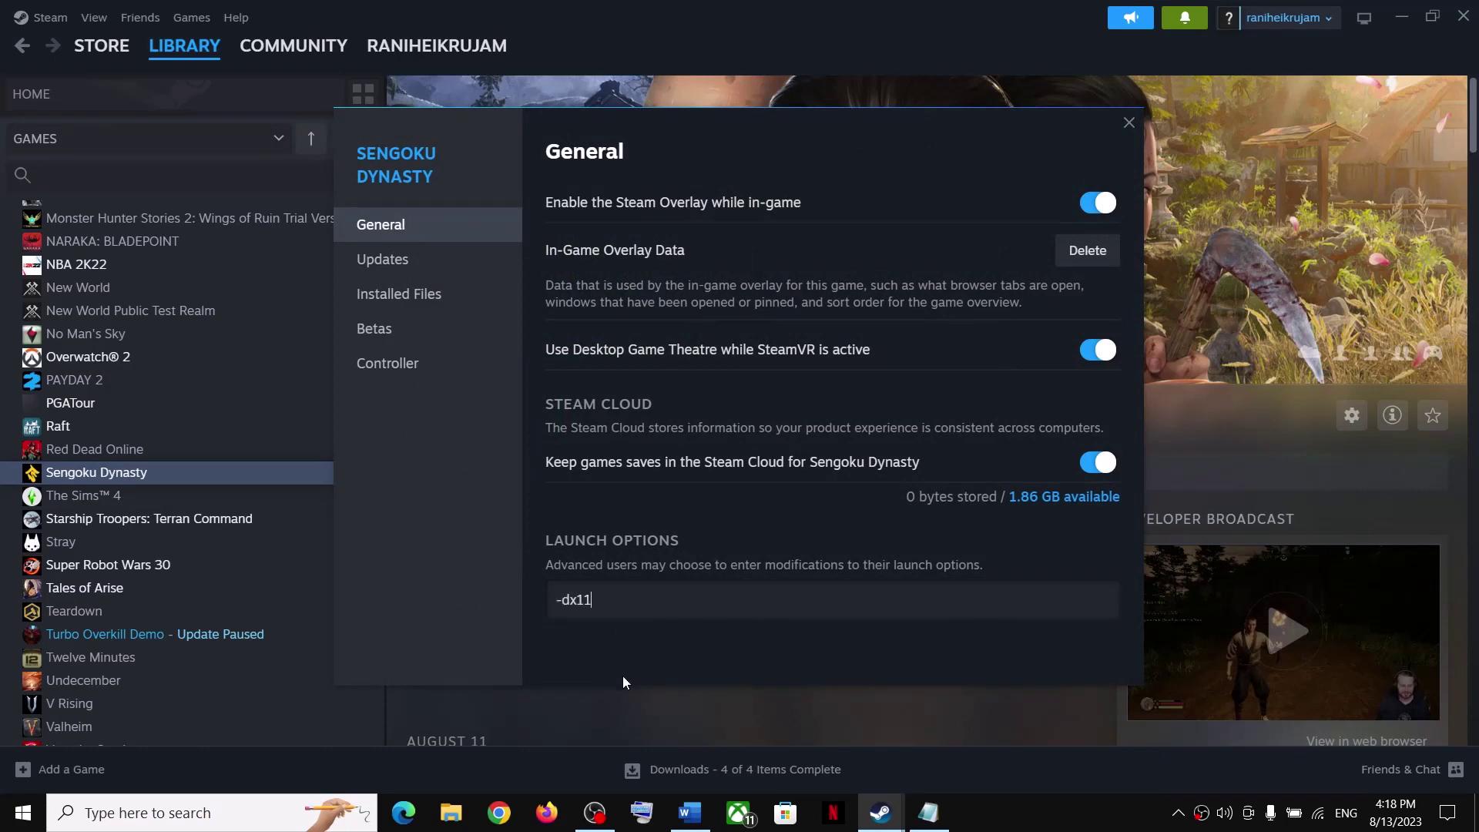
pyautogui.hotkey('ctrl', 'a')
pyautogui.write('-dx12')
pyautogui.hotkey('ctrl', 'a')
pyautogui.press('BackSpace')
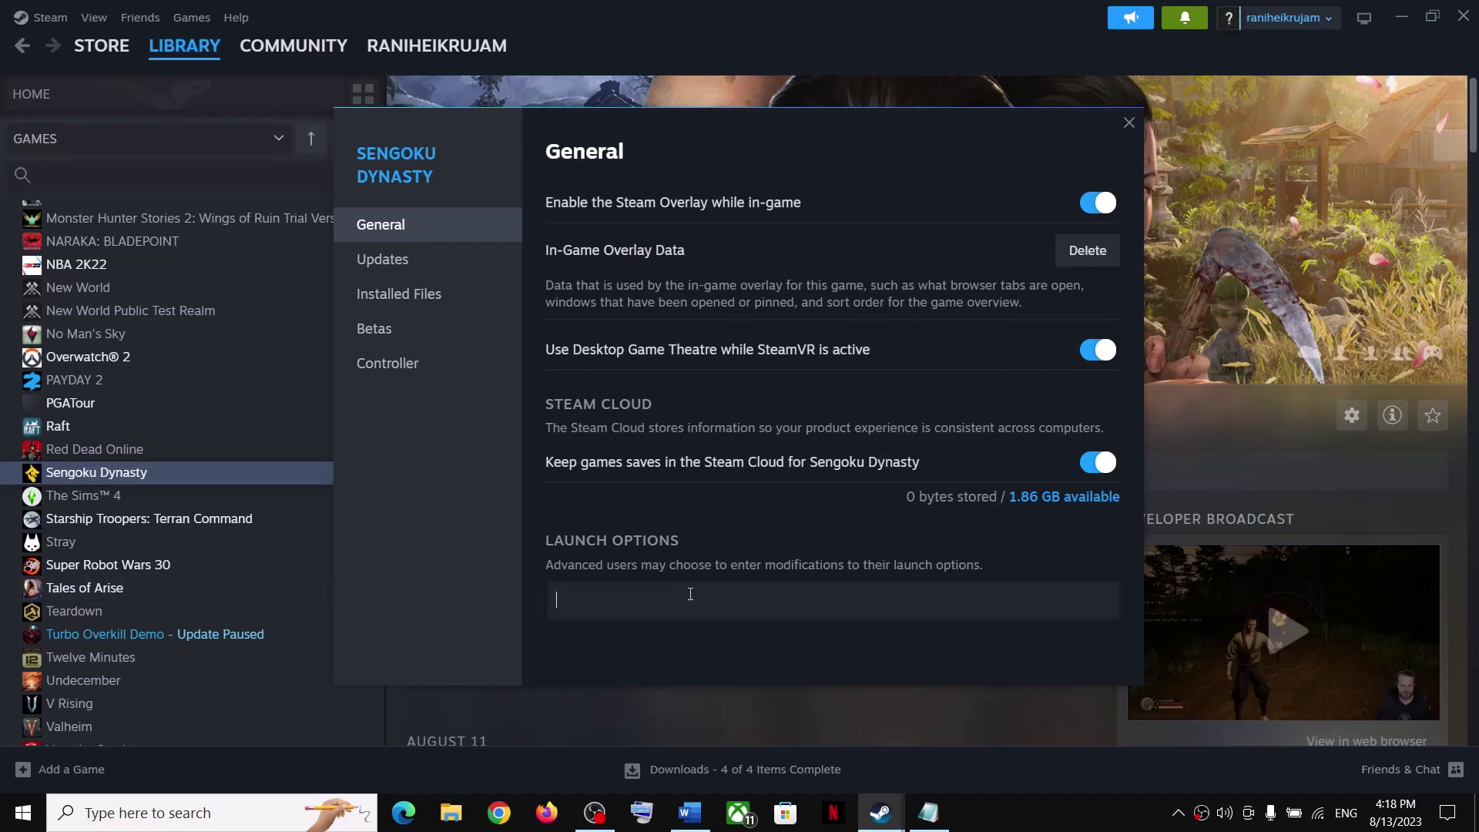
# Close the game's Properties and scroll the notes to Step 3.
pyautogui.click(1128, 122)
pyautogui.click(690, 813)
pyautogui.scroll(-4, 537, 471)
# Highlight Step 3's run-as-administrator tip and browse Sengoku Dynasty's local files.
pyautogui.moveTo(258, 420); pyautogui.dragTo(419, 502)
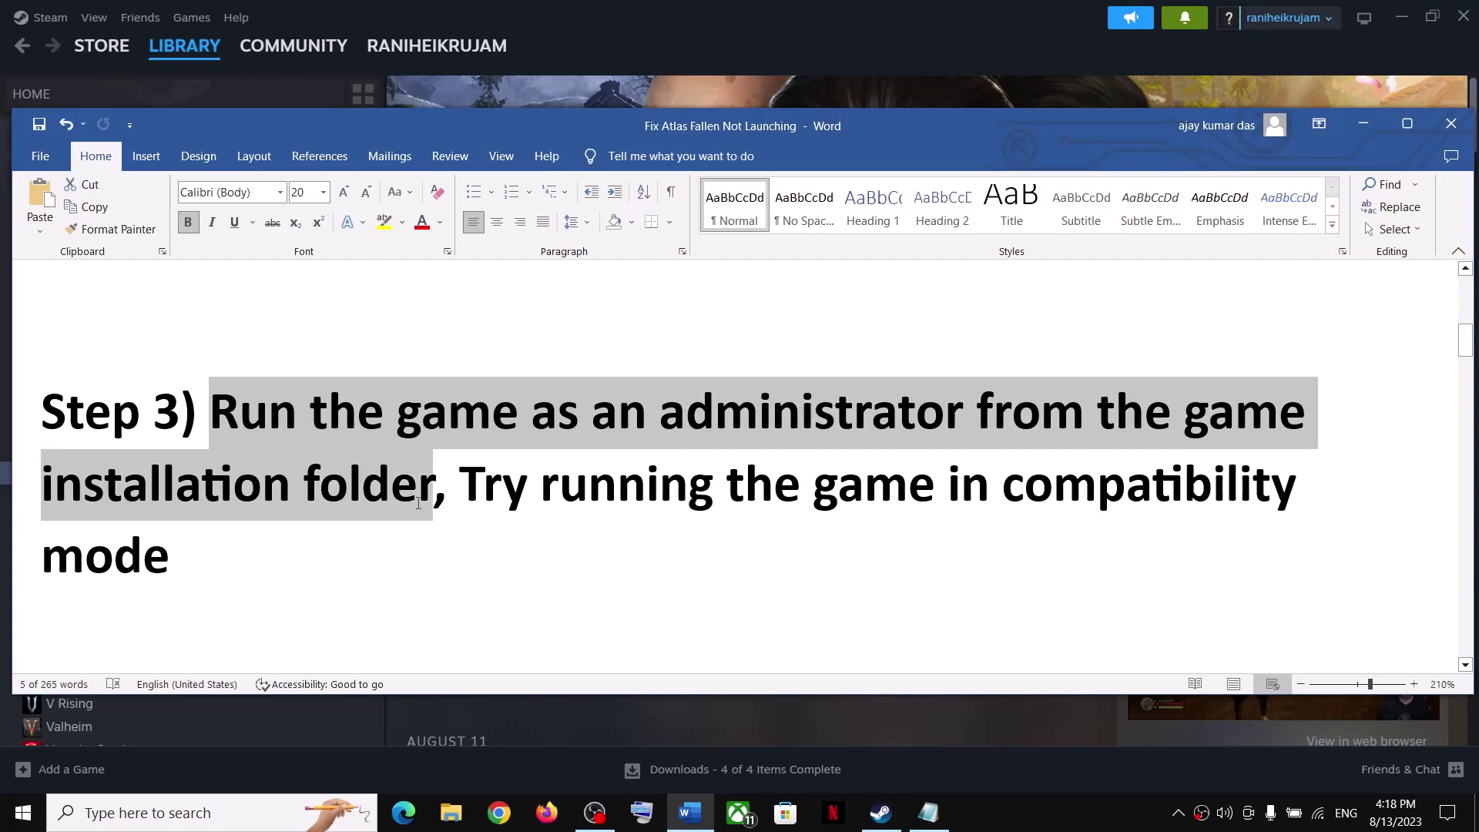
pyautogui.click(1363, 123)
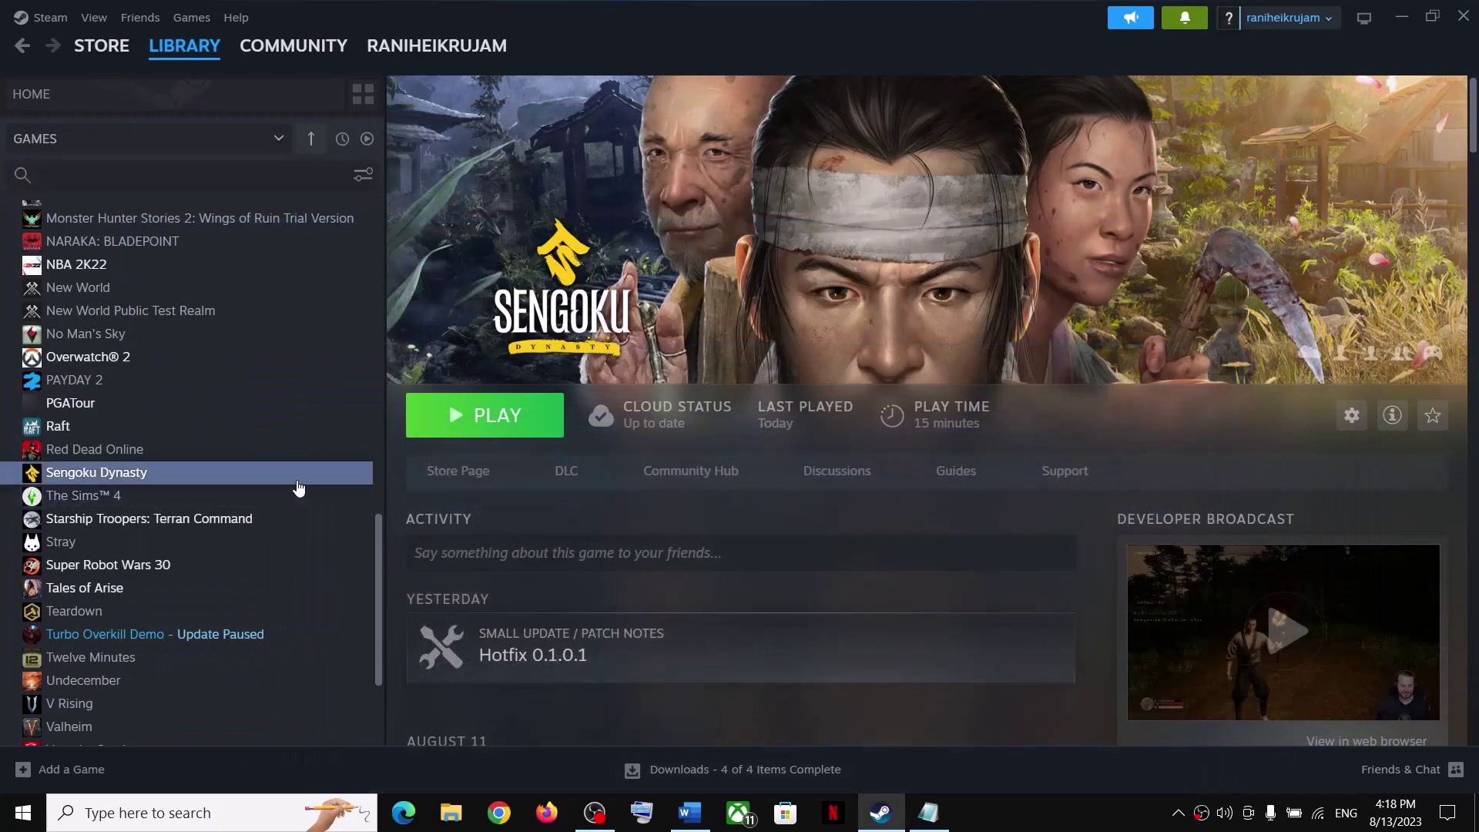
pyautogui.rightClick(175, 480)
pyautogui.moveTo(218, 589)
pyautogui.click(353, 632)
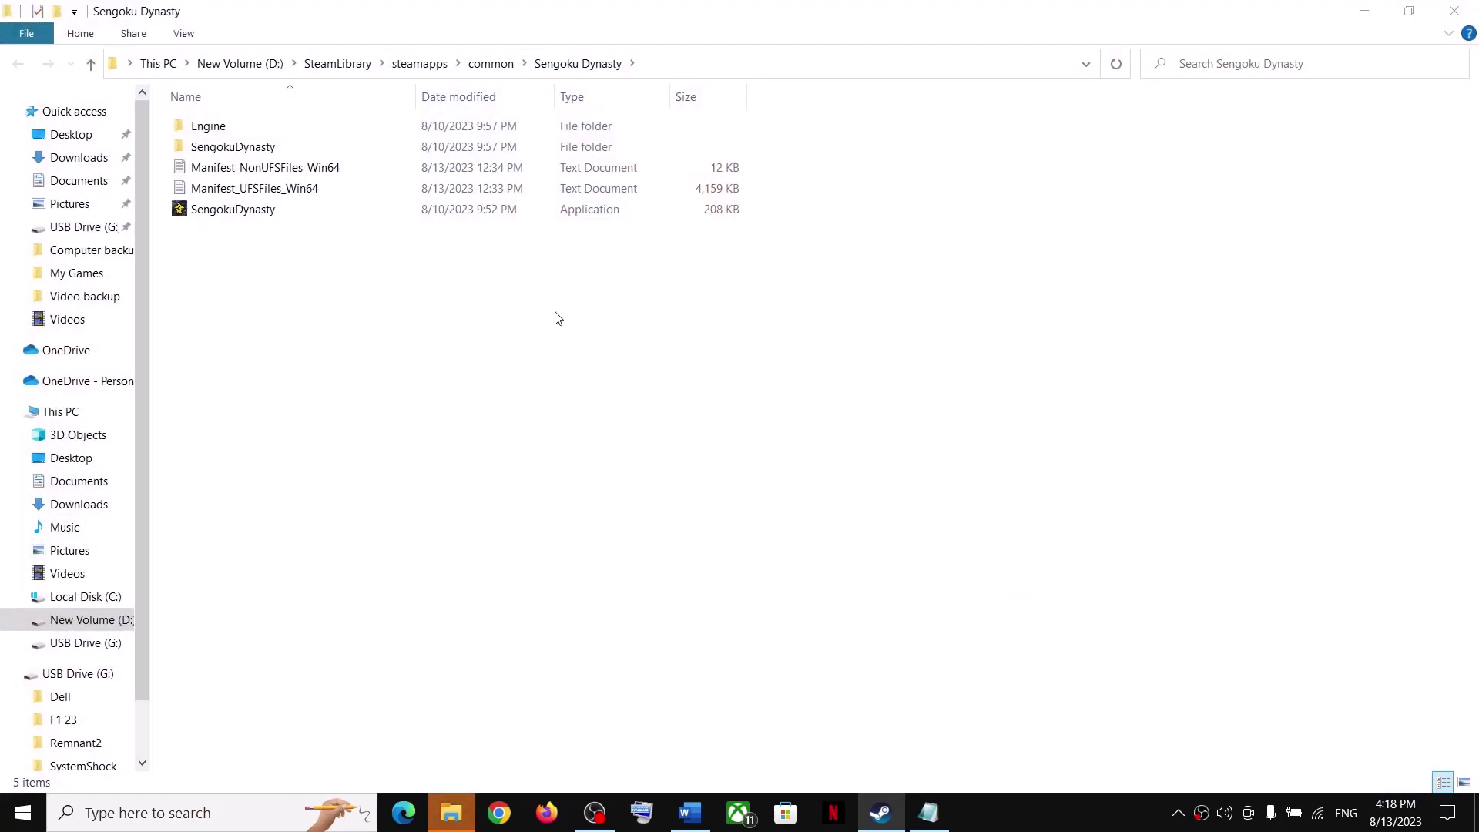
# Enable 'Run this program as an administrator' for SengokuDynasty.exe and apply it.
pyautogui.click(195, 218)
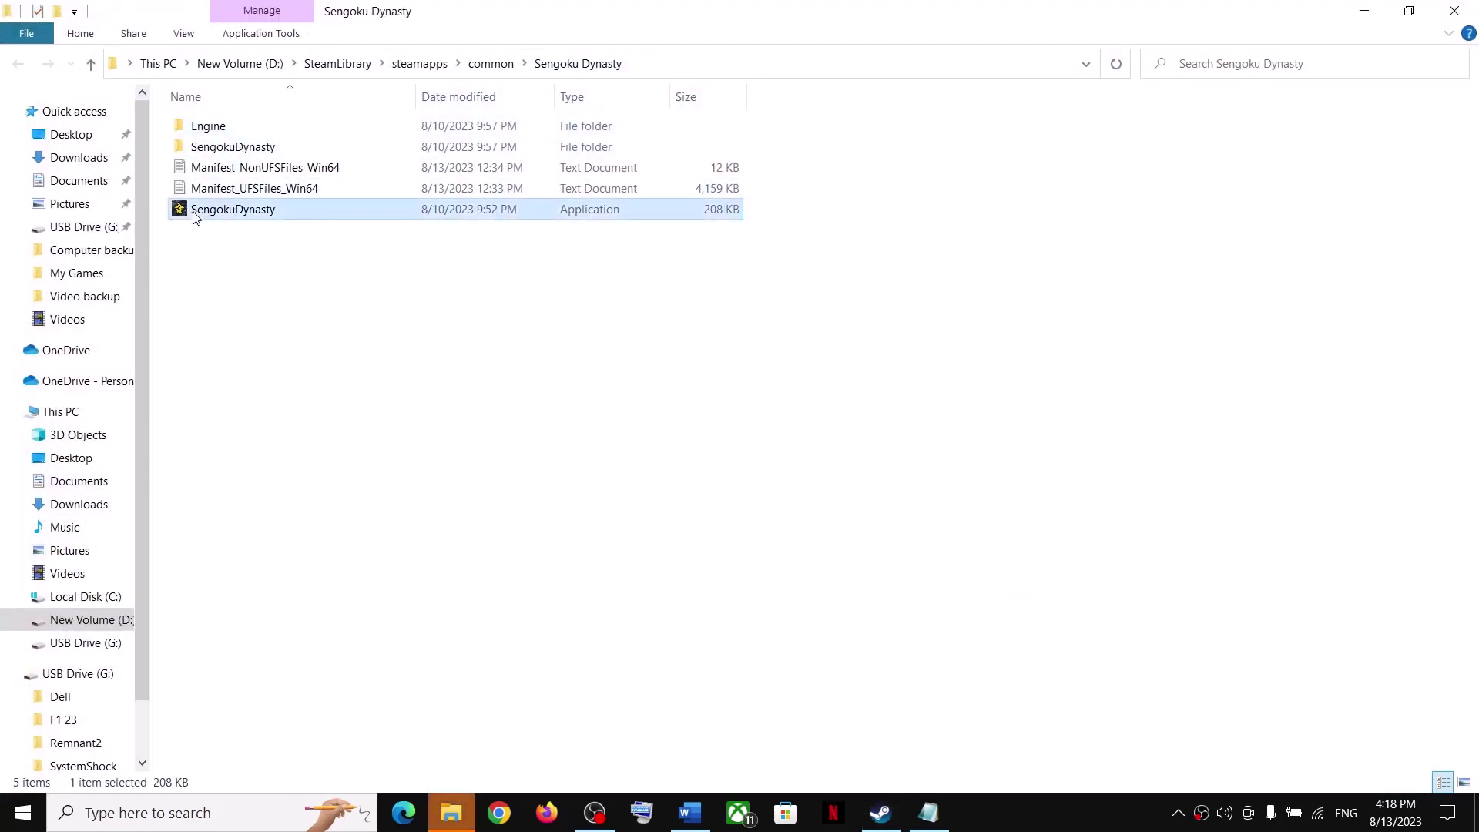
pyautogui.rightClick(228, 213)
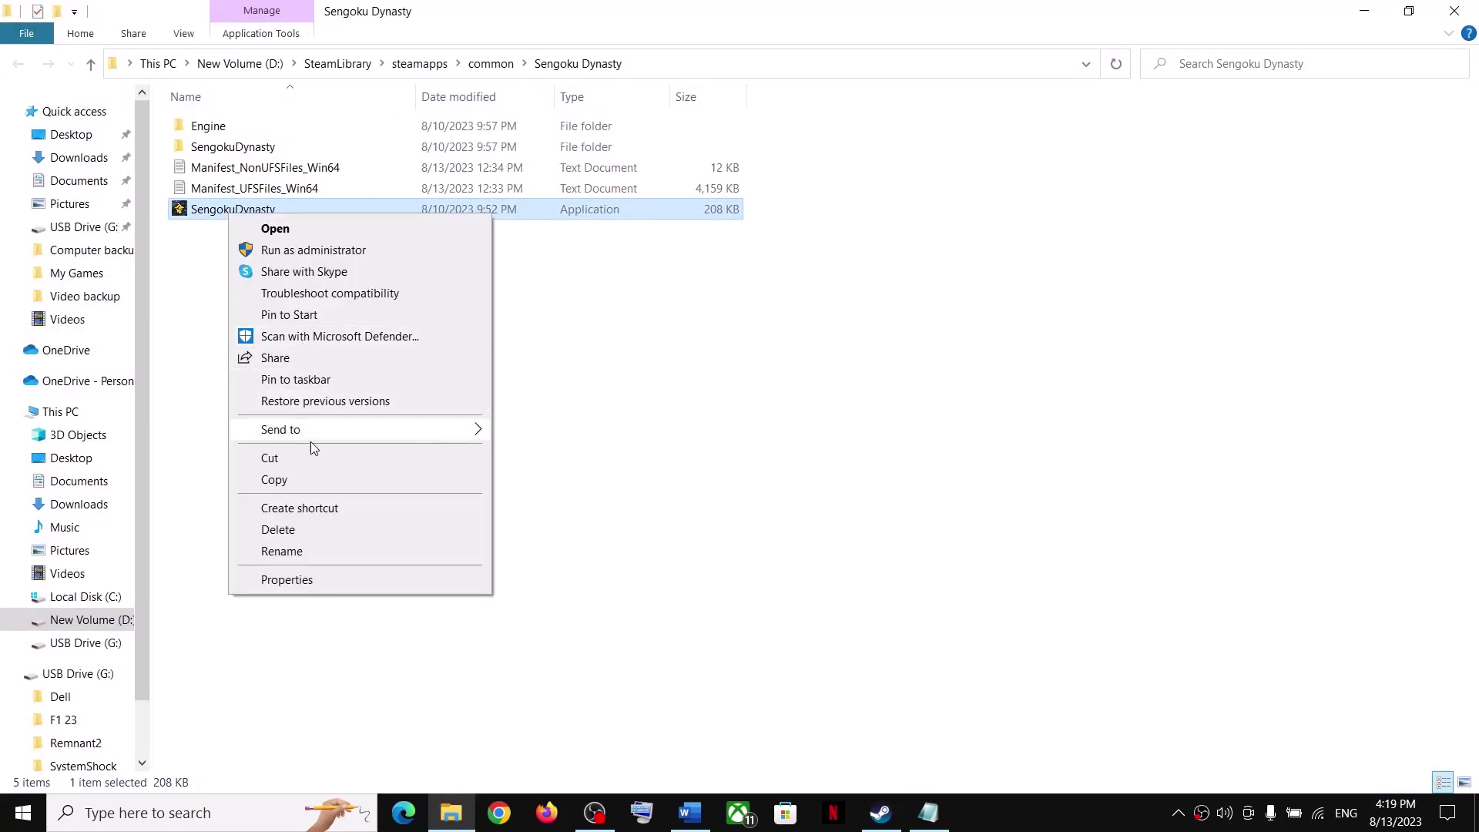
pyautogui.click(277, 578)
pyautogui.moveTo(459, 233); pyautogui.dragTo(847, 127)
pyautogui.click(740, 160)
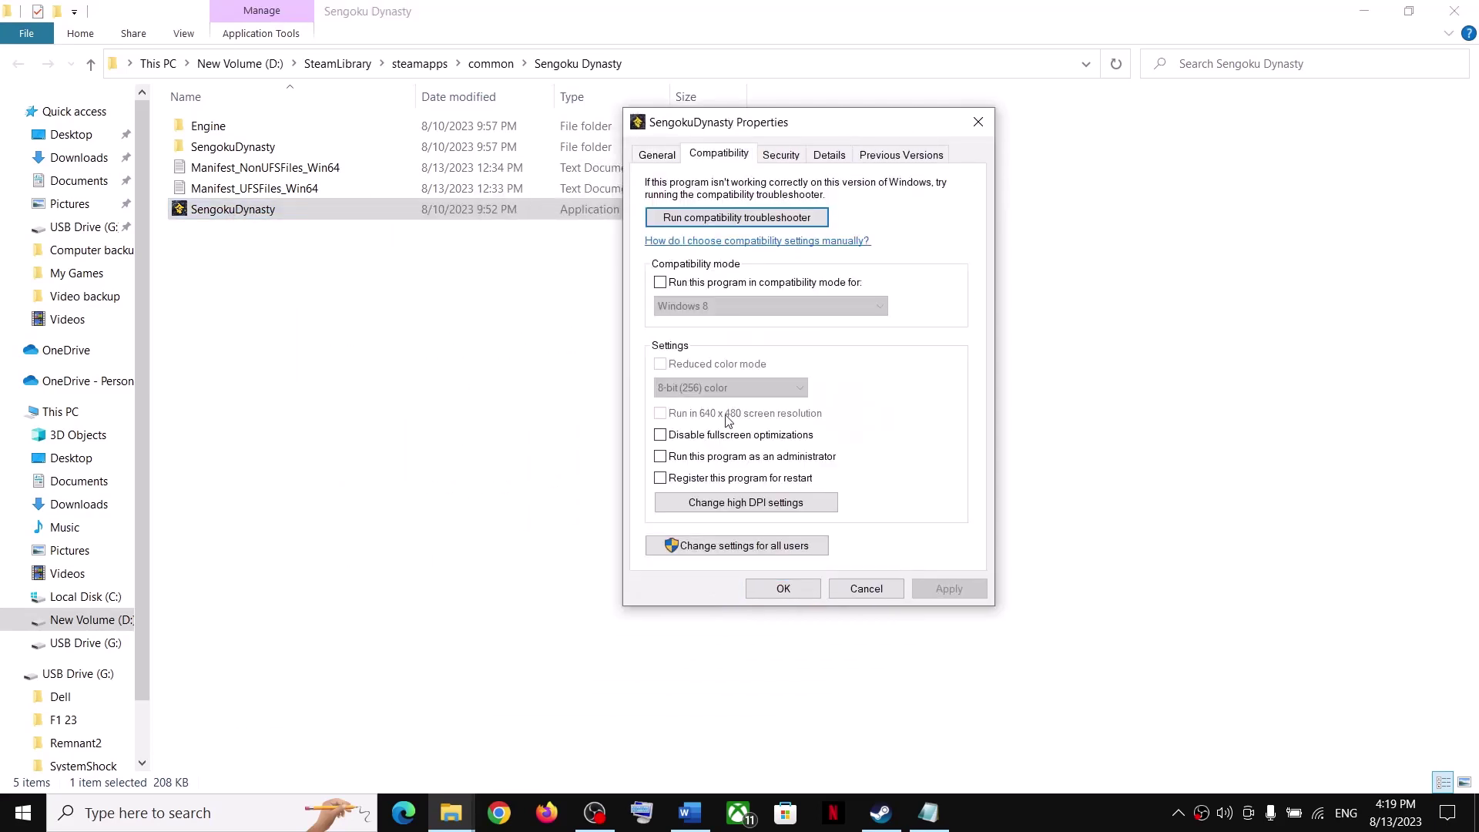
pyautogui.click(660, 457)
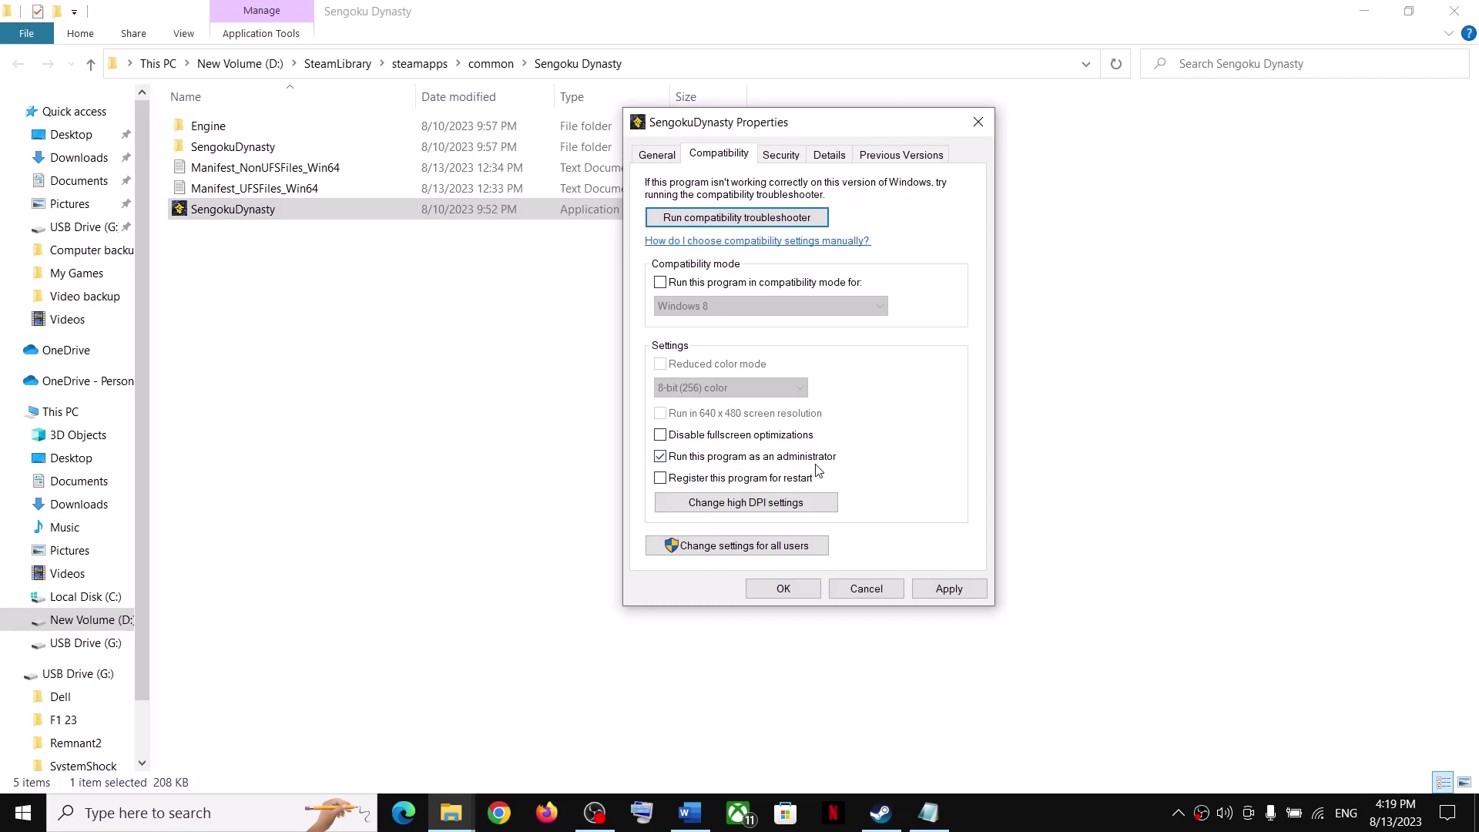
pyautogui.click(943, 587)
pyautogui.click(782, 587)
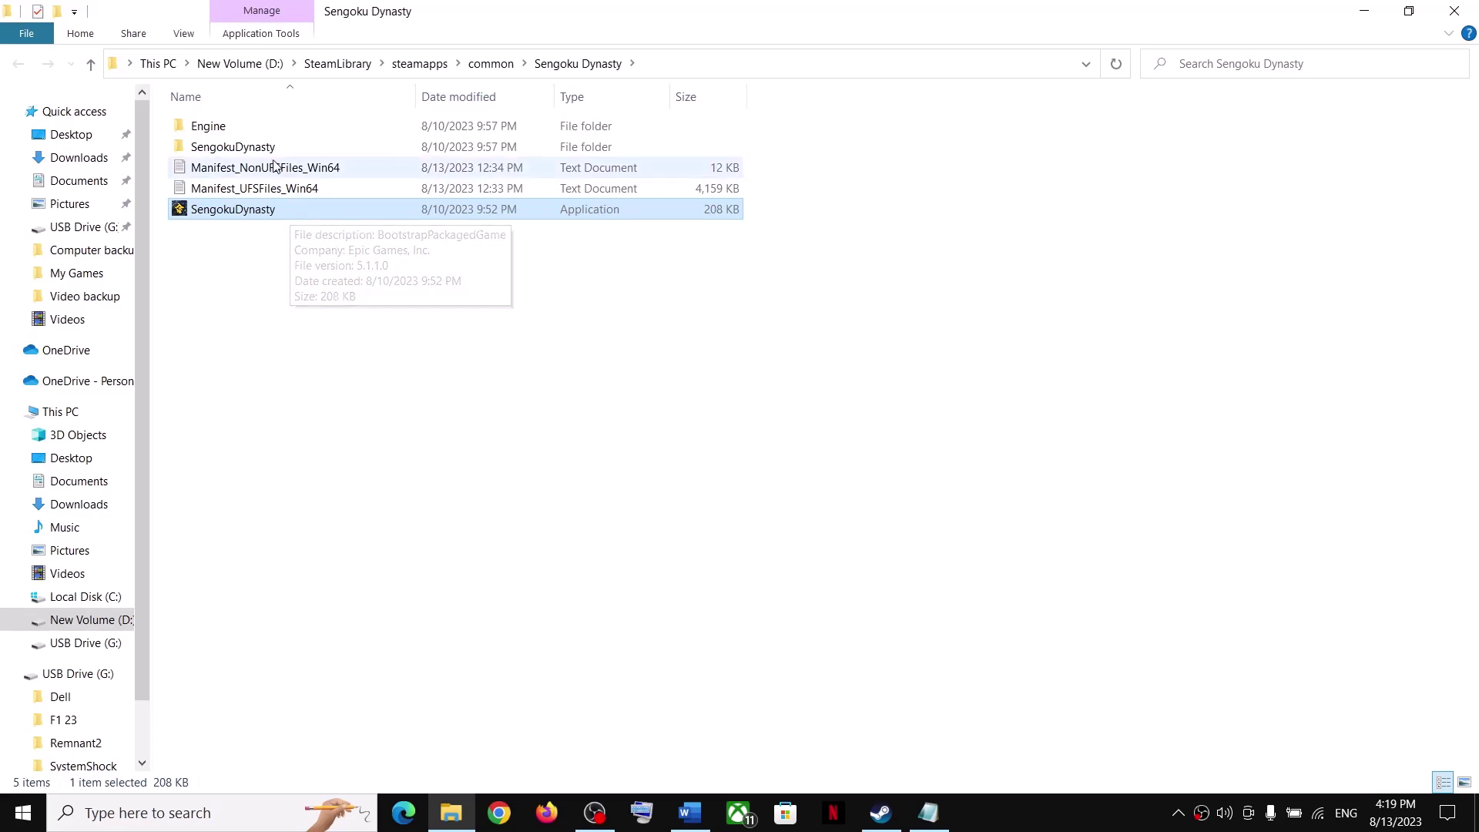
# Navigate into SengokuDynasty\Binaries\Win64 and select SengokuDynasty-Win64-Shipping.
pyautogui.click(220, 153)
pyautogui.doubleClick(228, 154)
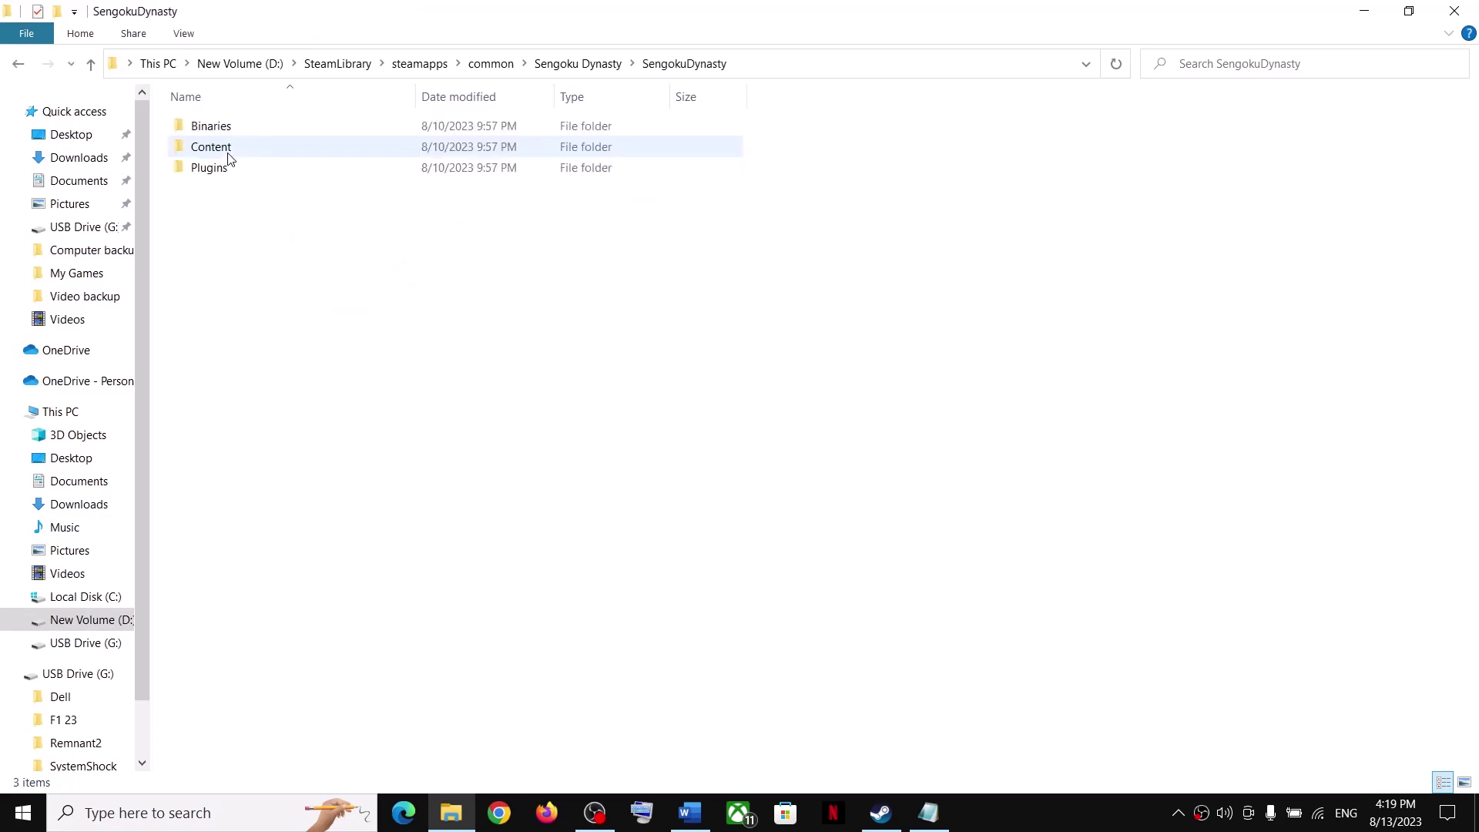
pyautogui.doubleClick(222, 130)
pyautogui.doubleClick(224, 137)
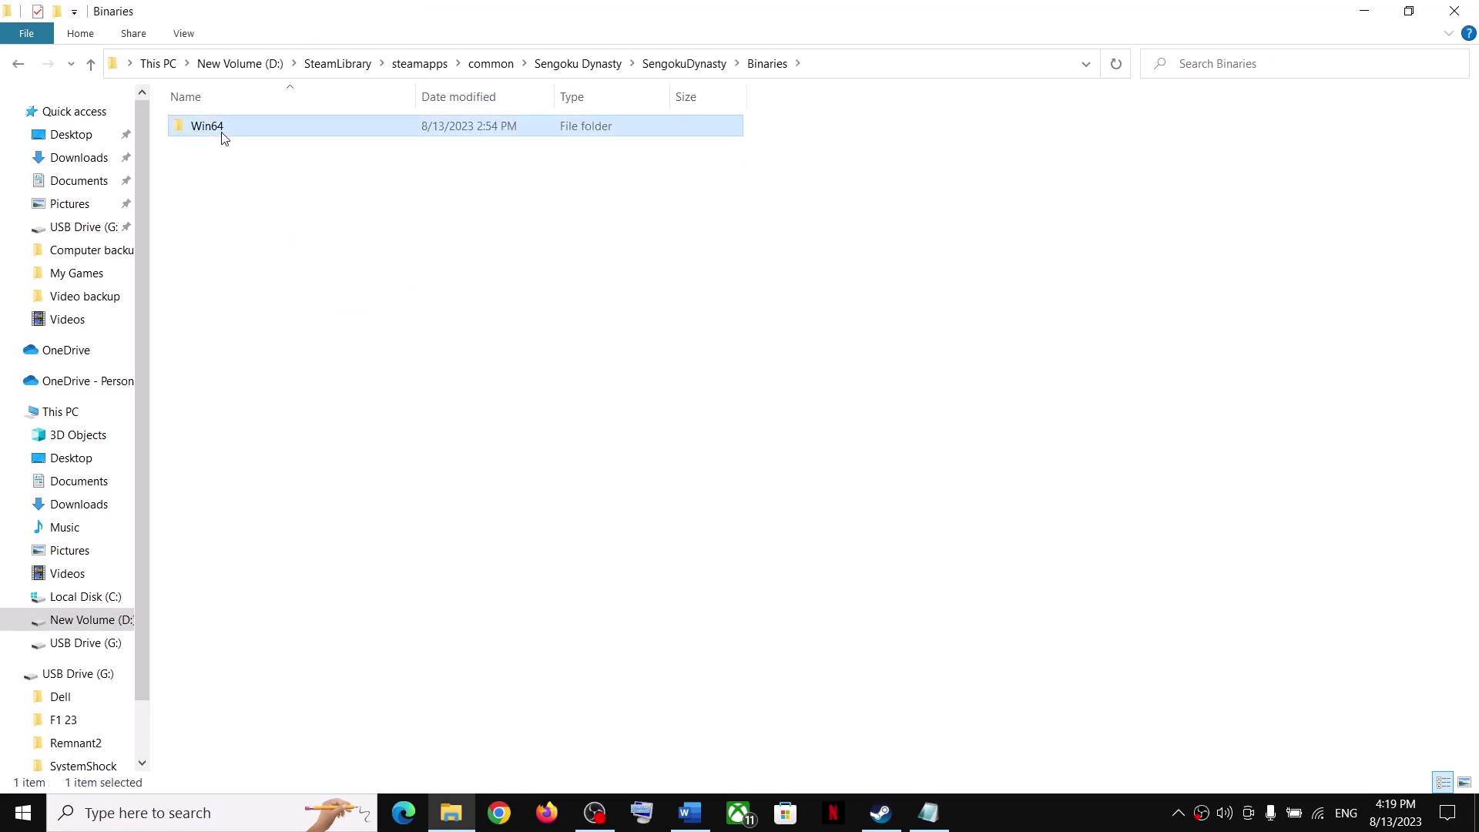
pyautogui.click(252, 337)
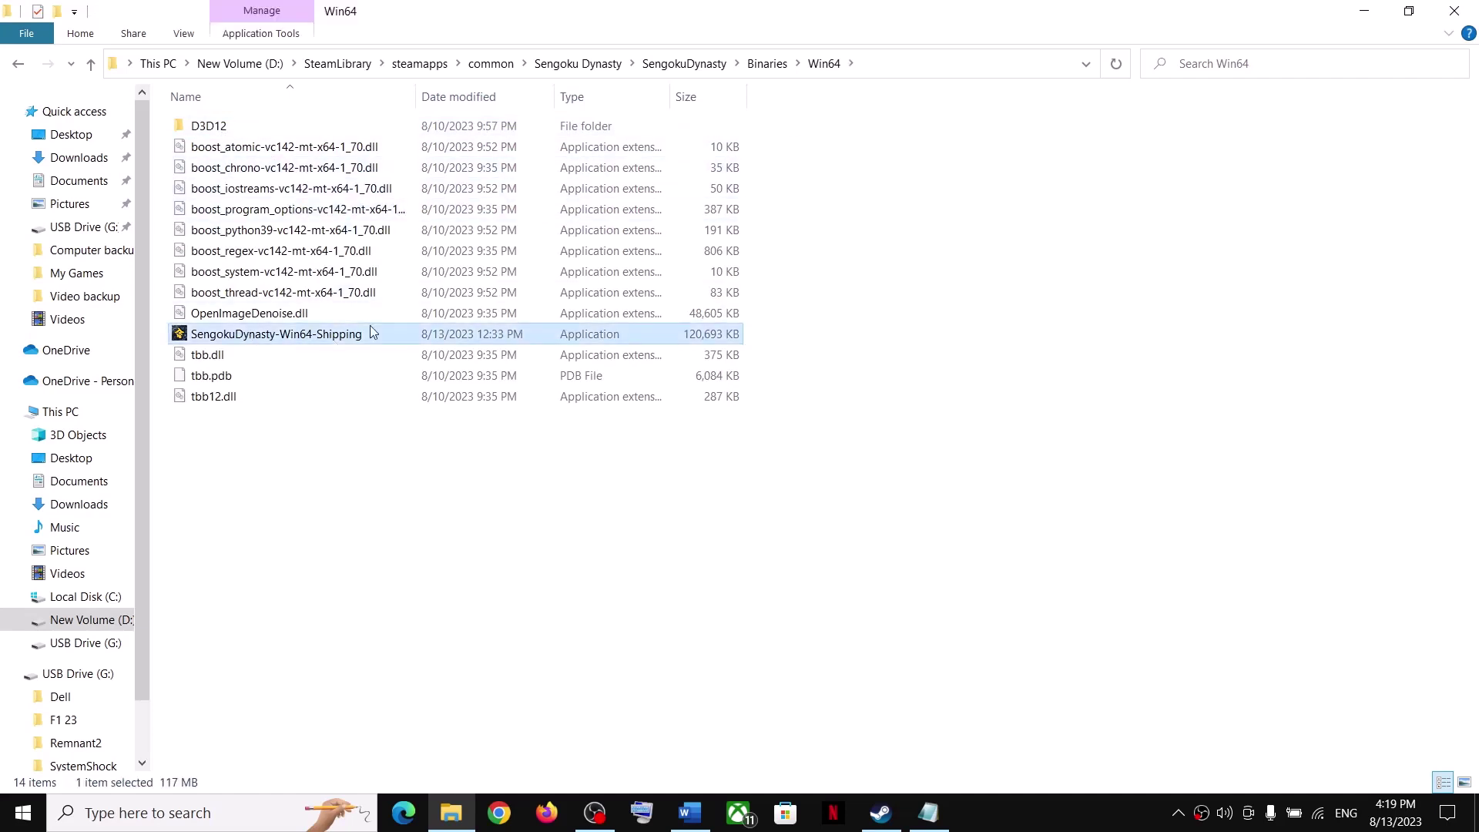
# Apply run-as-administrator in the shipping executable's Compatibility properties.
pyautogui.rightClick(267, 337)
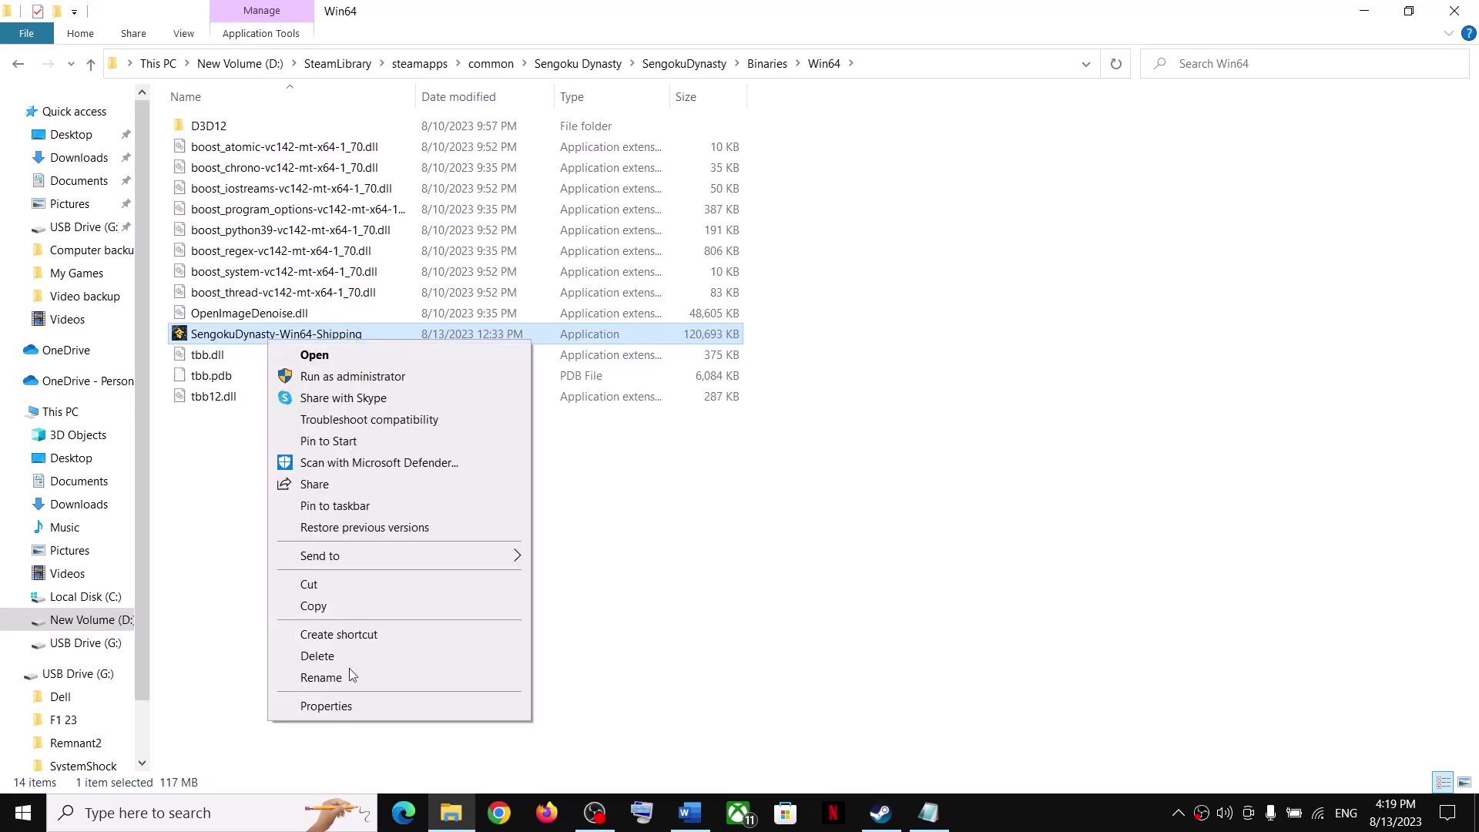
pyautogui.click(324, 704)
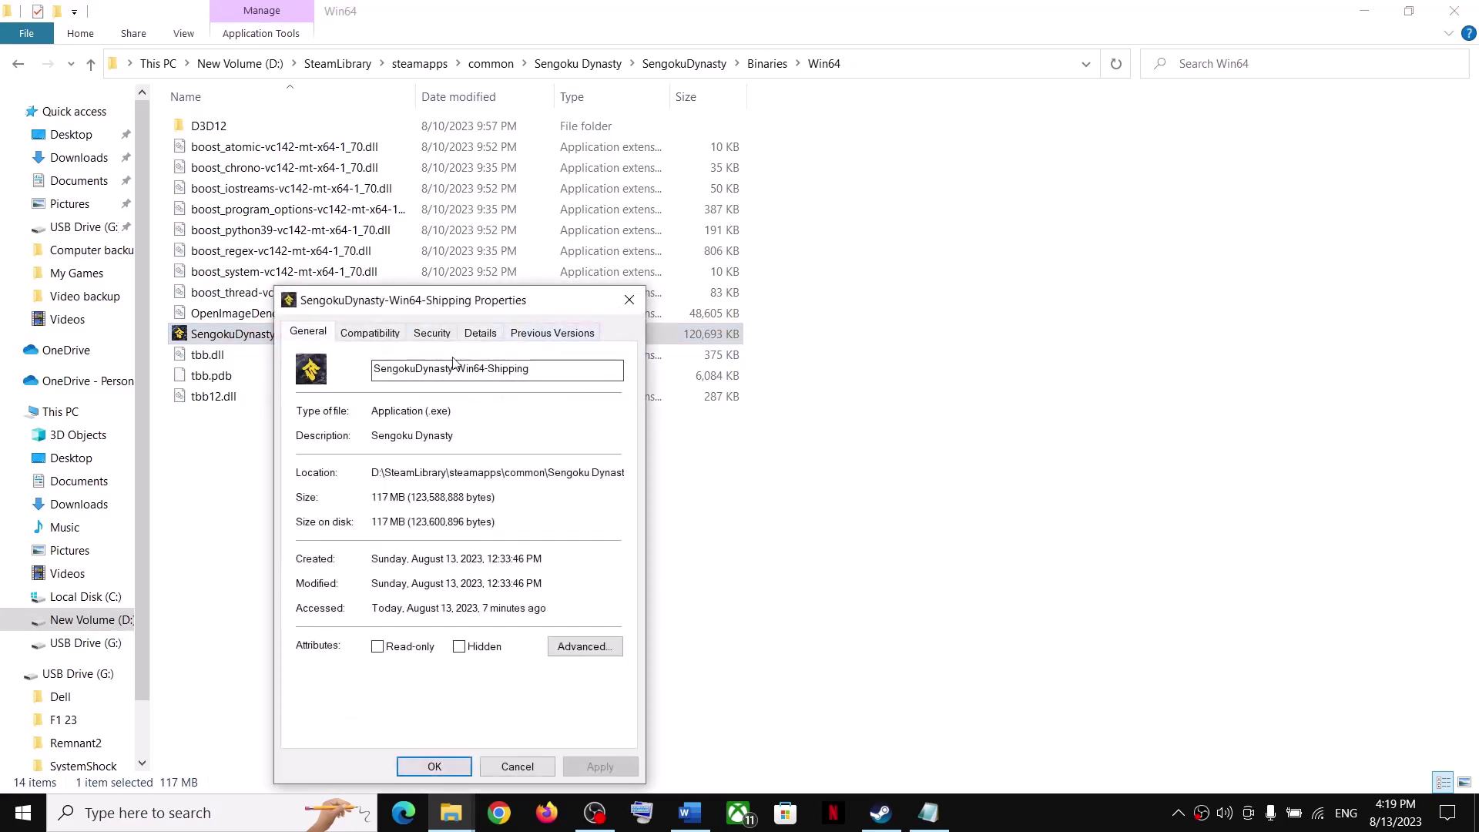
pyautogui.click(371, 333)
pyautogui.moveTo(489, 302); pyautogui.dragTo(756, 218)
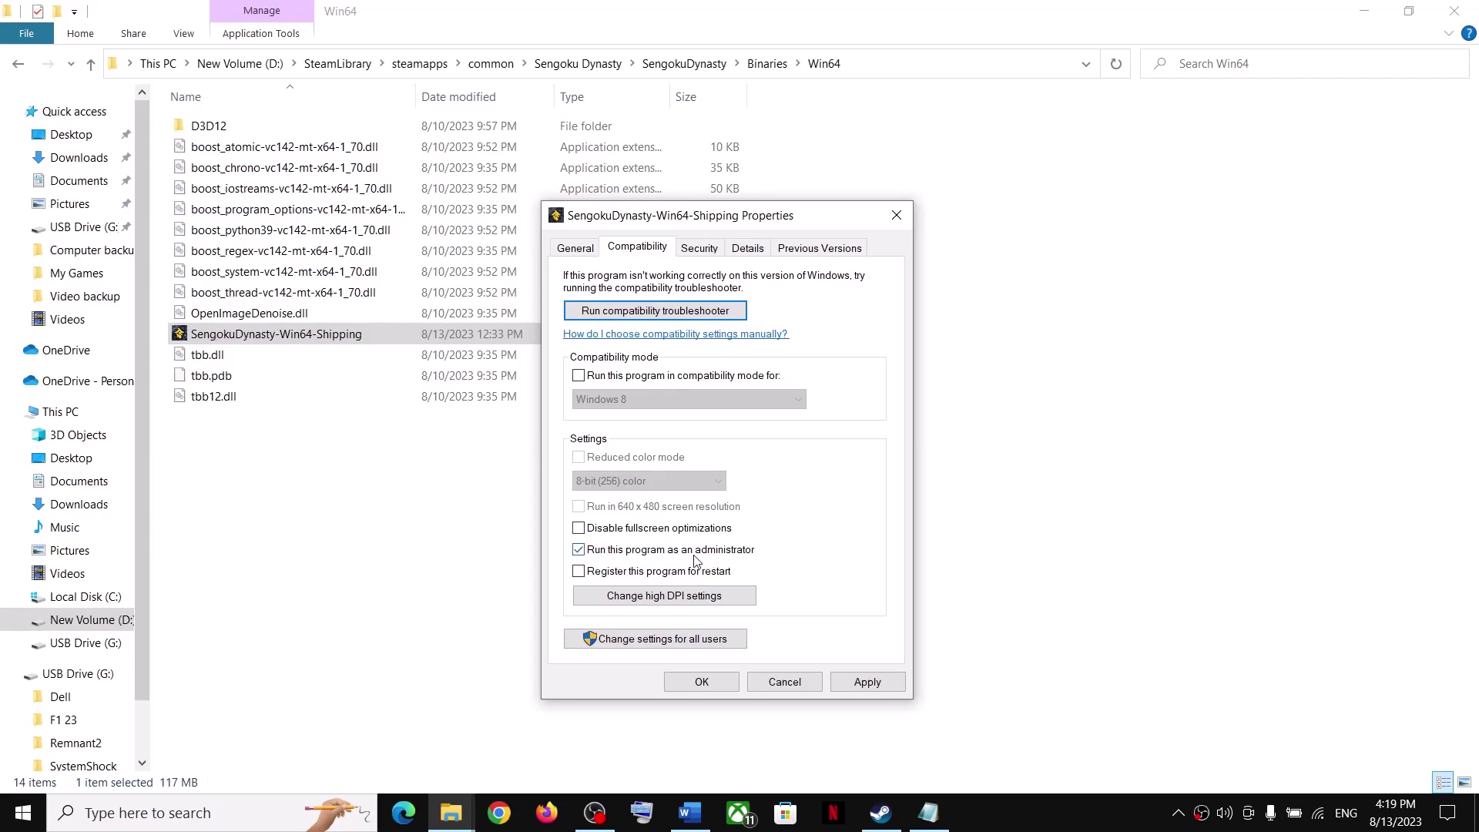
pyautogui.click(855, 685)
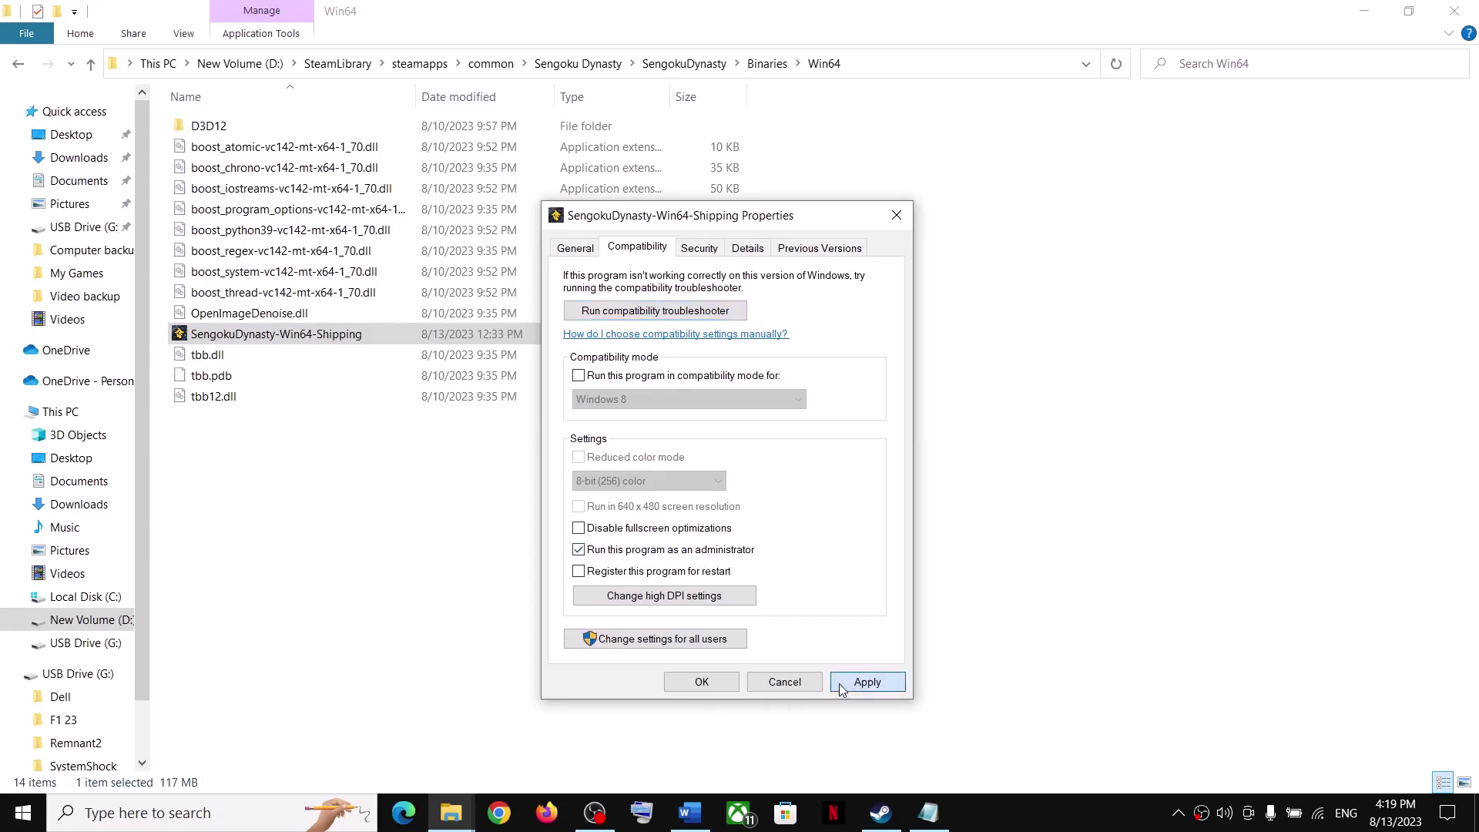
pyautogui.click(733, 683)
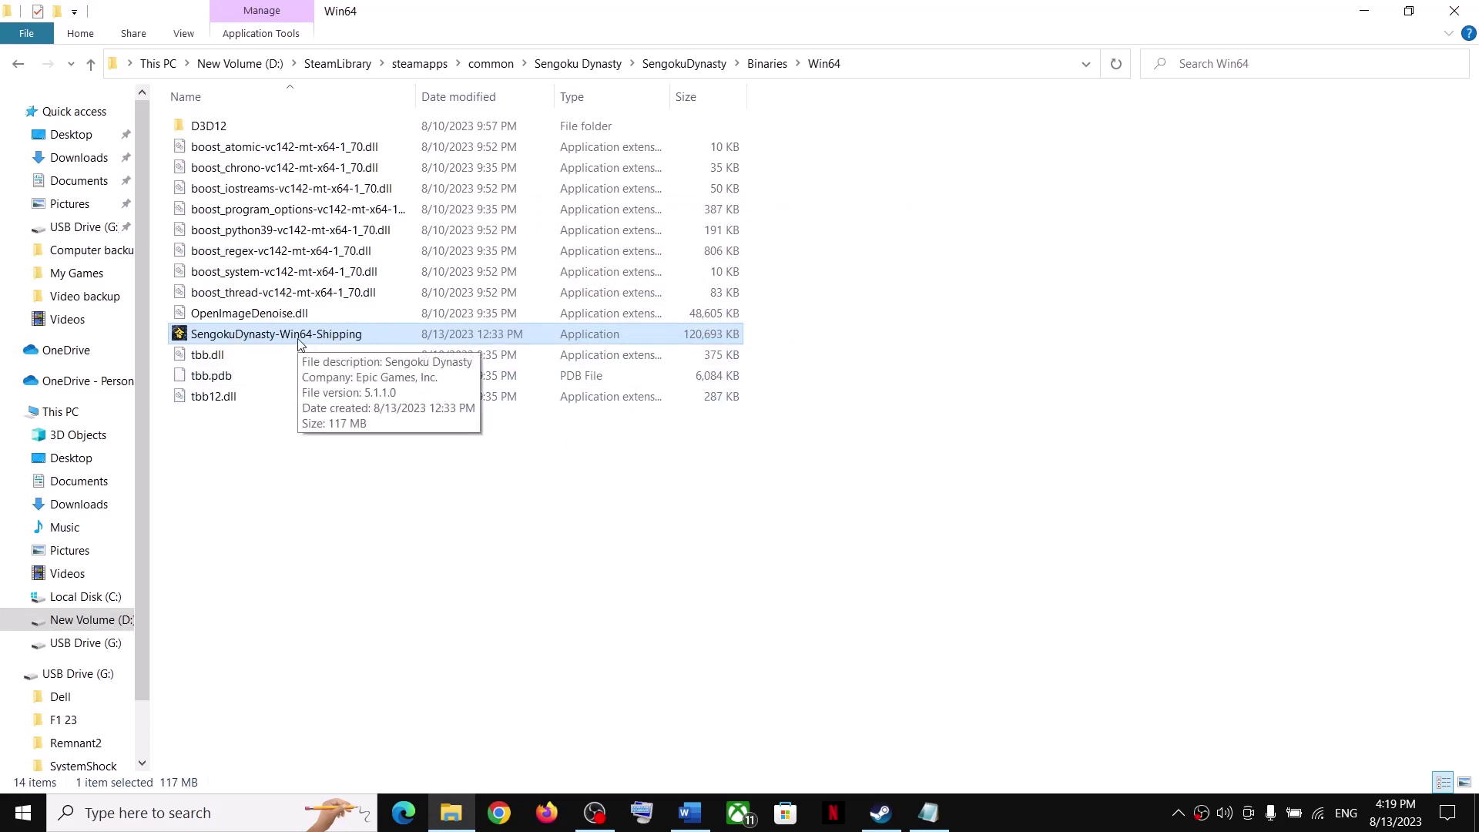
# Go back up to the Sengoku Dynasty folder and open SengokuDynasty.exe's Compatibility settings.
pyautogui.click(90, 64)
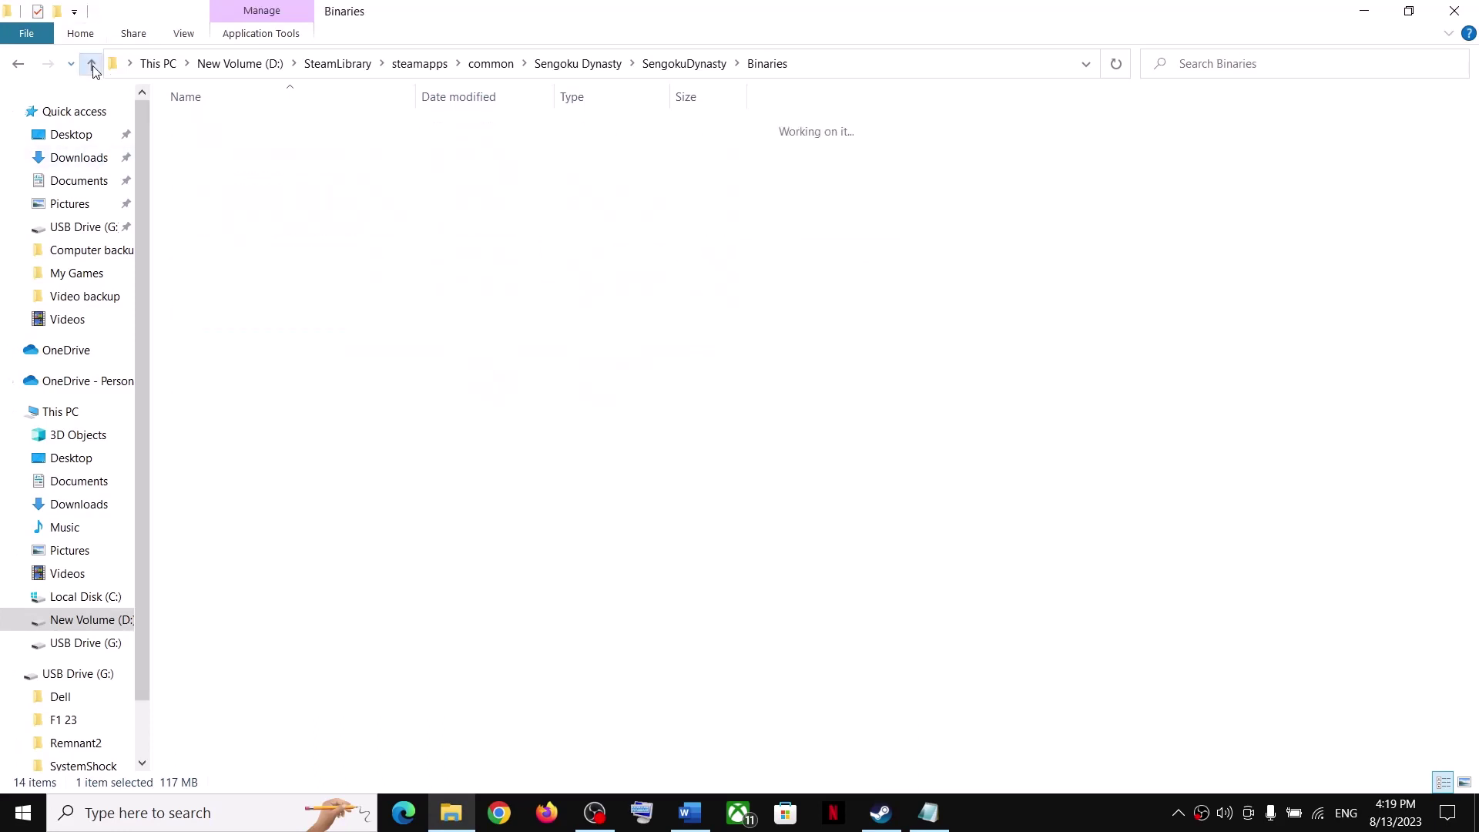
pyautogui.click(90, 63)
pyautogui.click(90, 64)
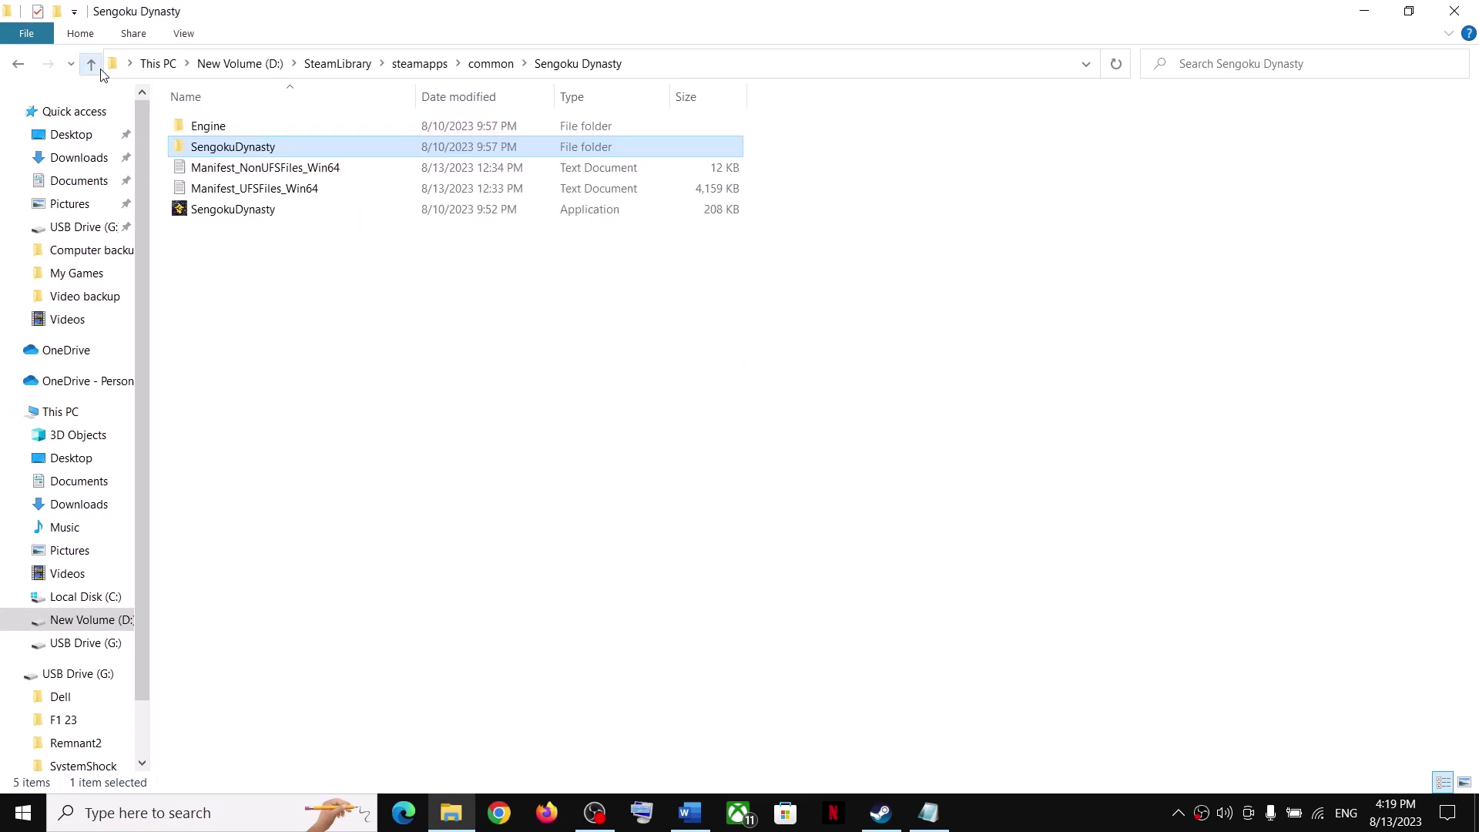
pyautogui.click(270, 216)
pyautogui.click(347, 583)
pyautogui.click(373, 263)
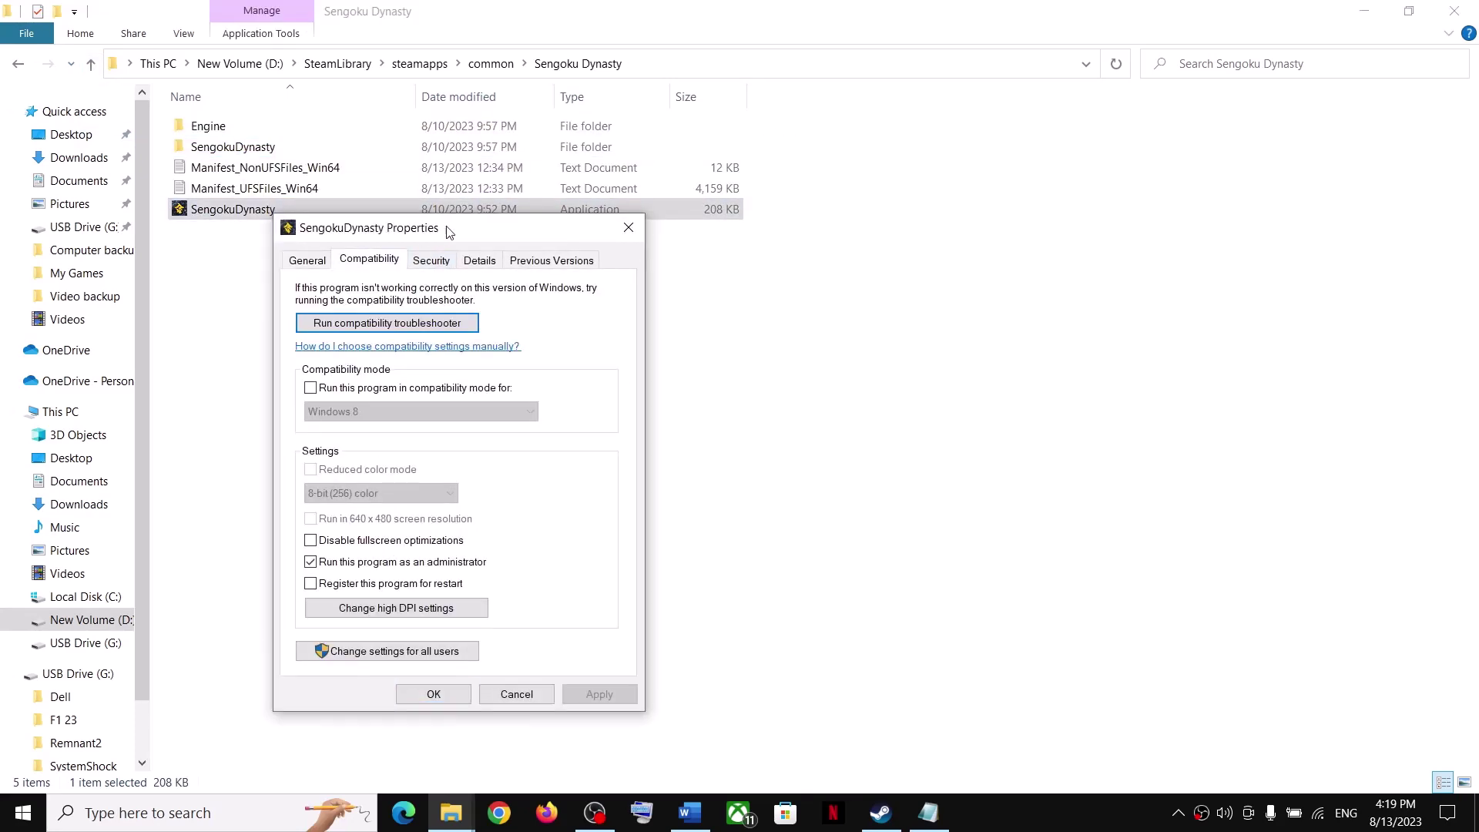
pyautogui.moveTo(450, 231); pyautogui.dragTo(864, 107)
# Enable compatibility mode for Windows 8 on the launcher and apply it.
pyautogui.click(725, 265)
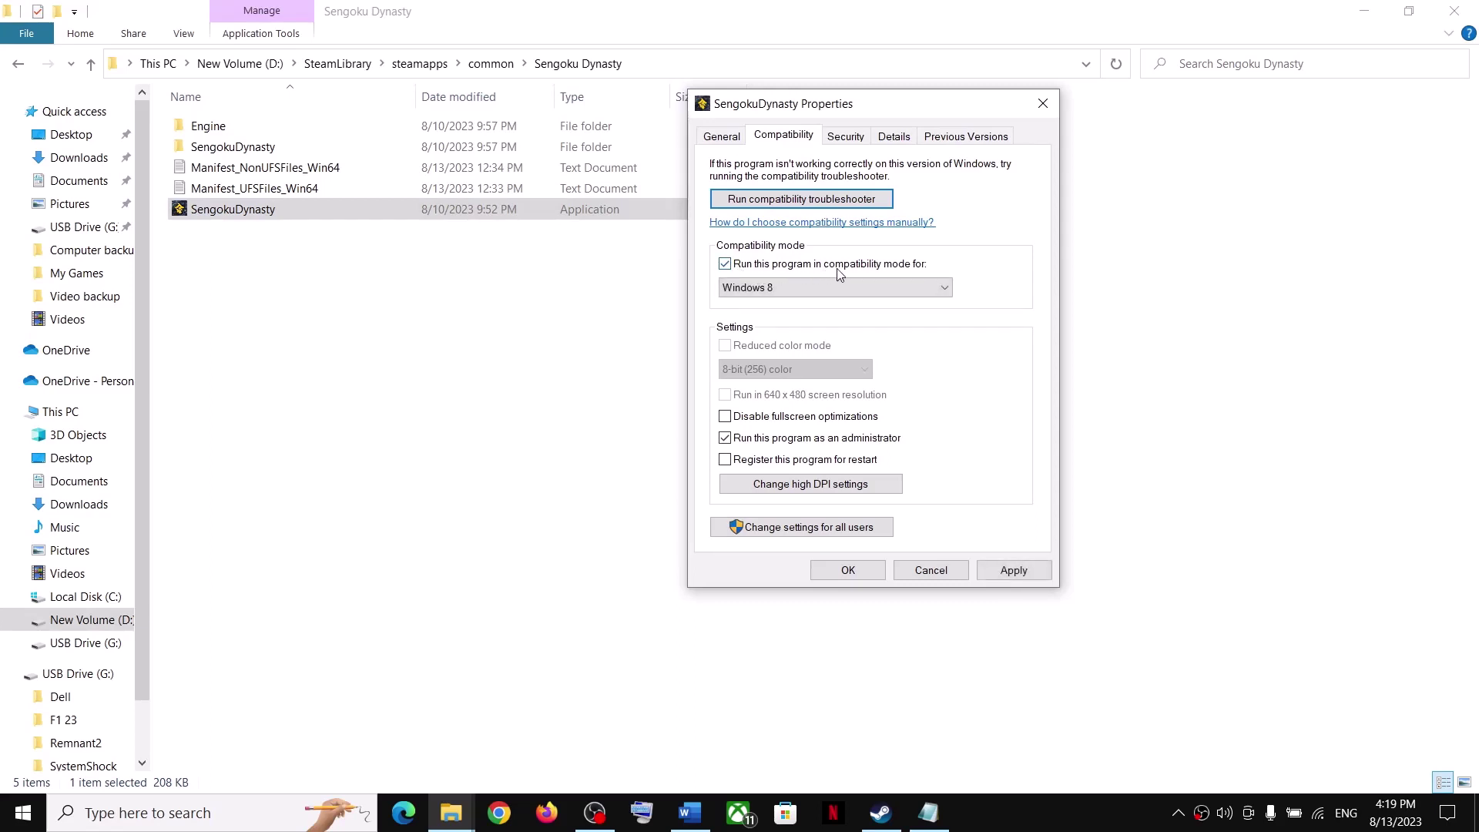
pyautogui.click(920, 296)
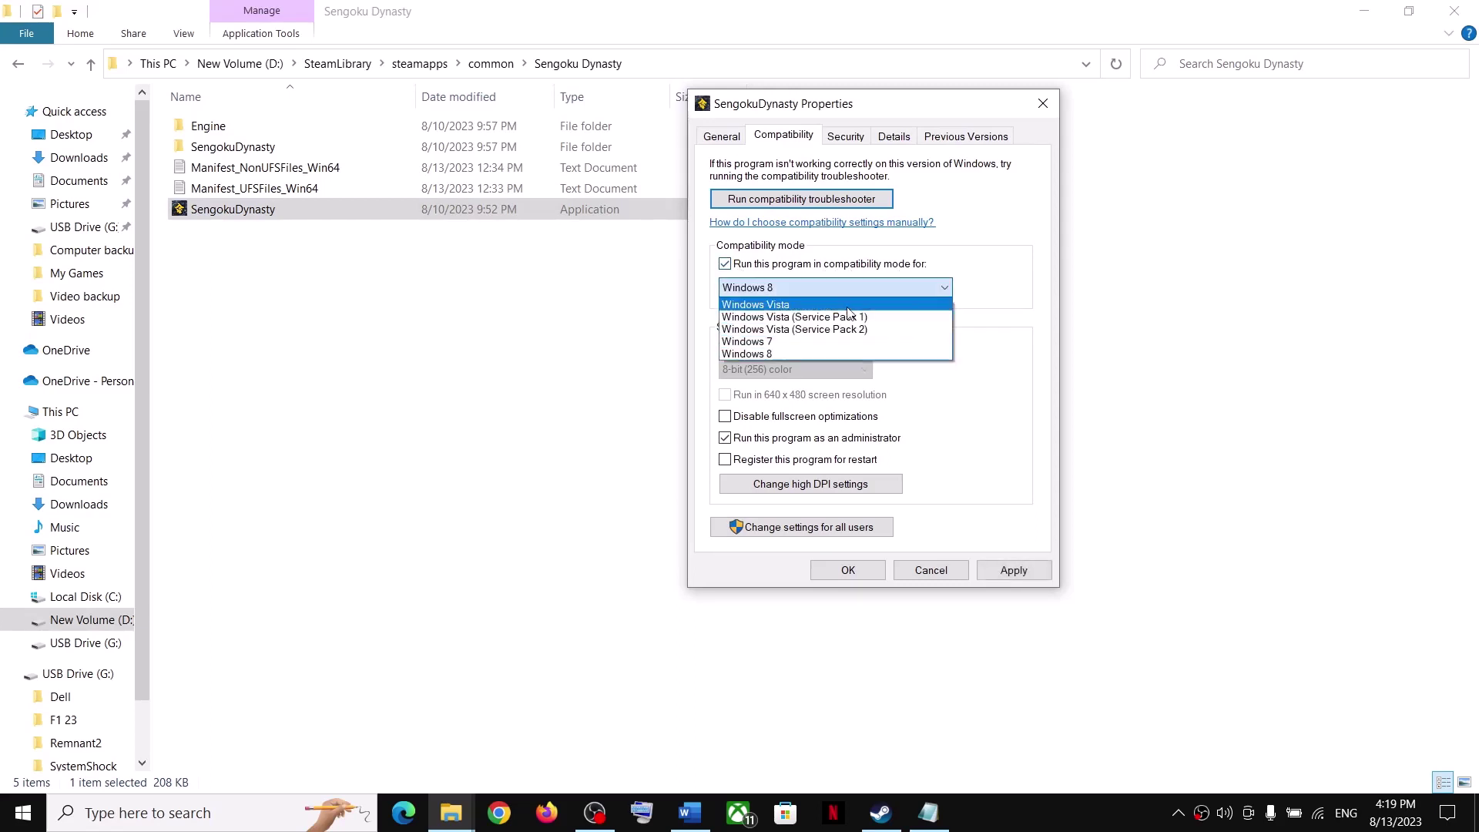
pyautogui.click(795, 348)
pyautogui.click(977, 575)
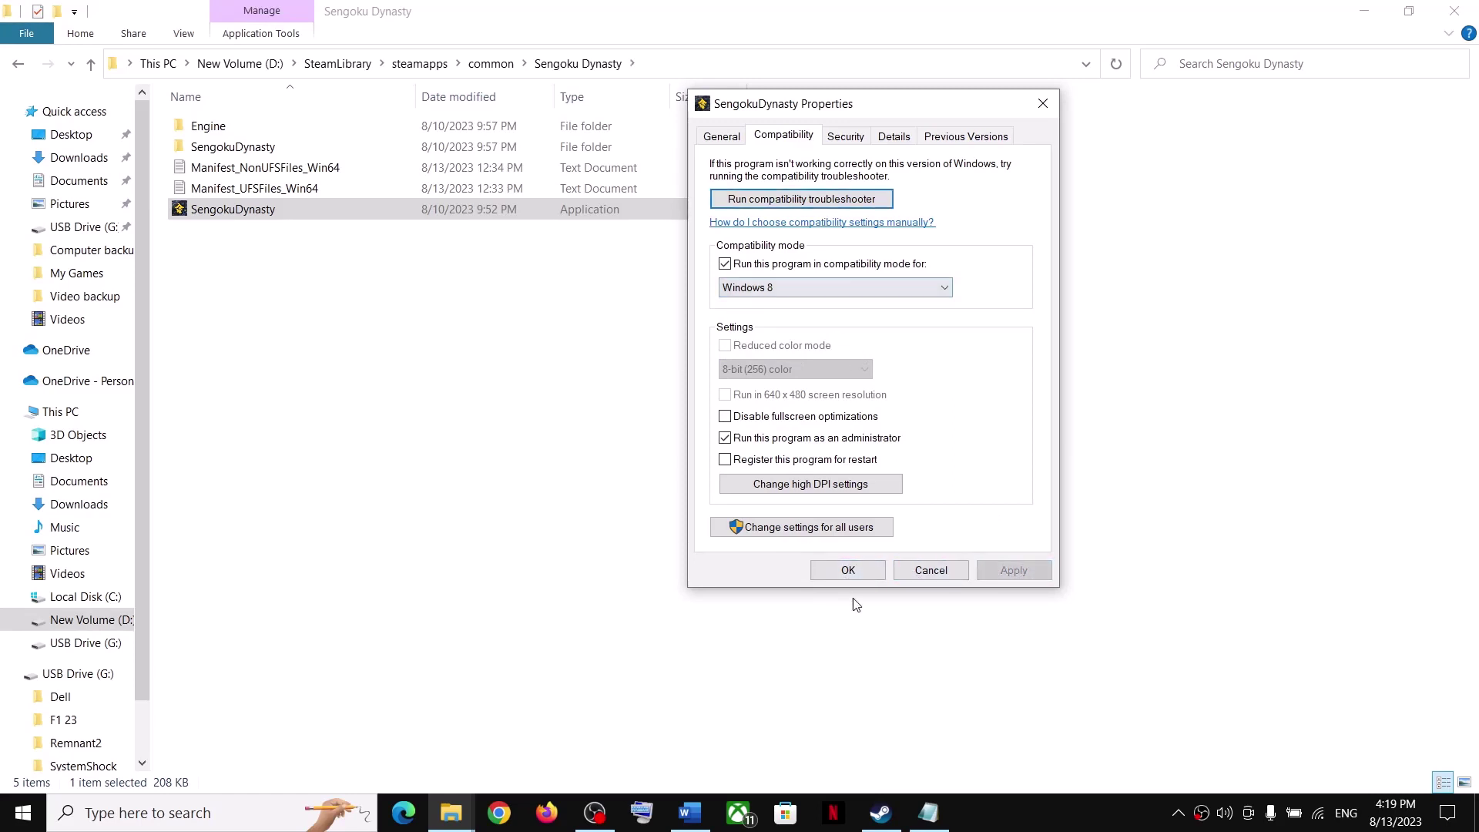
pyautogui.click(847, 571)
# Reopen the launcher's Compatibility settings and choose Windows 7 instead.
pyautogui.rightClick(234, 234)
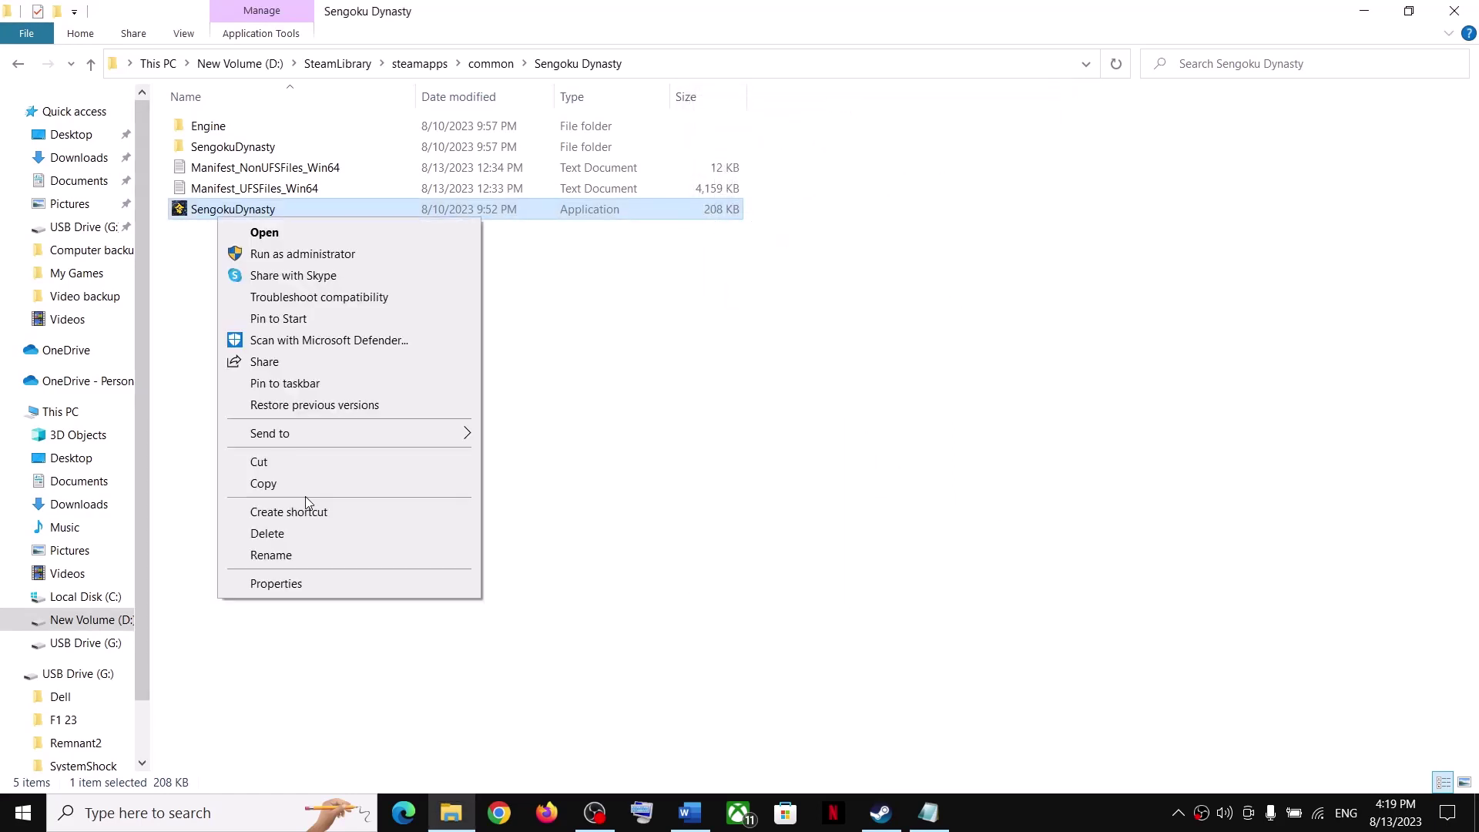
pyautogui.click(290, 584)
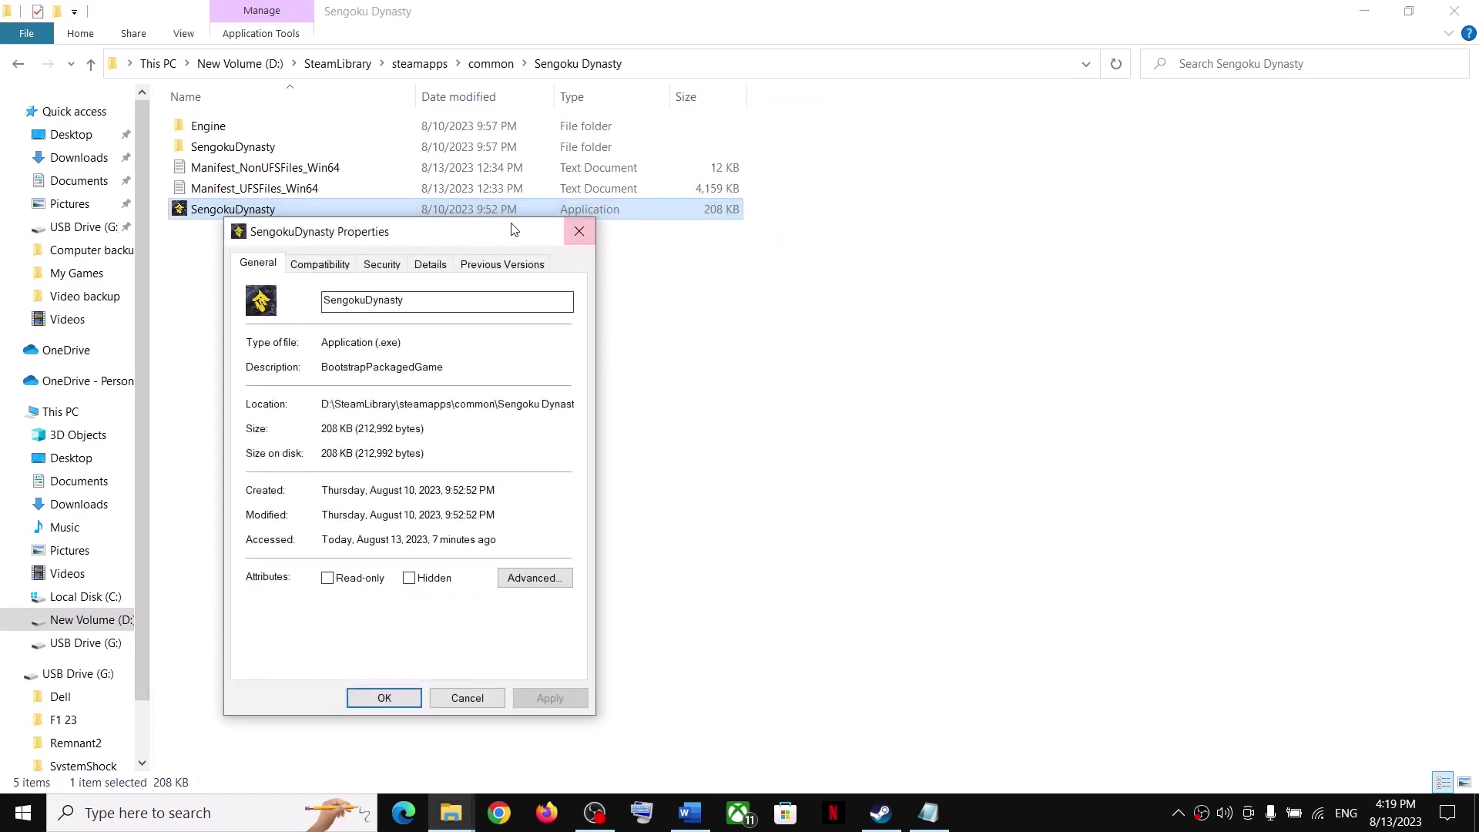
pyautogui.click(319, 264)
pyautogui.moveTo(423, 233); pyautogui.dragTo(770, 121)
pyautogui.click(661, 309)
pyautogui.click(651, 355)
# Apply Windows 7 compatibility to the launcher, then select the Win64 shipping executable.
pyautogui.click(895, 588)
pyautogui.click(761, 589)
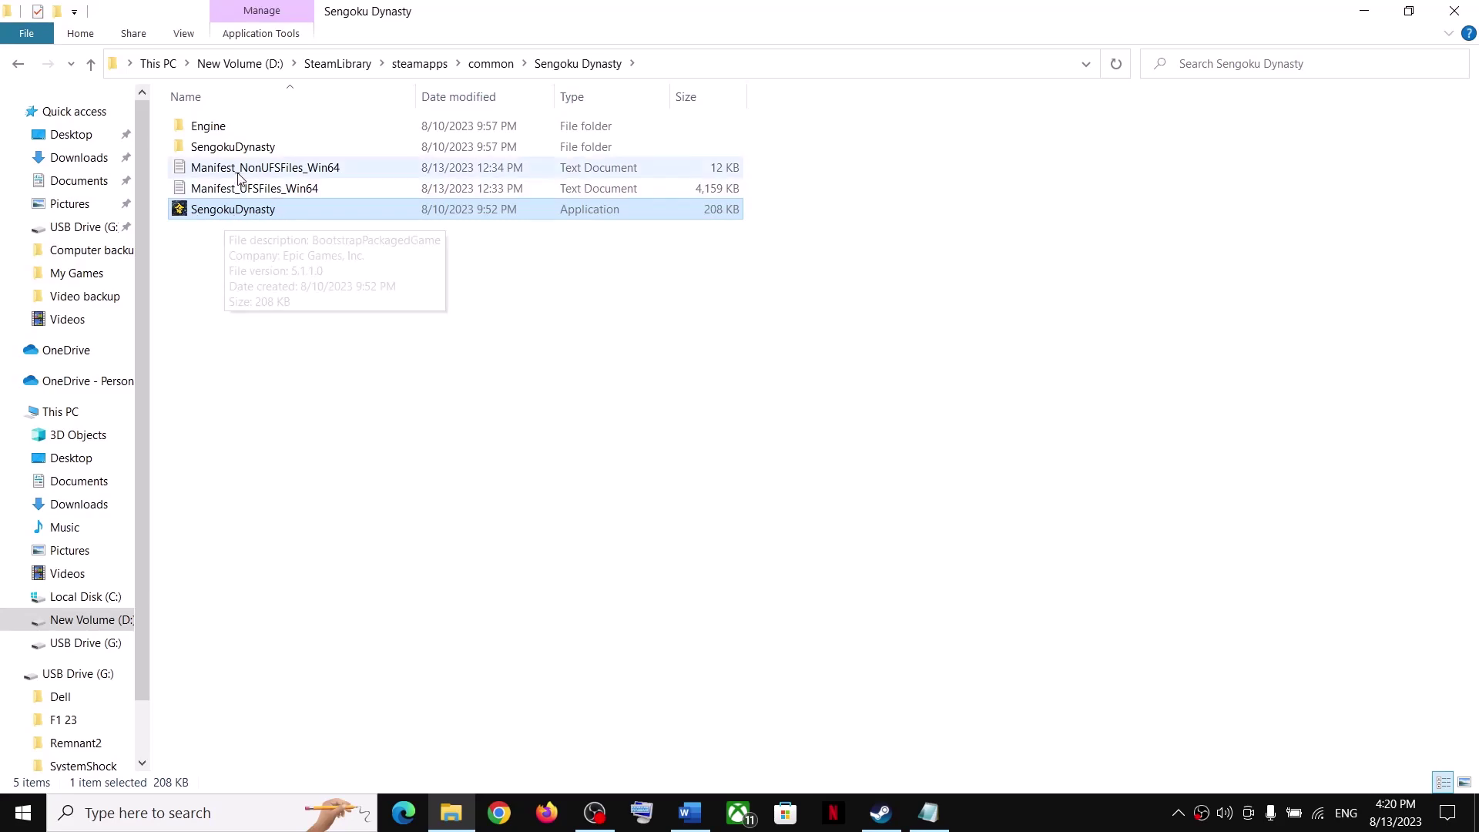
pyautogui.doubleClick(235, 148)
pyautogui.click(227, 135)
pyautogui.doubleClick(227, 135)
pyautogui.doubleClick(240, 129)
pyautogui.click(234, 335)
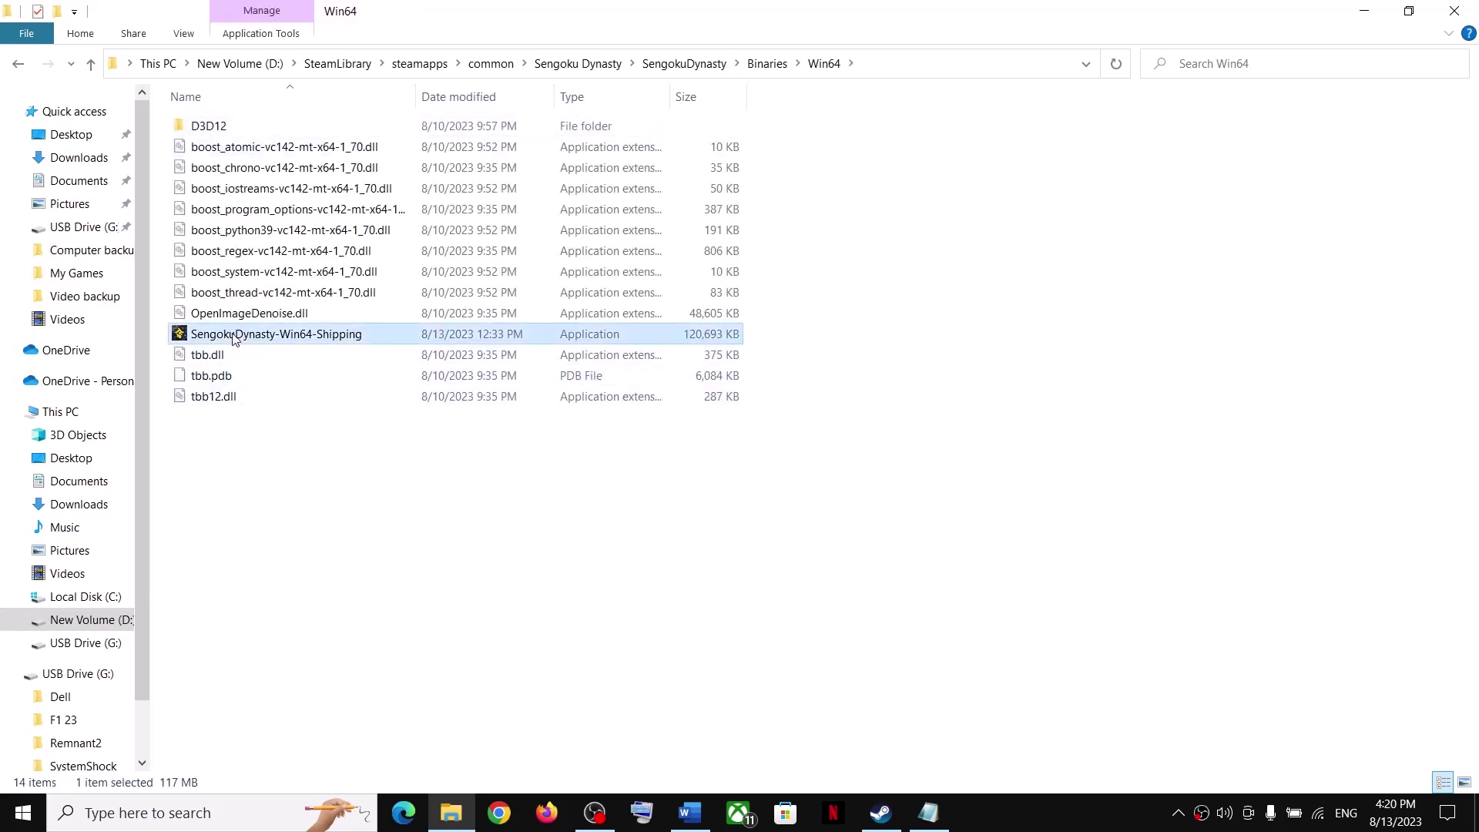
# Turn on Windows 8 compatibility mode for SengokuDynasty-Win64-Shipping and apply it.
pyautogui.hotkey('shift', 'F10')
pyautogui.click(291, 699)
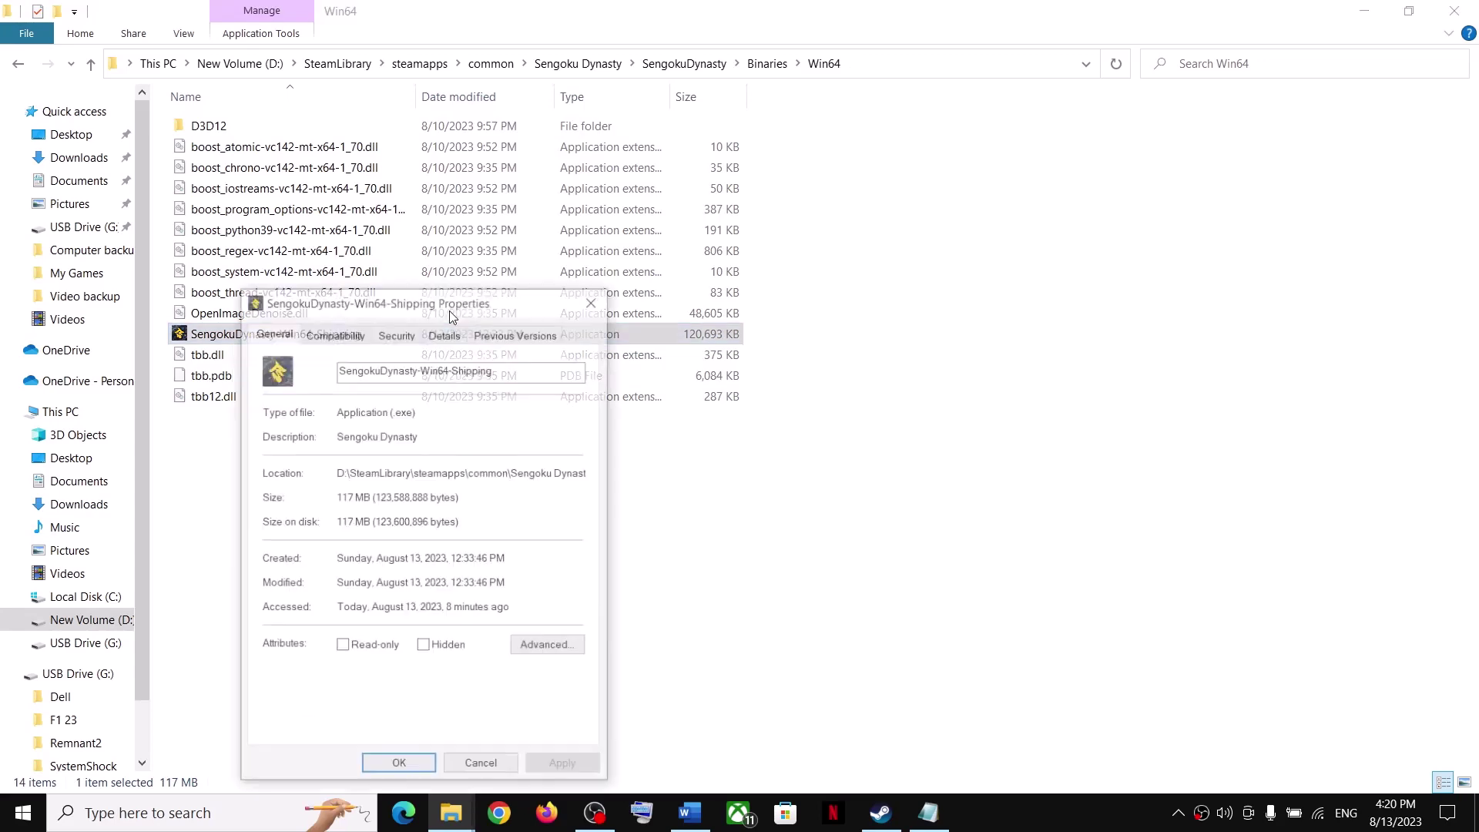
pyautogui.click(335, 332)
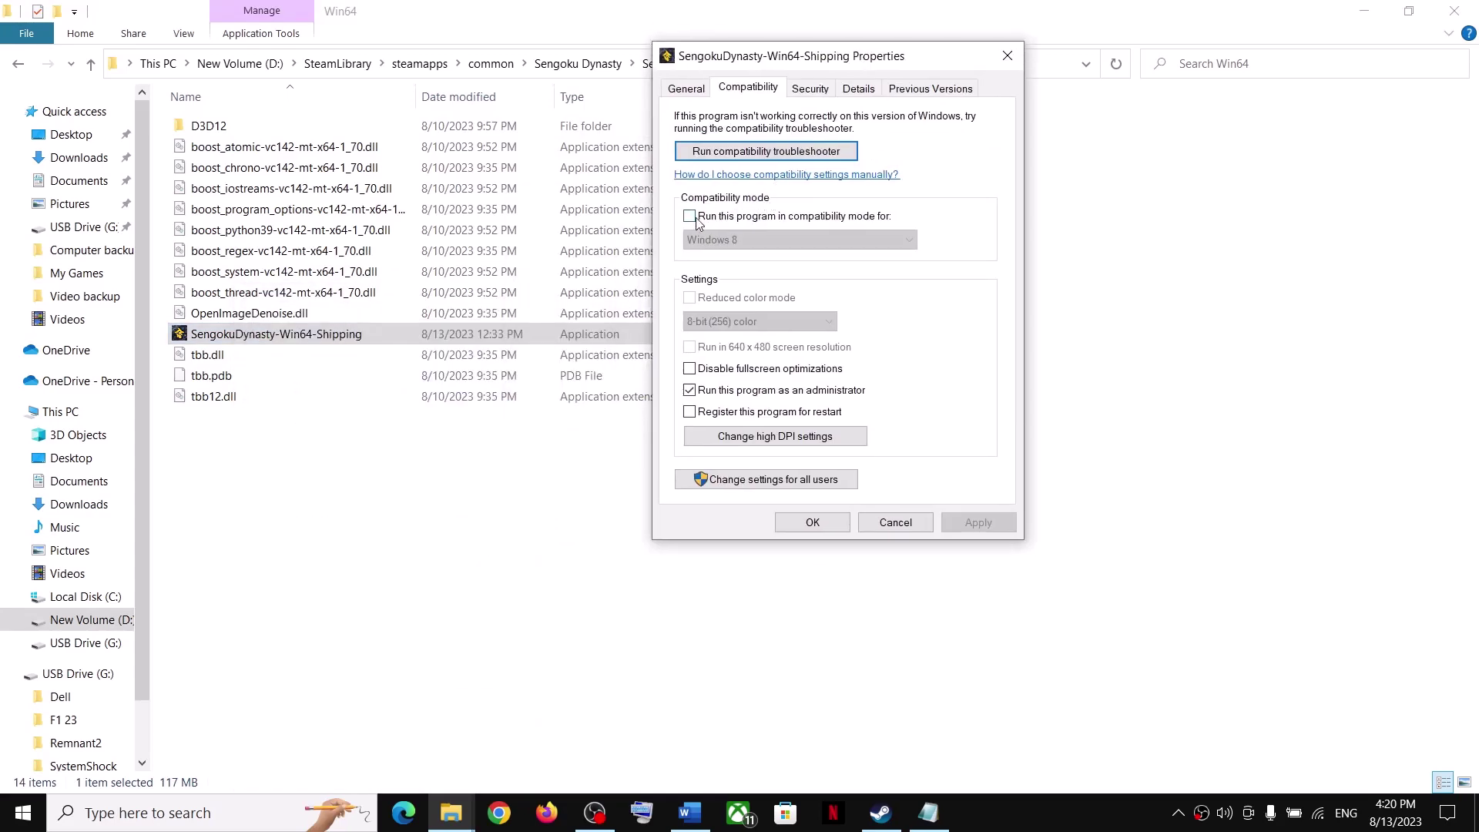
pyautogui.click(690, 216)
pyautogui.click(771, 239)
pyautogui.click(733, 306)
pyautogui.click(981, 528)
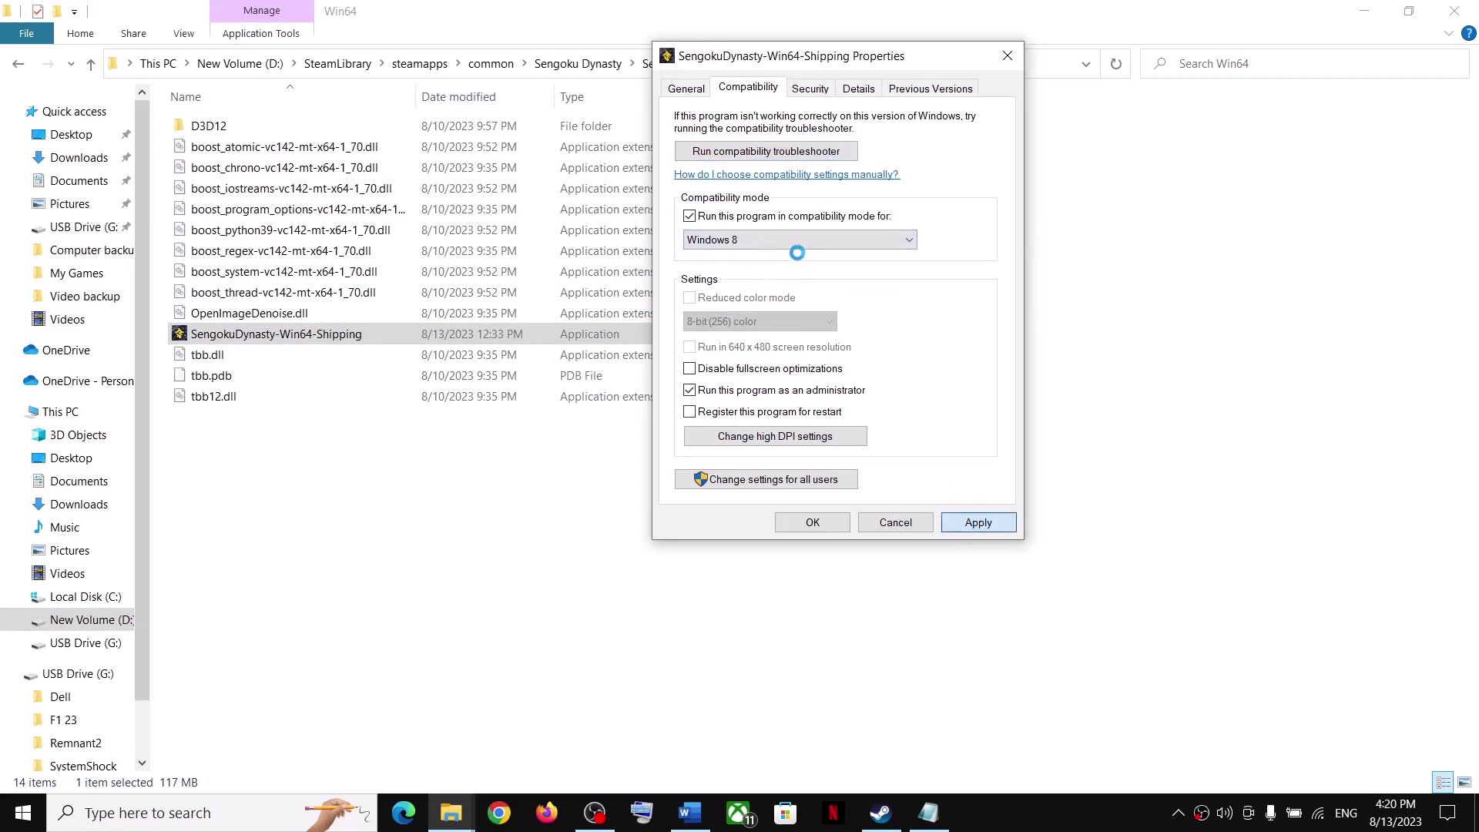
# Switch the shipping executable's compatibility target to Windows 7 and apply.
pyautogui.click(794, 243)
pyautogui.click(744, 299)
pyautogui.click(982, 524)
pyautogui.click(824, 533)
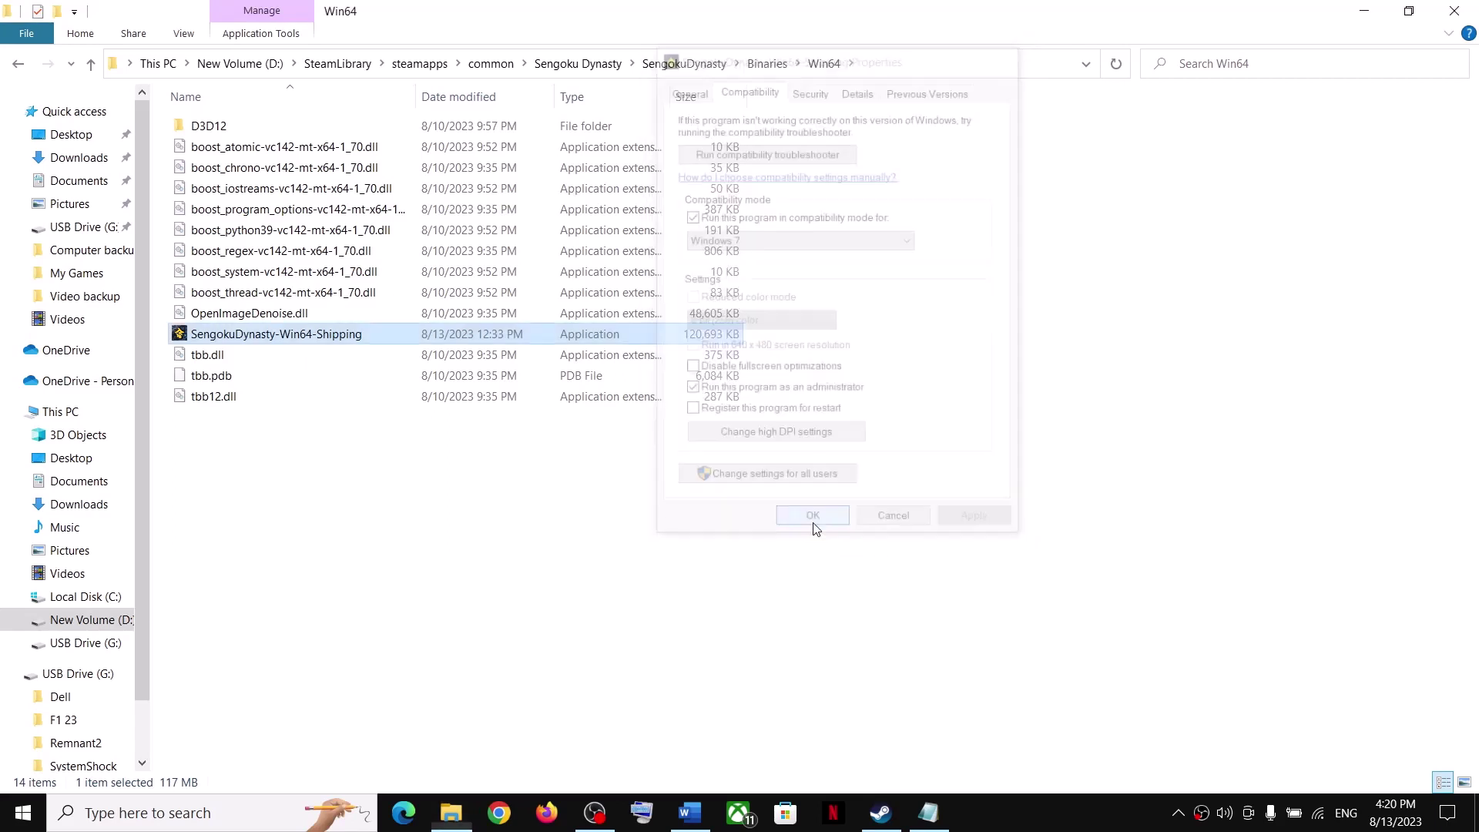
# Clear the shipping executable's compatibility settings and apply.
pyautogui.rightClick(360, 336)
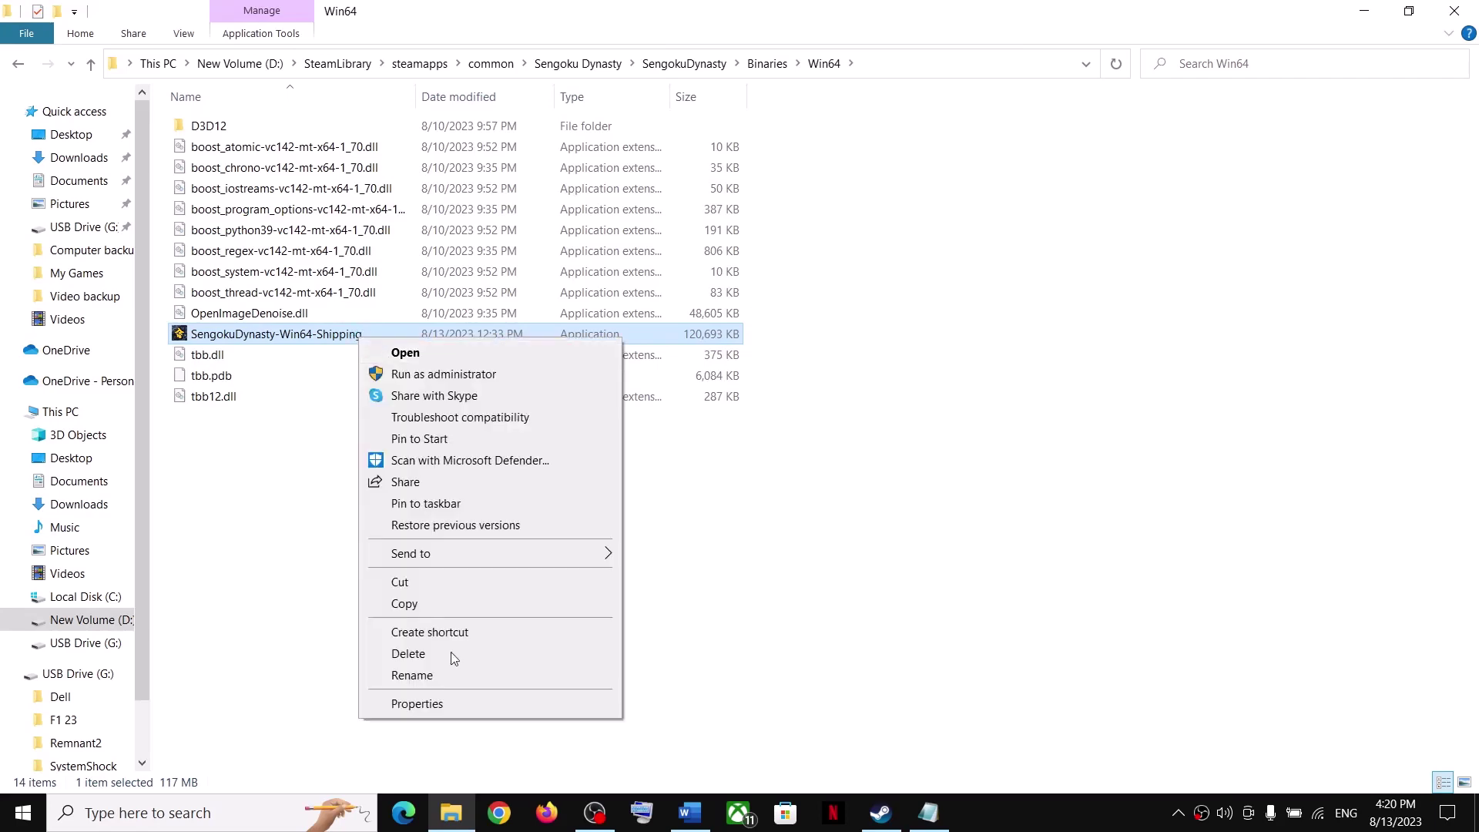
pyautogui.click(428, 712)
pyautogui.moveTo(879, 291); pyautogui.dragTo(960, 112)
pyautogui.click(804, 143)
pyautogui.click(745, 271)
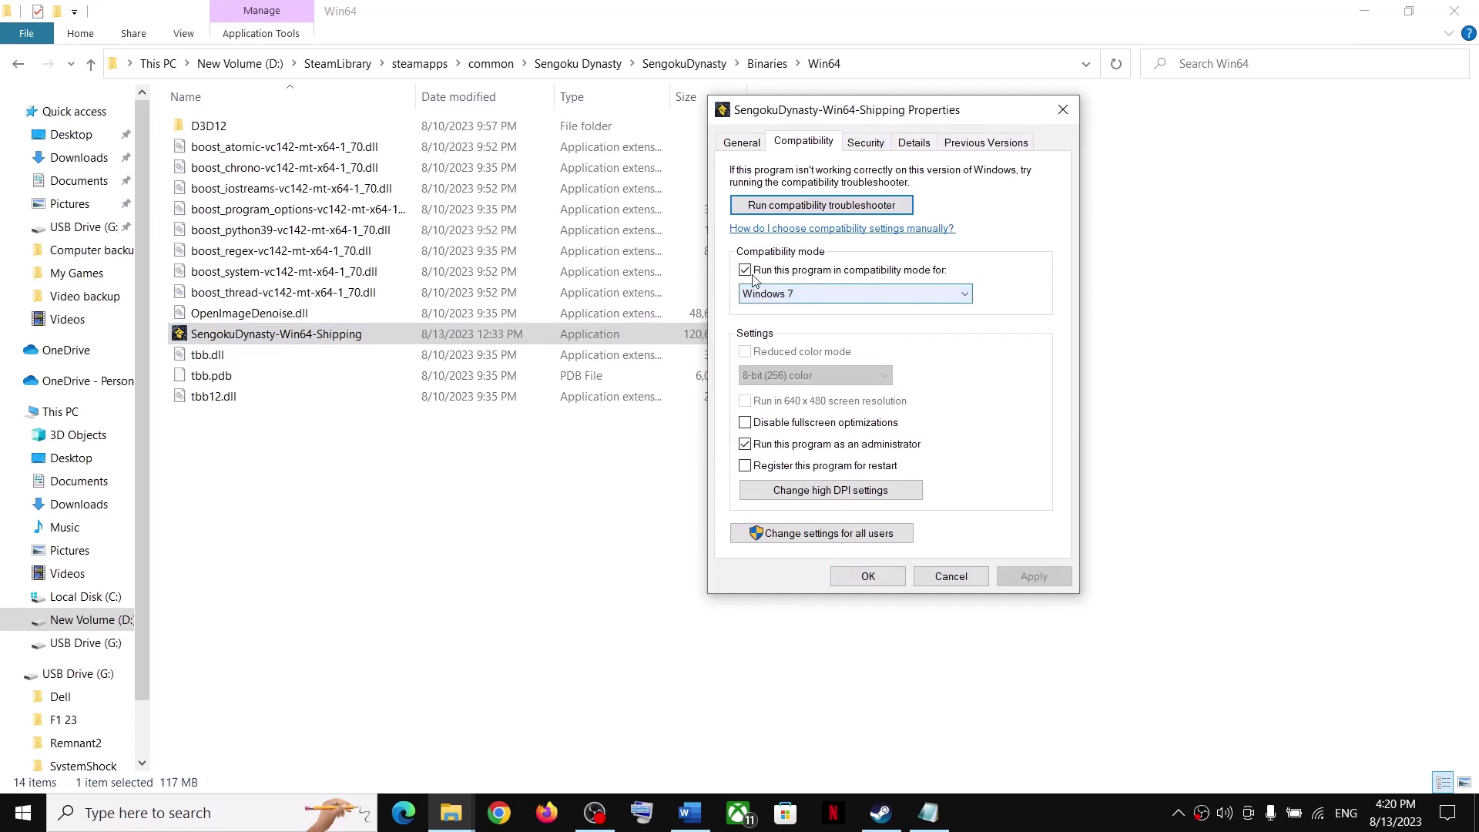
pyautogui.click(745, 270)
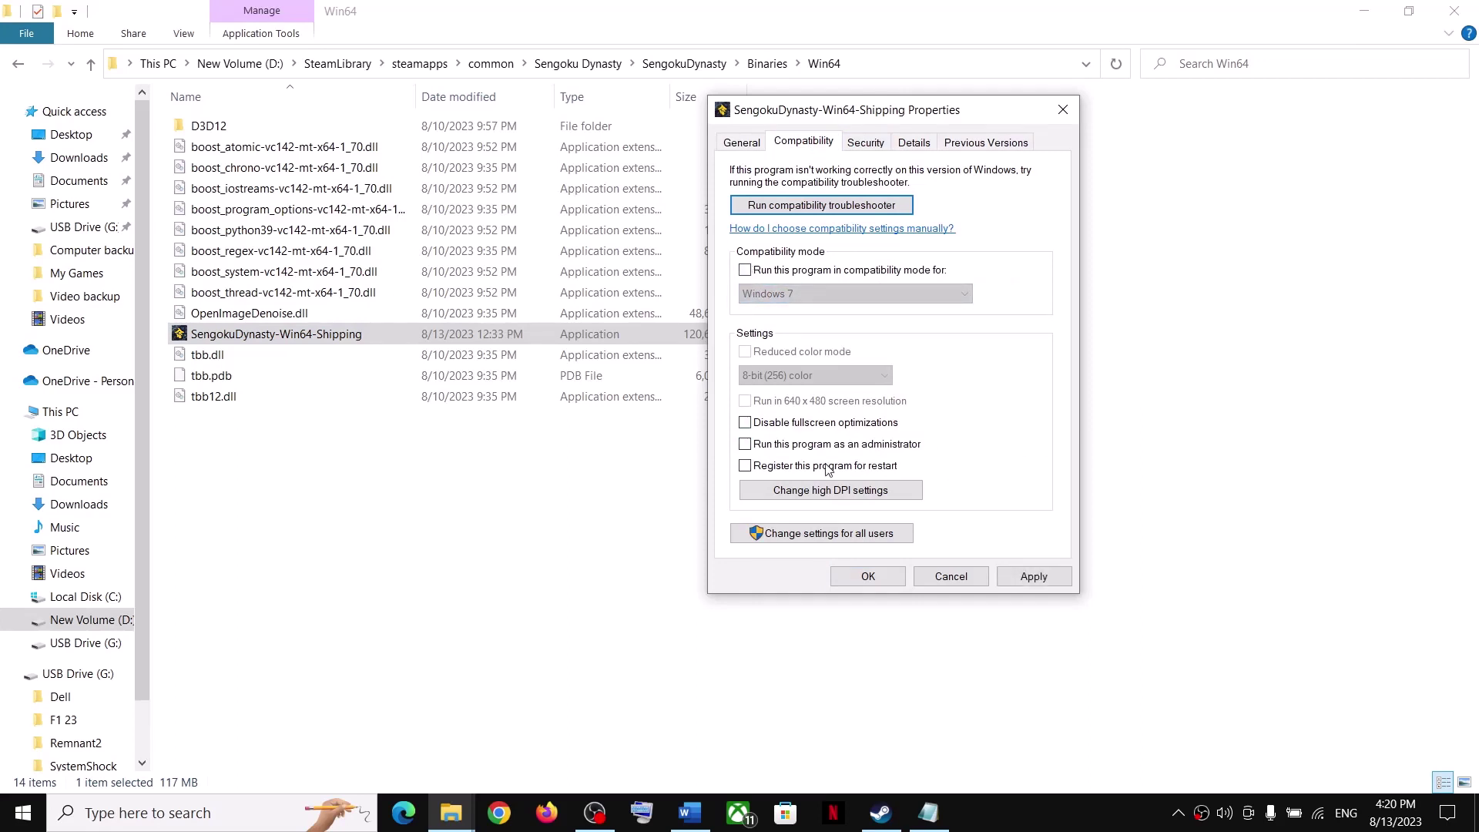
pyautogui.click(1033, 576)
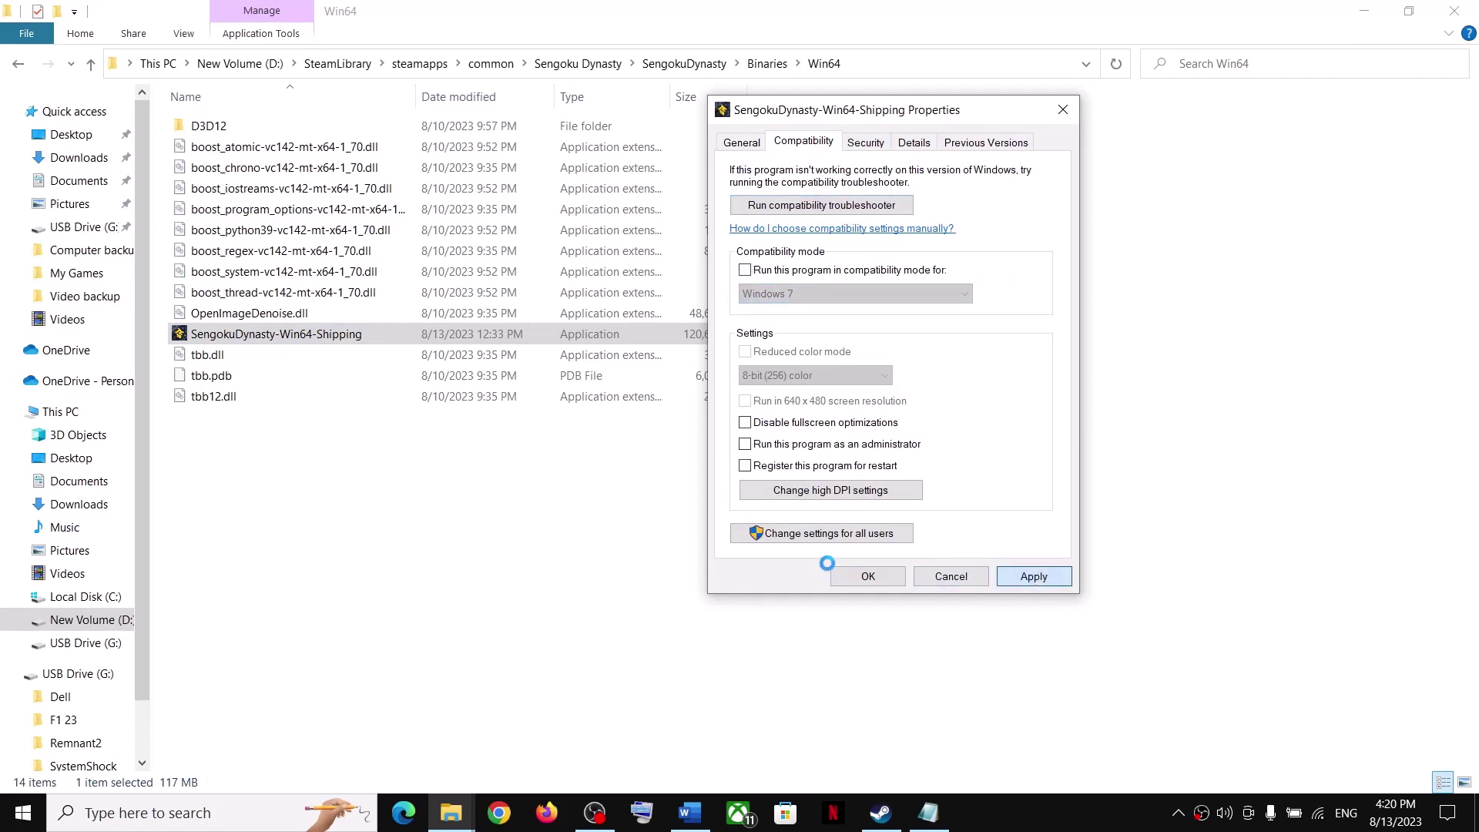
pyautogui.click(863, 577)
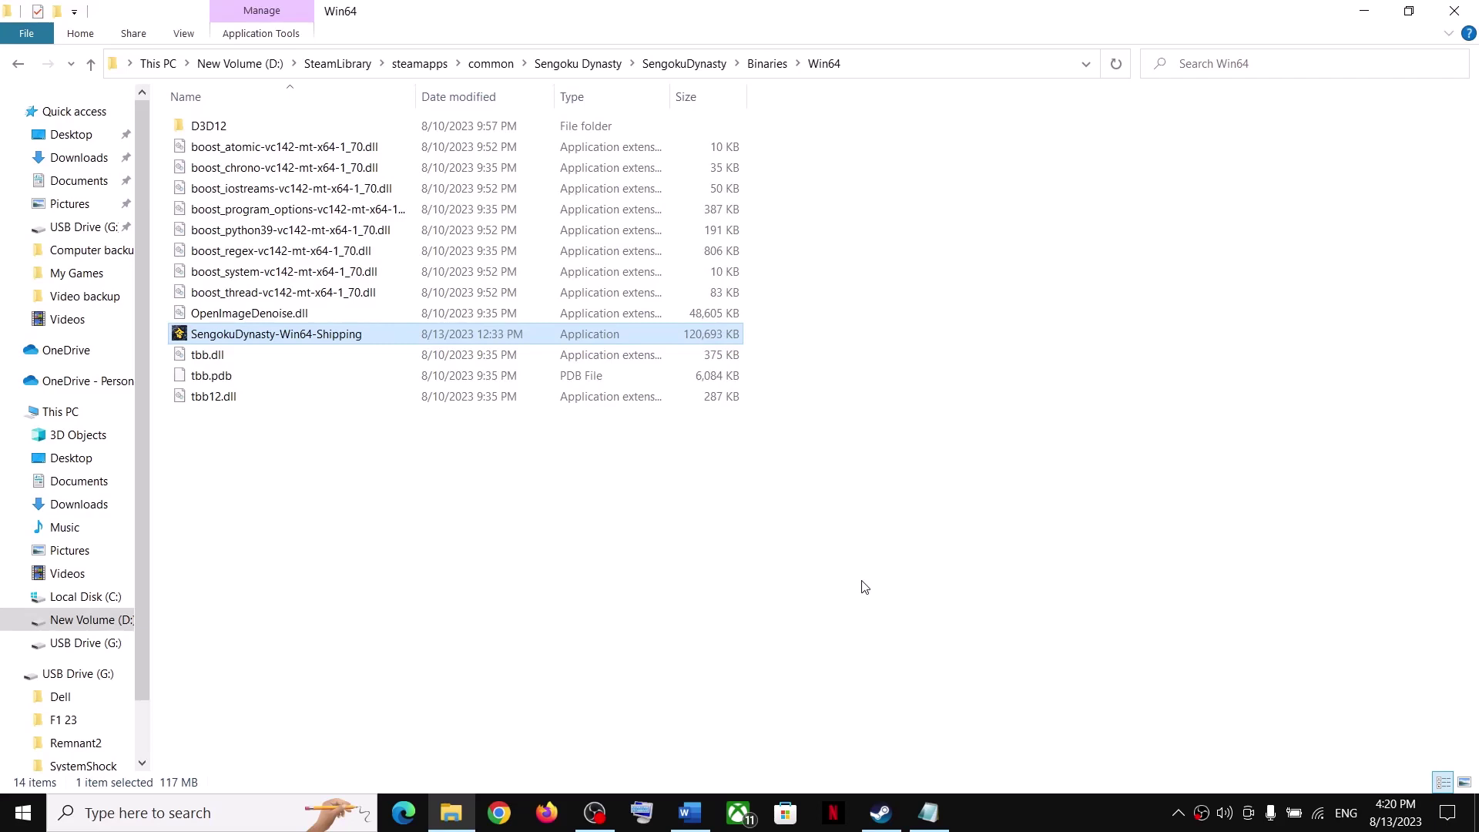
# Clear SengokuDynasty.exe's compatibility settings, then close File Explorer.
pyautogui.doubleClick(91, 67)
pyautogui.click(92, 68)
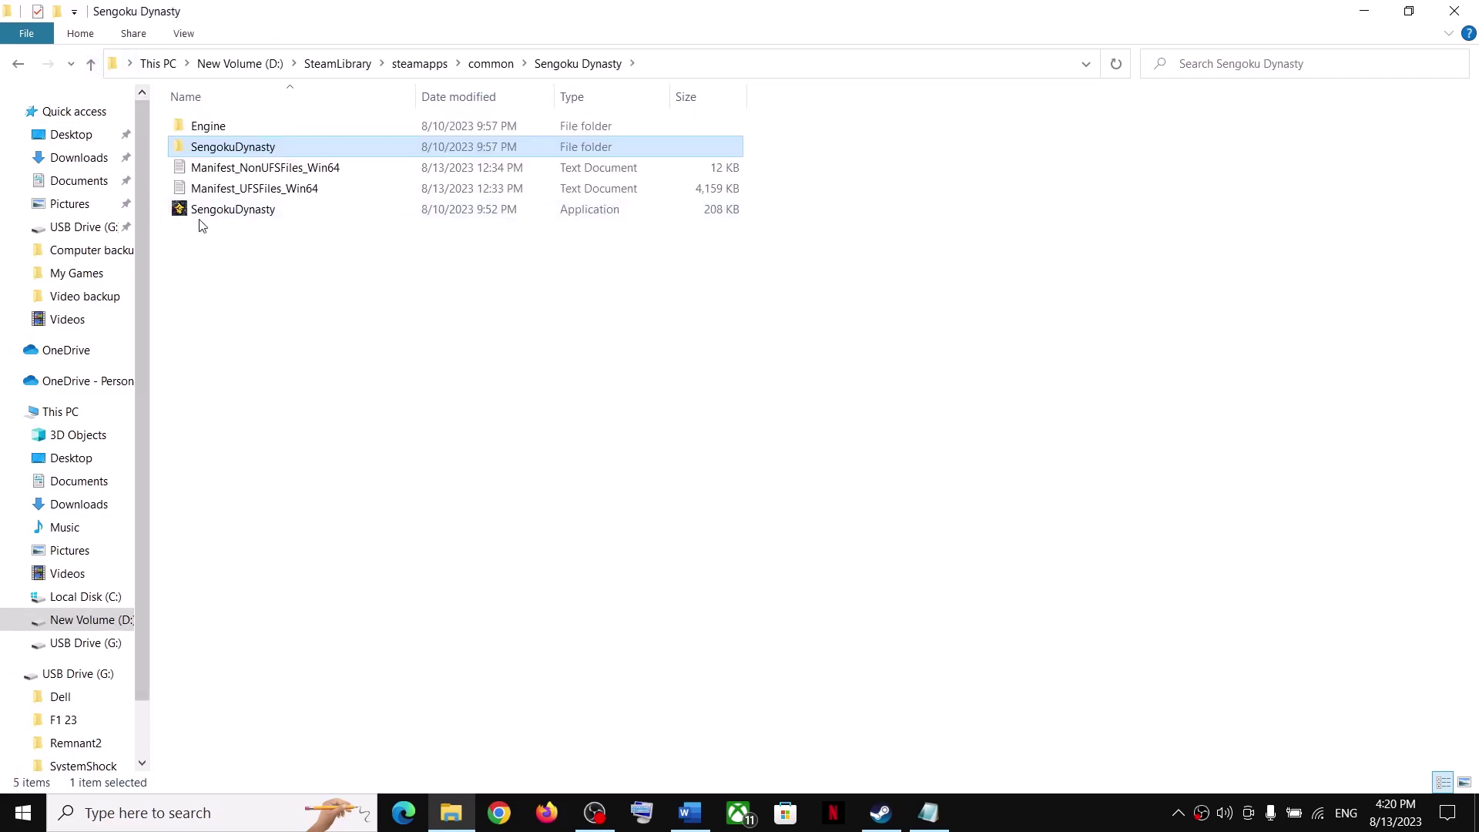
pyautogui.click(204, 215)
pyautogui.hotkey('shift', 'F10')
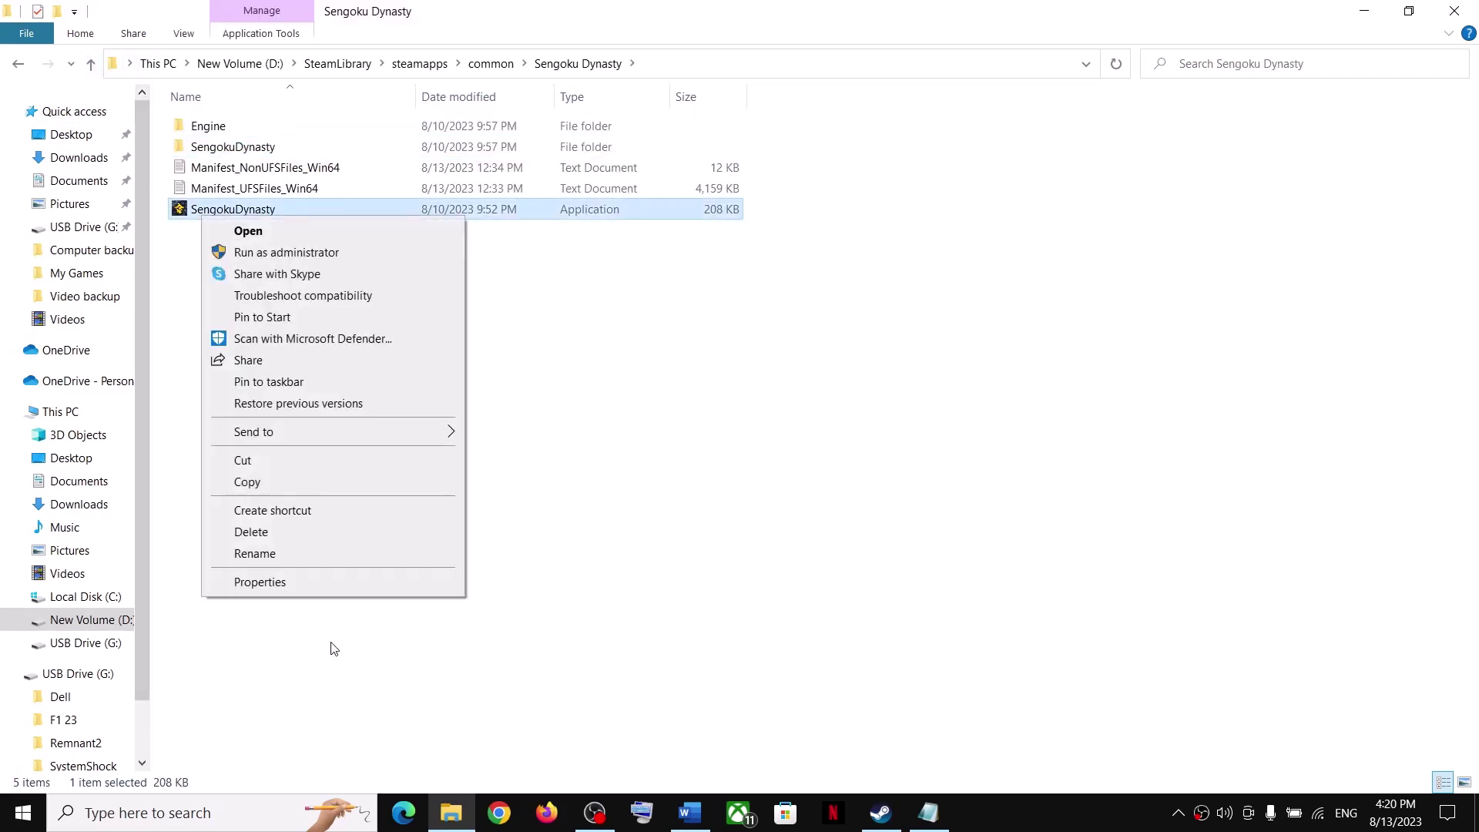
pyautogui.click(282, 584)
pyautogui.click(303, 263)
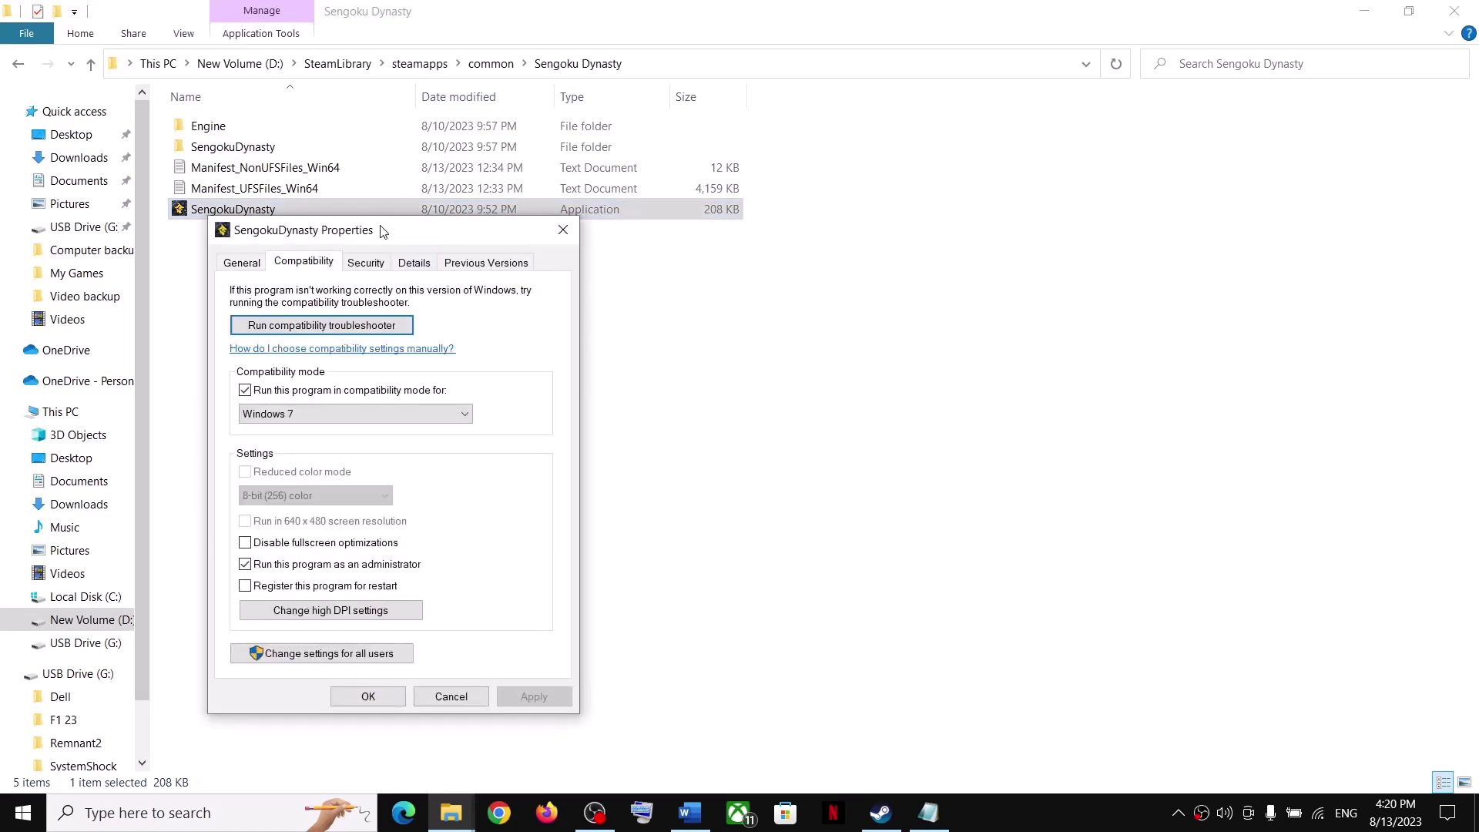
pyautogui.moveTo(380, 228); pyautogui.dragTo(727, 170)
pyautogui.click(591, 332)
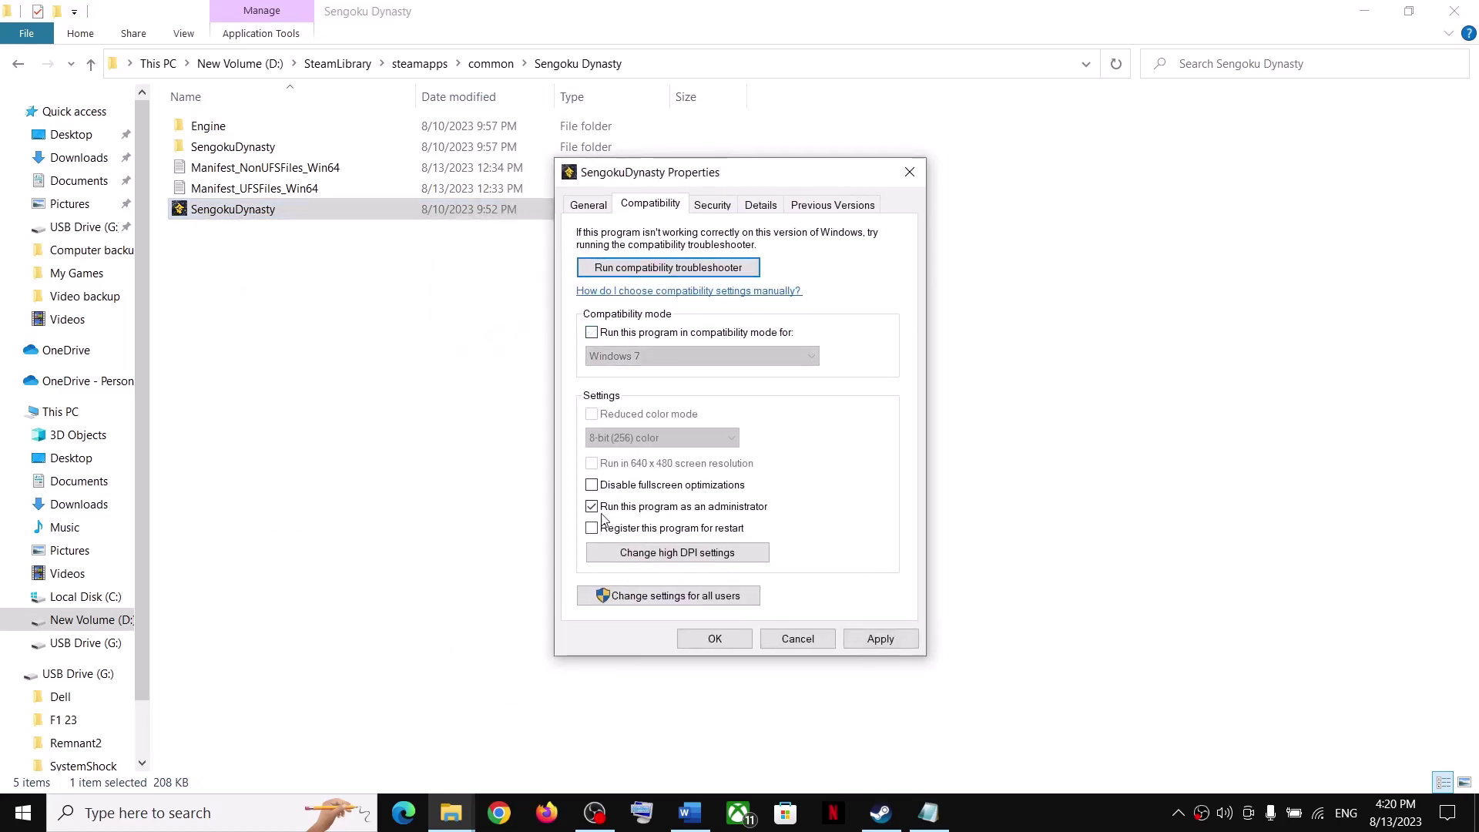
pyautogui.click(859, 640)
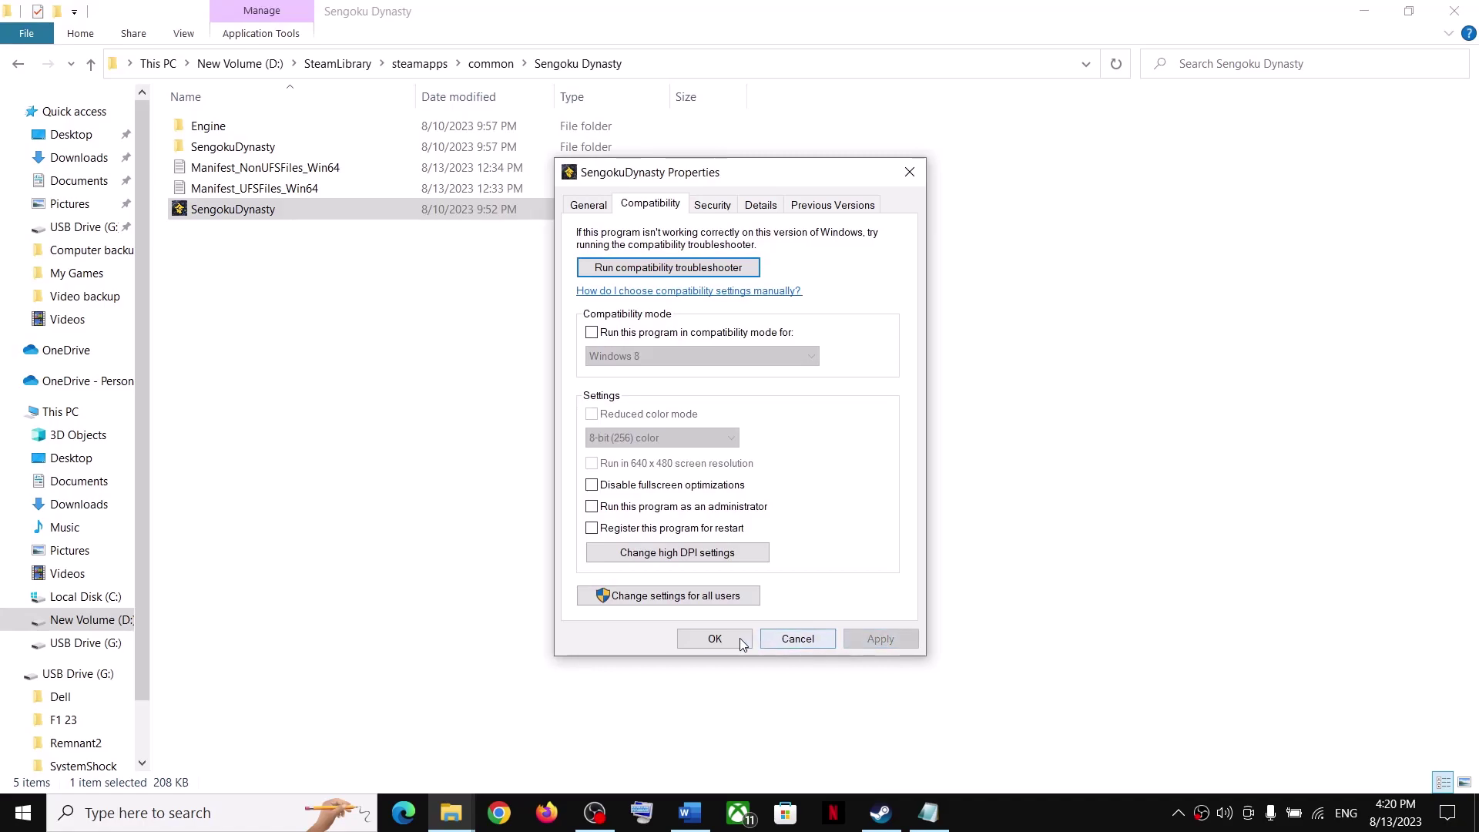
pyautogui.click(714, 638)
pyautogui.click(1454, 11)
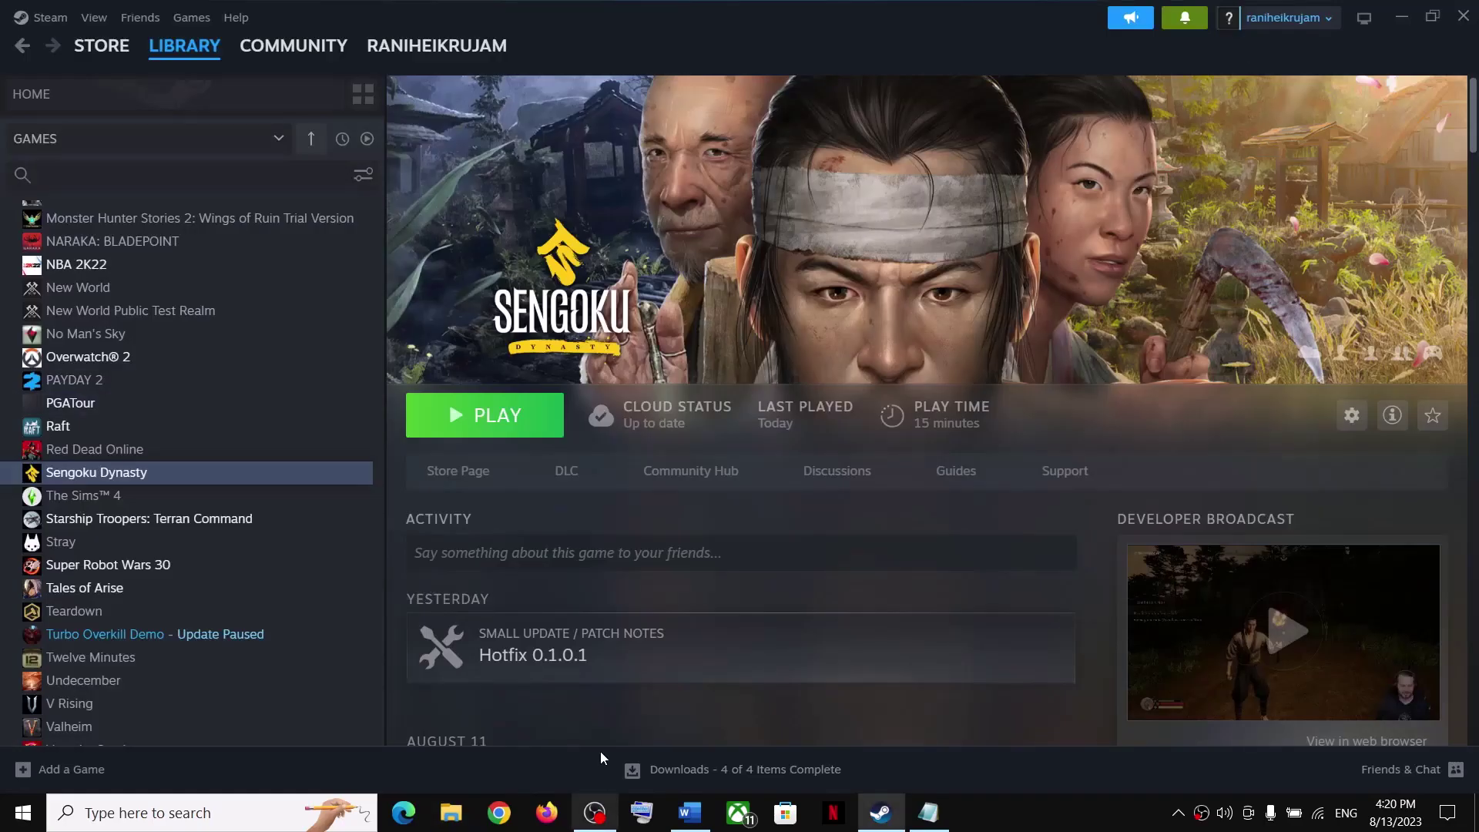
# Check Step 4 on verifying files and open Sengoku Dynasty's Installed Files properties.
pyautogui.click(690, 812)
pyautogui.scroll(-4, 429, 499)
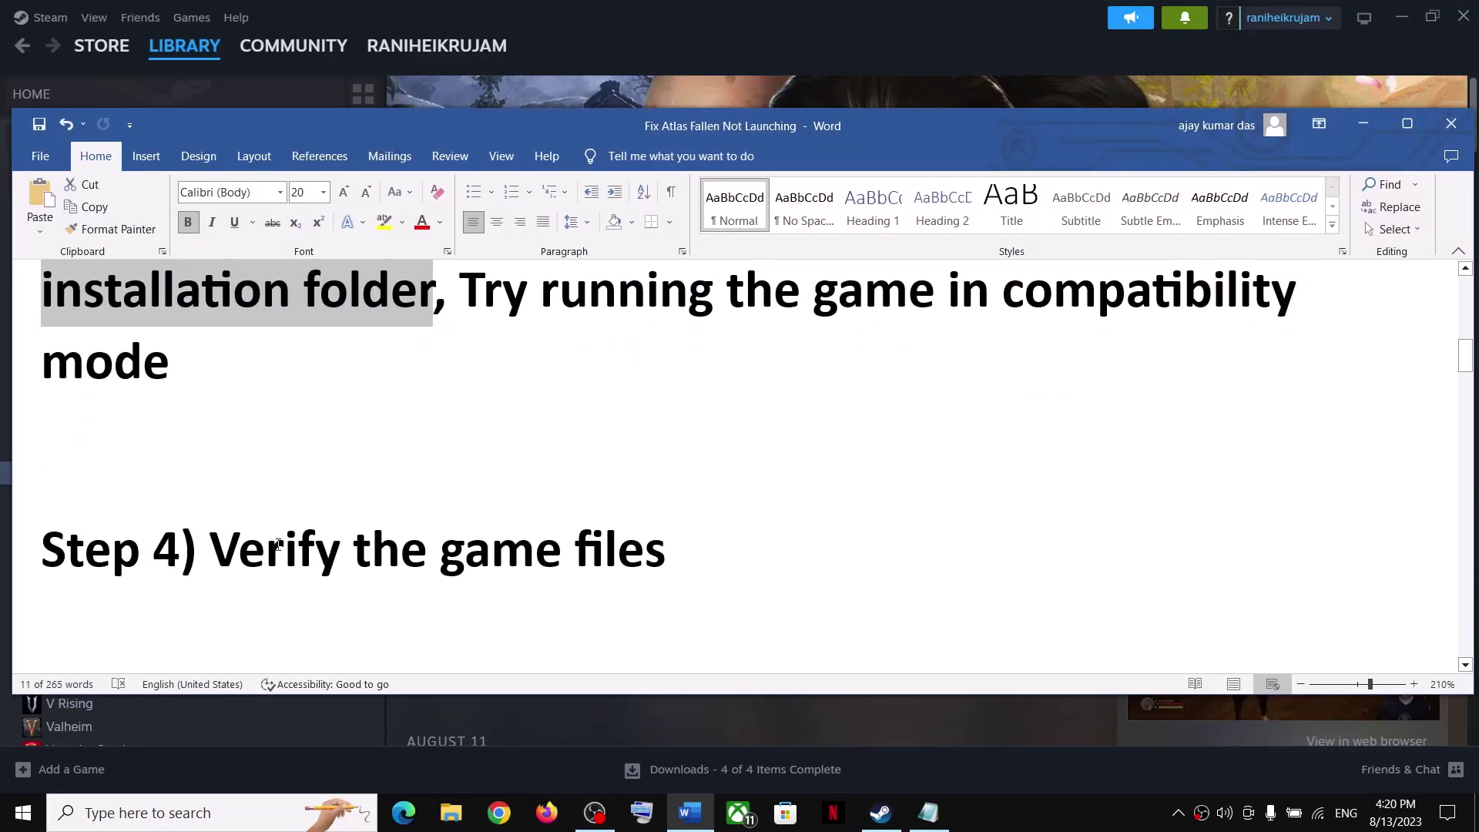
pyautogui.moveTo(210, 551); pyautogui.dragTo(697, 553)
pyautogui.click(1363, 123)
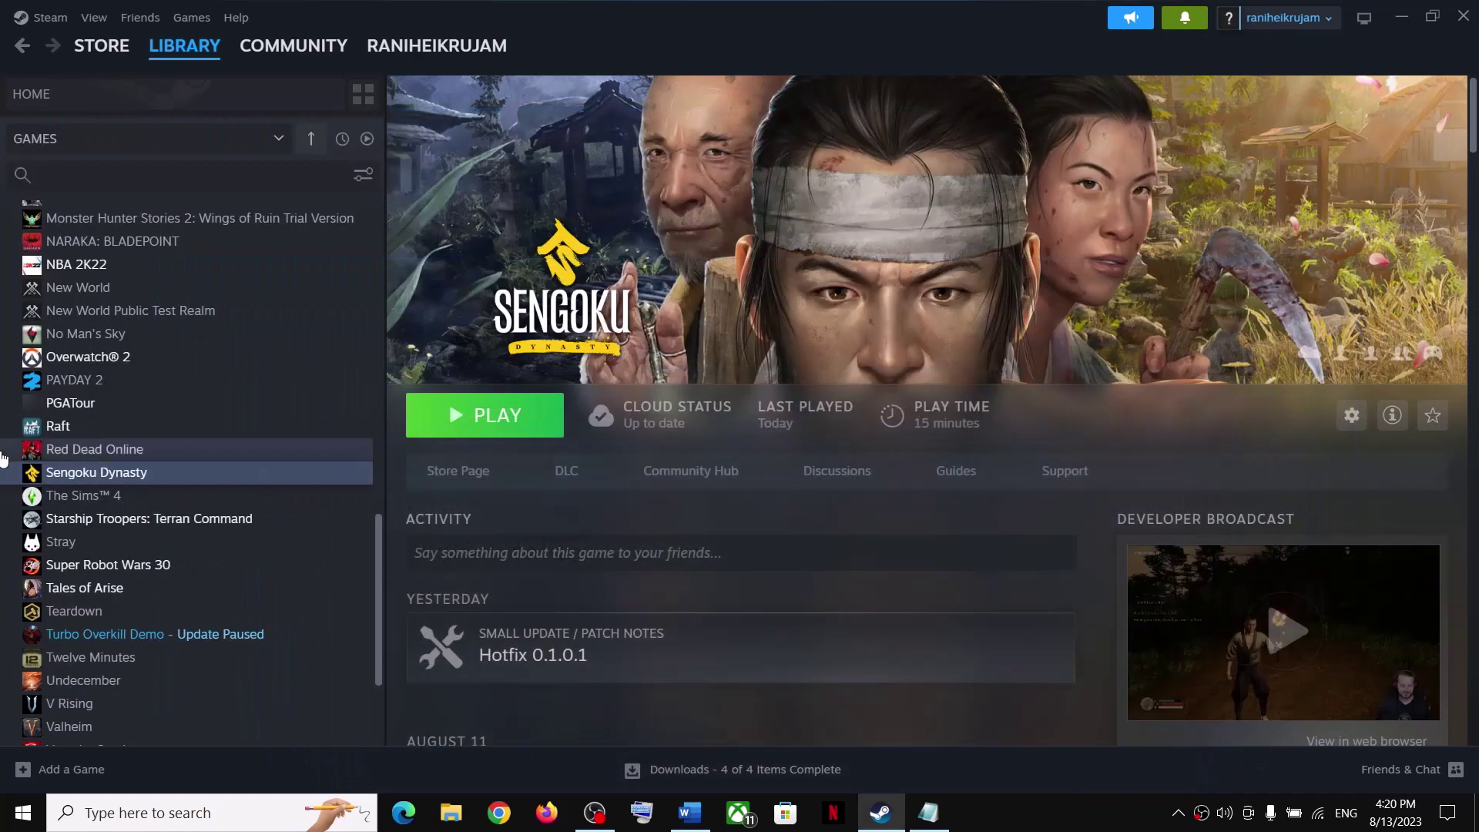
pyautogui.rightClick(77, 482)
pyautogui.click(127, 626)
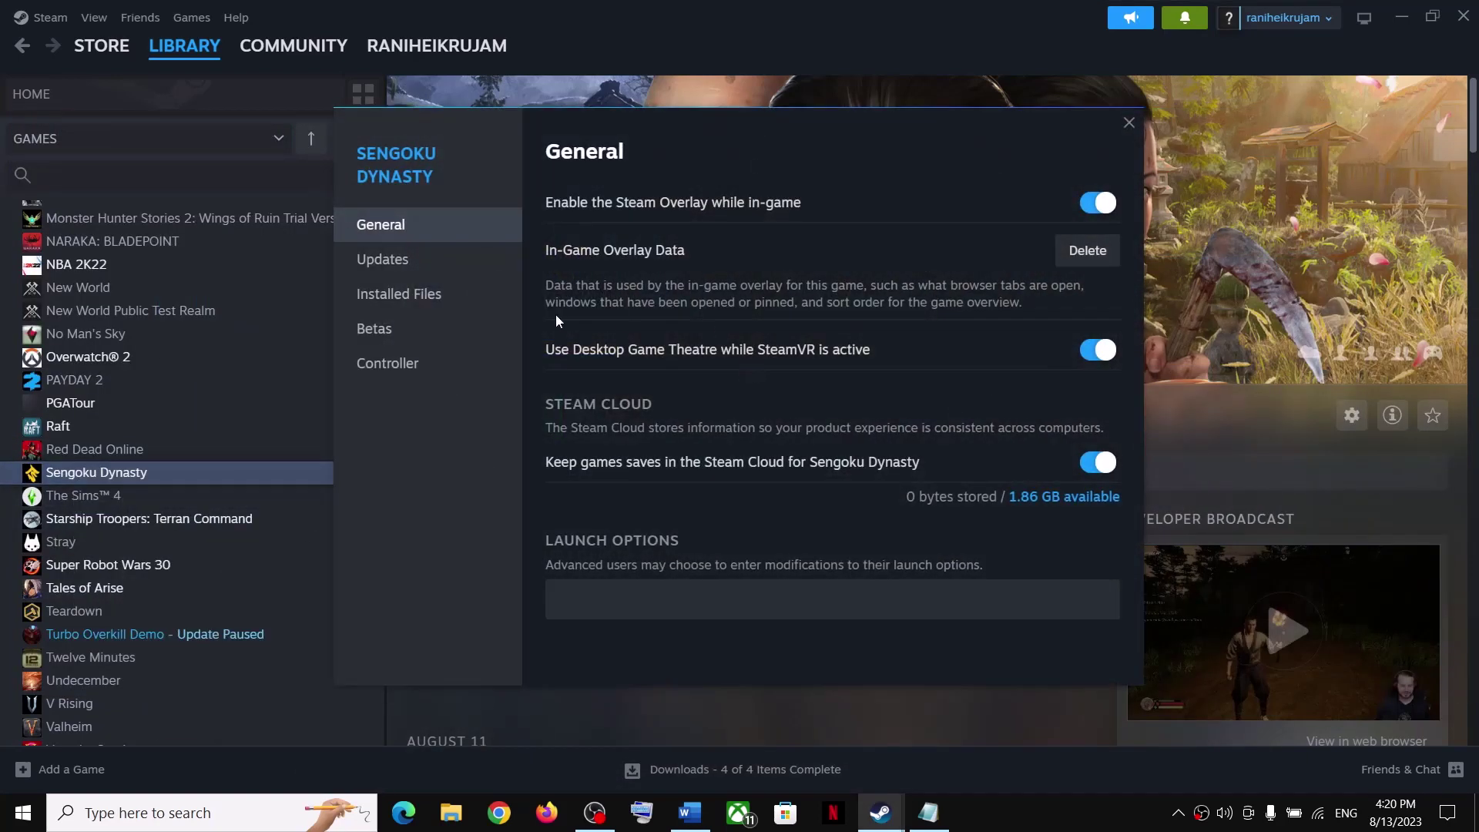
pyautogui.click(429, 300)
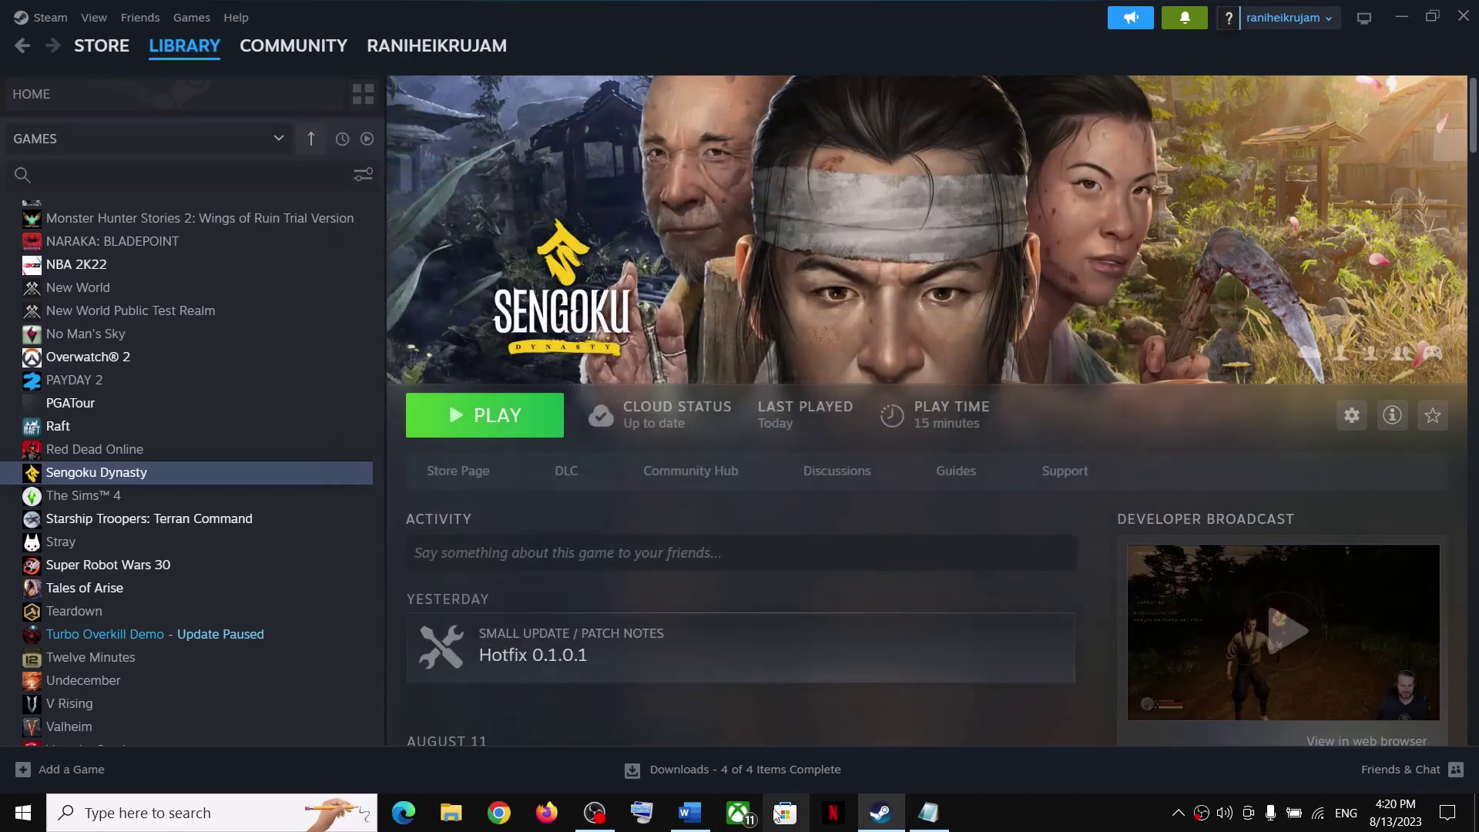
# Highlight Step 5's delete-saves heading and progress-loss warning, then minimize the notes.
pyautogui.click(690, 812)
pyautogui.scroll(-3, 391, 539)
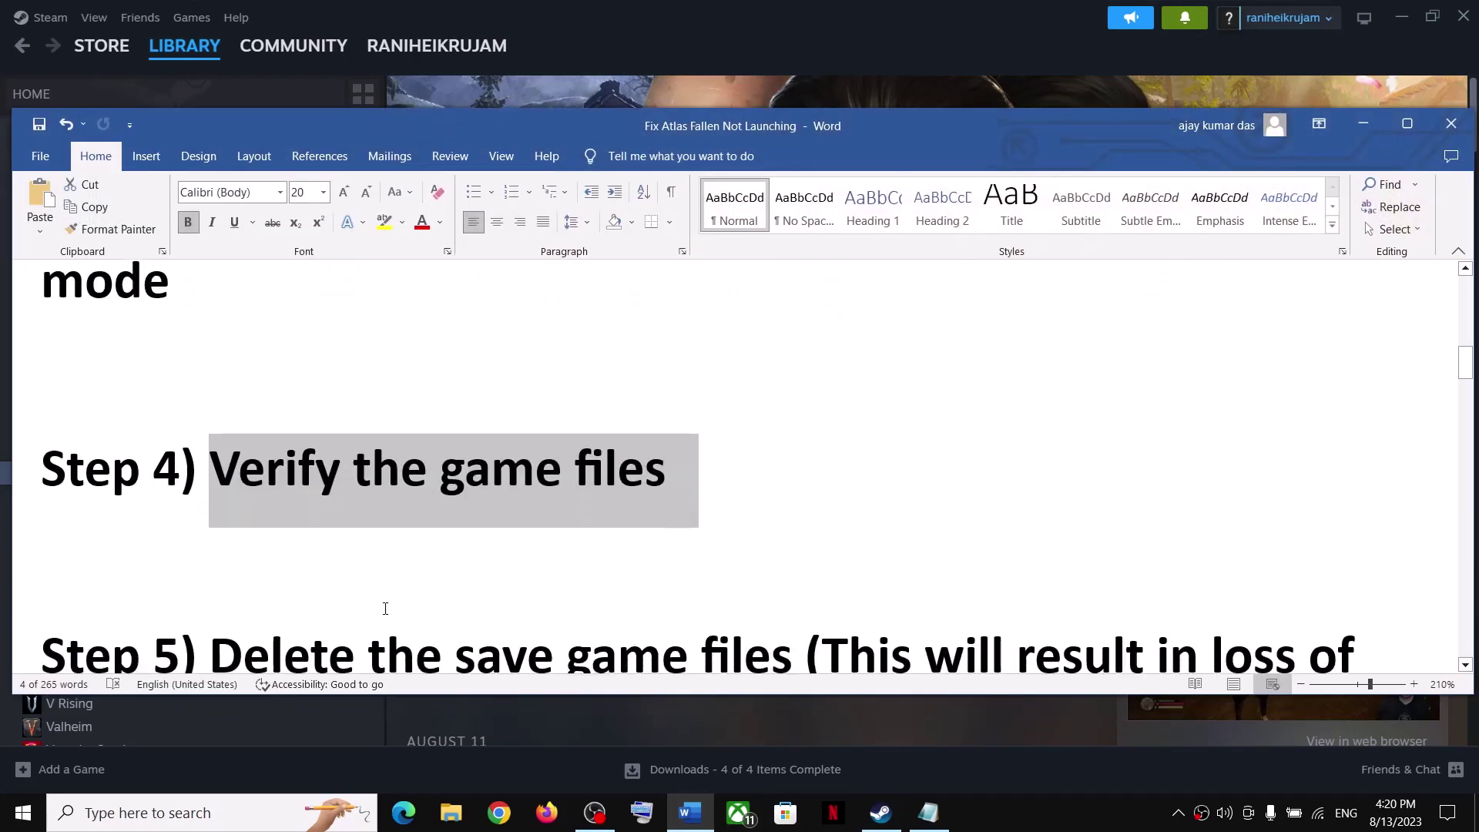
pyautogui.moveTo(210, 450); pyautogui.dragTo(841, 476)
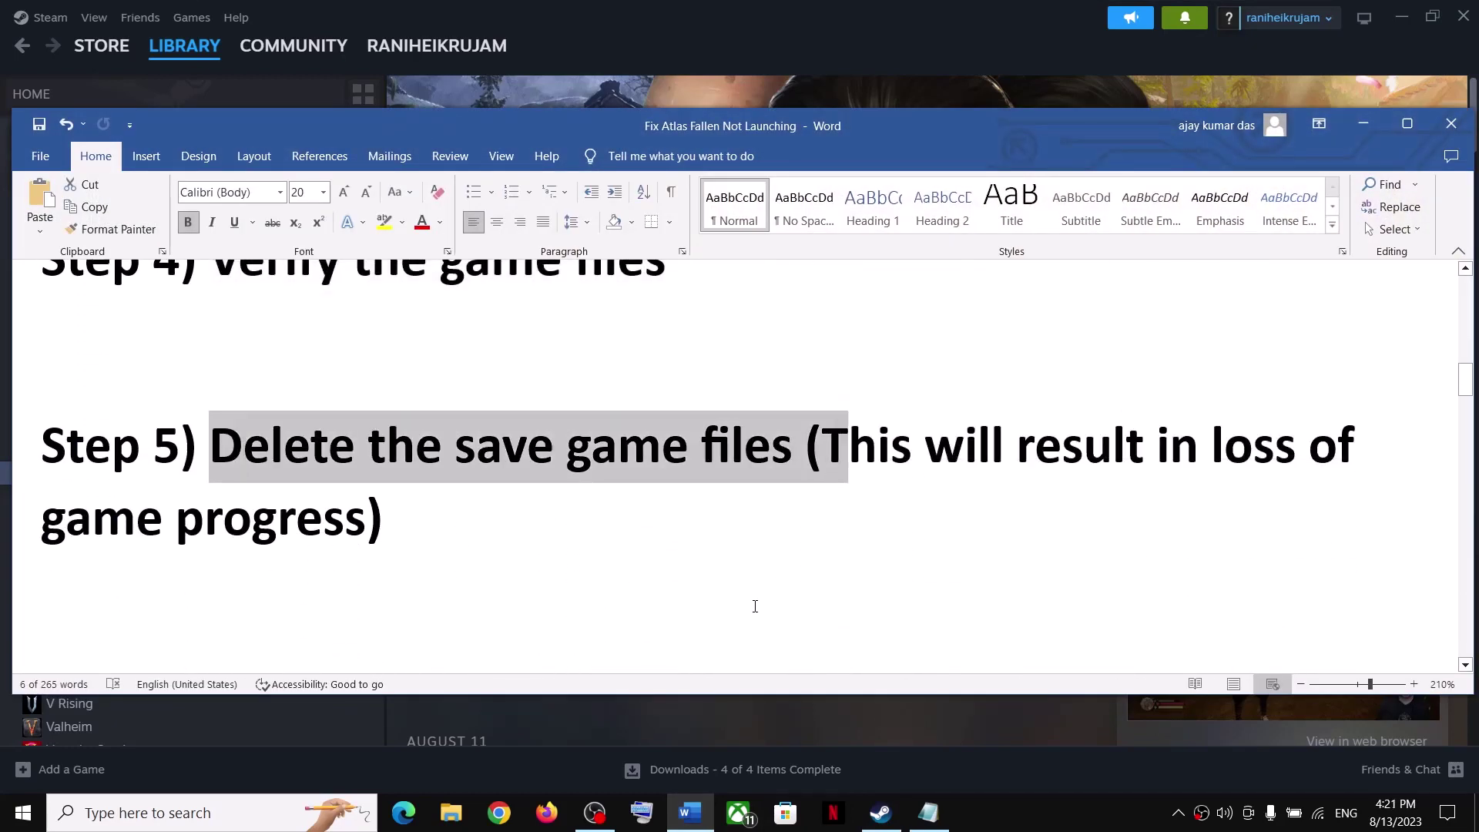
pyautogui.click(912, 454)
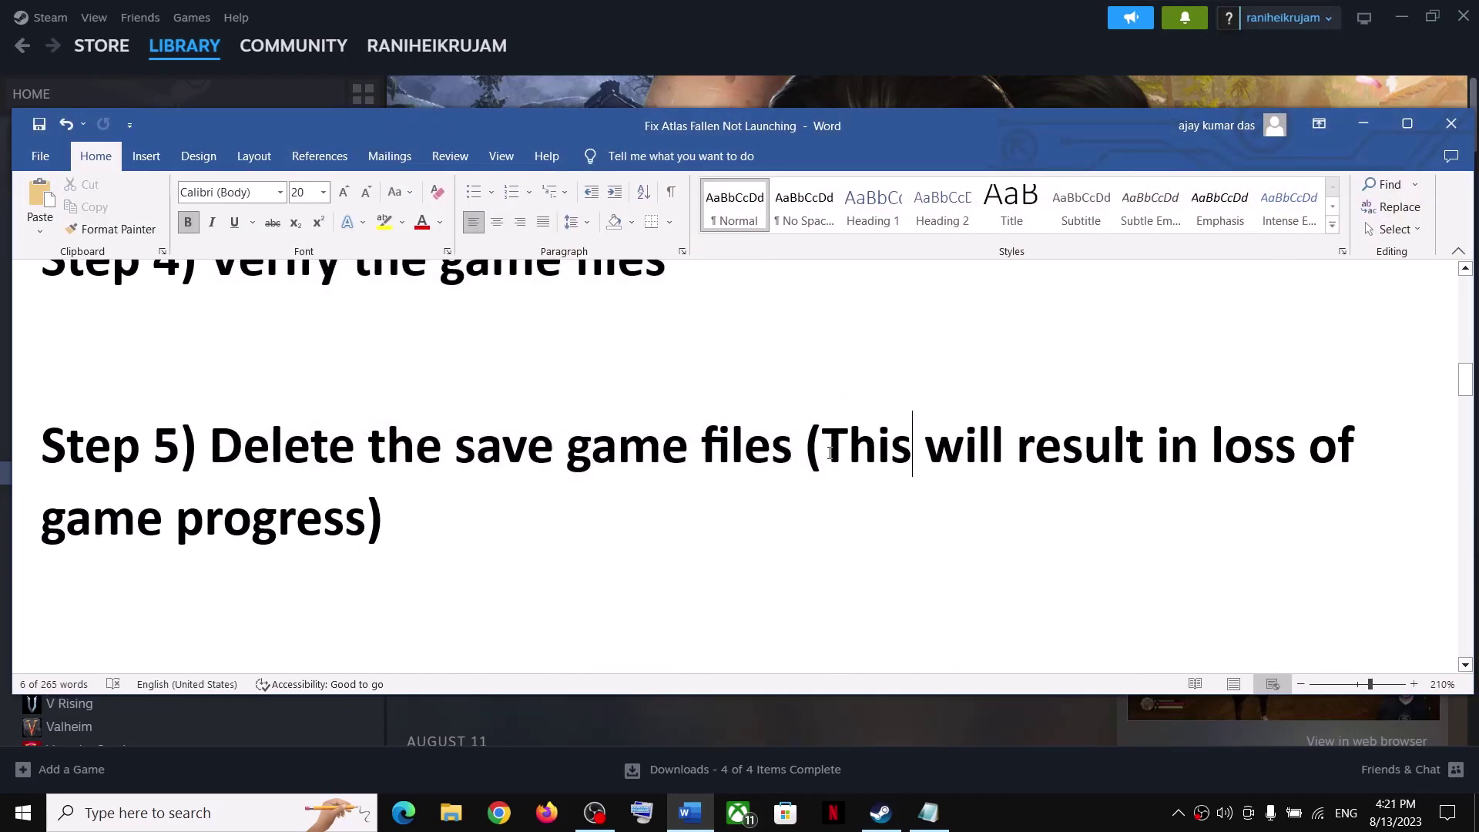
pyautogui.moveTo(822, 454); pyautogui.dragTo(317, 521)
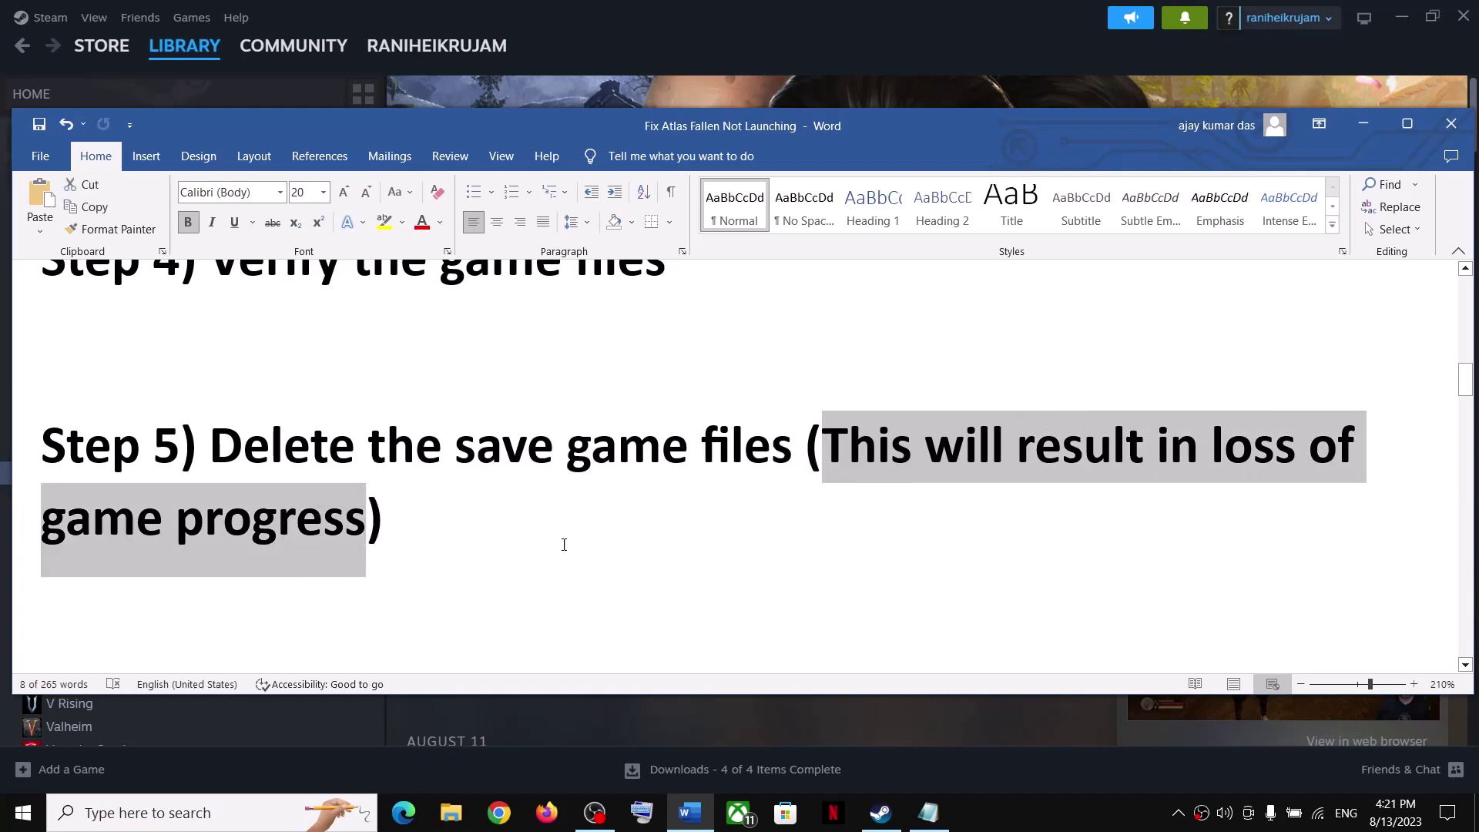
pyautogui.click(1367, 125)
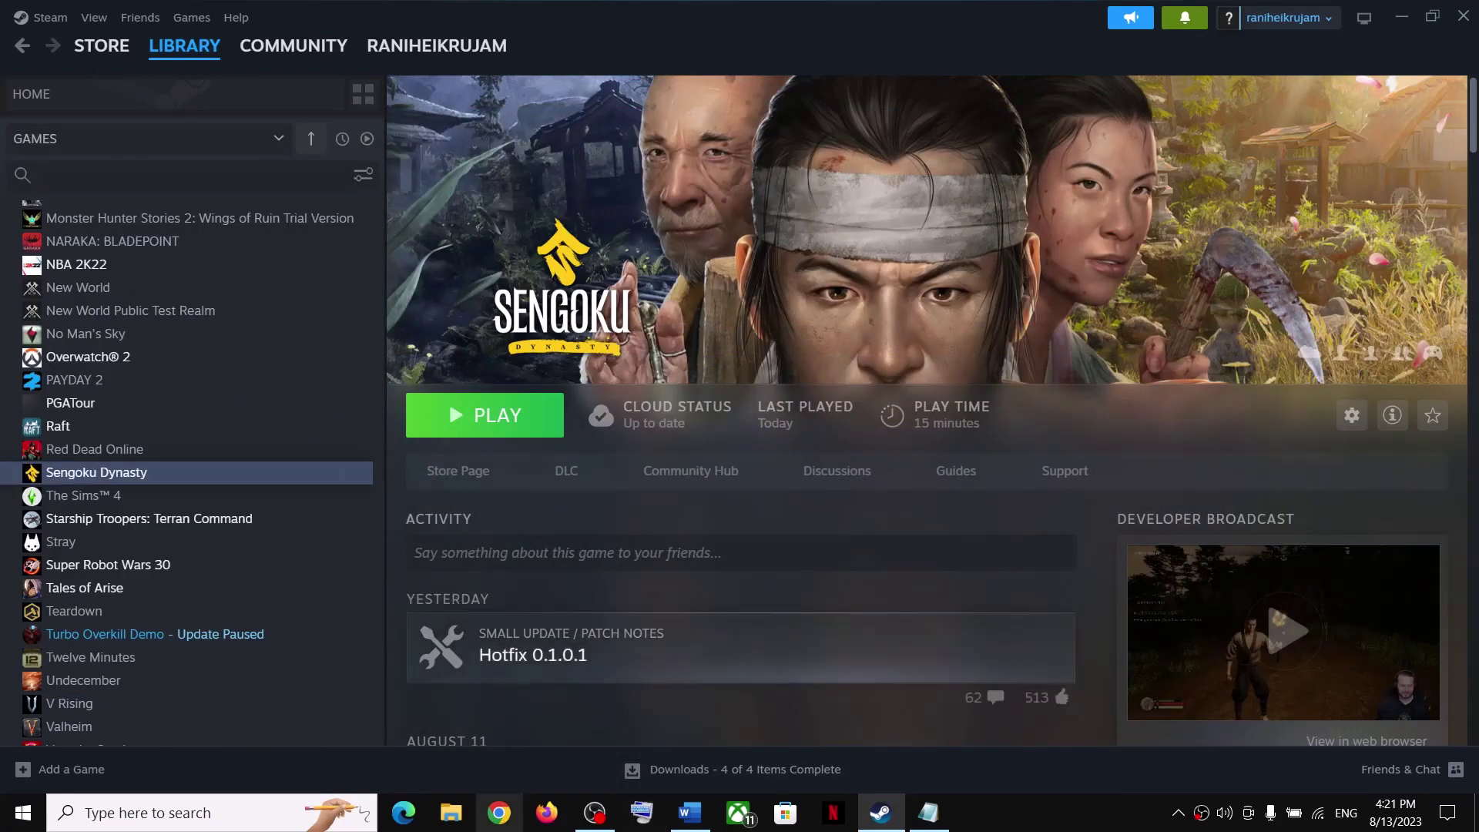
# Browse to C:\Users\ your profile in File Explorer and show hidden items.
pyautogui.press('super+e')
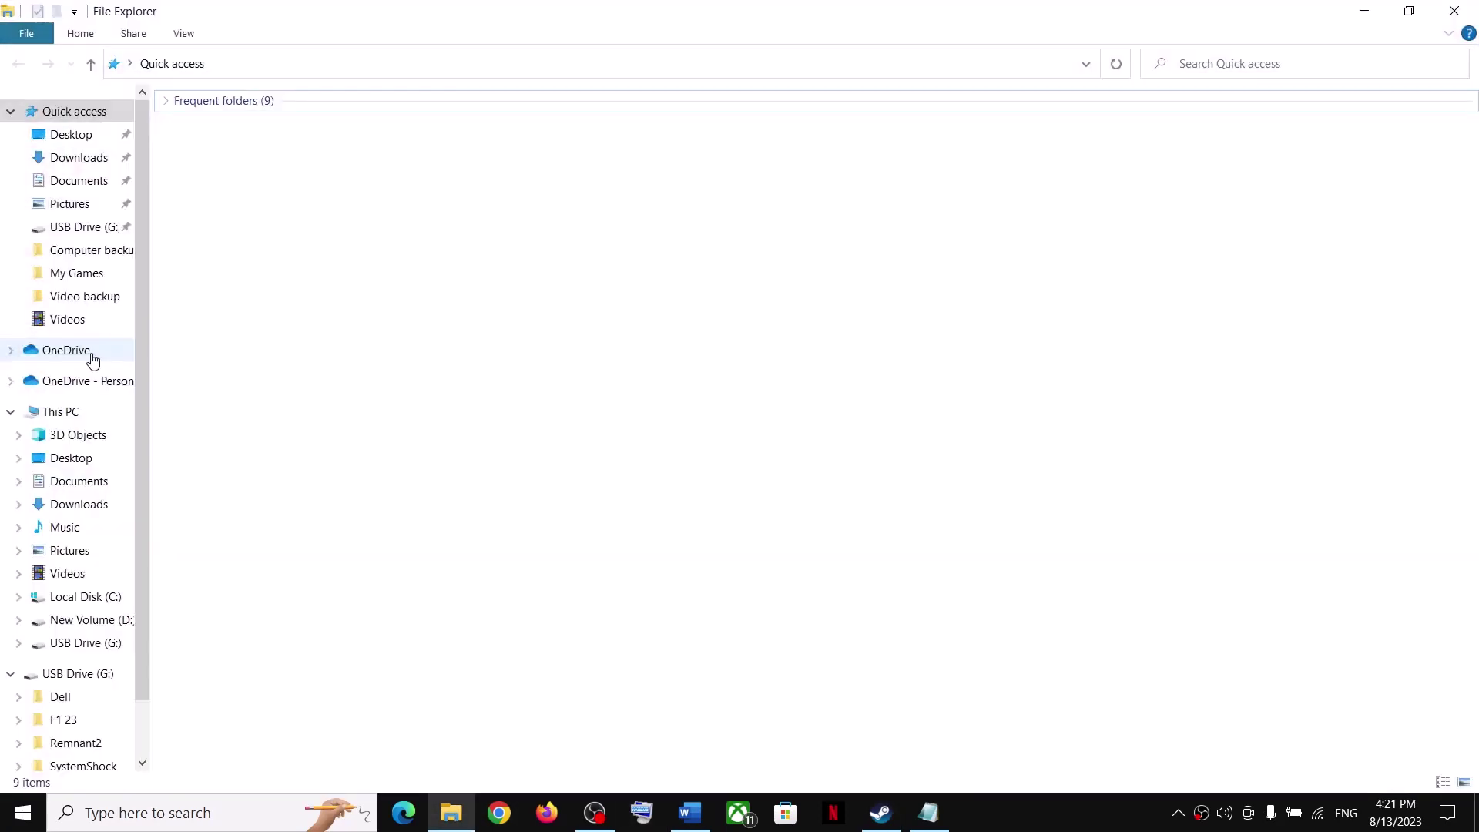
pyautogui.click(66, 410)
pyautogui.doubleClick(279, 261)
pyautogui.click(261, 568)
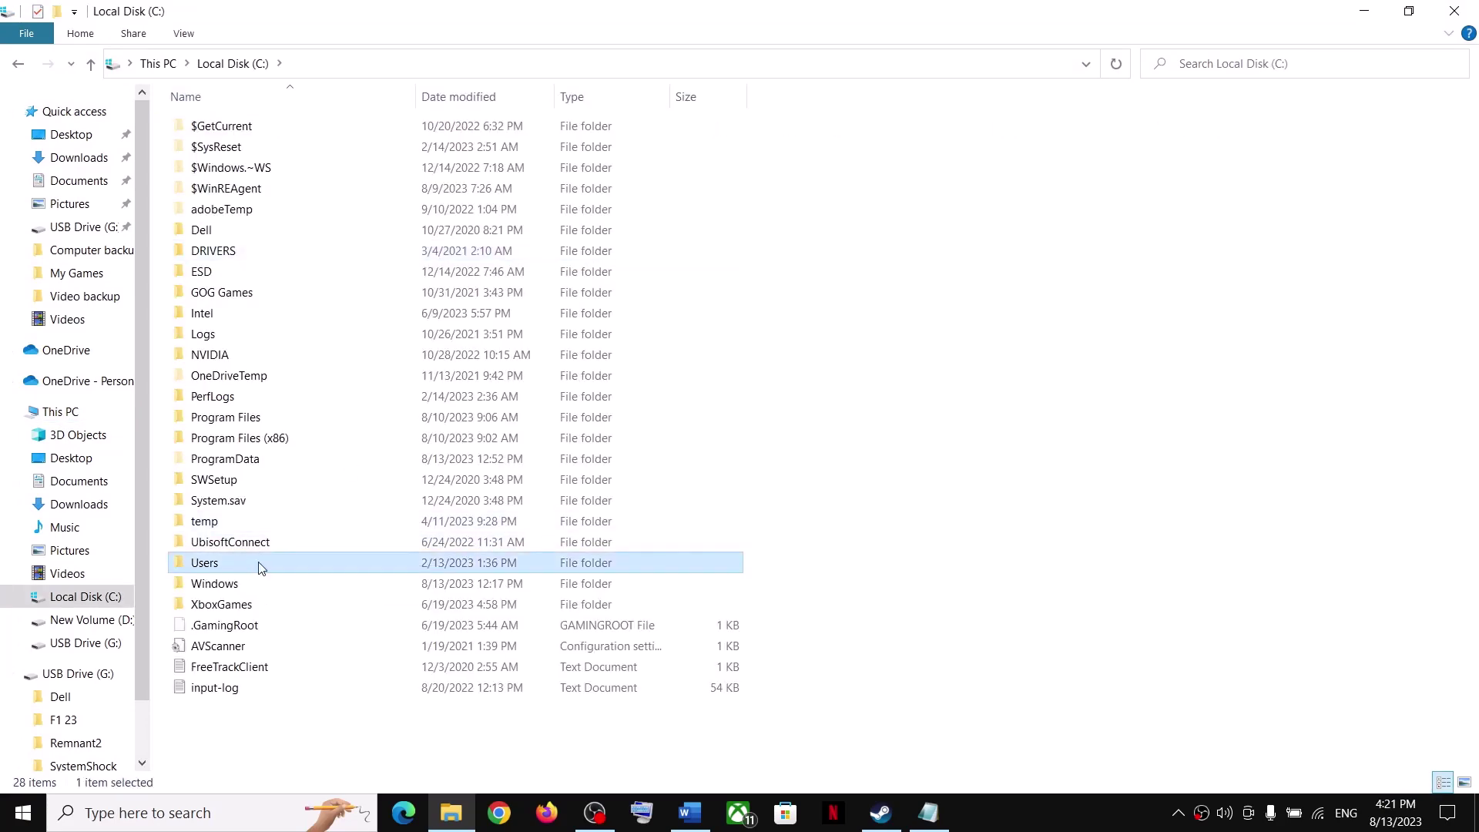
pyautogui.doubleClick(260, 566)
pyautogui.doubleClick(227, 190)
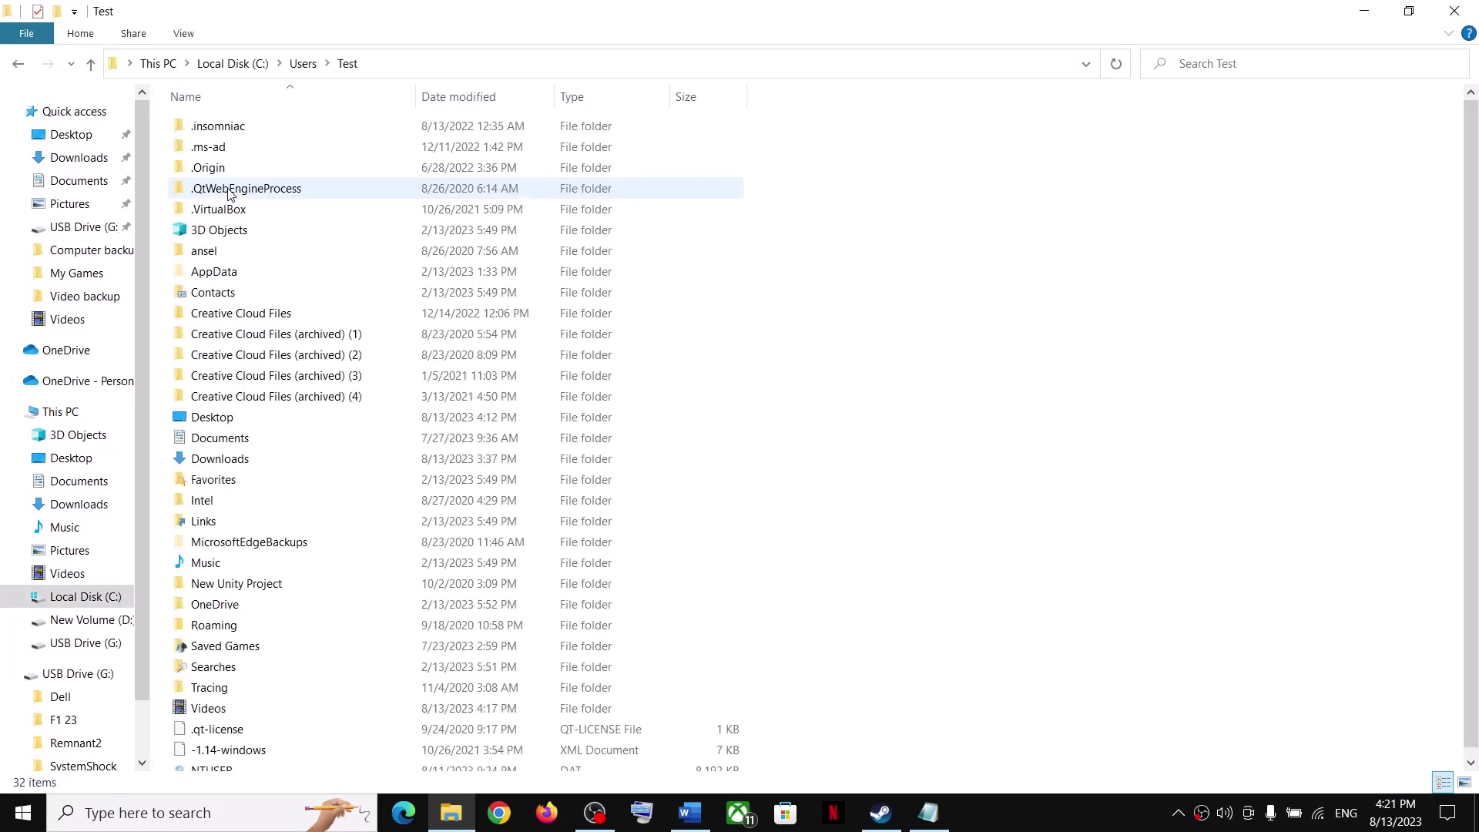
pyautogui.click(233, 275)
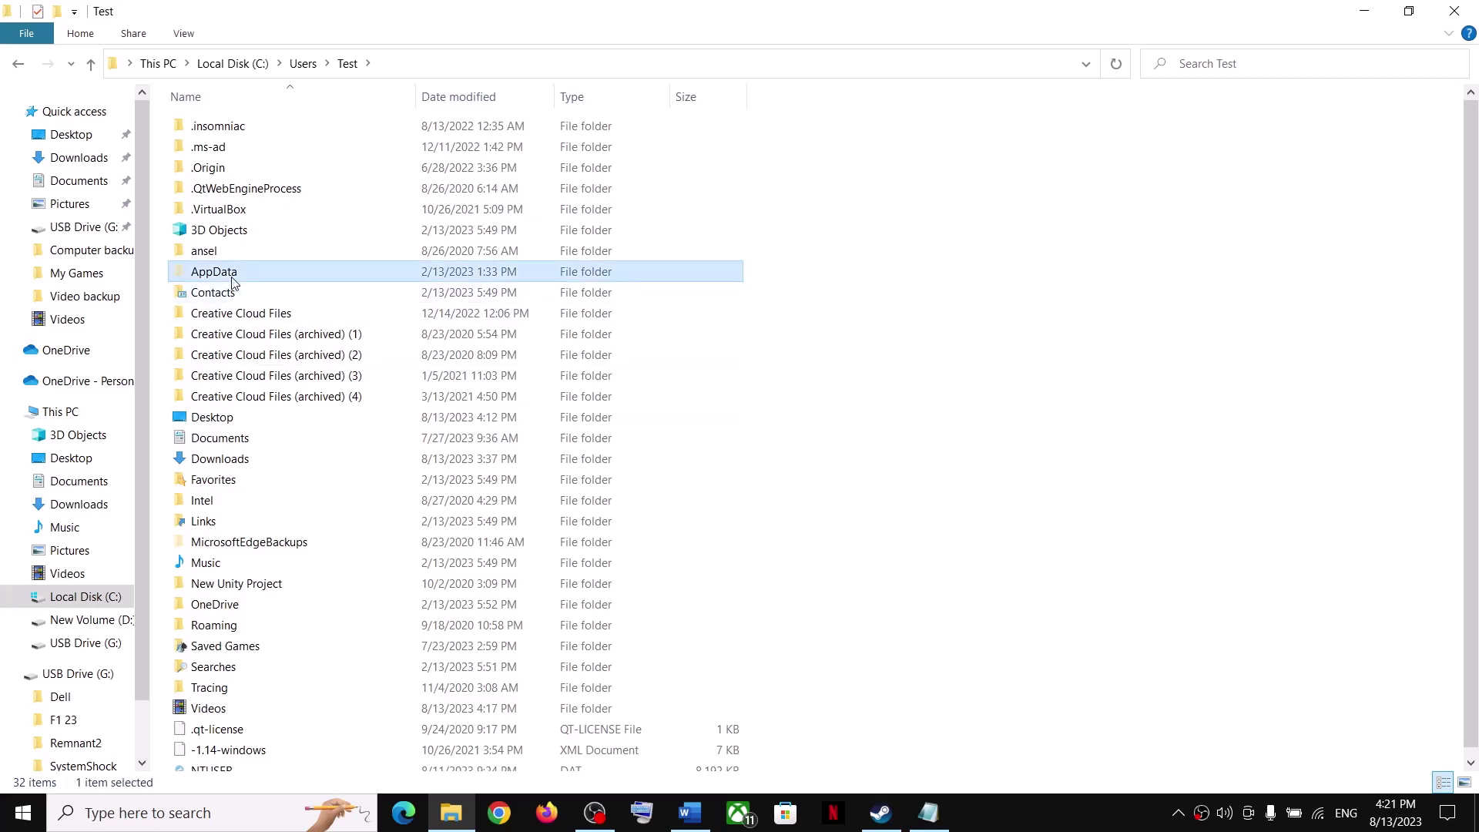
pyautogui.click(184, 35)
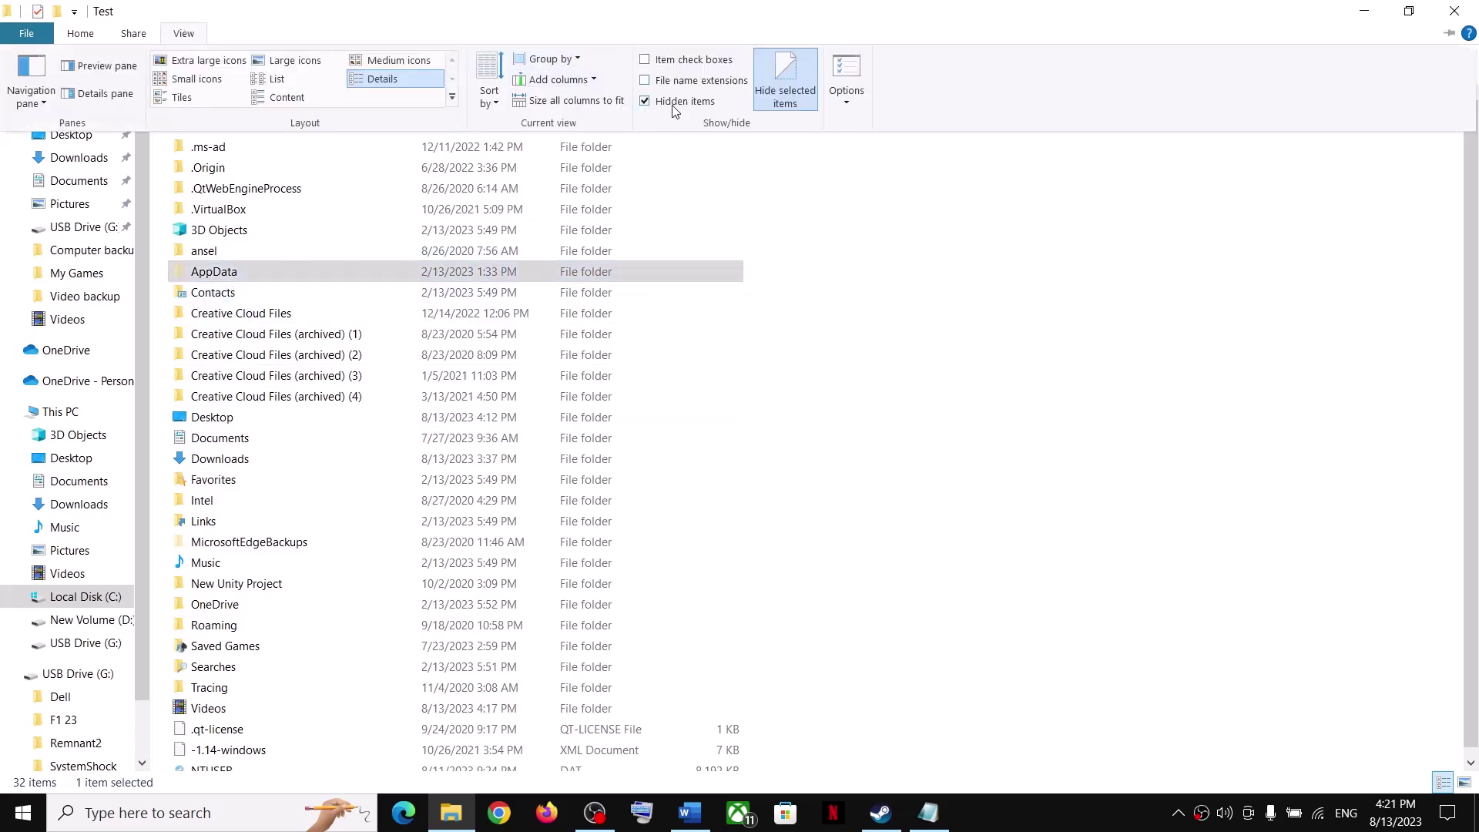
pyautogui.click(214, 278)
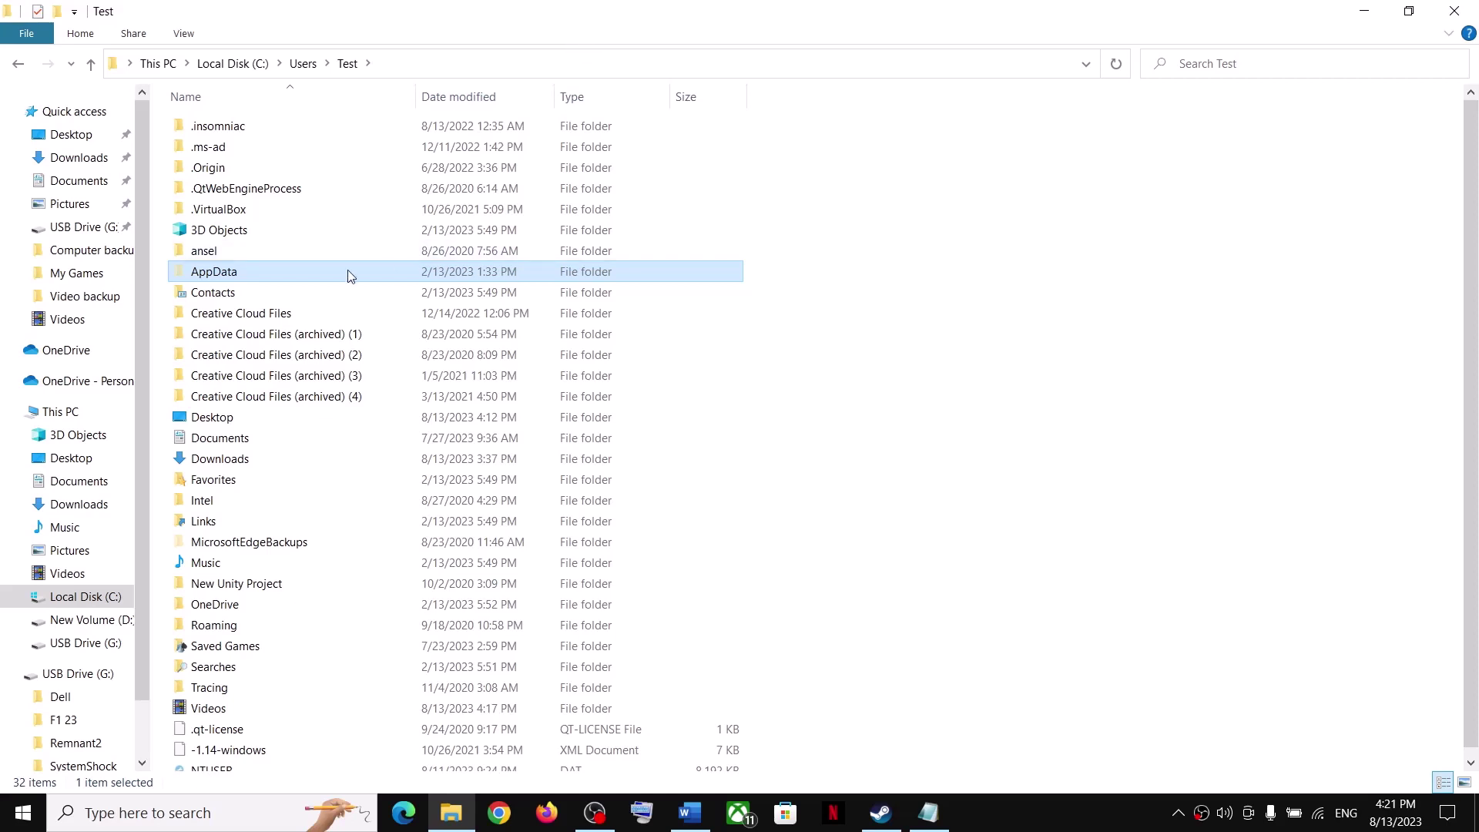
# Open AppData\Local, inspect the SengokuDynasty folder, and close File Explorer.
pyautogui.doubleClick(215, 276)
pyautogui.doubleClick(202, 129)
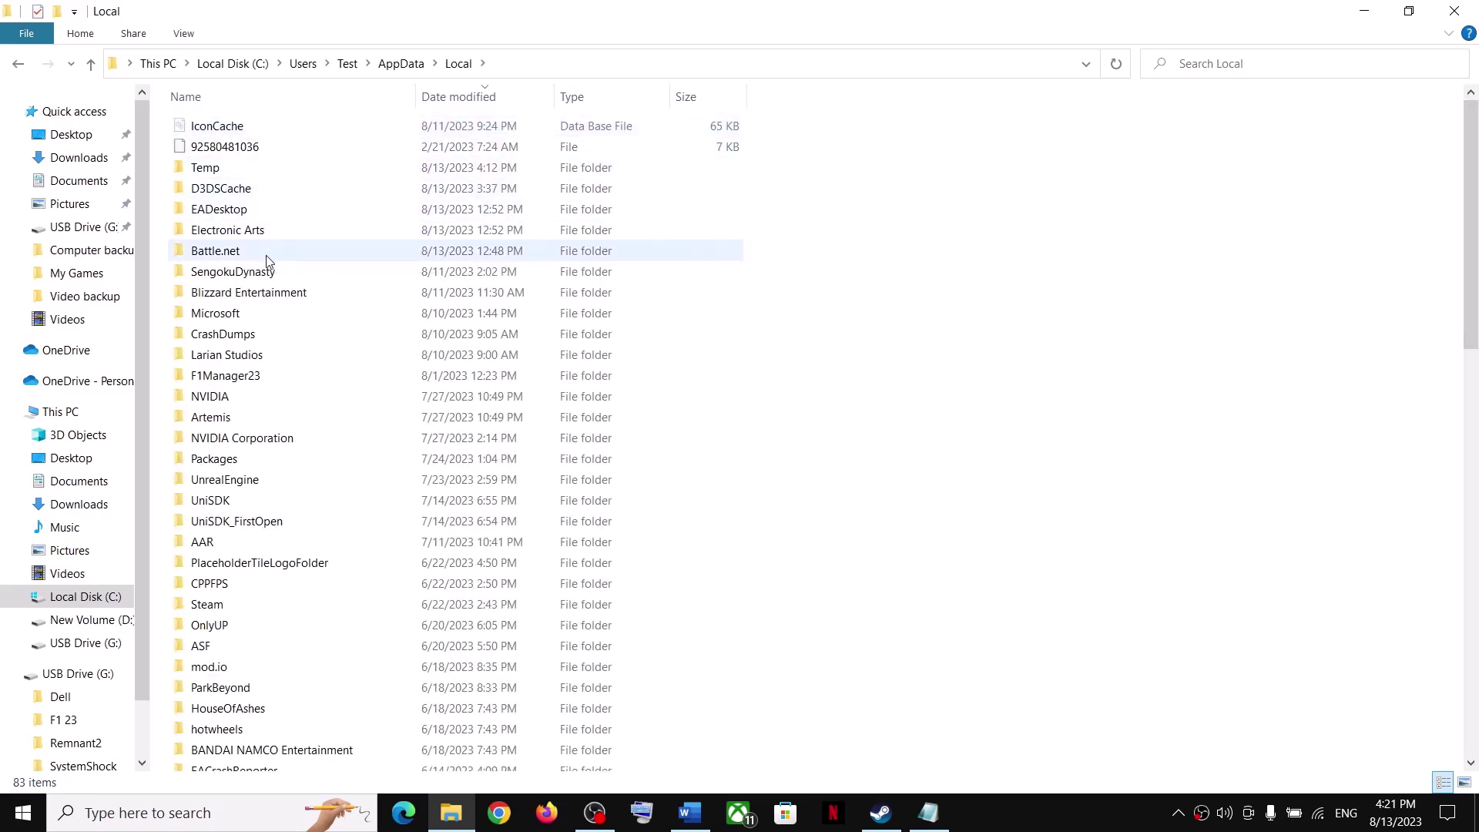
pyautogui.click(200, 278)
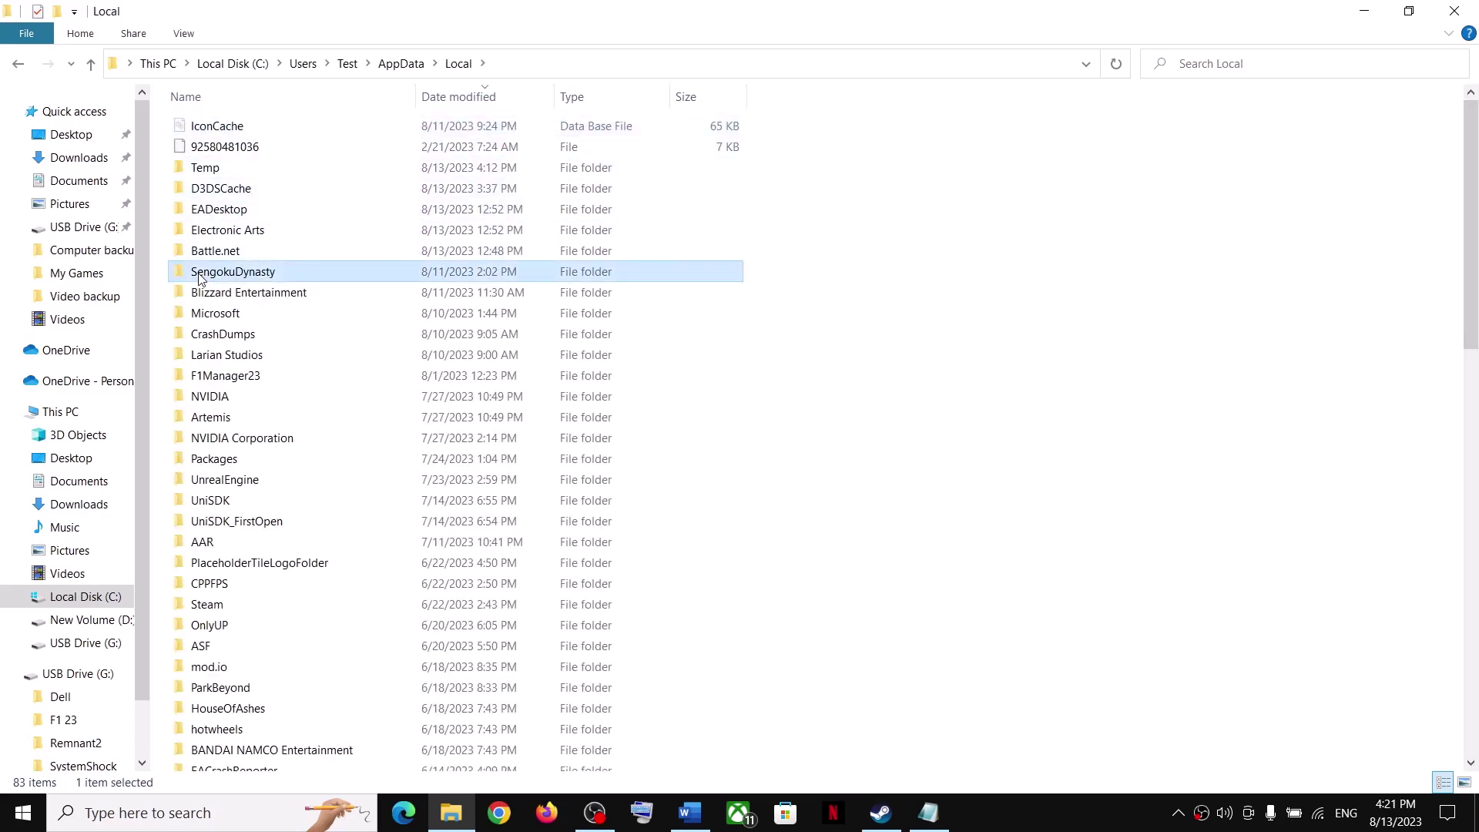
pyautogui.rightClick(274, 279)
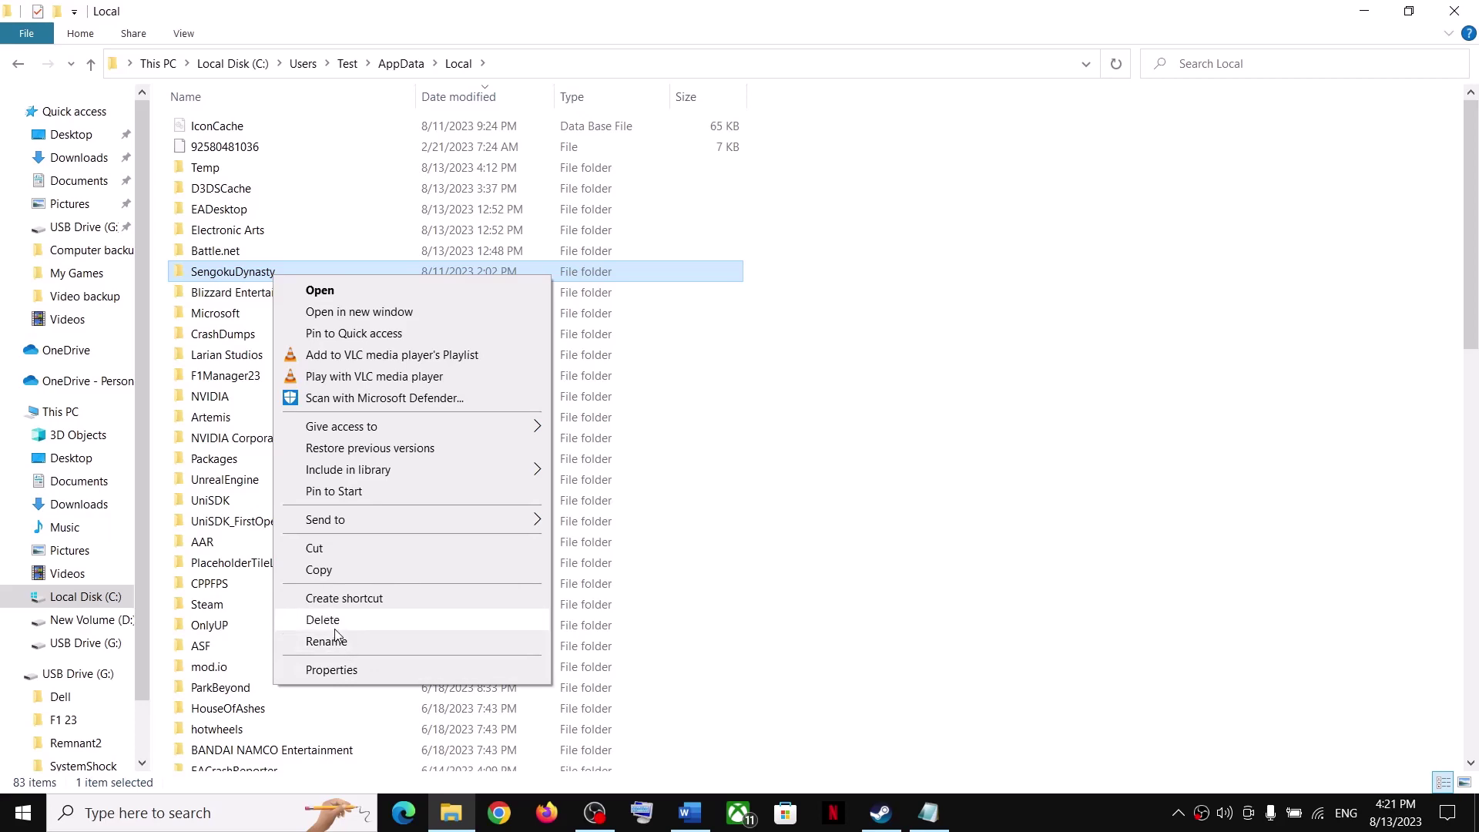
pyautogui.click(1263, 532)
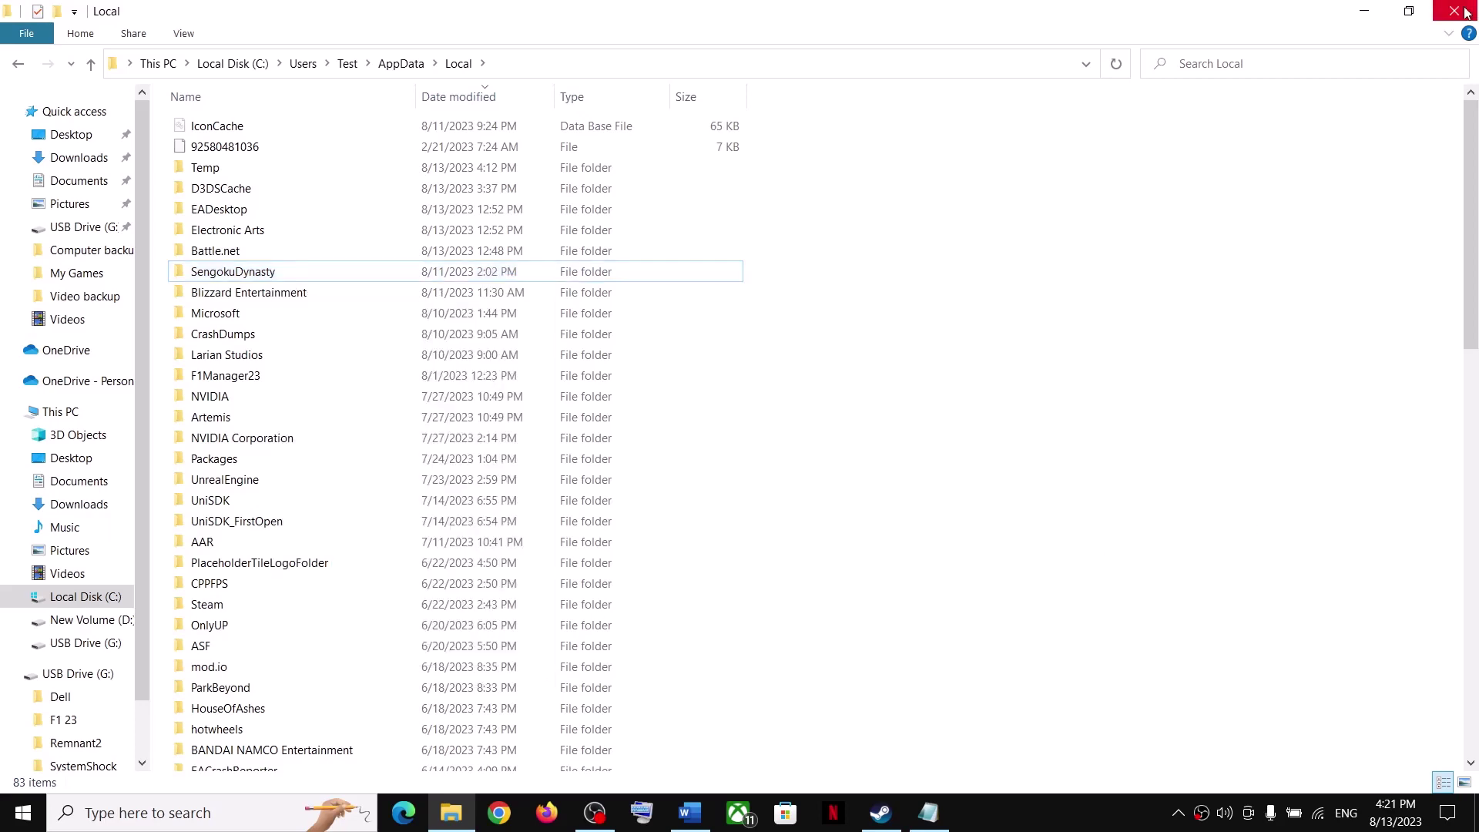
pyautogui.click(880, 813)
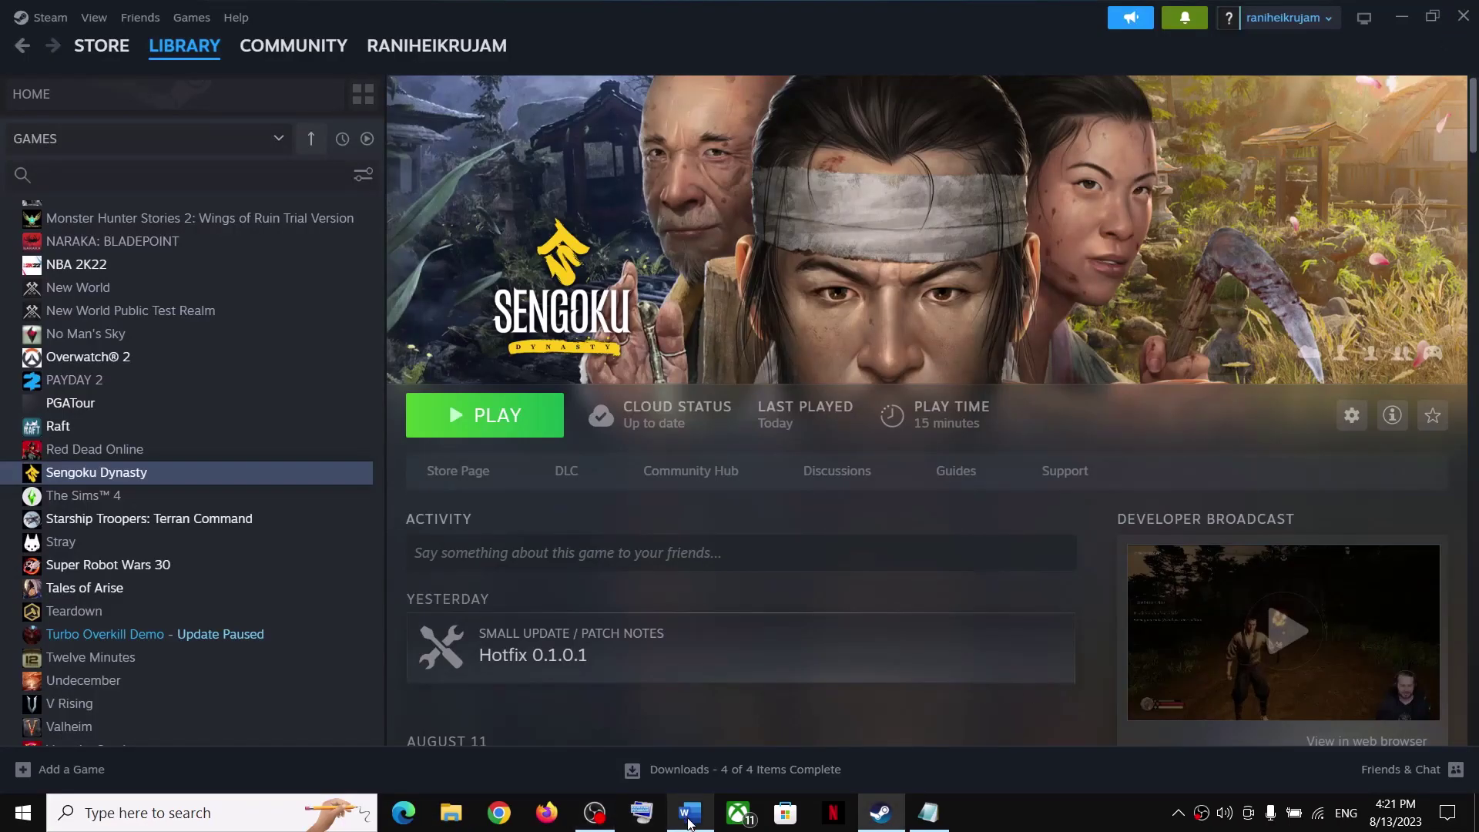
# Highlight Step 6's antivirus instruction in the Word guide, then open Windows Settings.
pyautogui.click(688, 813)
pyautogui.scroll(-3, 495, 488)
pyautogui.moveTo(209, 416); pyautogui.dragTo(231, 492)
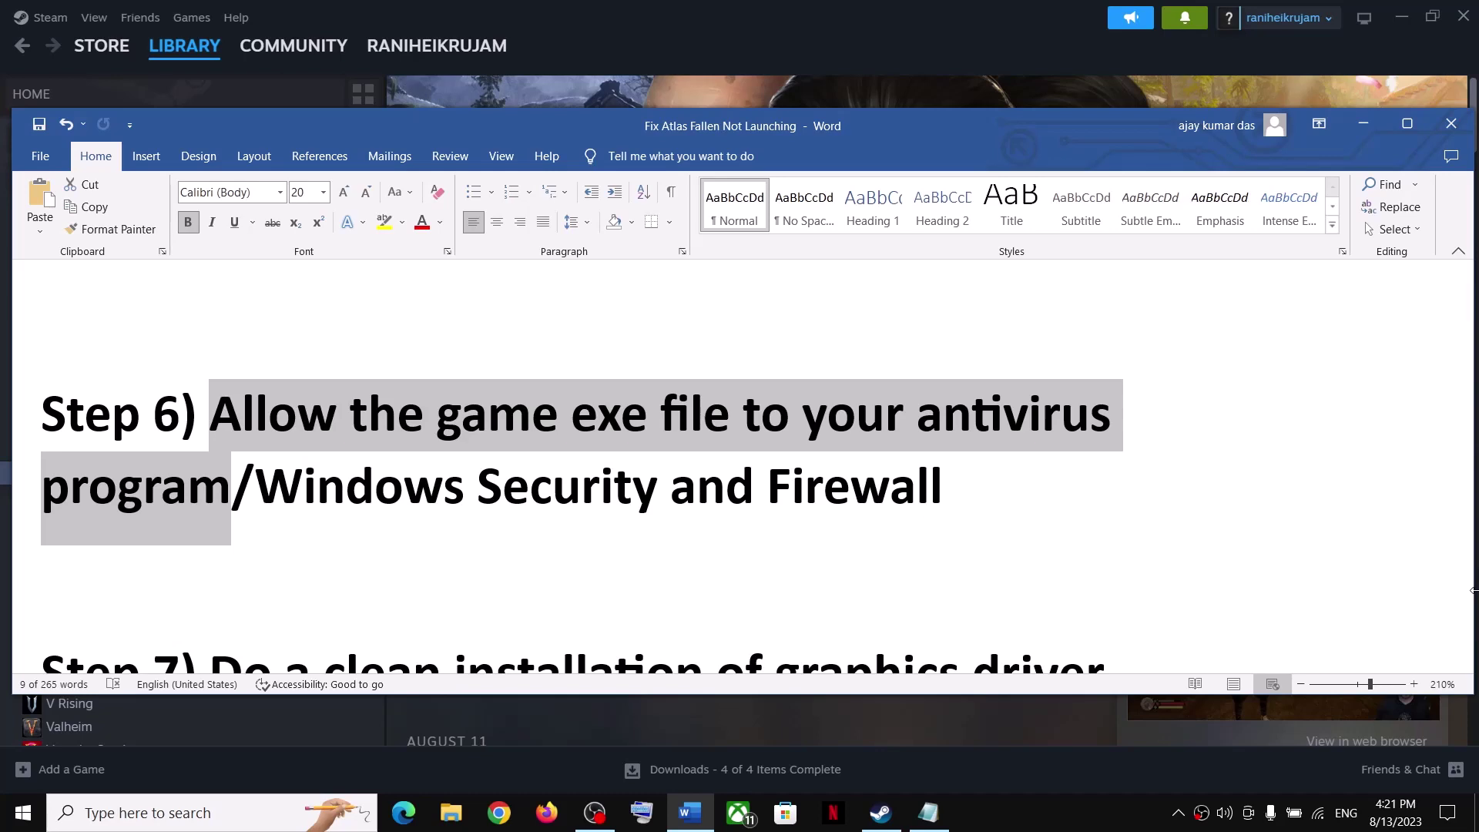
pyautogui.press('super+i')
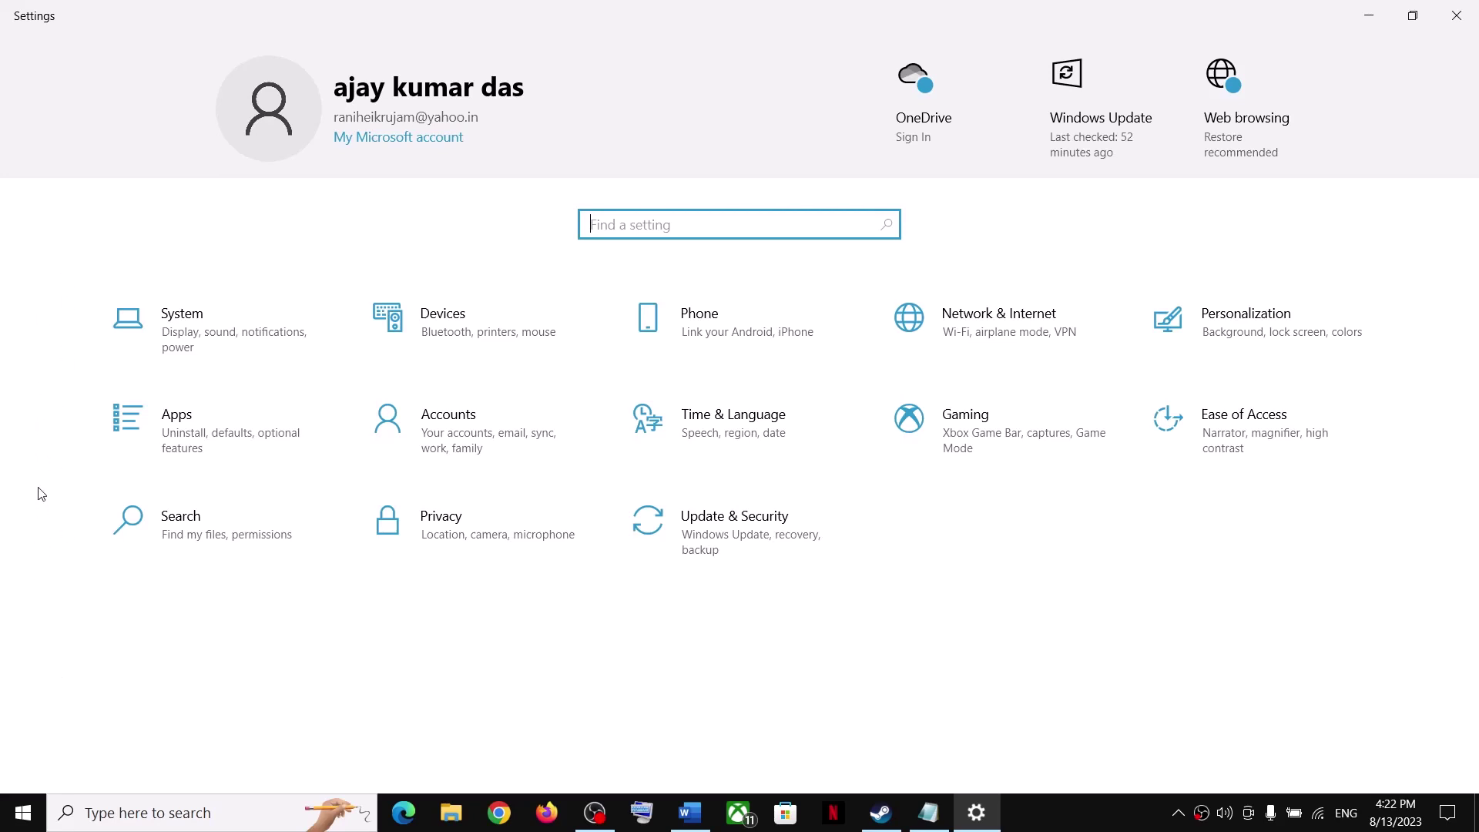
# Go through Windows Security's ransomware protection to the Controlled folder access allowed apps and start adding one.
pyautogui.click(753, 541)
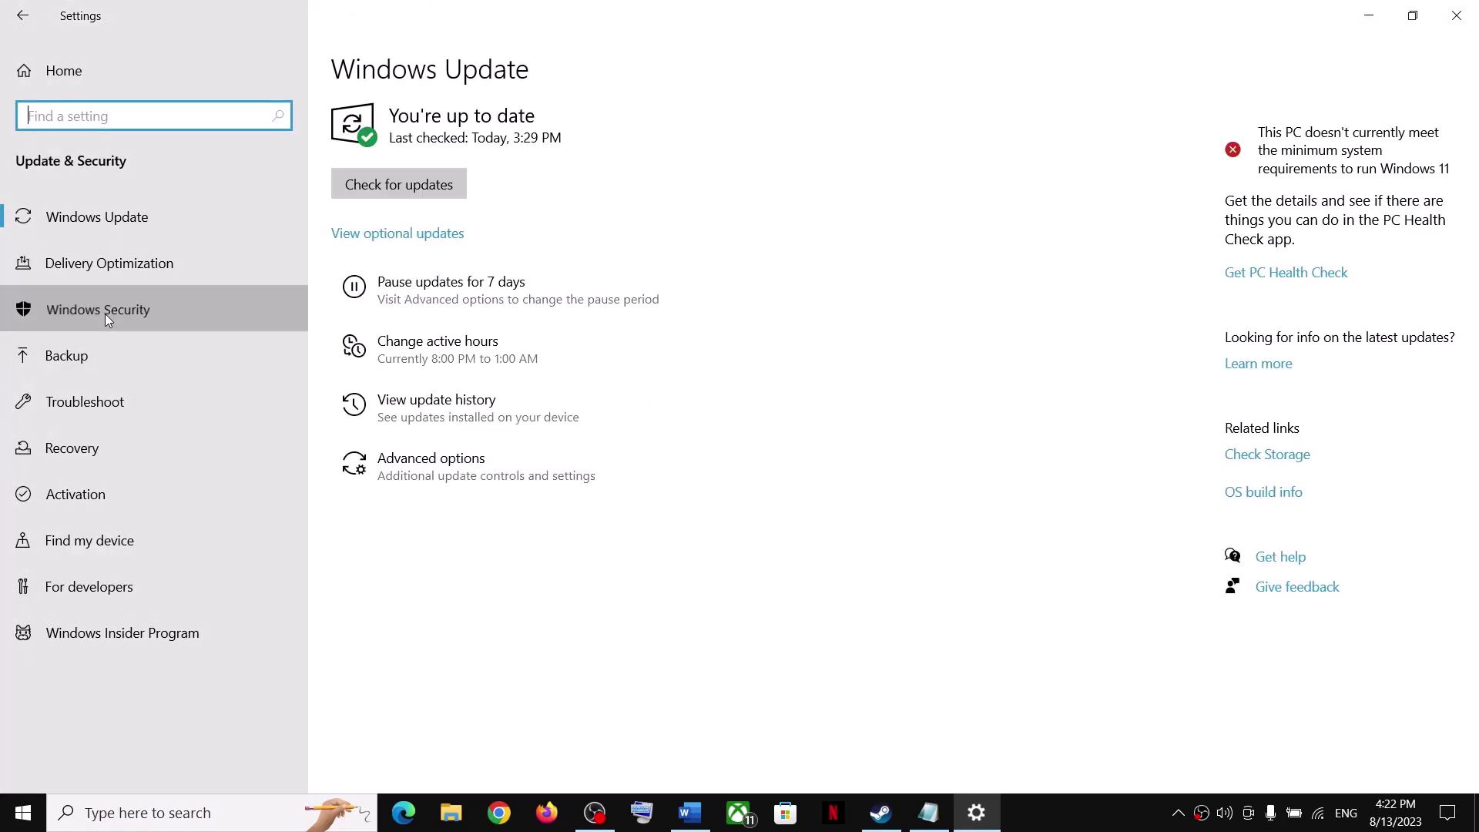
pyautogui.click(106, 312)
pyautogui.click(441, 285)
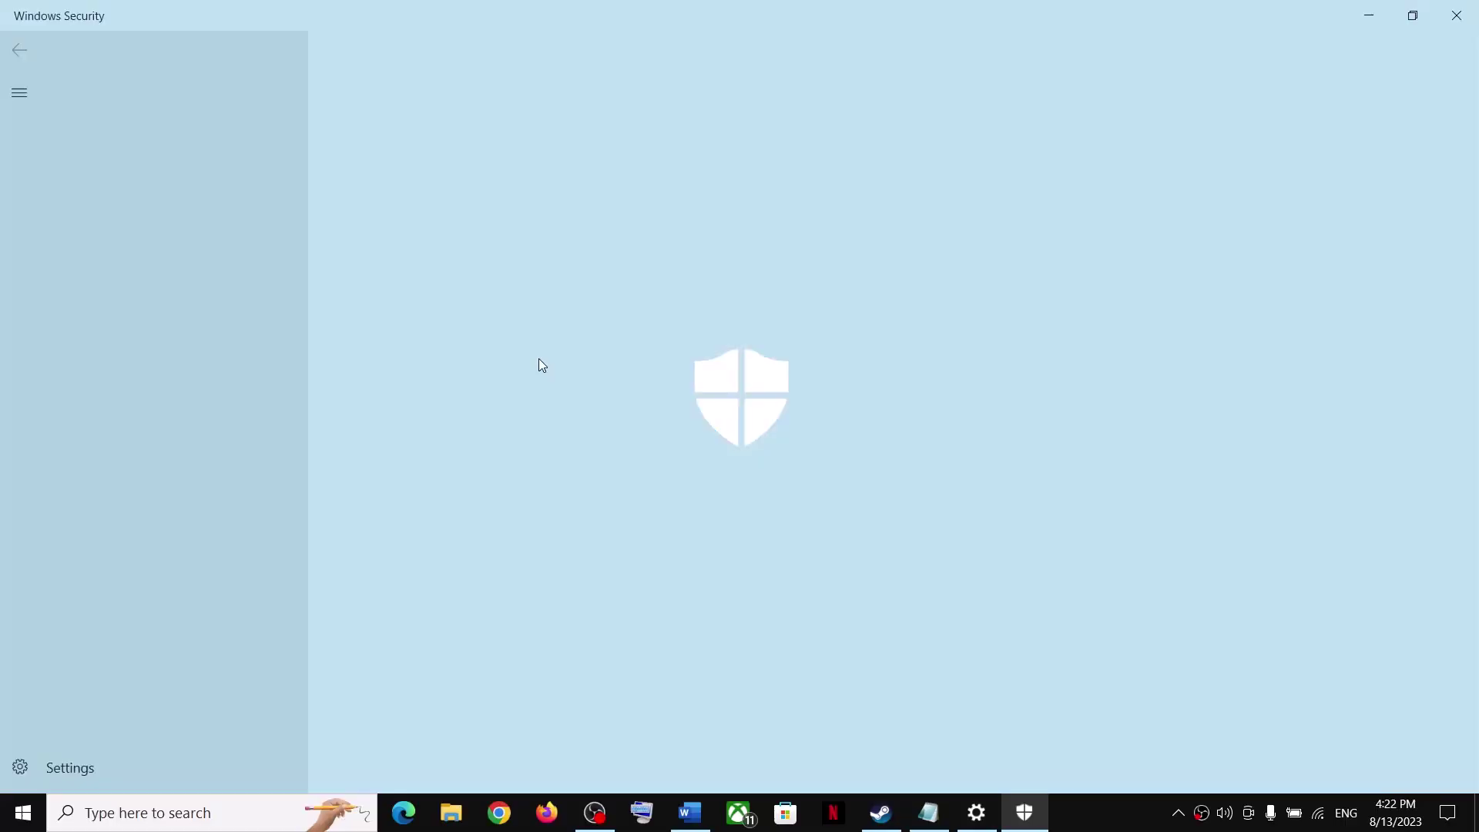
pyautogui.scroll(-2, 527, 685)
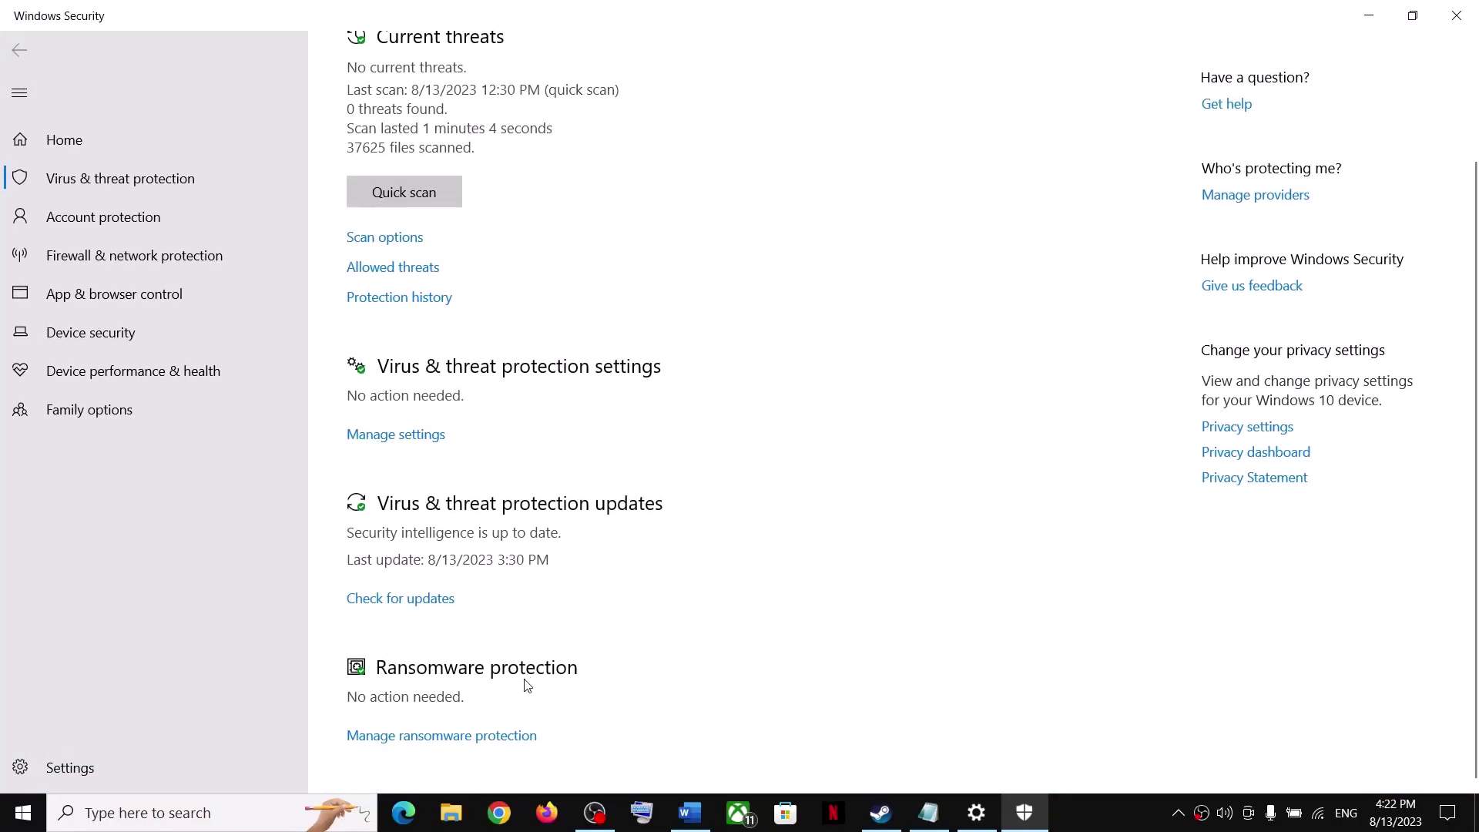
pyautogui.click(435, 737)
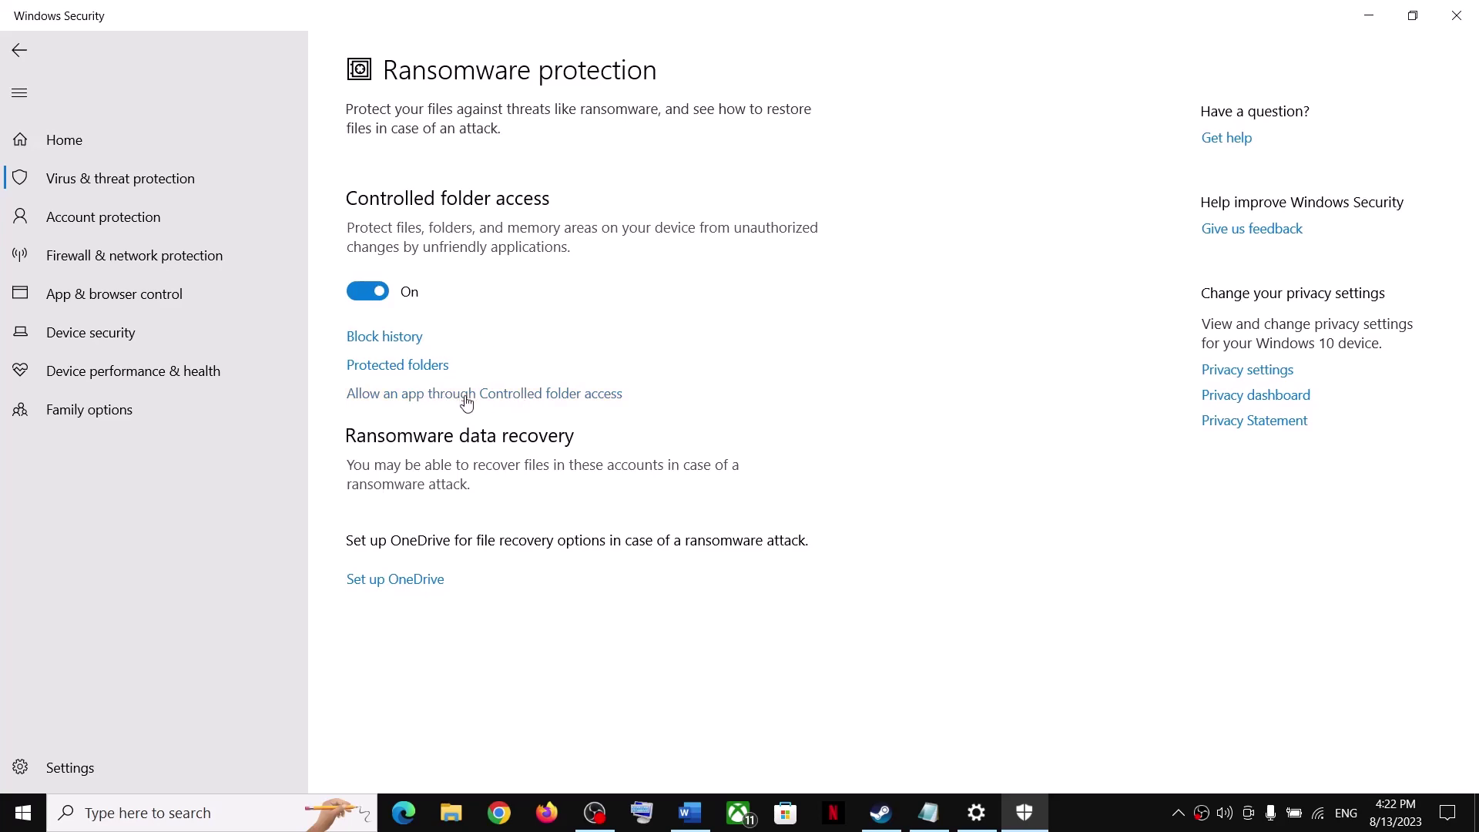
pyautogui.click(466, 395)
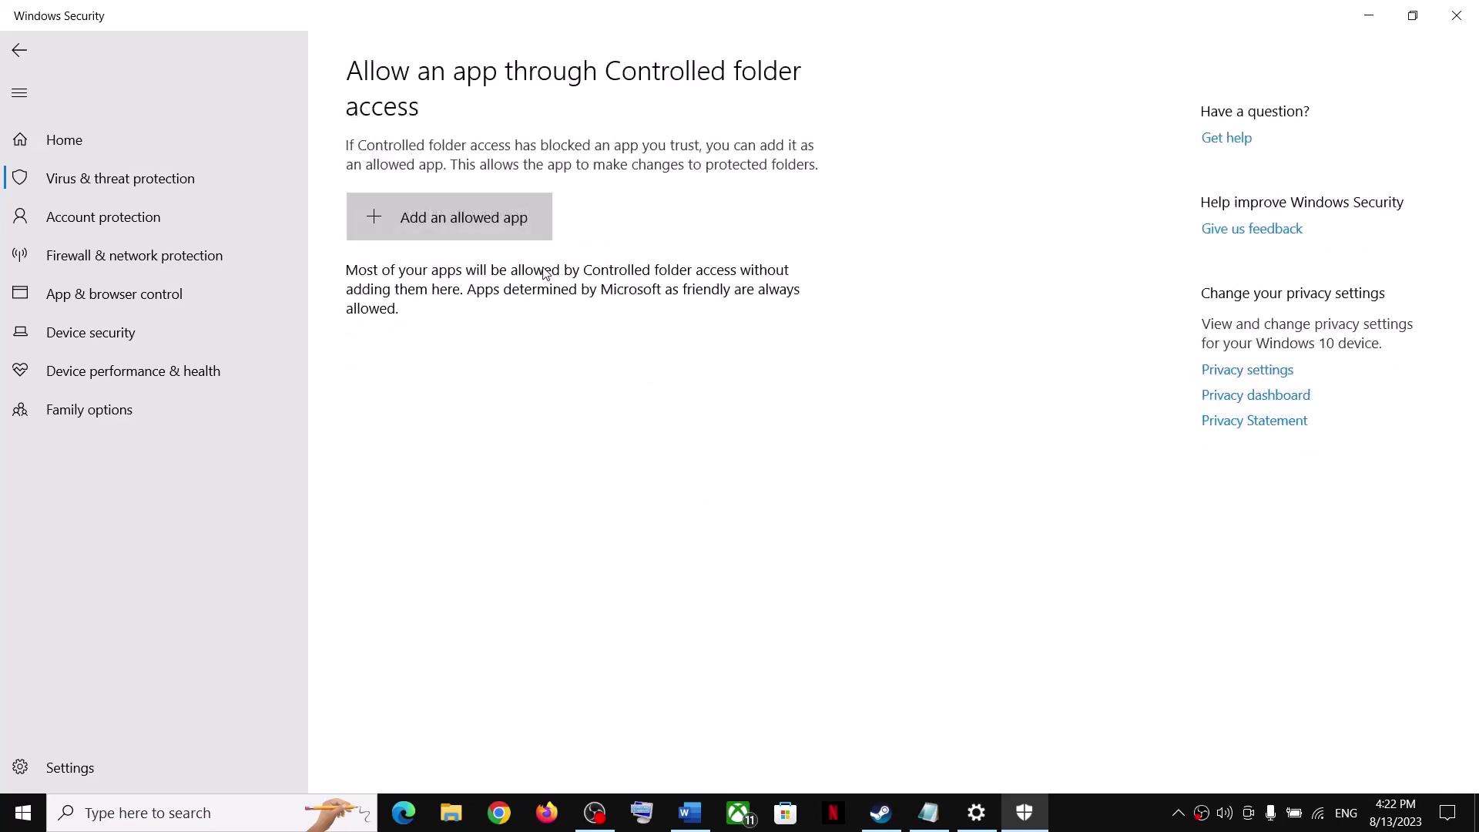
pyautogui.scroll(-2, 458, 220)
pyautogui.click(457, 221)
pyautogui.click(469, 120)
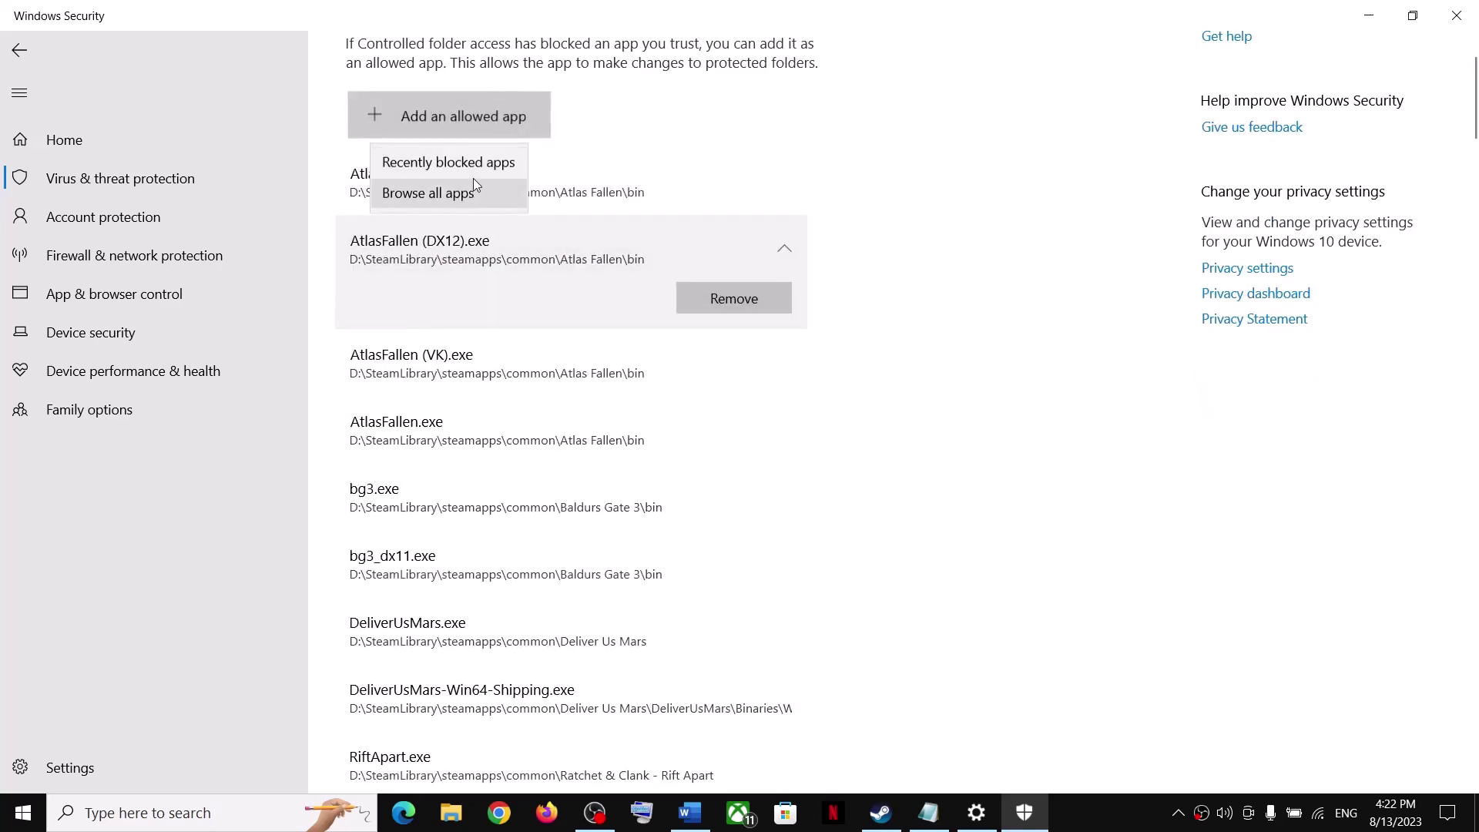
# Browse all apps, first reaching C:\Program Files (x86)\Steam\steamapps\common in the file picker.
pyautogui.click(466, 190)
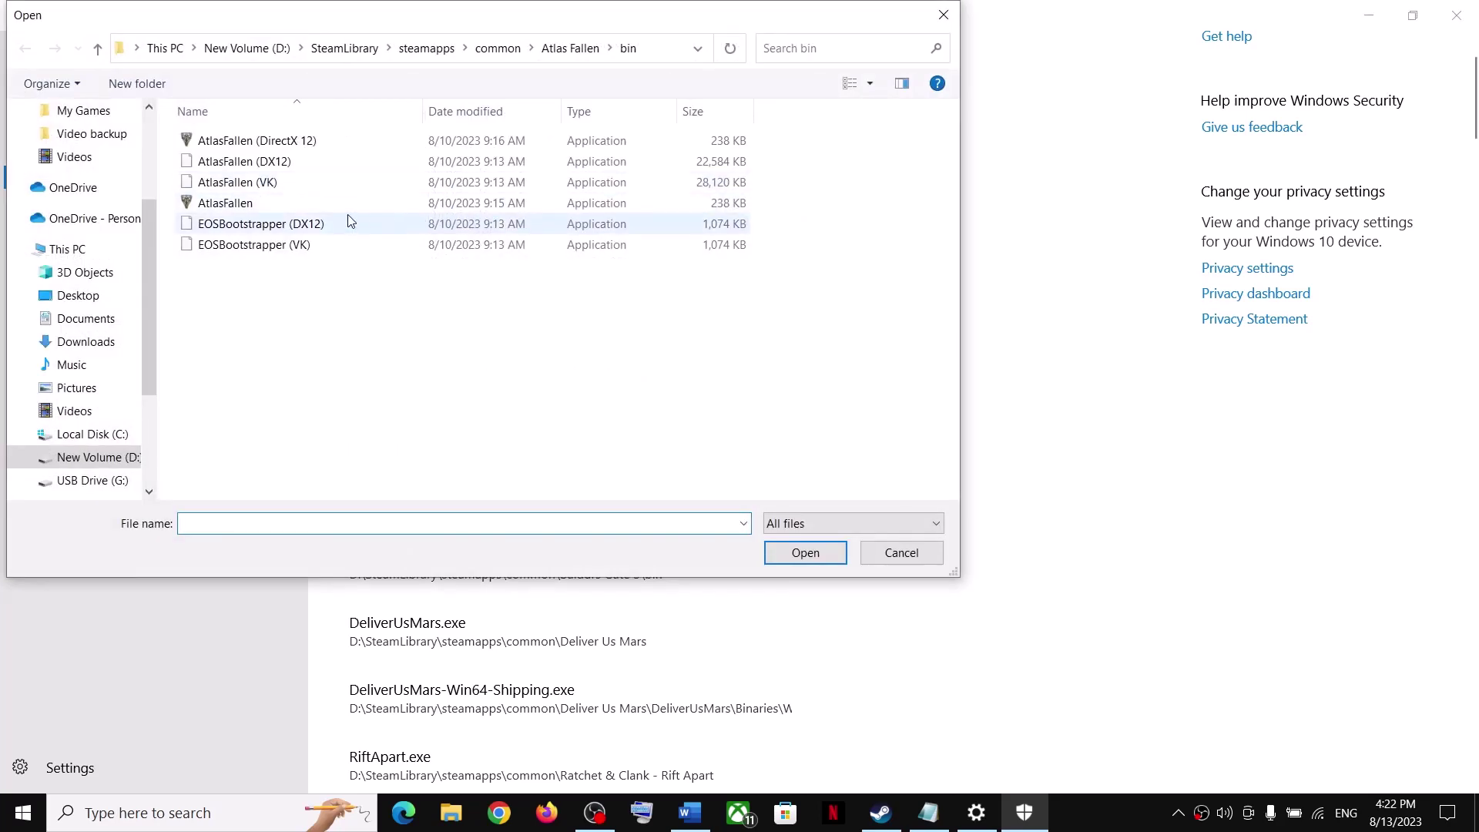
pyautogui.click(68, 437)
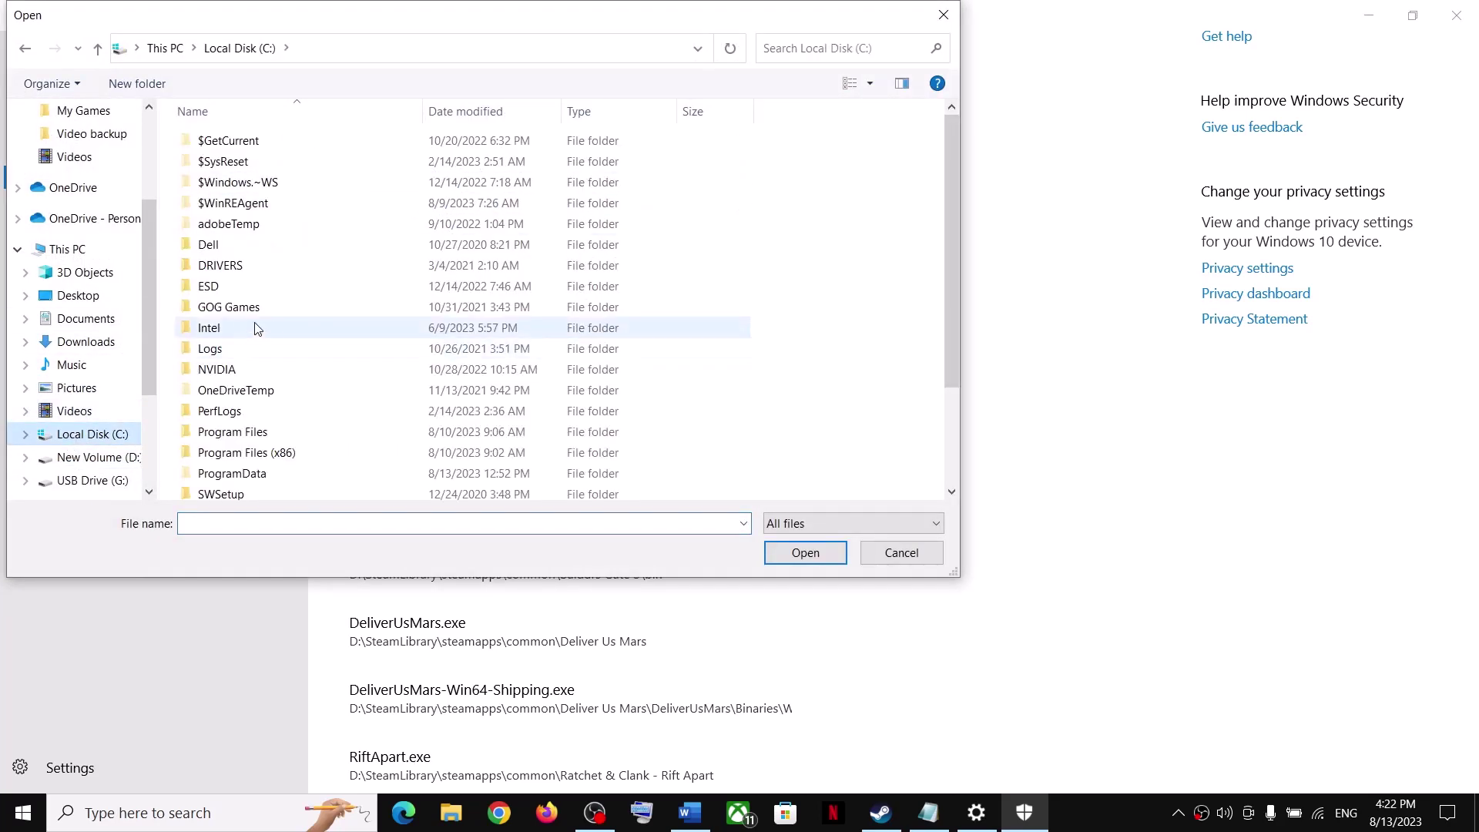
pyautogui.scroll(-2, 251, 327)
pyautogui.doubleClick(240, 324)
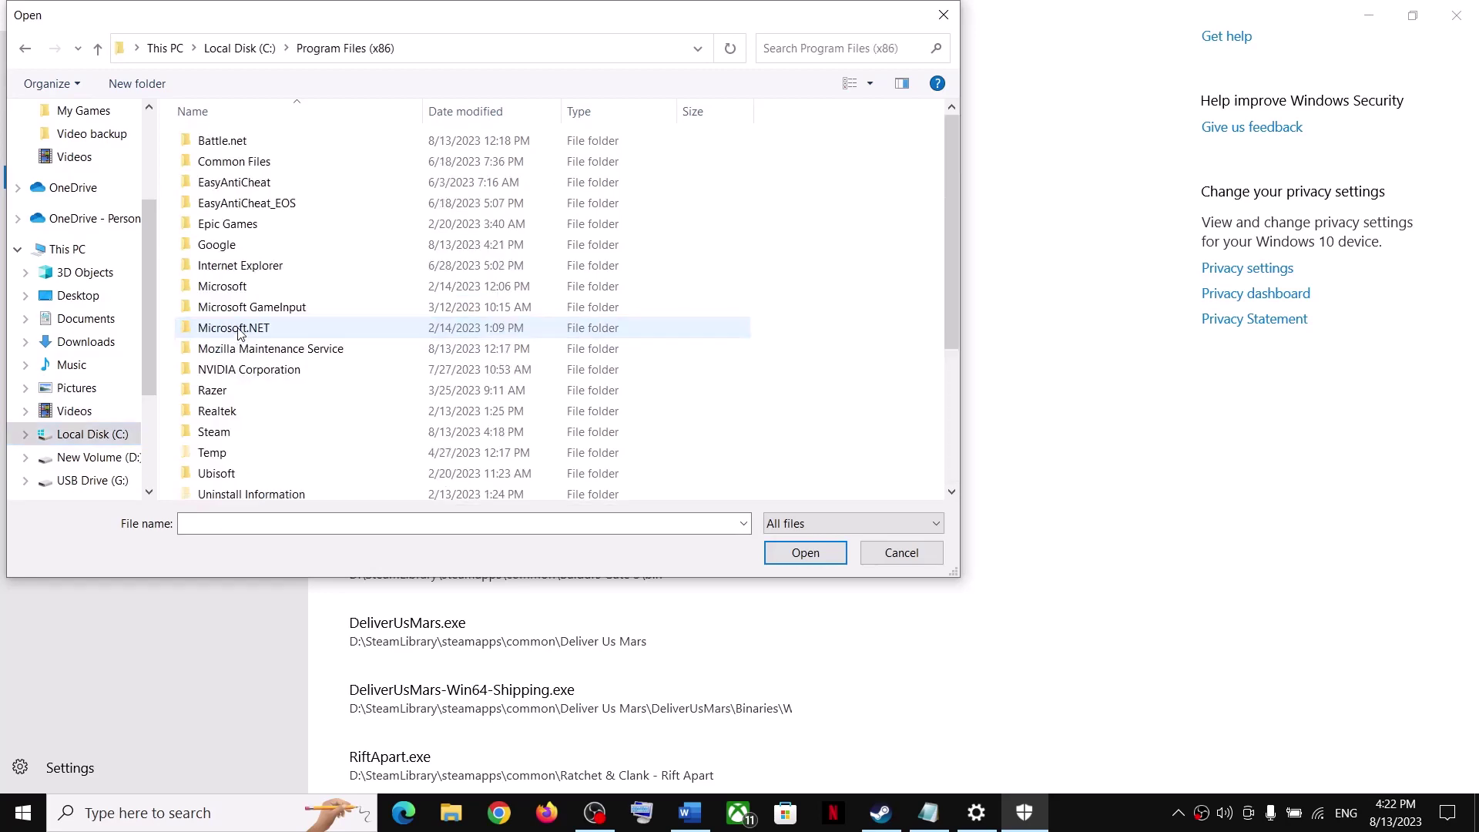
pyautogui.scroll(-3, 279, 337)
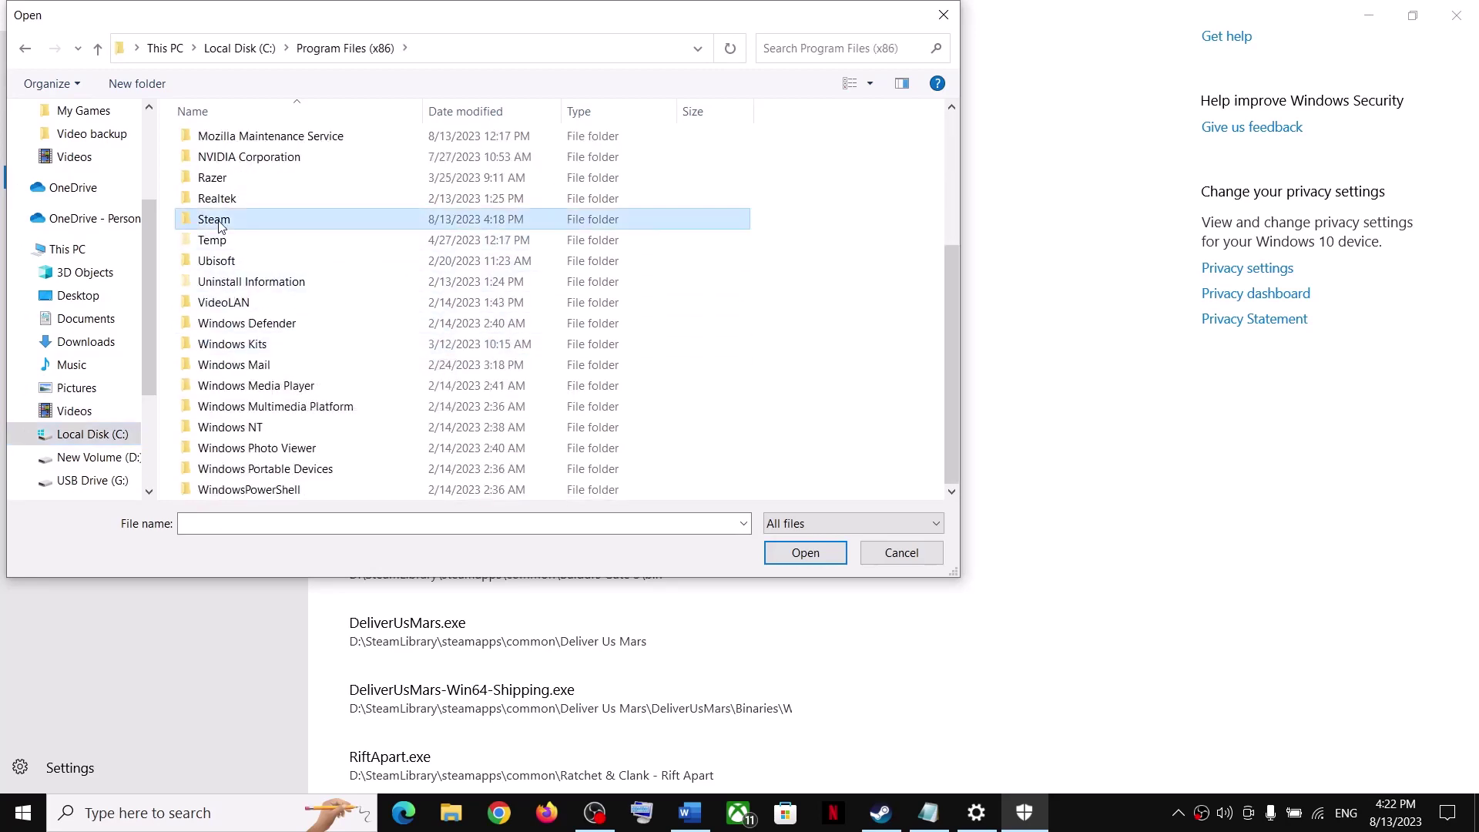
pyautogui.doubleClick(223, 224)
pyautogui.scroll(-3, 248, 377)
pyautogui.doubleClick(242, 305)
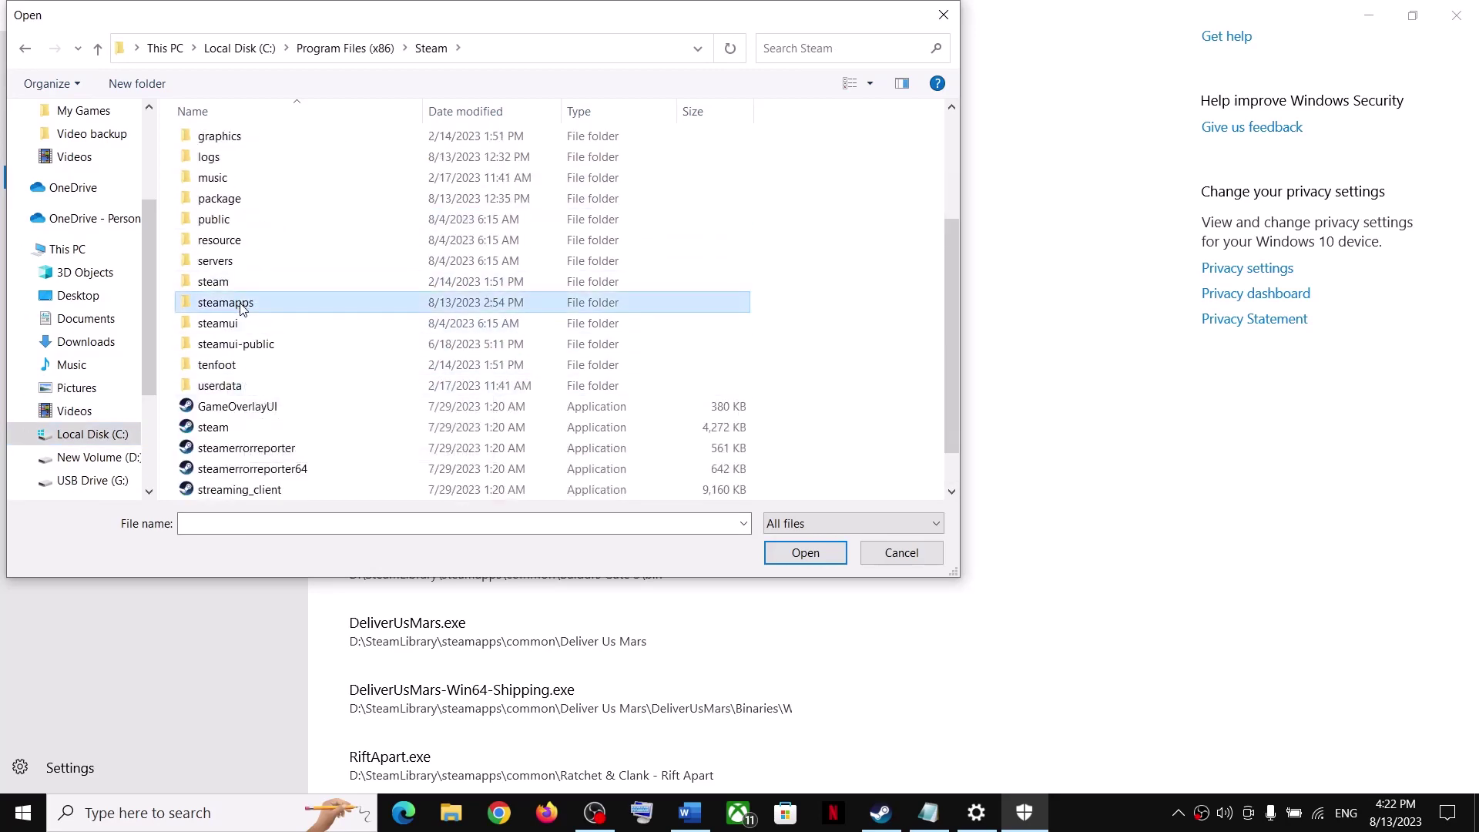
pyautogui.doubleClick(223, 244)
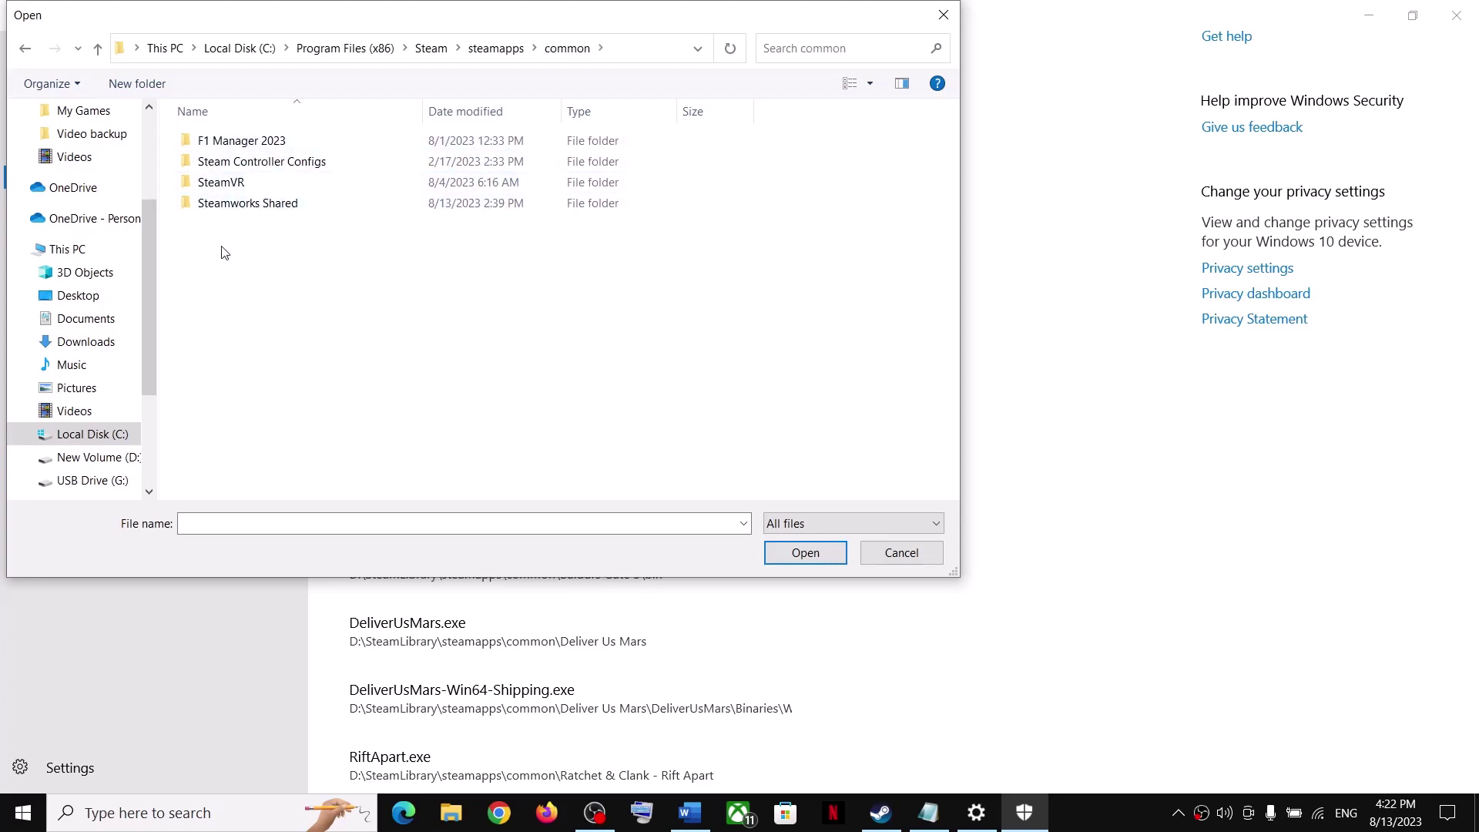
# Allow SengokuDynasty.exe from D:\SteamLibrary\steamapps\common\Sengoku Dynasty.
pyautogui.click(89, 458)
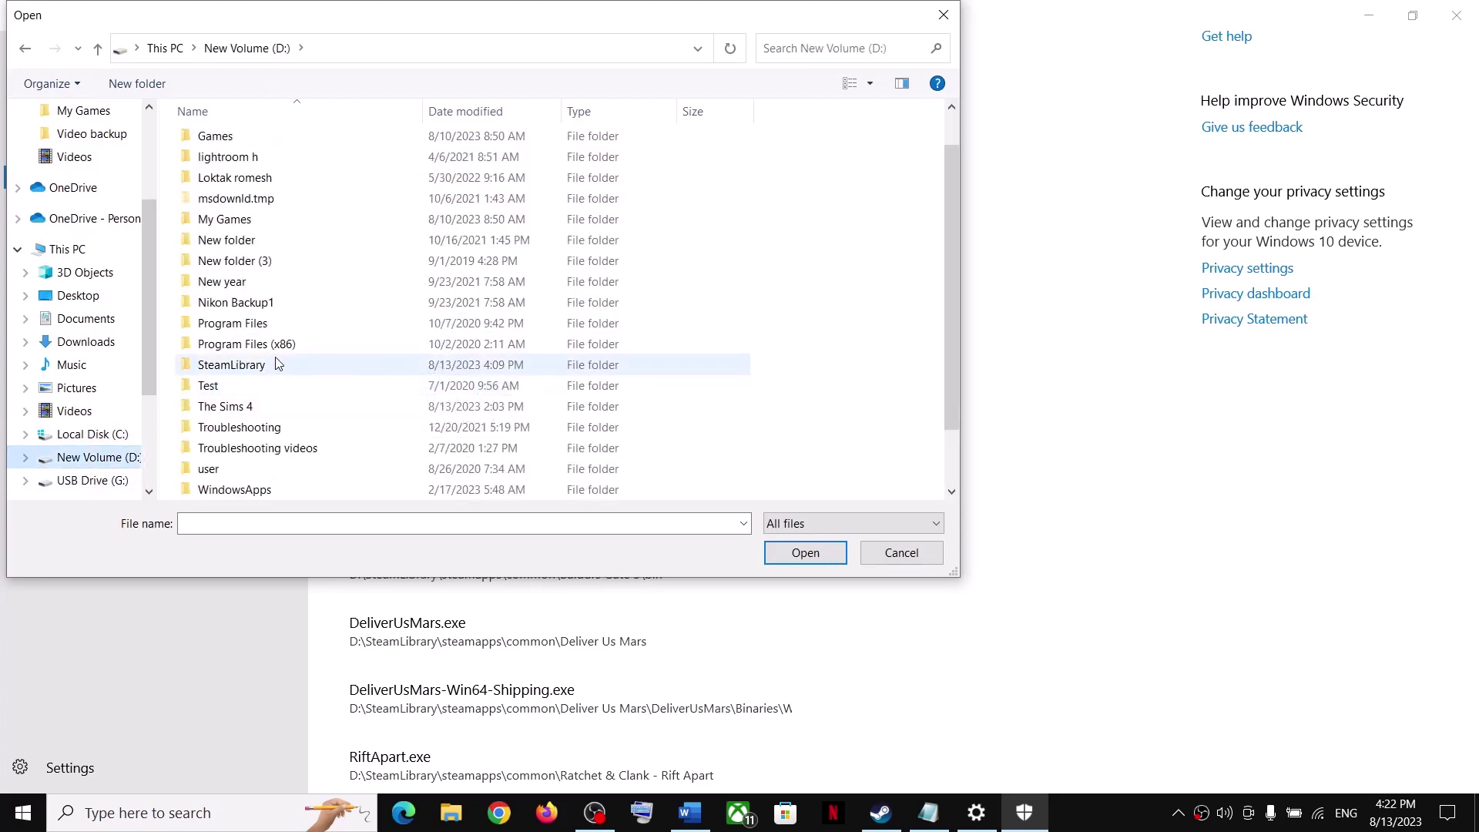
pyautogui.doubleClick(276, 364)
pyautogui.doubleClick(235, 145)
pyautogui.doubleClick(237, 145)
pyautogui.doubleClick(226, 204)
pyautogui.click(224, 187)
pyautogui.press('Return')
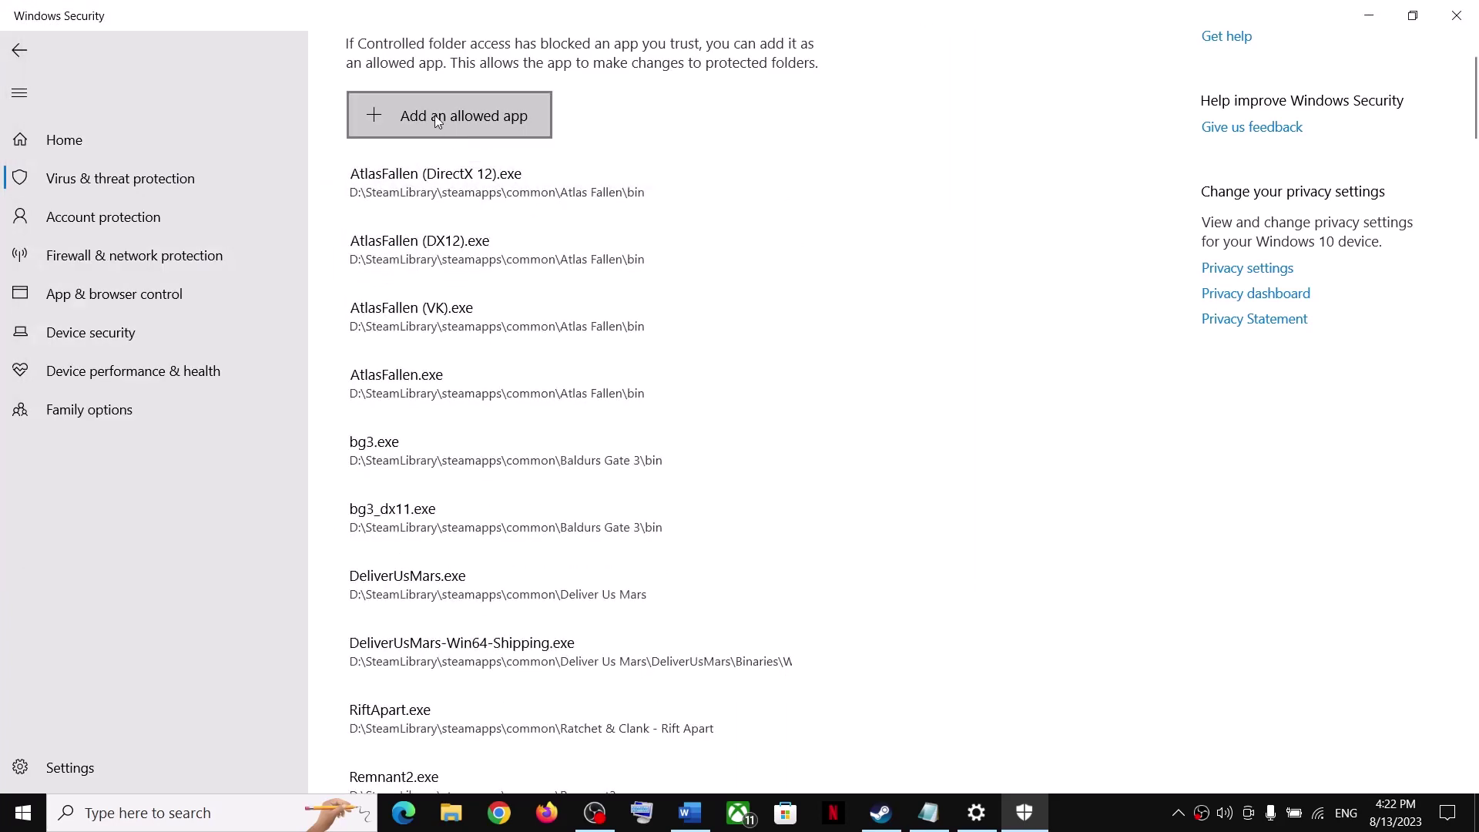
# Also allow SengokuDynasty\Binaries\Win64\SengokuDynasty-Win64-Shipping.exe.
pyautogui.click(435, 116)
pyautogui.click(452, 198)
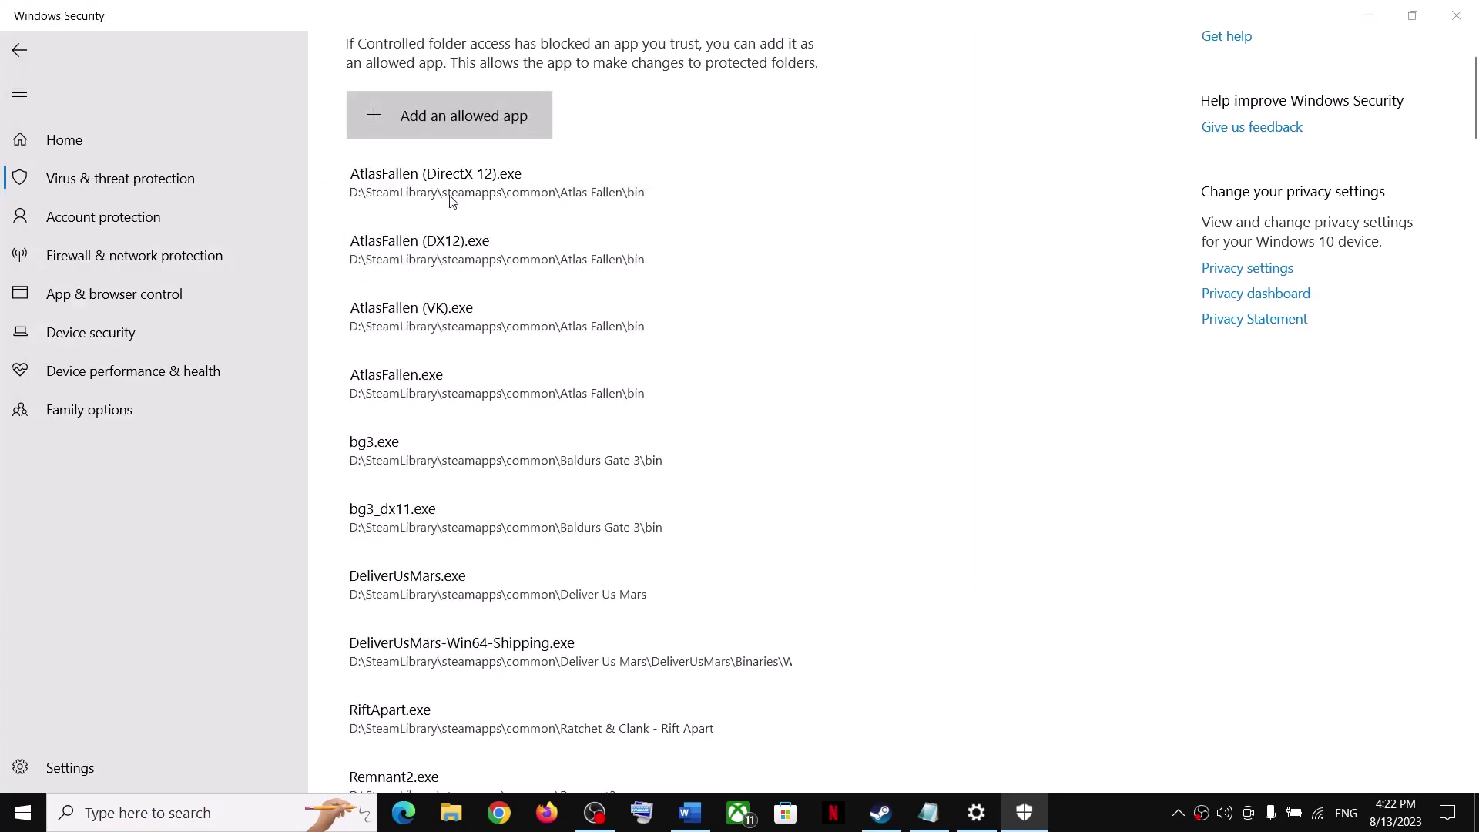
pyautogui.doubleClick(221, 163)
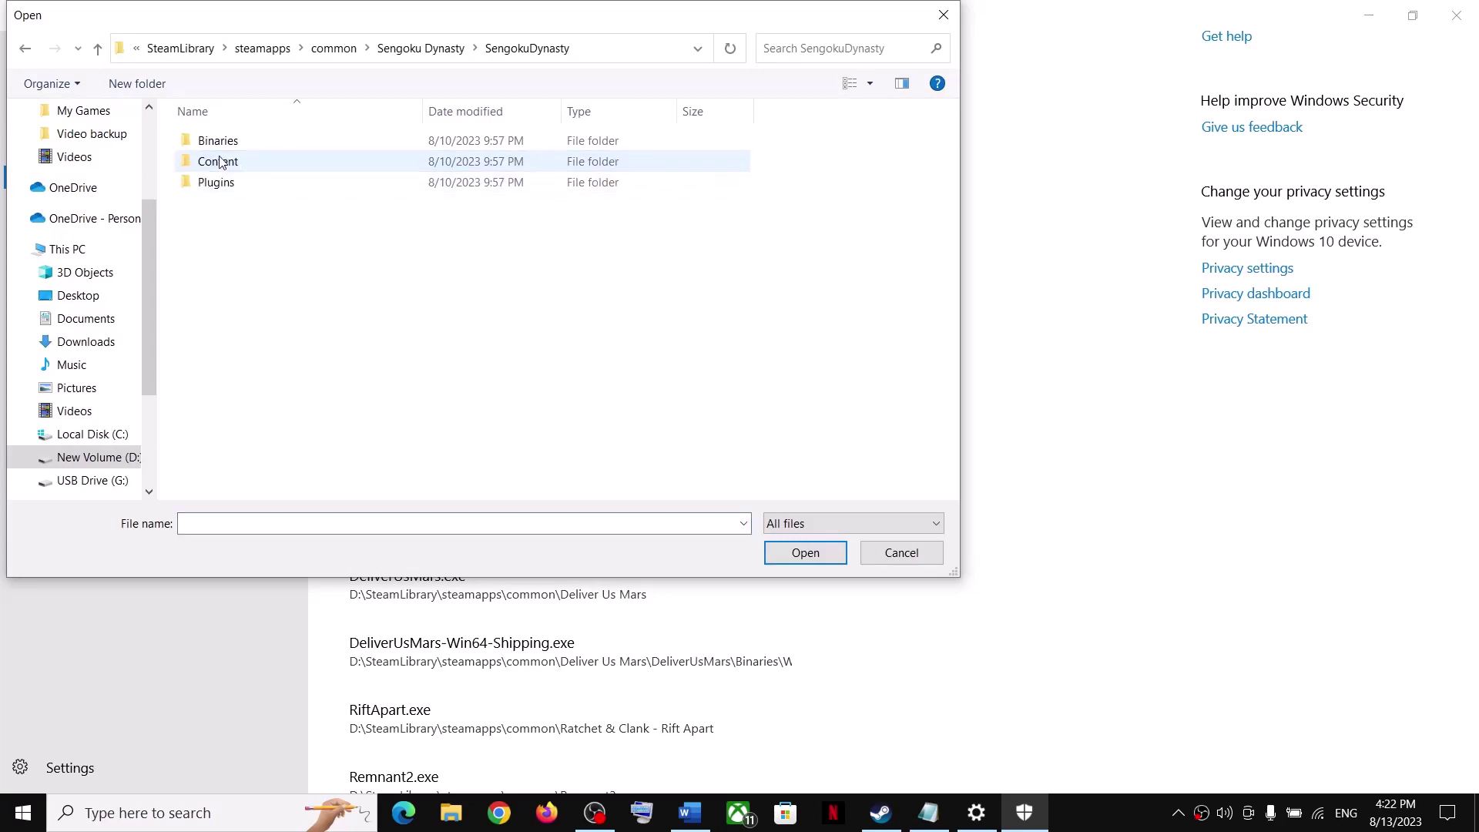
pyautogui.doubleClick(223, 140)
pyautogui.doubleClick(221, 140)
pyautogui.click(245, 171)
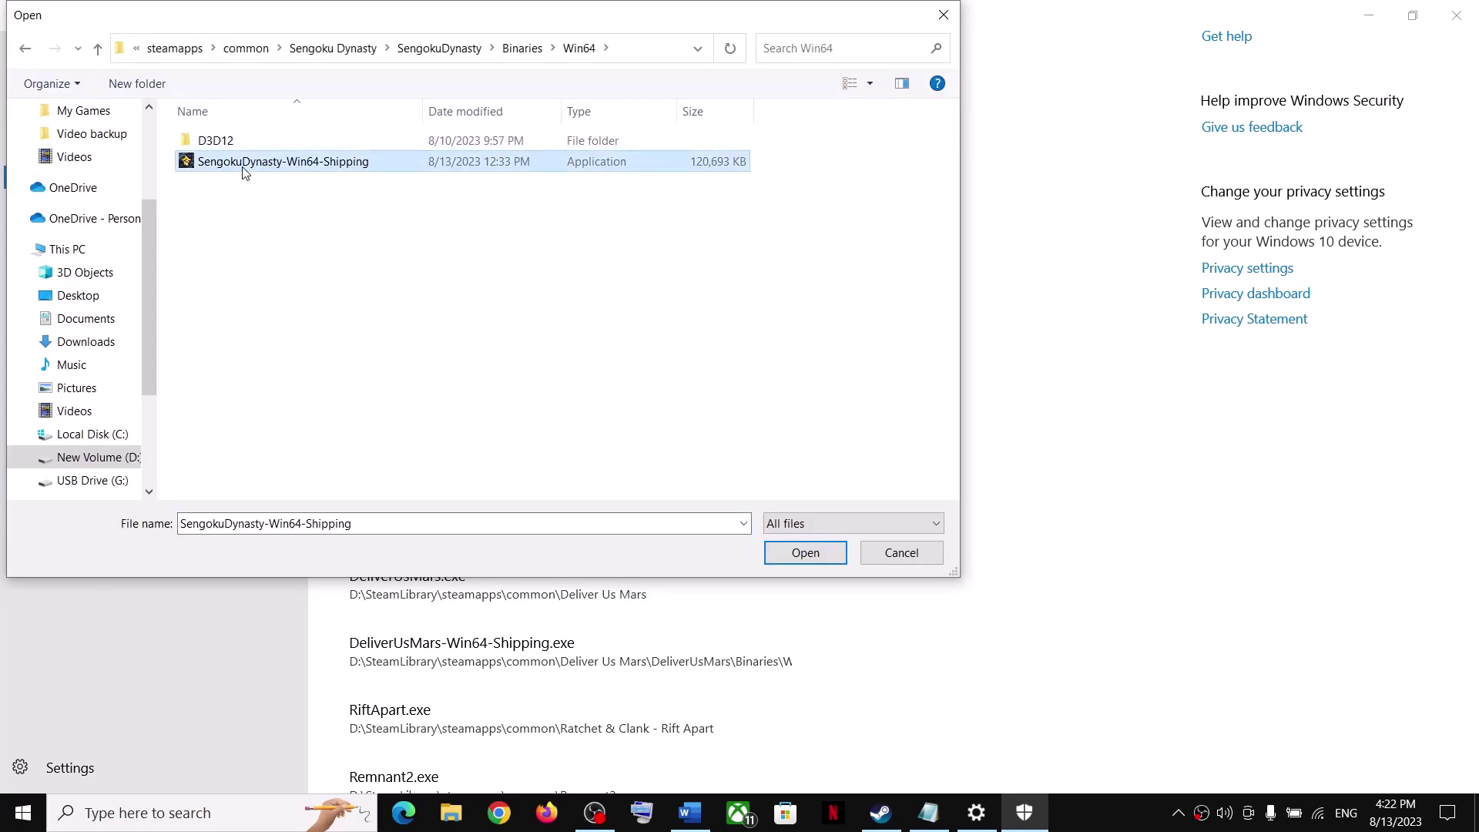
pyautogui.click(789, 556)
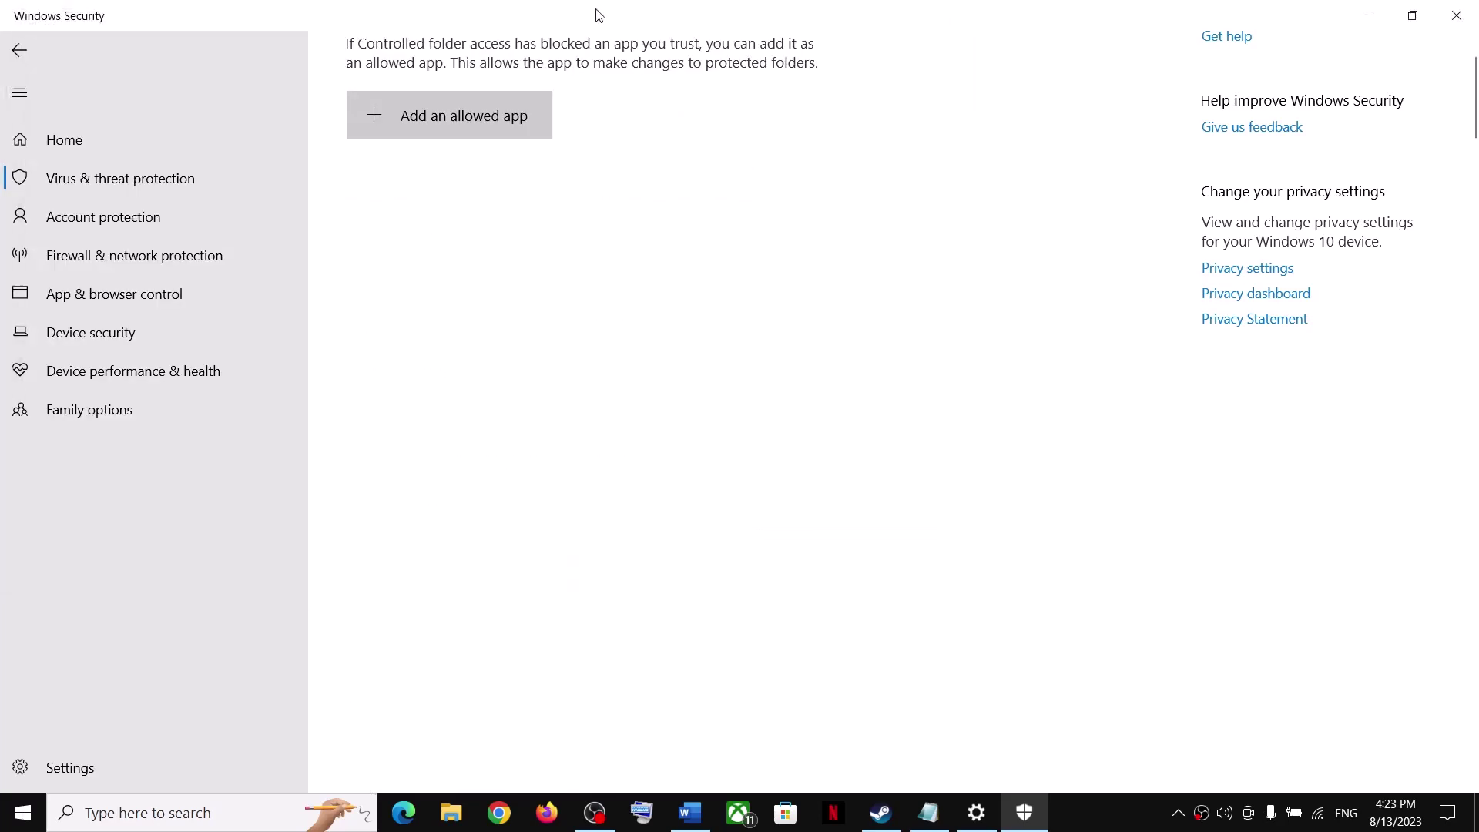
# Search for Control Panel and open System and Security > Windows Defender Firewall.
pyautogui.click(176, 820)
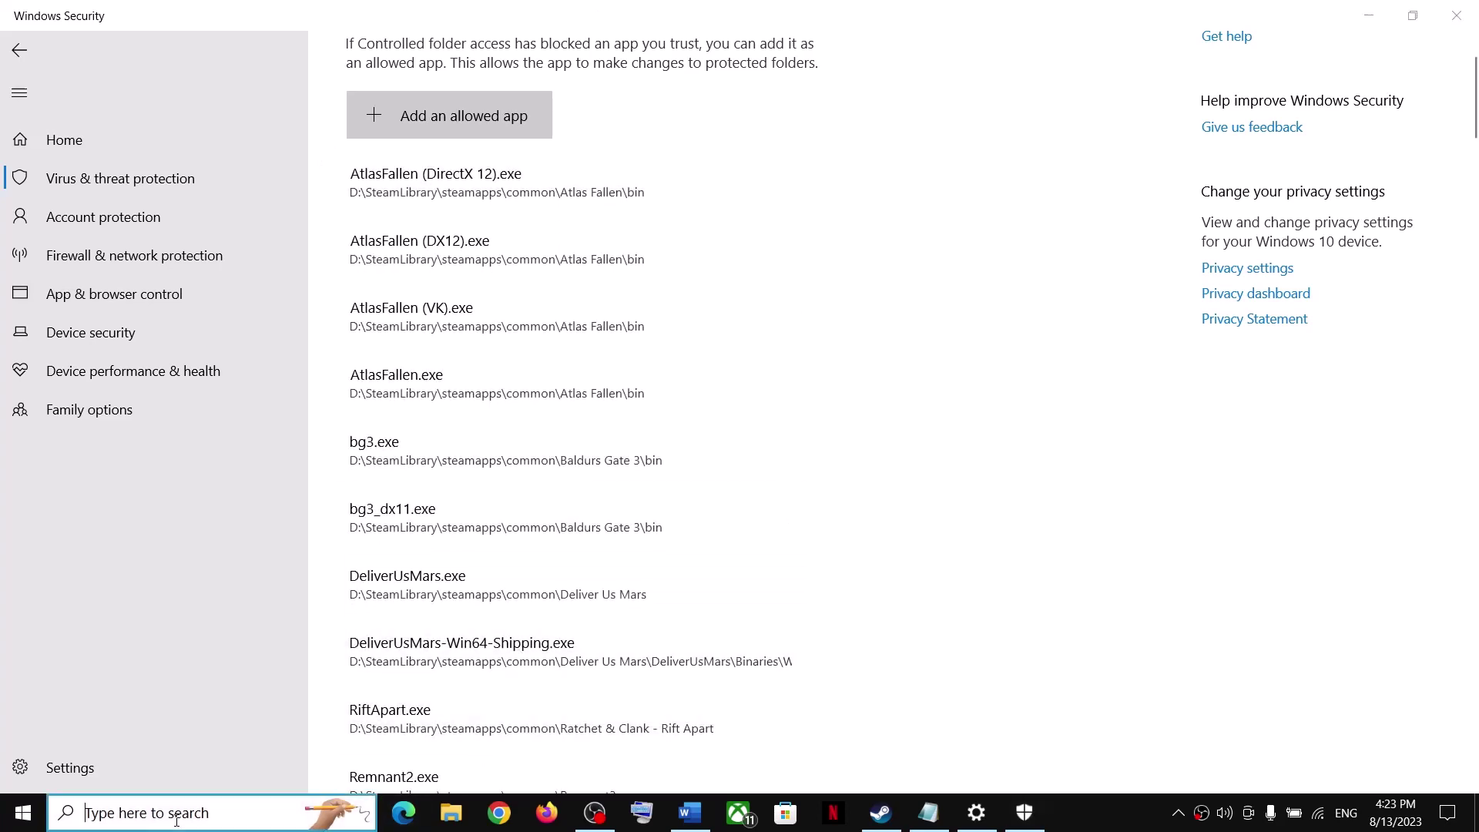
pyautogui.write('control panel')
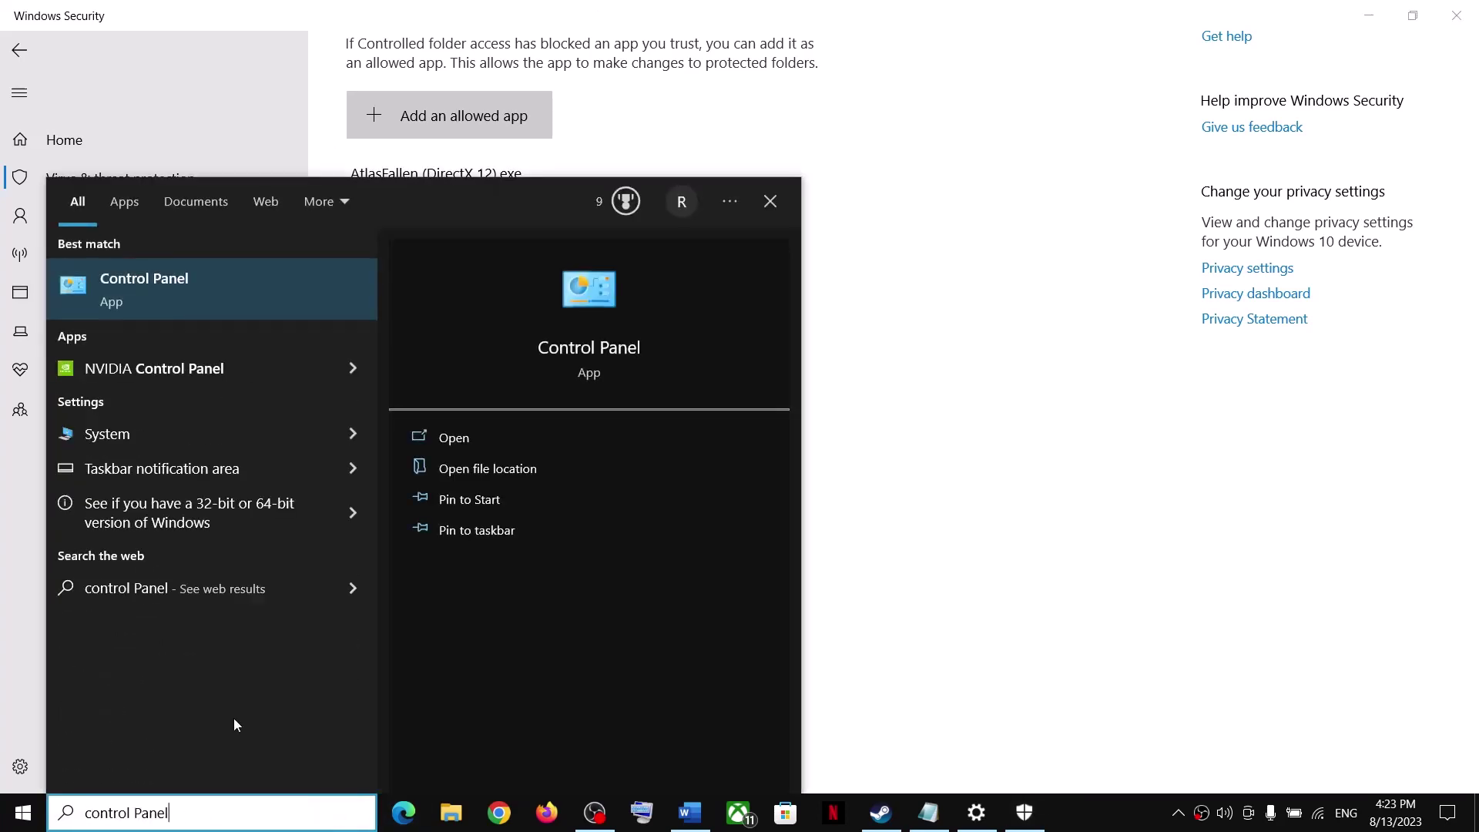
pyautogui.click(183, 290)
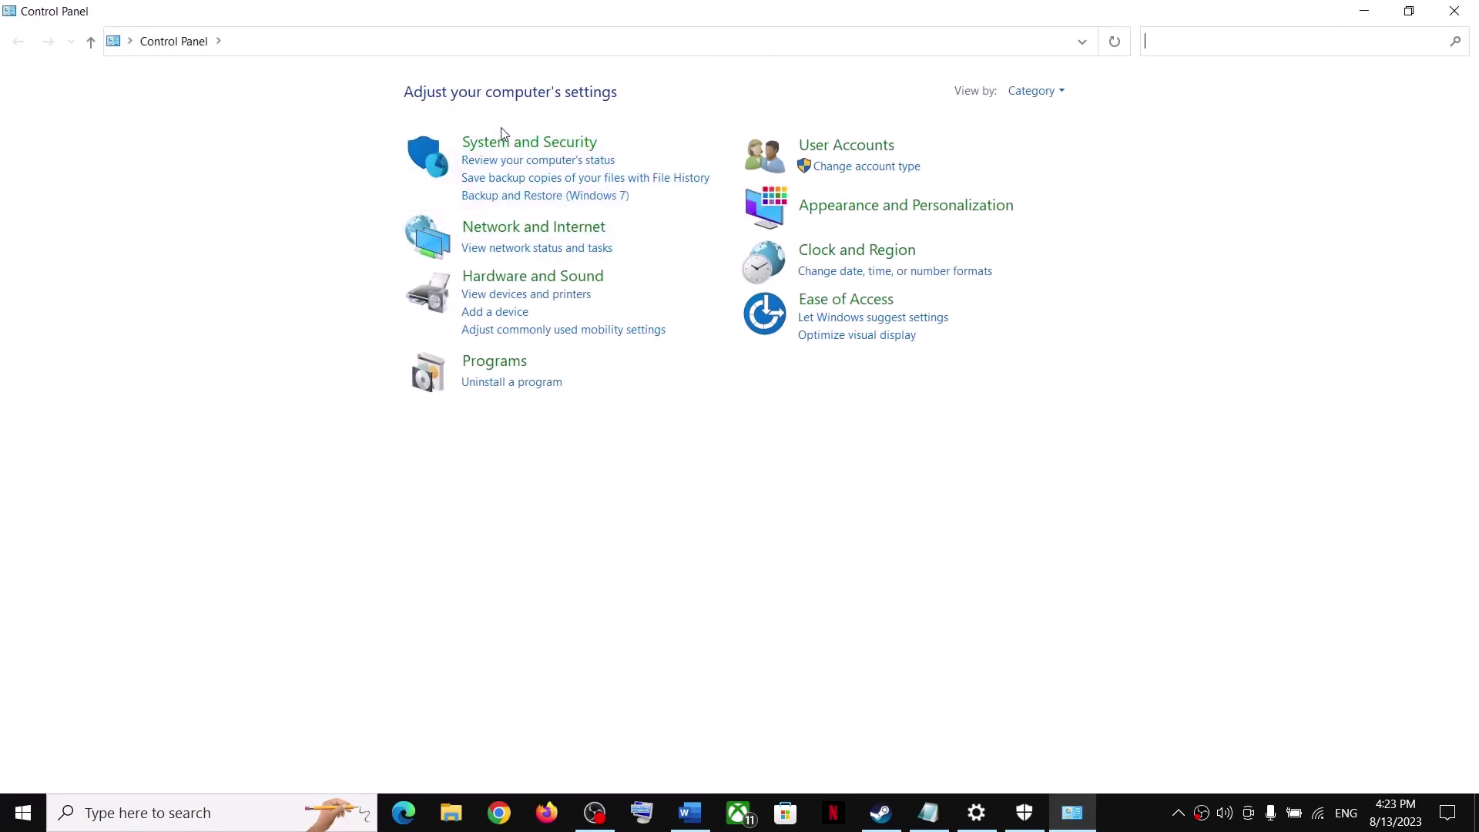
pyautogui.click(500, 148)
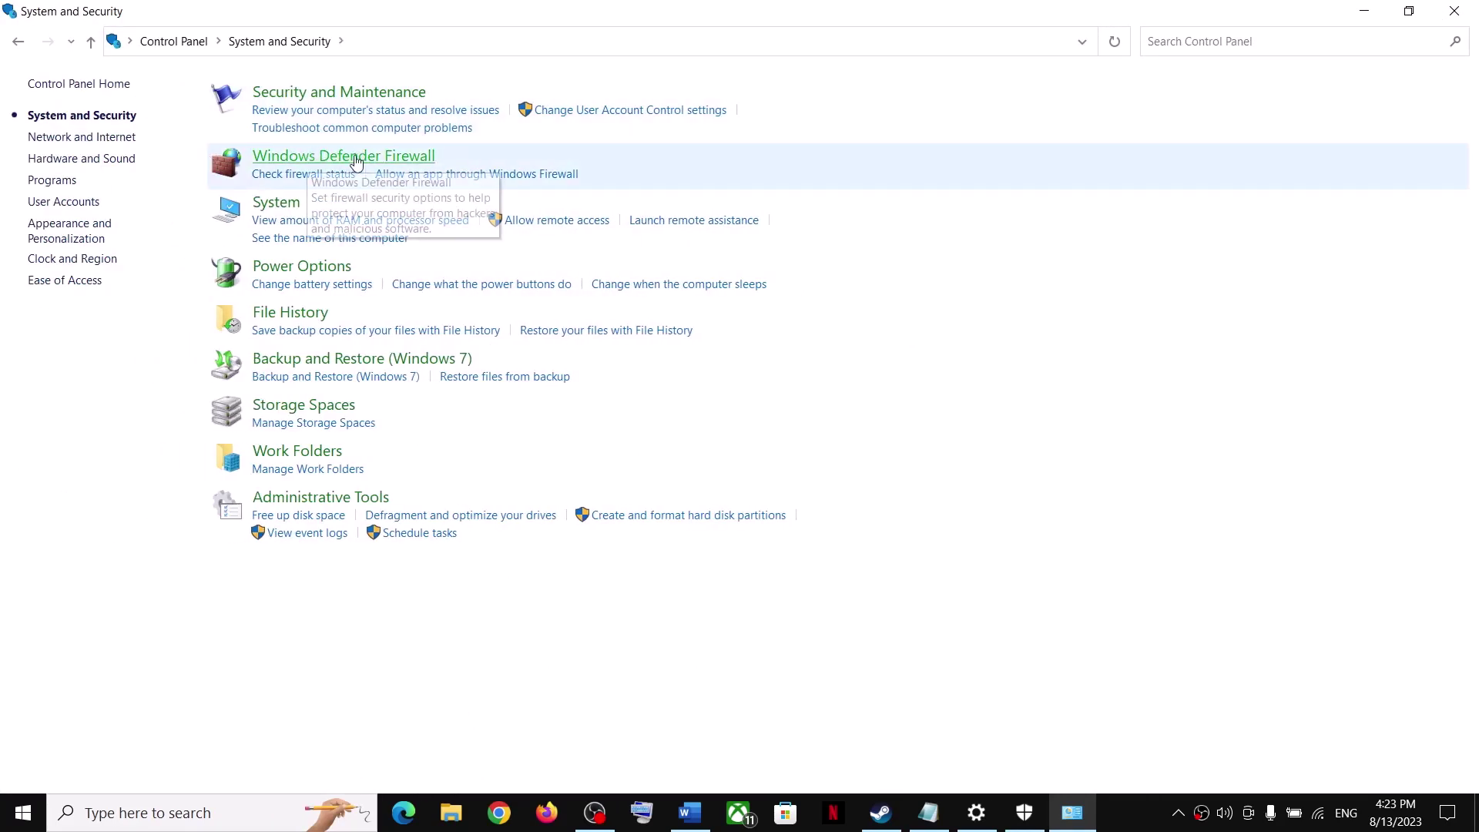
pyautogui.click(356, 157)
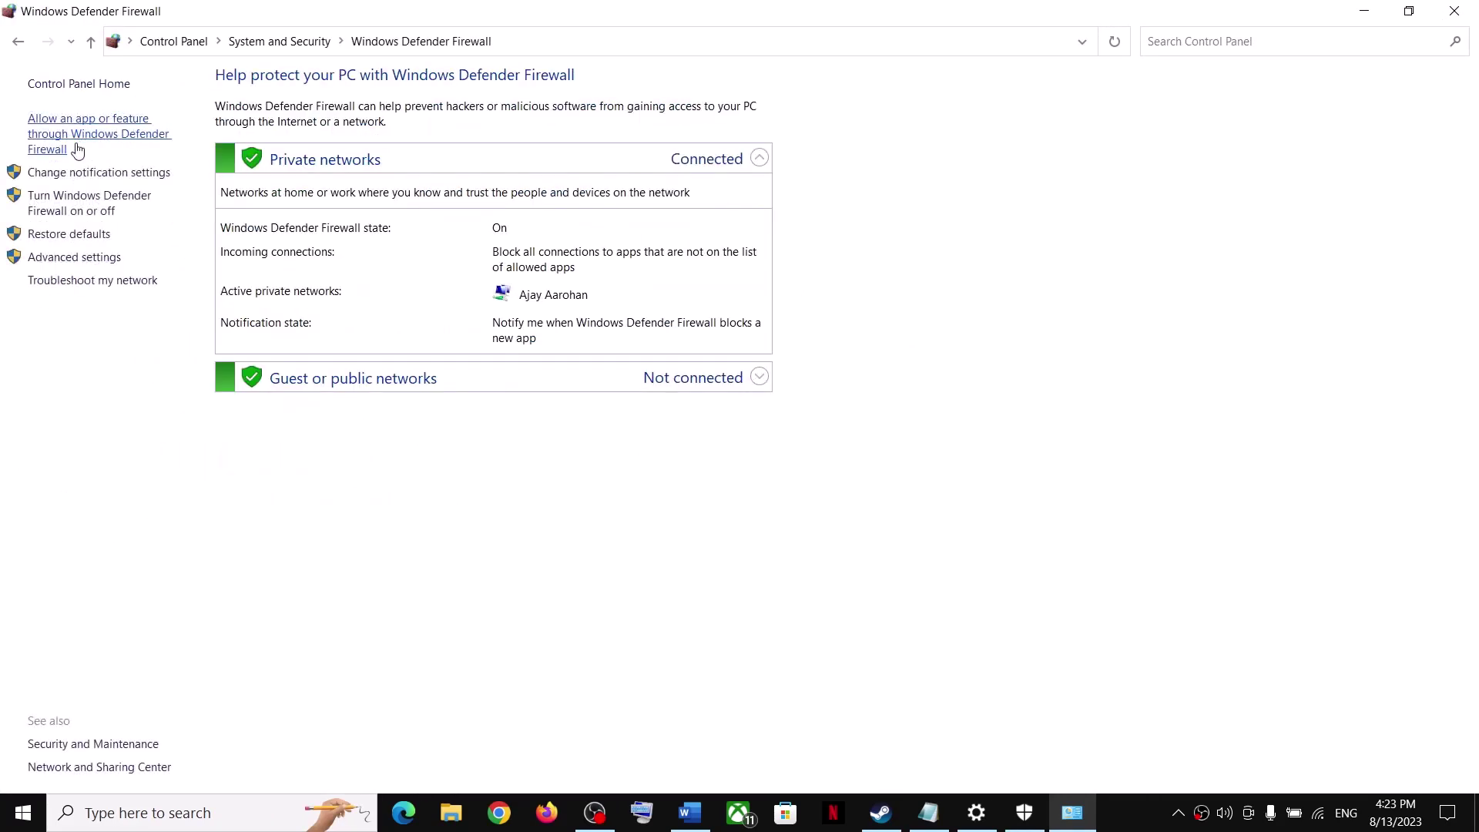
# Unlock the firewall's allowed-apps list with Change settings and start adding another app.
pyautogui.click(124, 135)
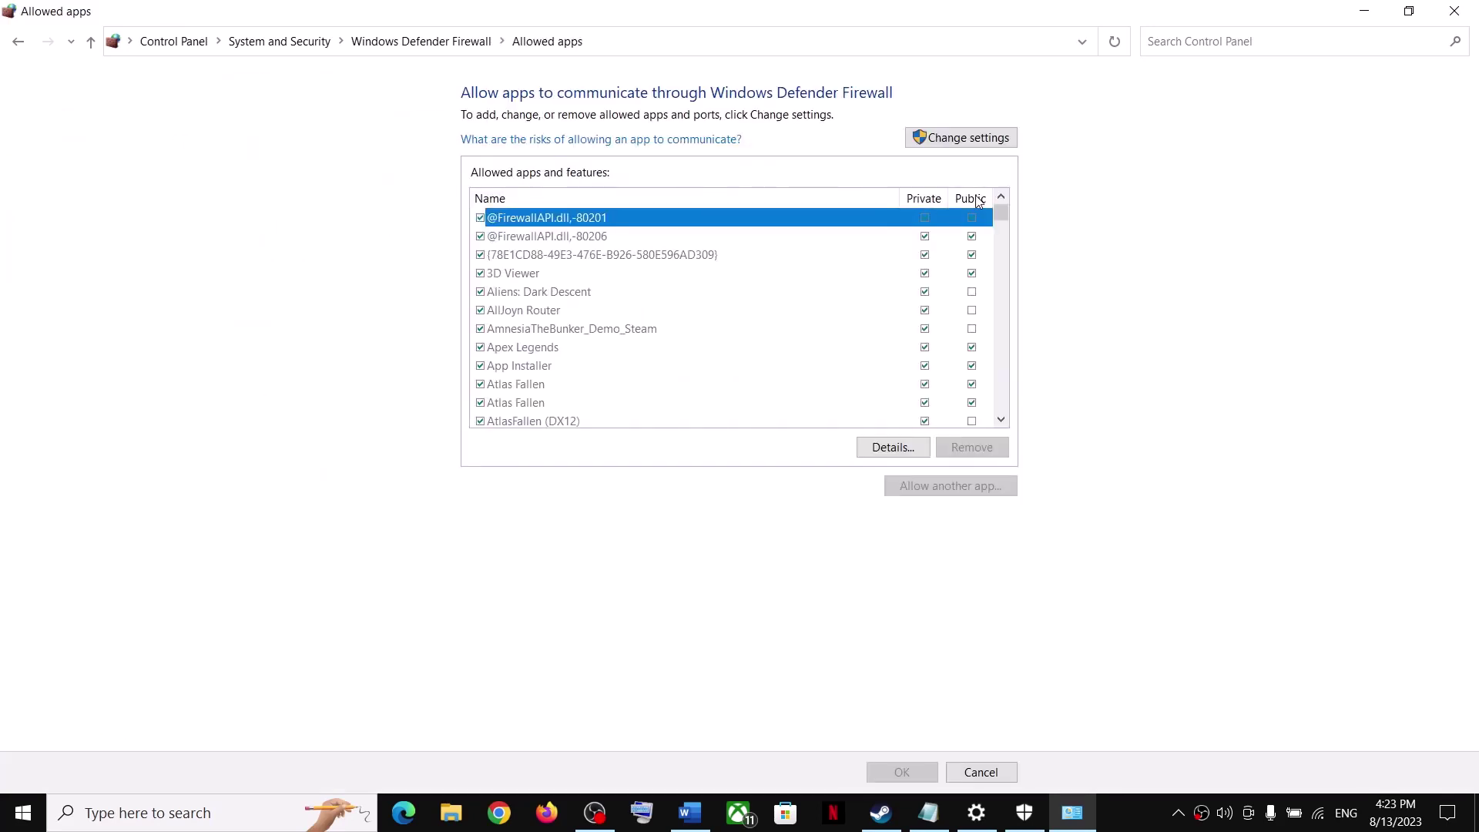
pyautogui.click(976, 138)
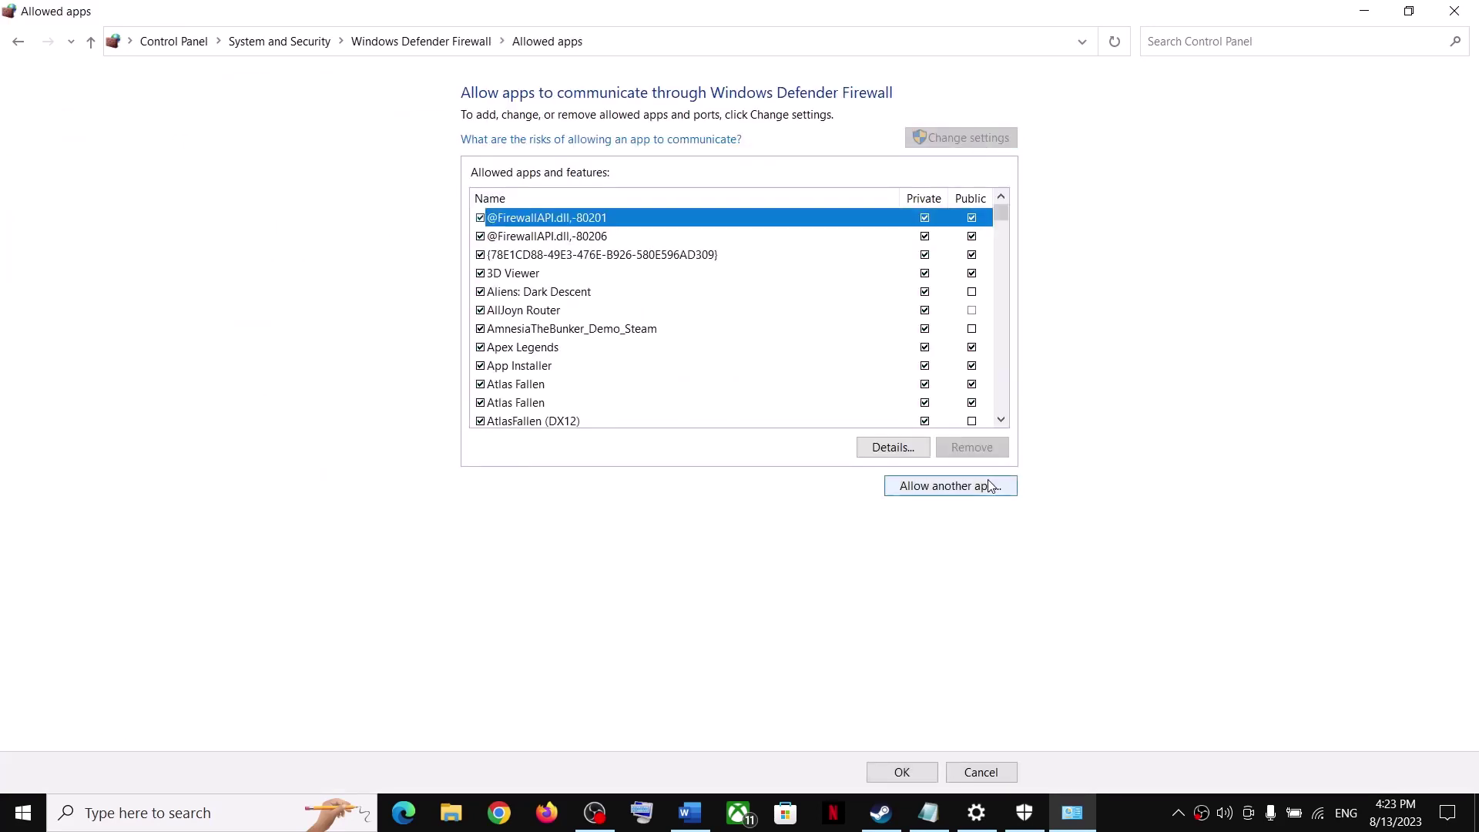
pyautogui.click(981, 484)
pyautogui.click(870, 498)
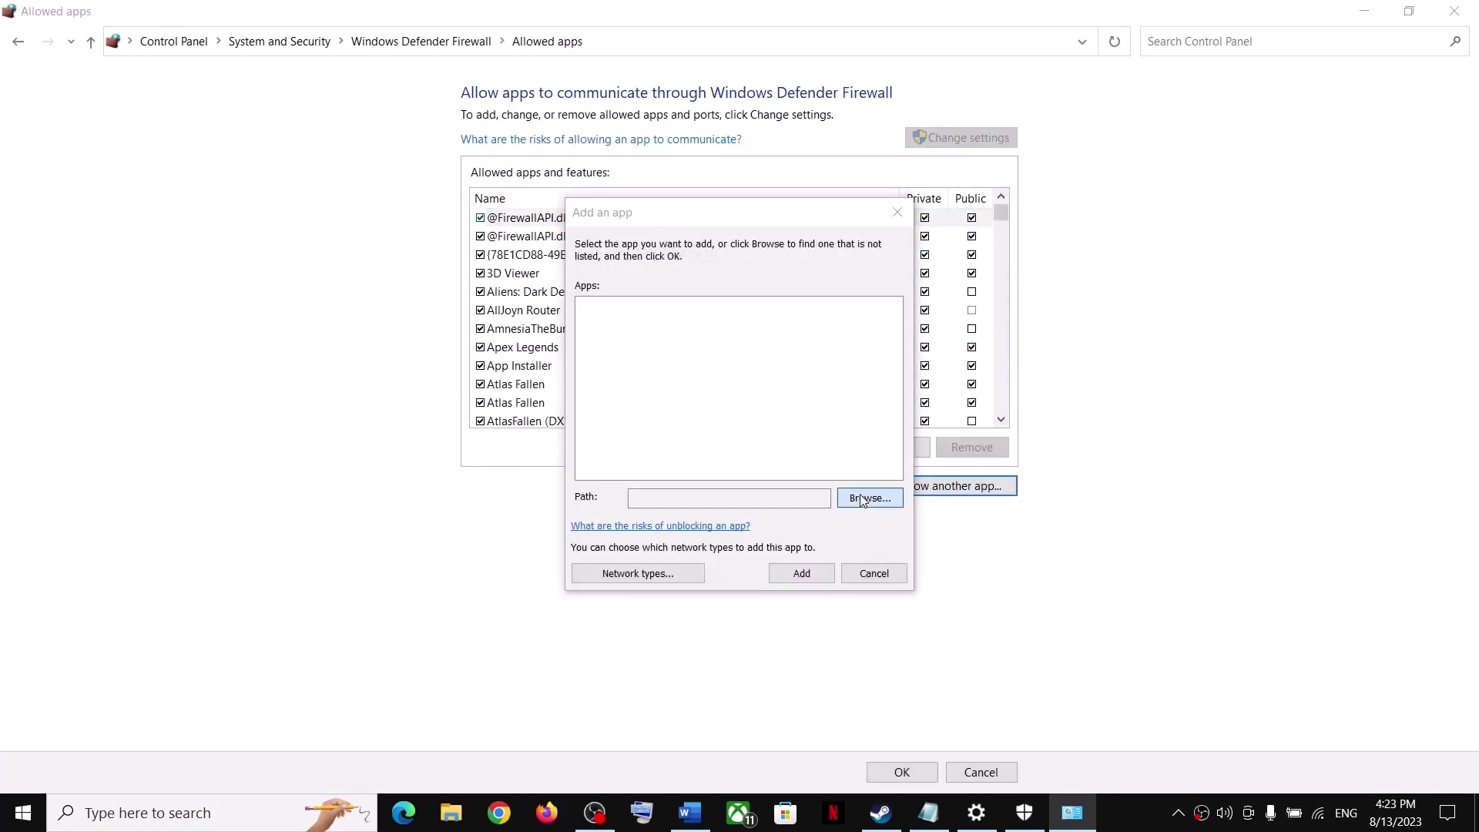
# Try adding SengokuDynasty.exe from D:\SteamLibrary; dismiss the already-in-exceptions error.
pyautogui.click(654, 553)
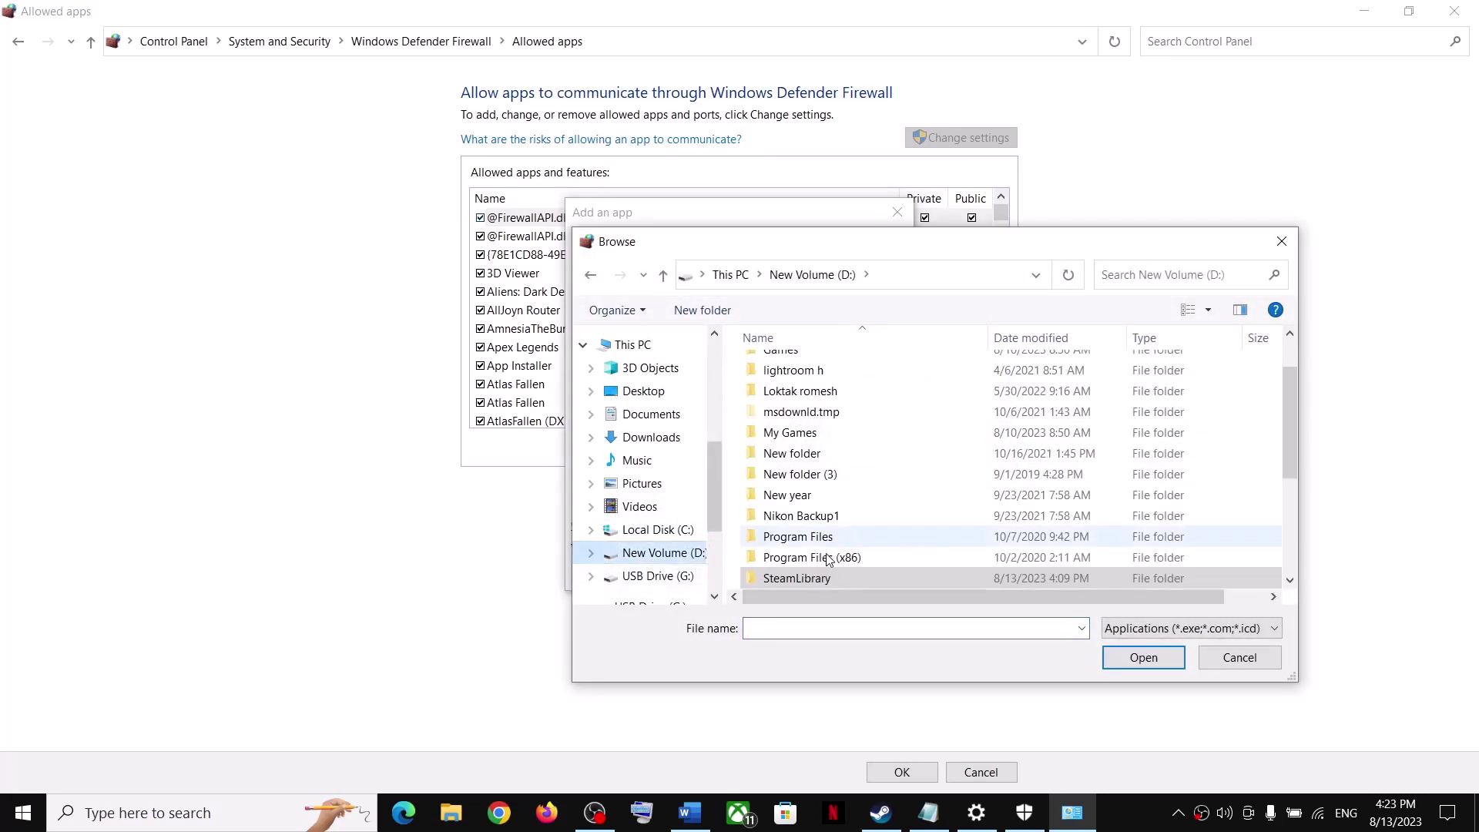
pyautogui.doubleClick(796, 578)
pyautogui.doubleClick(796, 370)
pyautogui.doubleClick(794, 373)
pyautogui.doubleClick(799, 429)
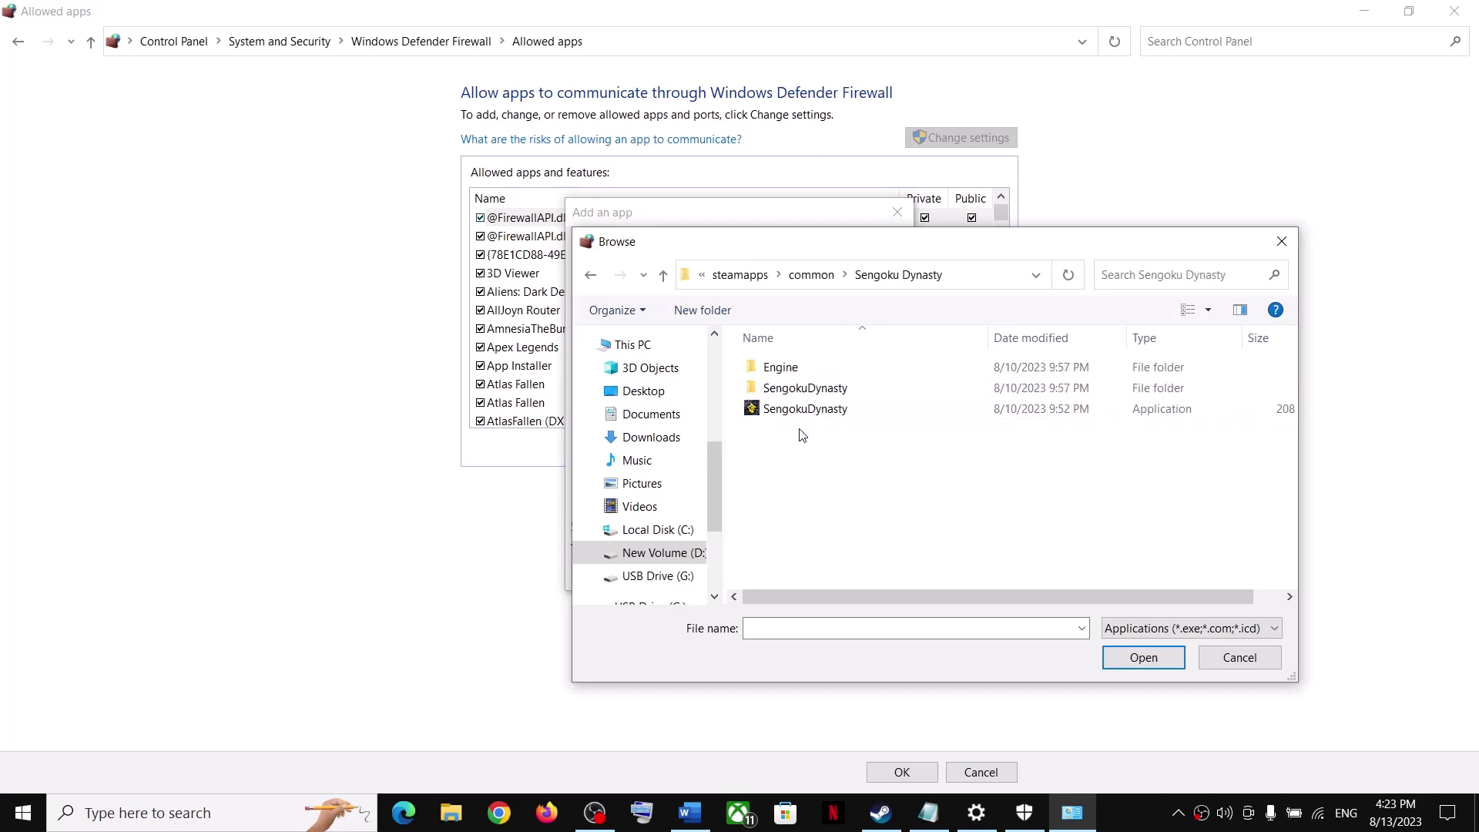
pyautogui.click(795, 408)
pyautogui.click(1142, 655)
pyautogui.click(797, 572)
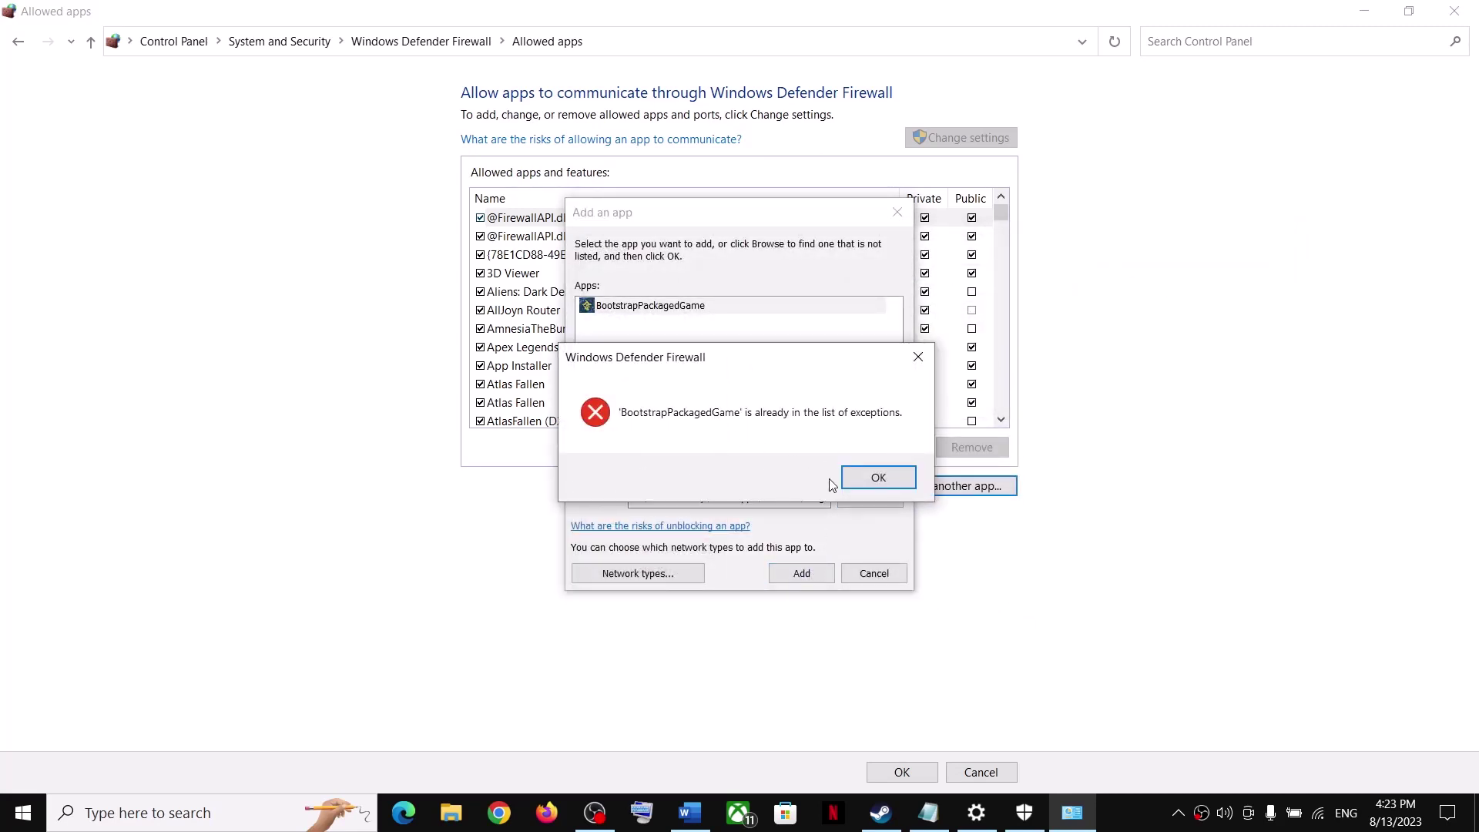
pyautogui.click(878, 477)
# Add Binaries\Win64\SengokuDynasty-Win64-Shipping.exe to the firewall, confirm with OK, and close Control Panel.
pyautogui.click(869, 497)
pyautogui.doubleClick(815, 389)
pyautogui.doubleClick(809, 368)
pyautogui.doubleClick(810, 368)
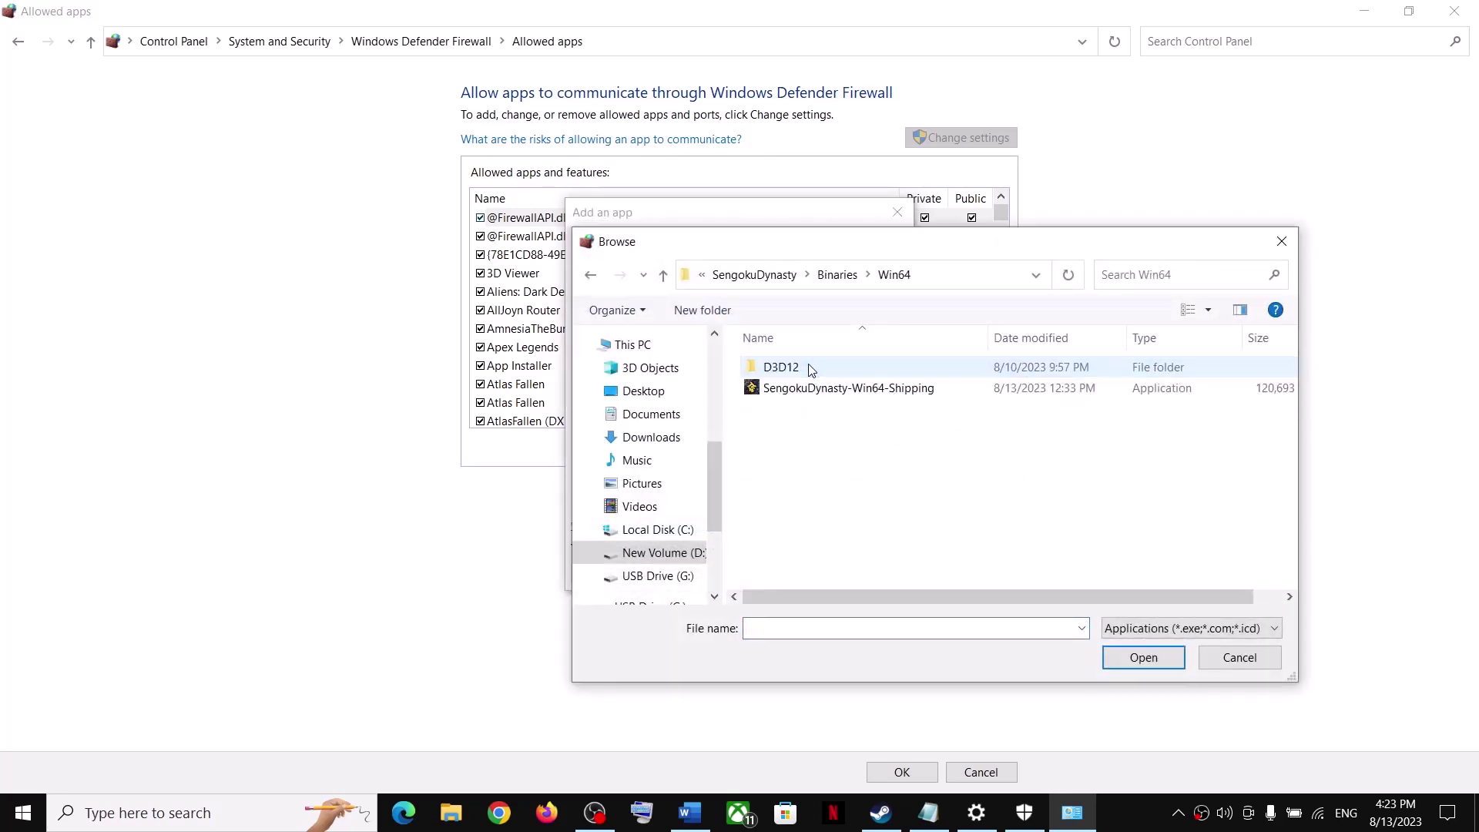
pyautogui.click(827, 389)
pyautogui.click(1136, 663)
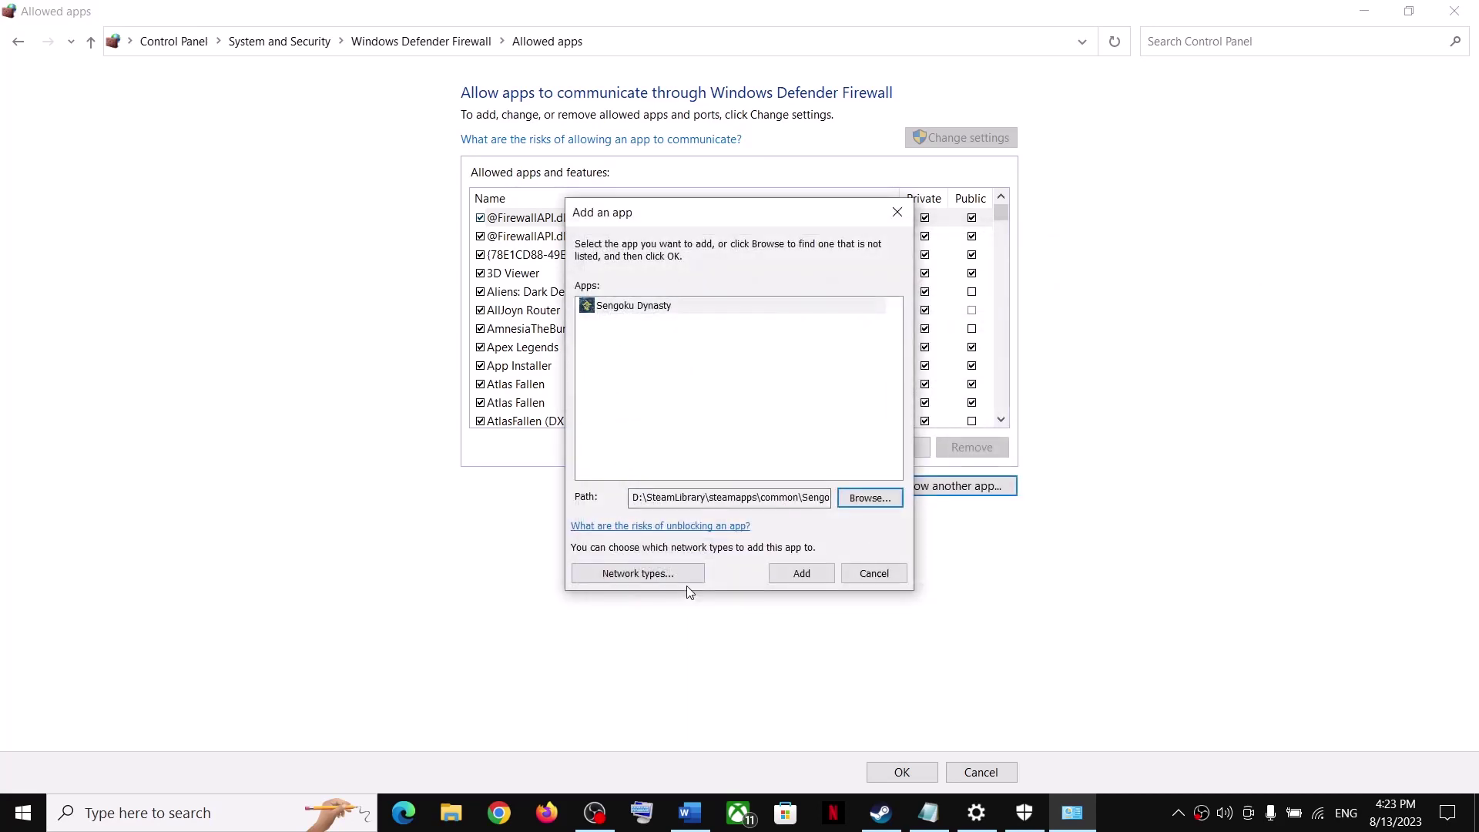
pyautogui.click(798, 578)
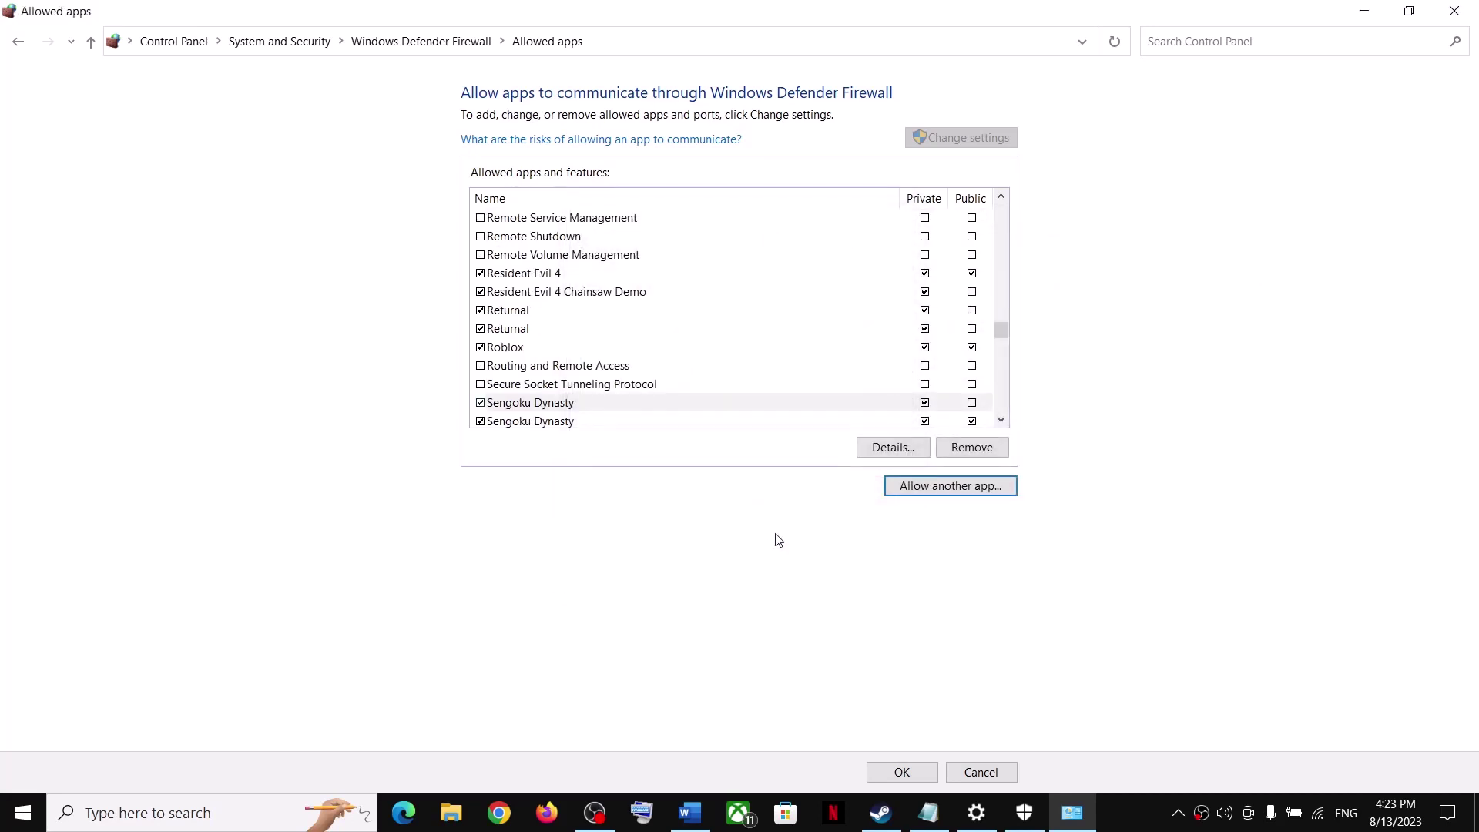
pyautogui.click(888, 784)
pyautogui.click(1468, 14)
# Close Windows Security and Settings, then review Step 7's NVIDIA and AMD driver links in Word.
pyautogui.click(1468, 15)
pyautogui.click(1467, 14)
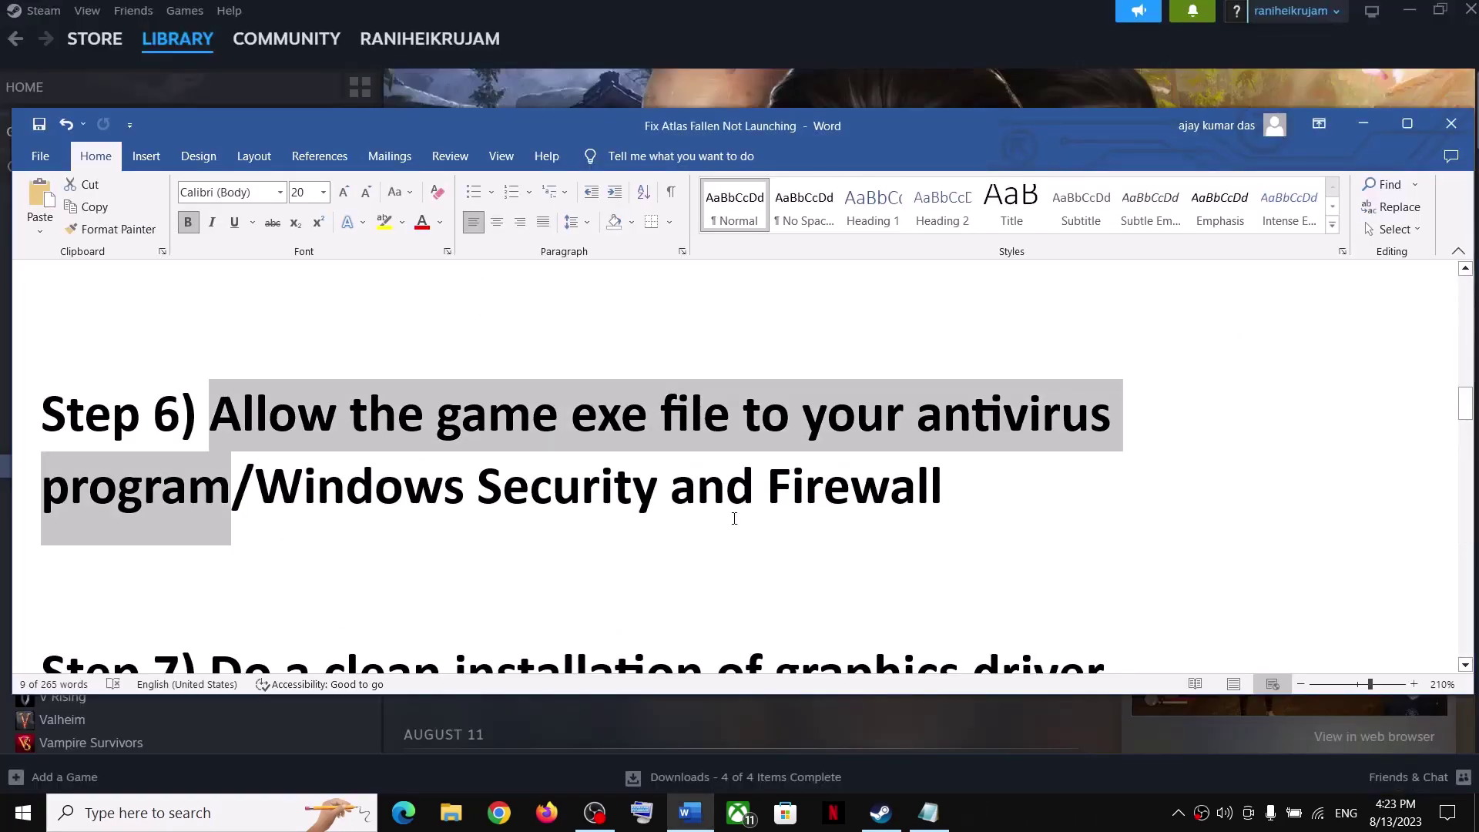
pyautogui.scroll(-1, 424, 549)
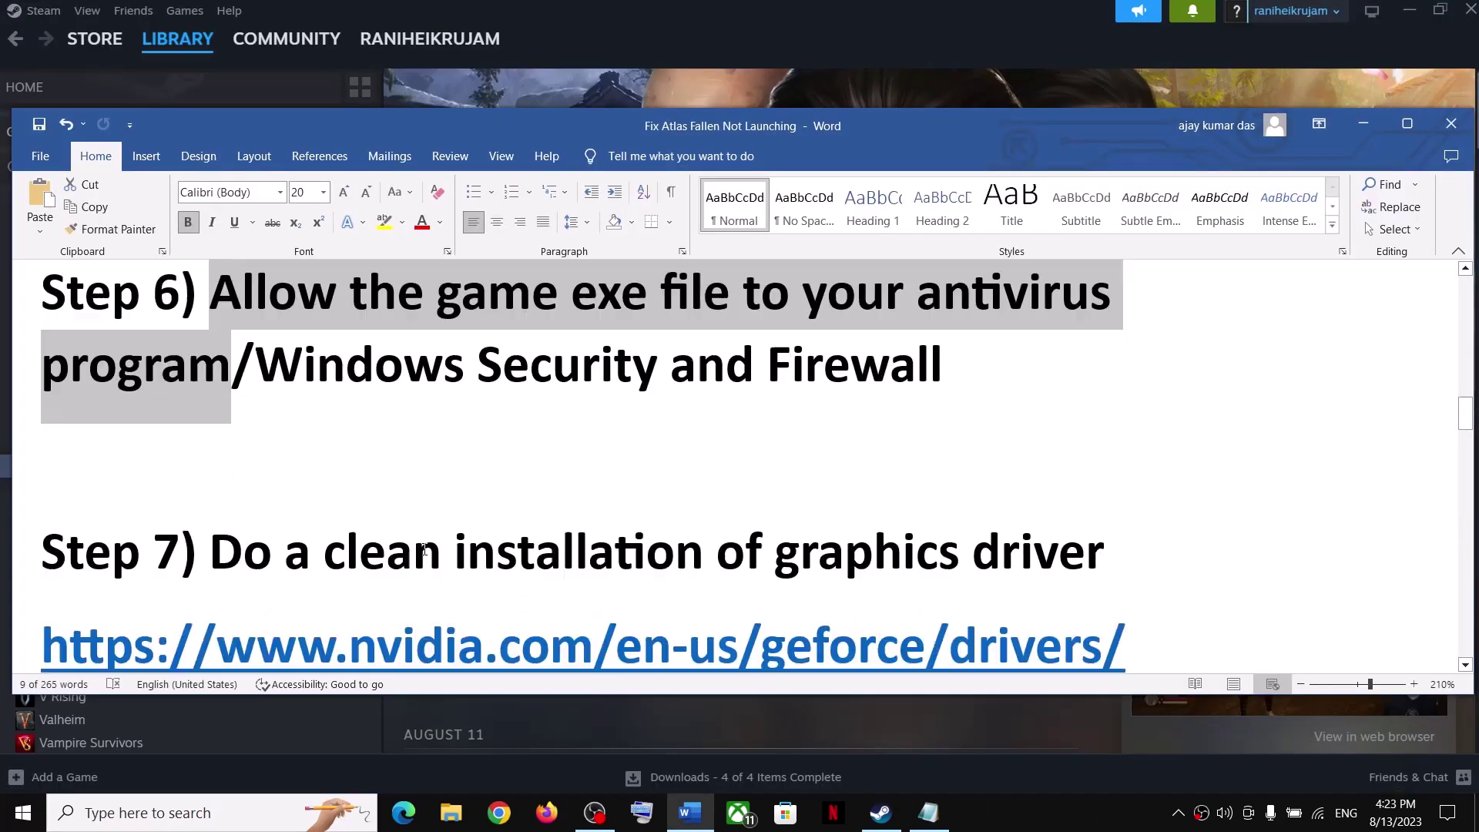
pyautogui.scroll(-1, 425, 550)
pyautogui.moveTo(210, 481); pyautogui.dragTo(971, 485)
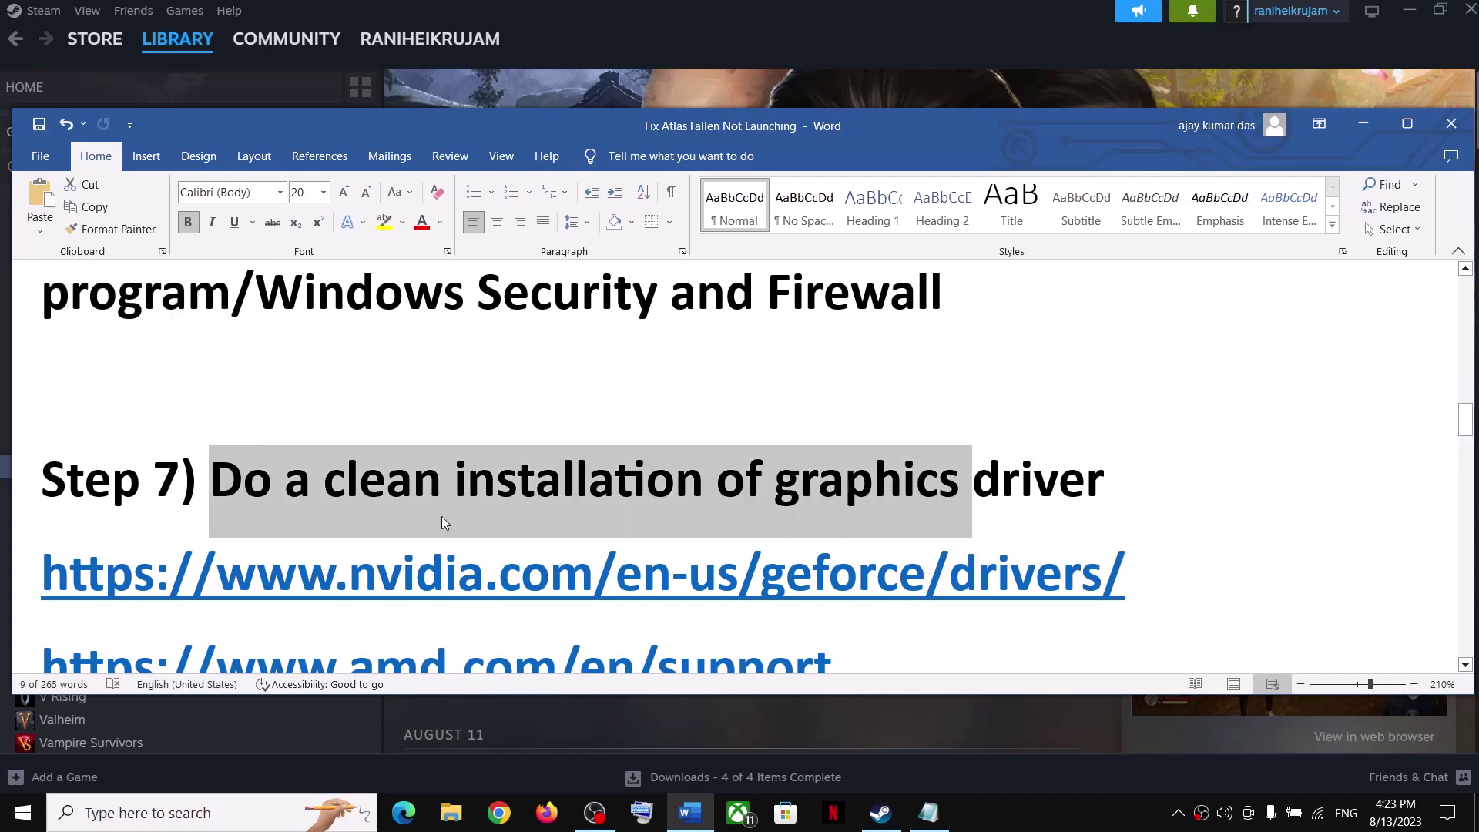
pyautogui.scroll(-1, 444, 523)
pyautogui.moveTo(193, 485); pyautogui.dragTo(976, 493)
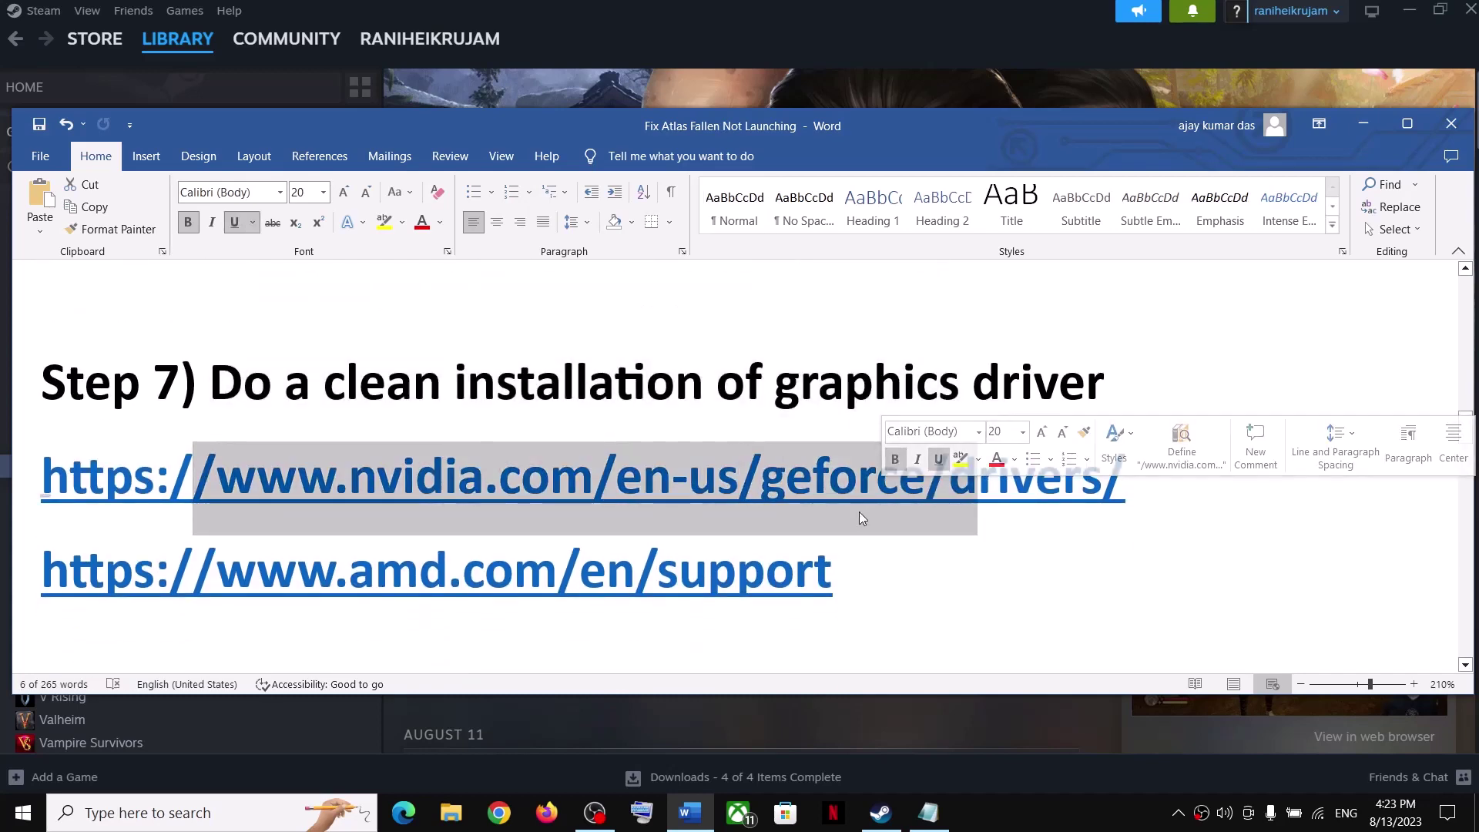
pyautogui.moveTo(42, 573); pyautogui.dragTo(865, 577)
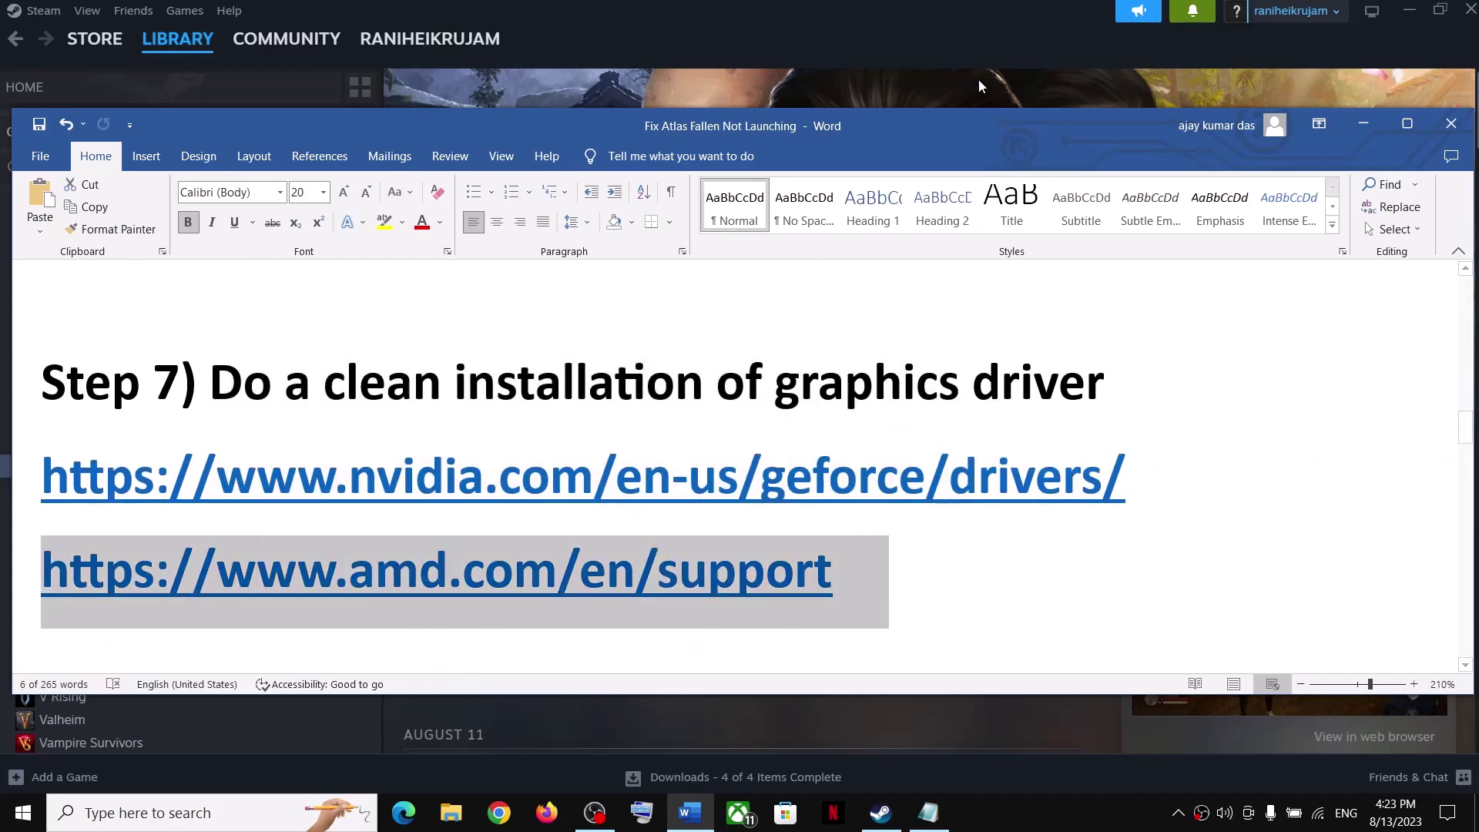
pyautogui.click(978, 78)
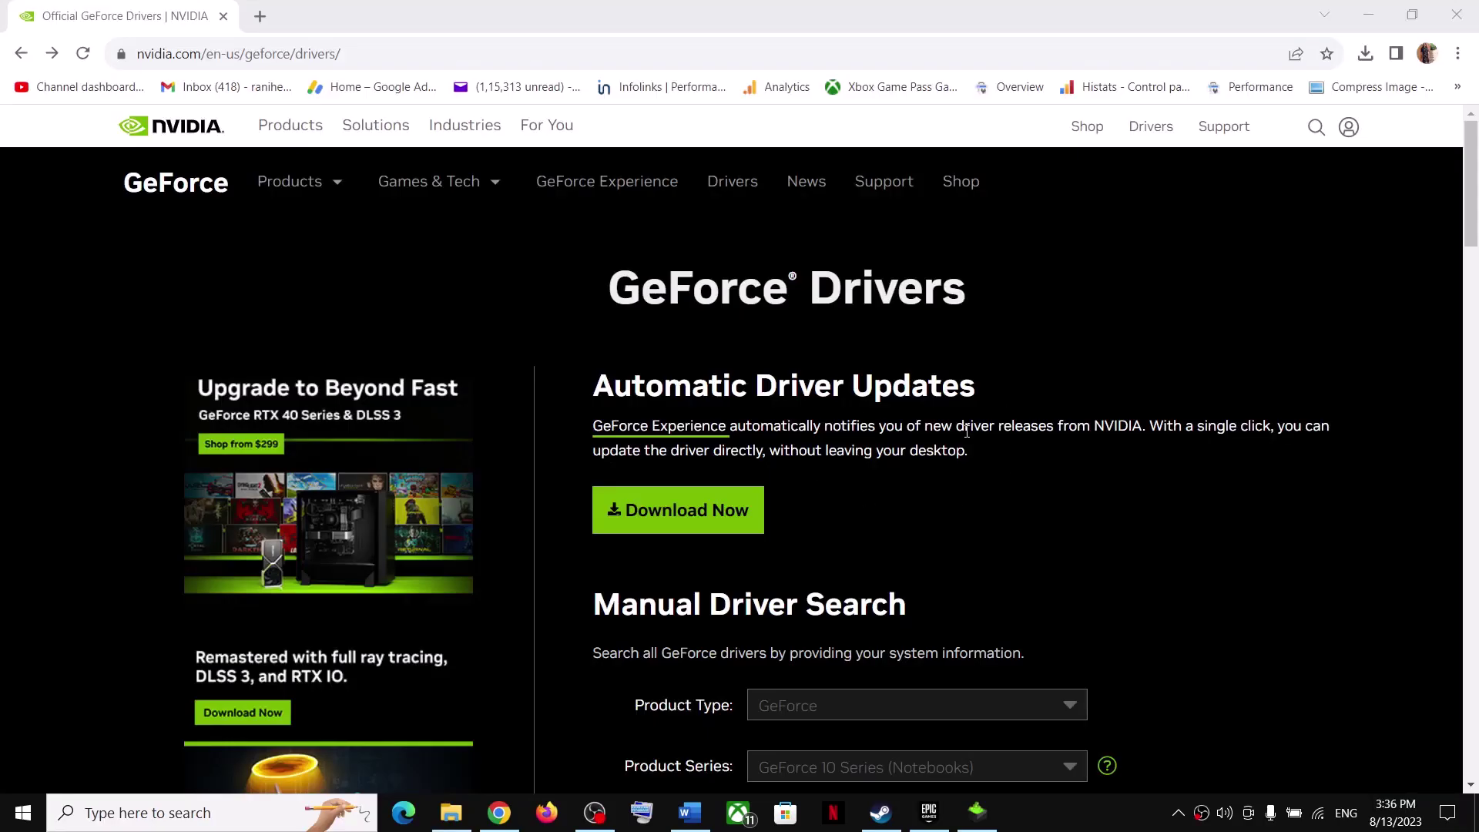
# Search NVIDIA drivers for GeForce 10 Series (Notebooks) GTX 1050 on Windows 10 64-bit.
pyautogui.scroll(-4, 787, 509)
pyautogui.click(884, 479)
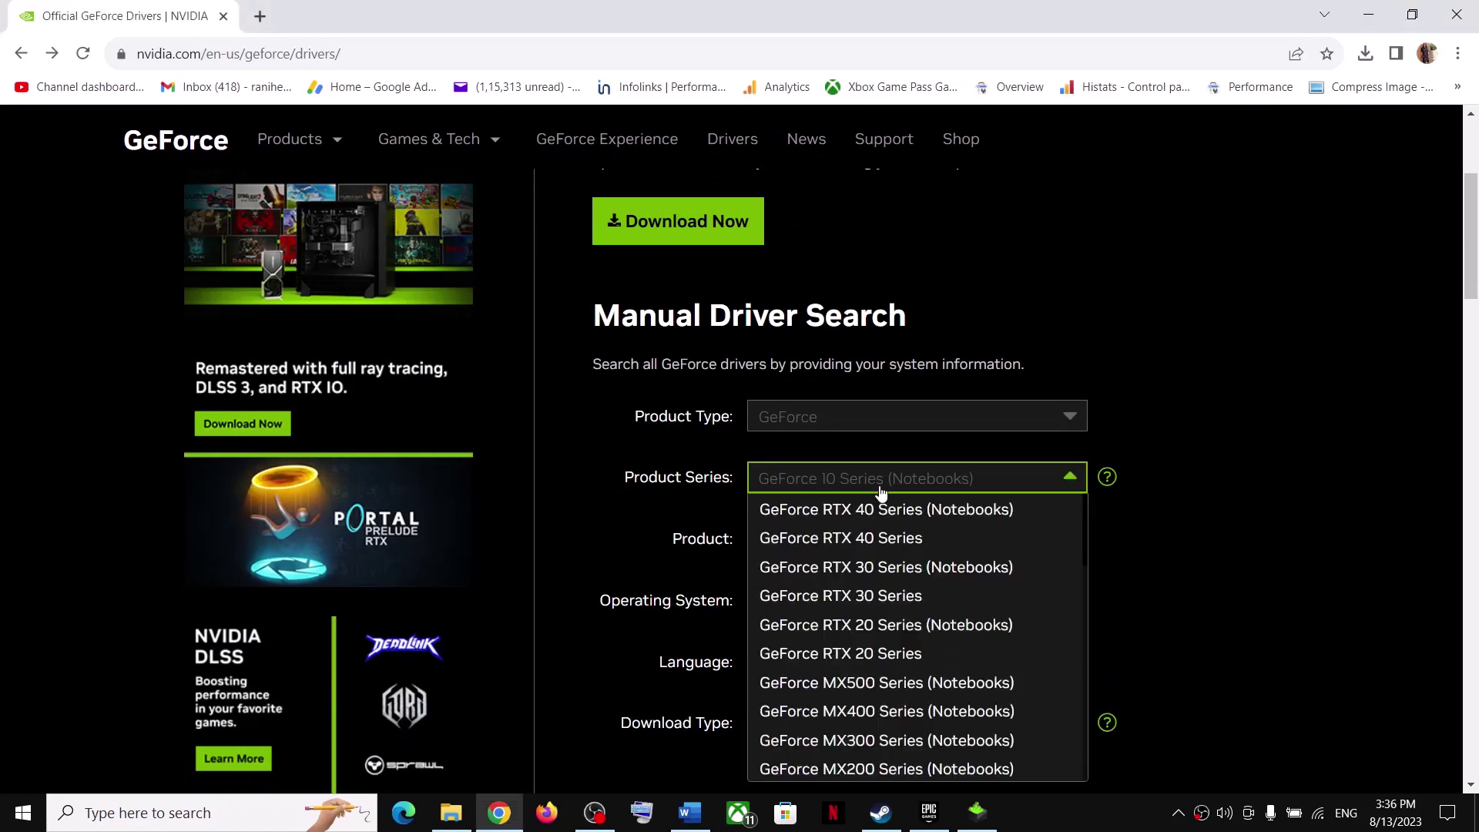
pyautogui.scroll(-4, 904, 677)
pyautogui.click(881, 623)
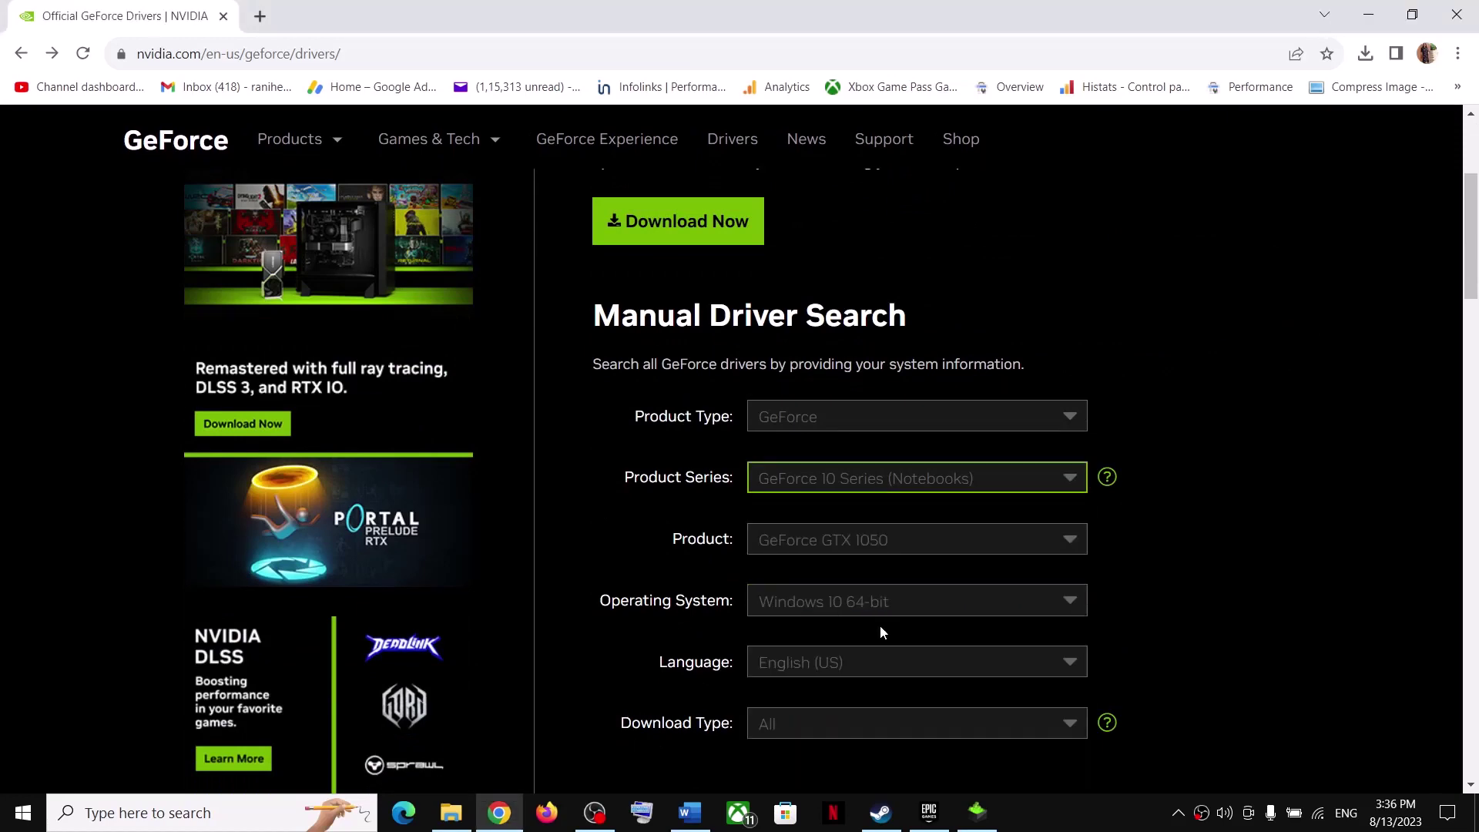
pyautogui.click(903, 543)
pyautogui.click(916, 685)
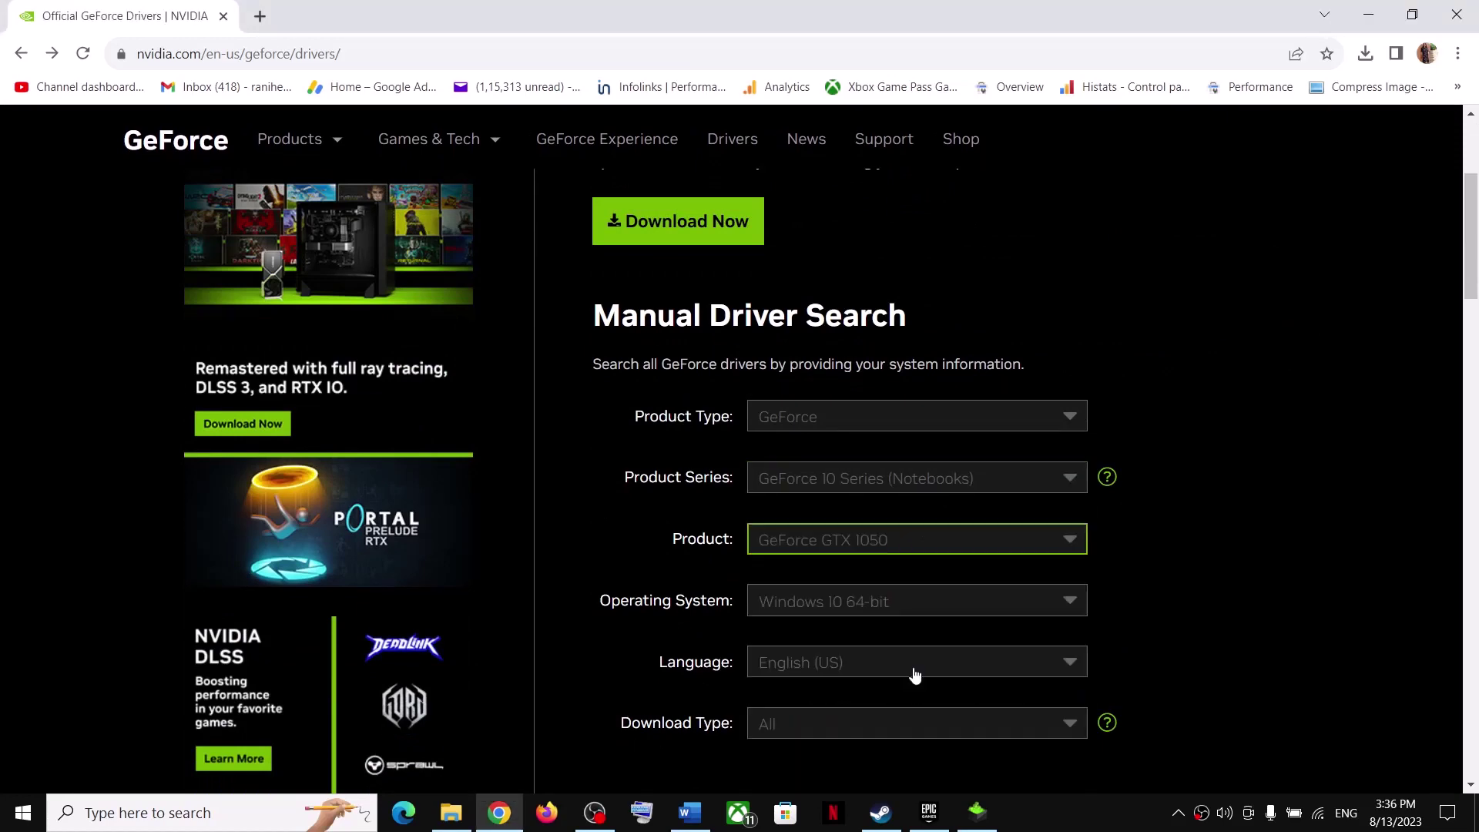
pyautogui.click(854, 611)
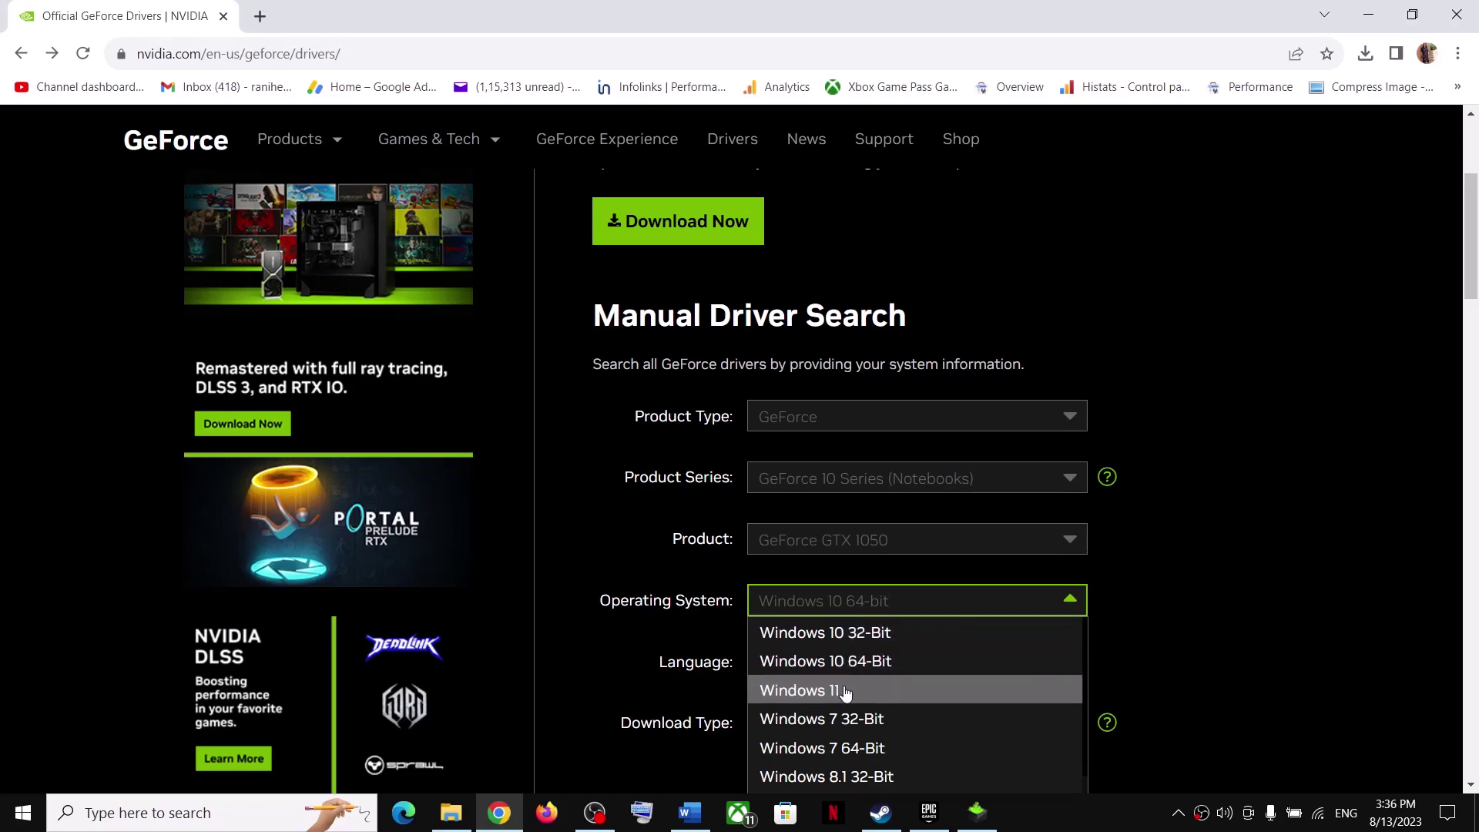
pyautogui.click(1095, 620)
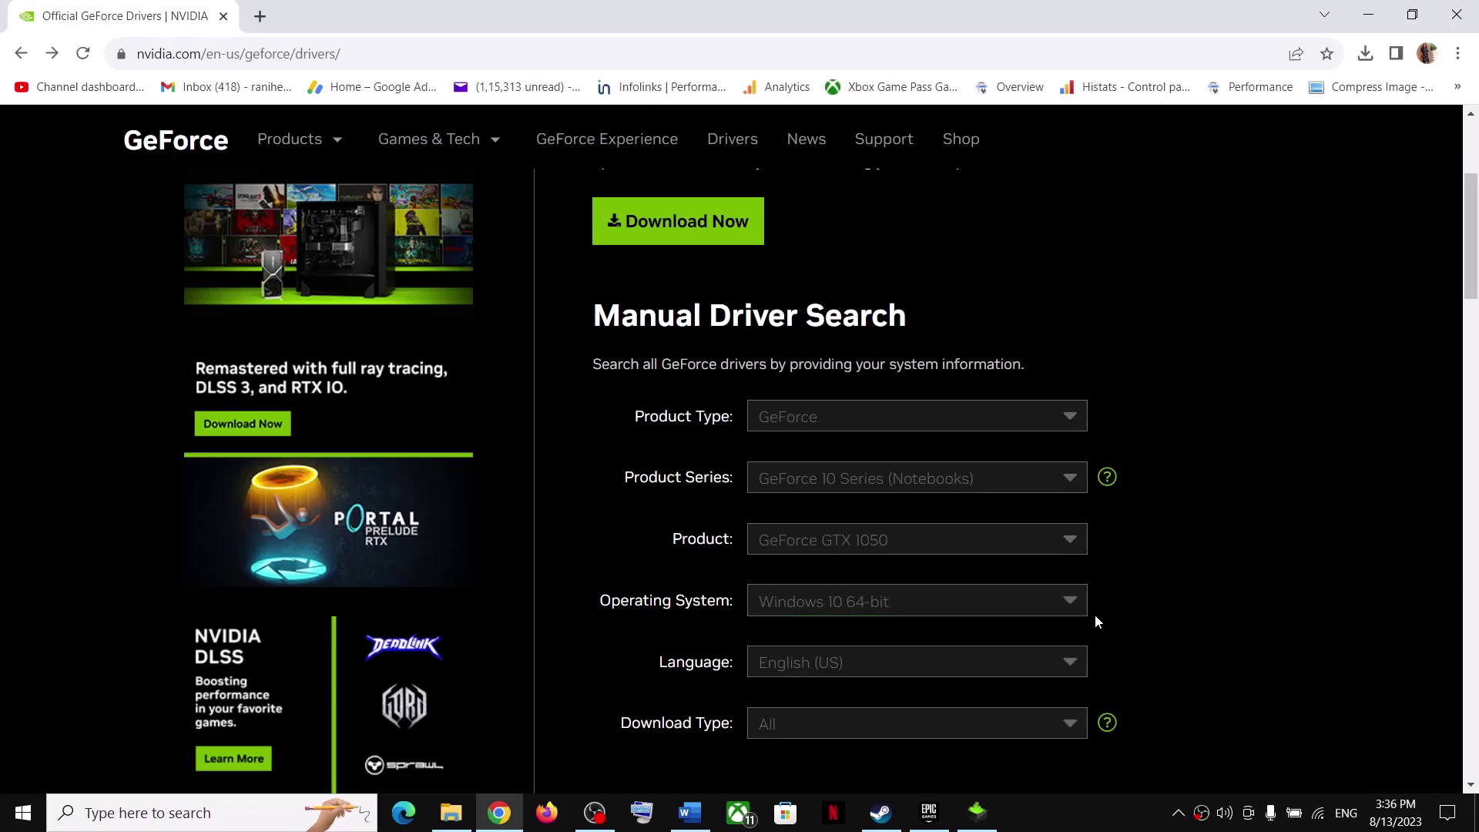
pyautogui.scroll(-2, 1001, 639)
pyautogui.click(1062, 643)
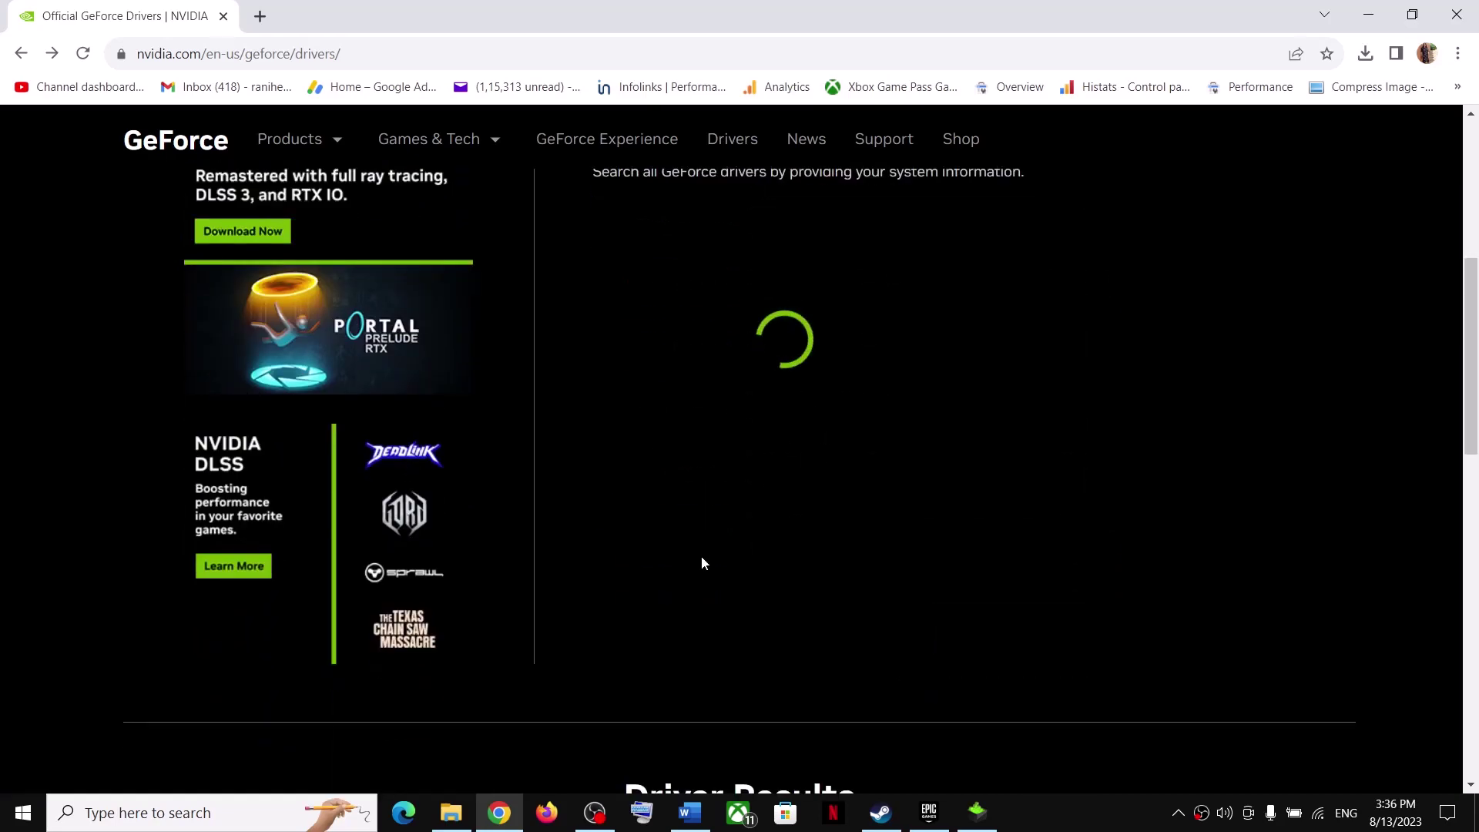
# Download the 536.99 Game Ready driver and keep the flagged download.
pyautogui.scroll(-2, 693, 539)
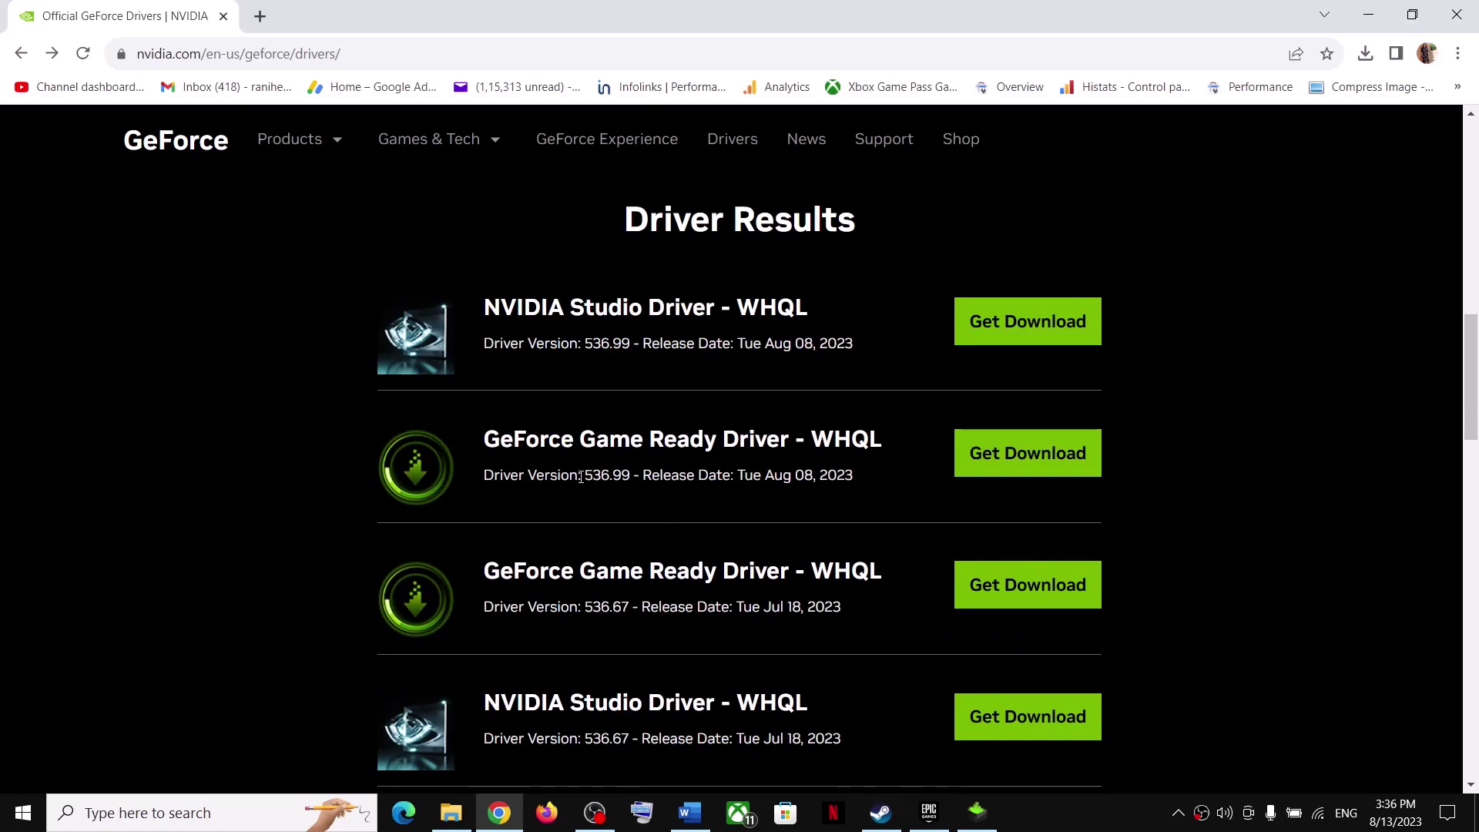
pyautogui.moveTo(486, 439); pyautogui.dragTo(836, 449)
pyautogui.moveTo(582, 479); pyautogui.dragTo(632, 477)
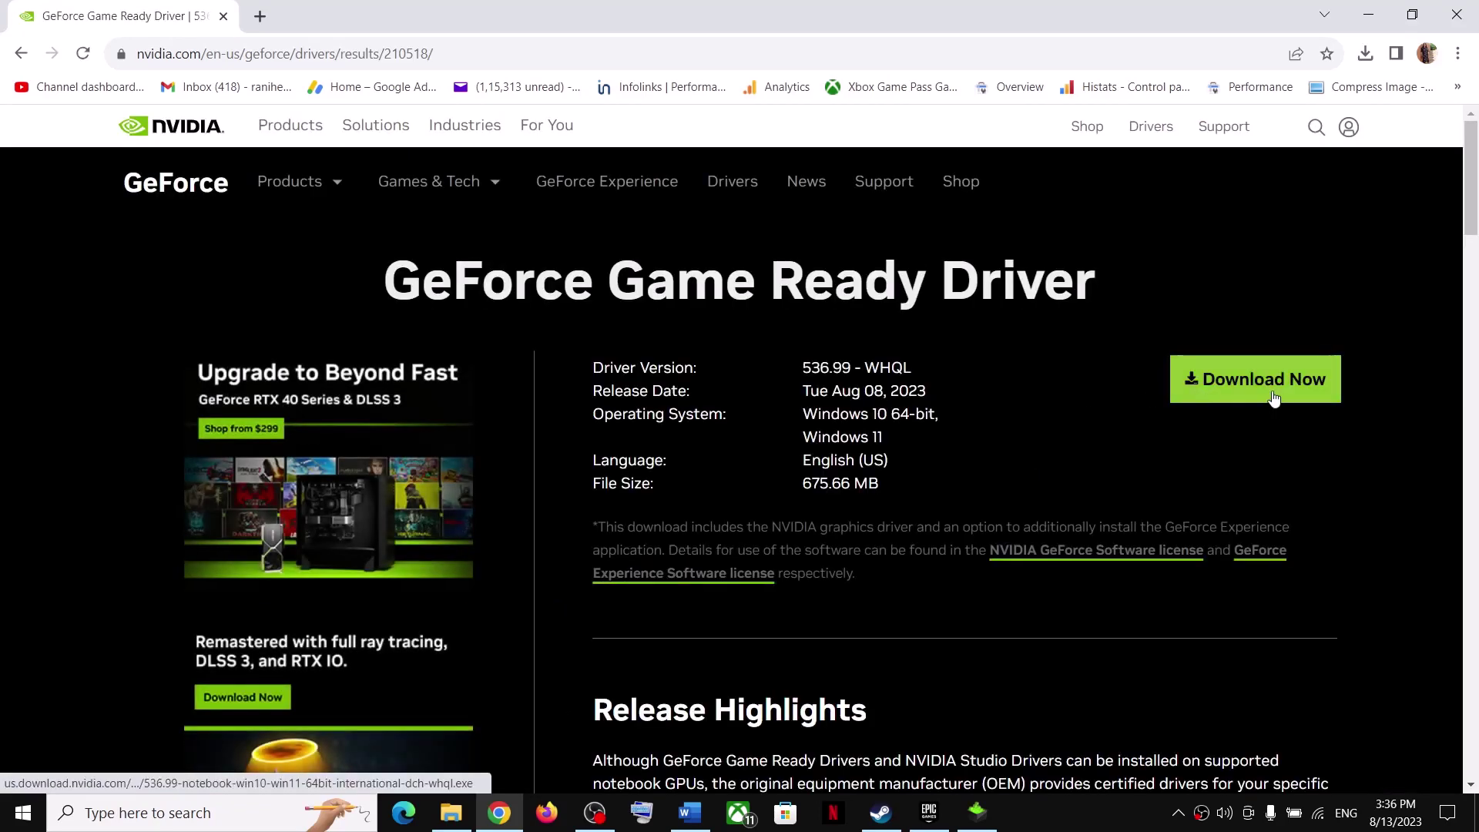
pyautogui.click(1273, 396)
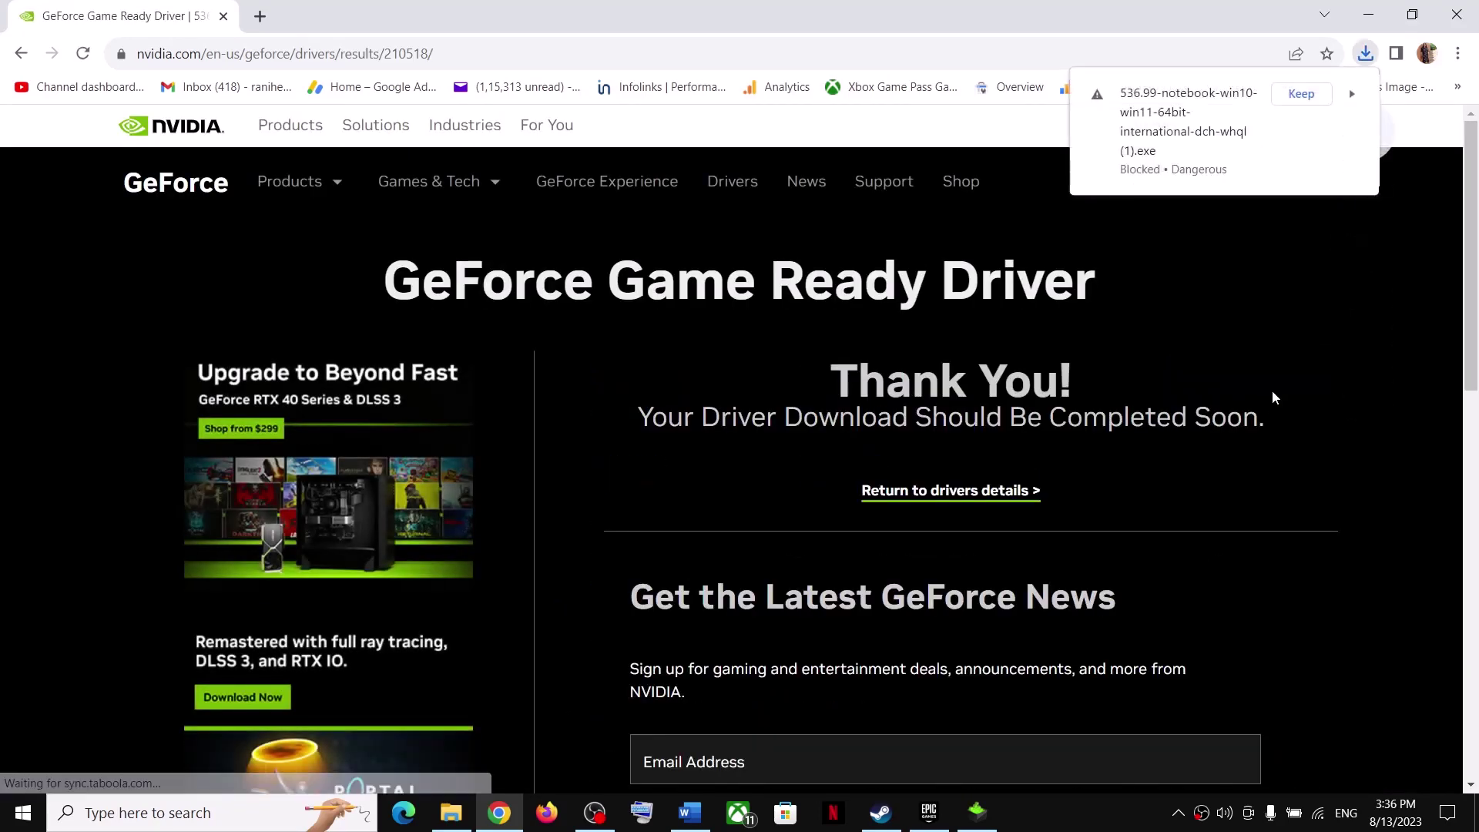
pyautogui.click(1306, 89)
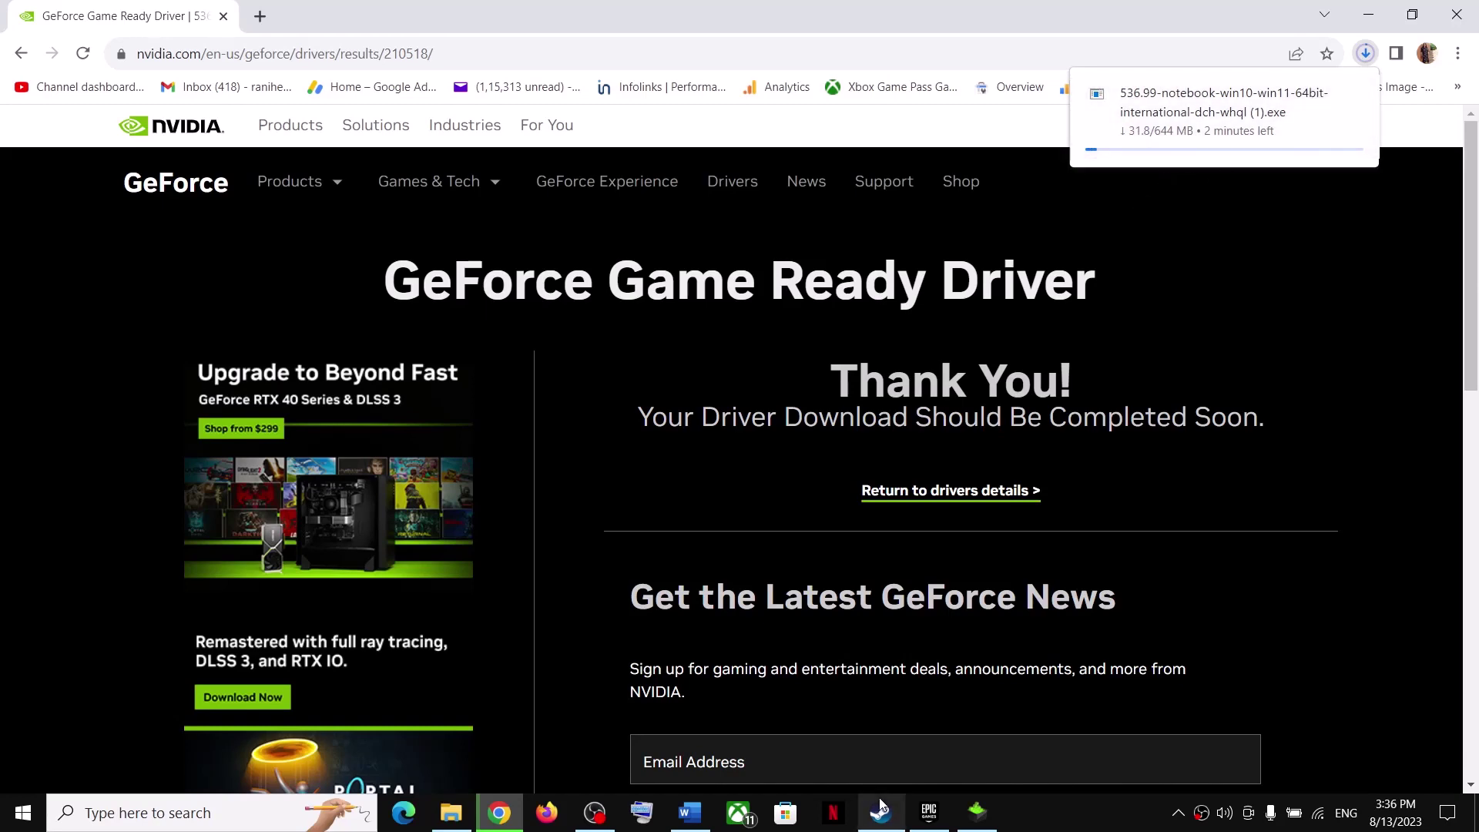
# Accept the NVIDIA license, choose Custom (Advanced), and tick Perform a clean installation.
pyautogui.click(976, 818)
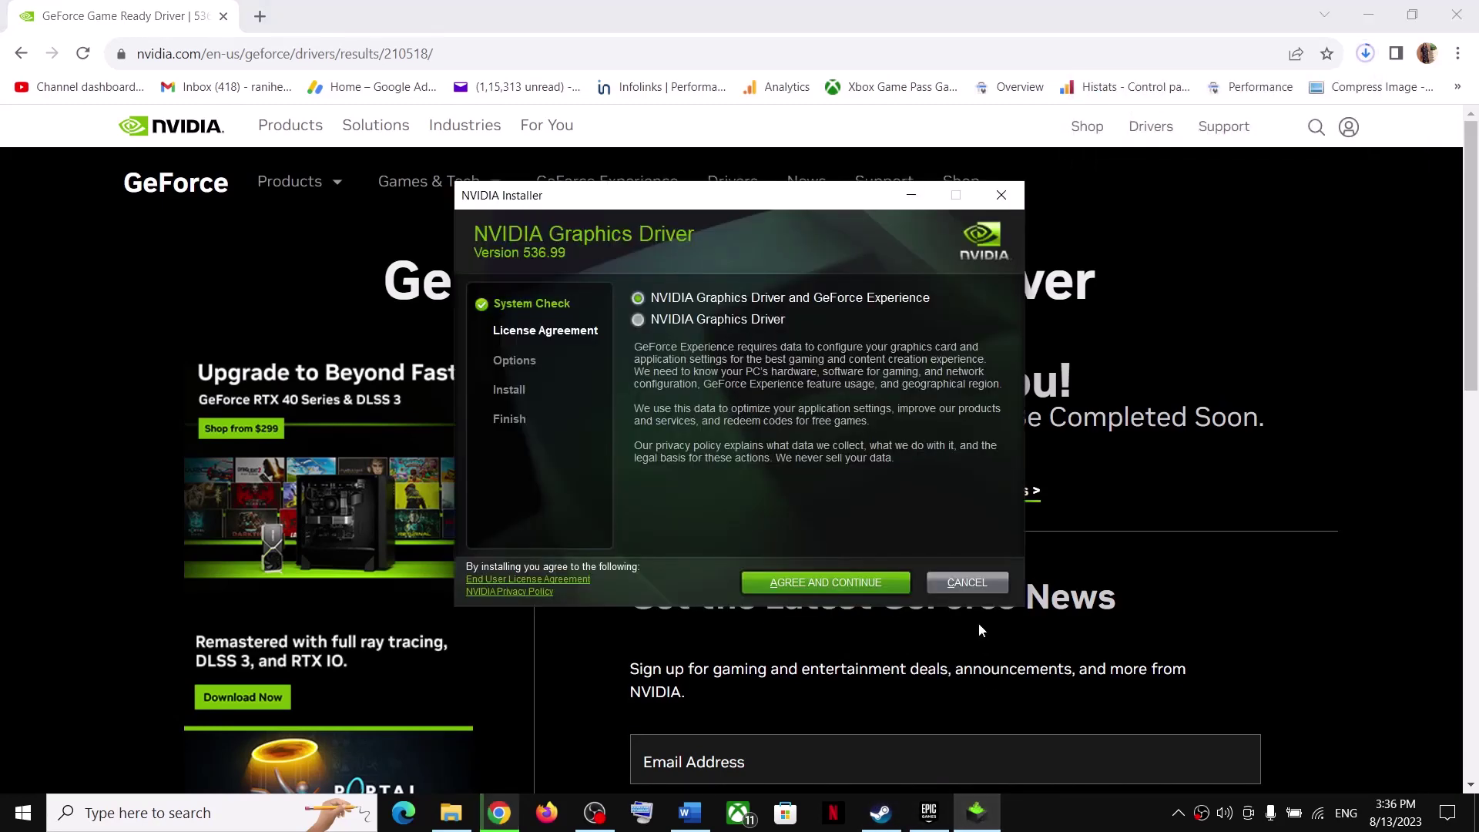
pyautogui.click(818, 581)
pyautogui.click(639, 410)
pyautogui.click(851, 582)
pyautogui.click(647, 475)
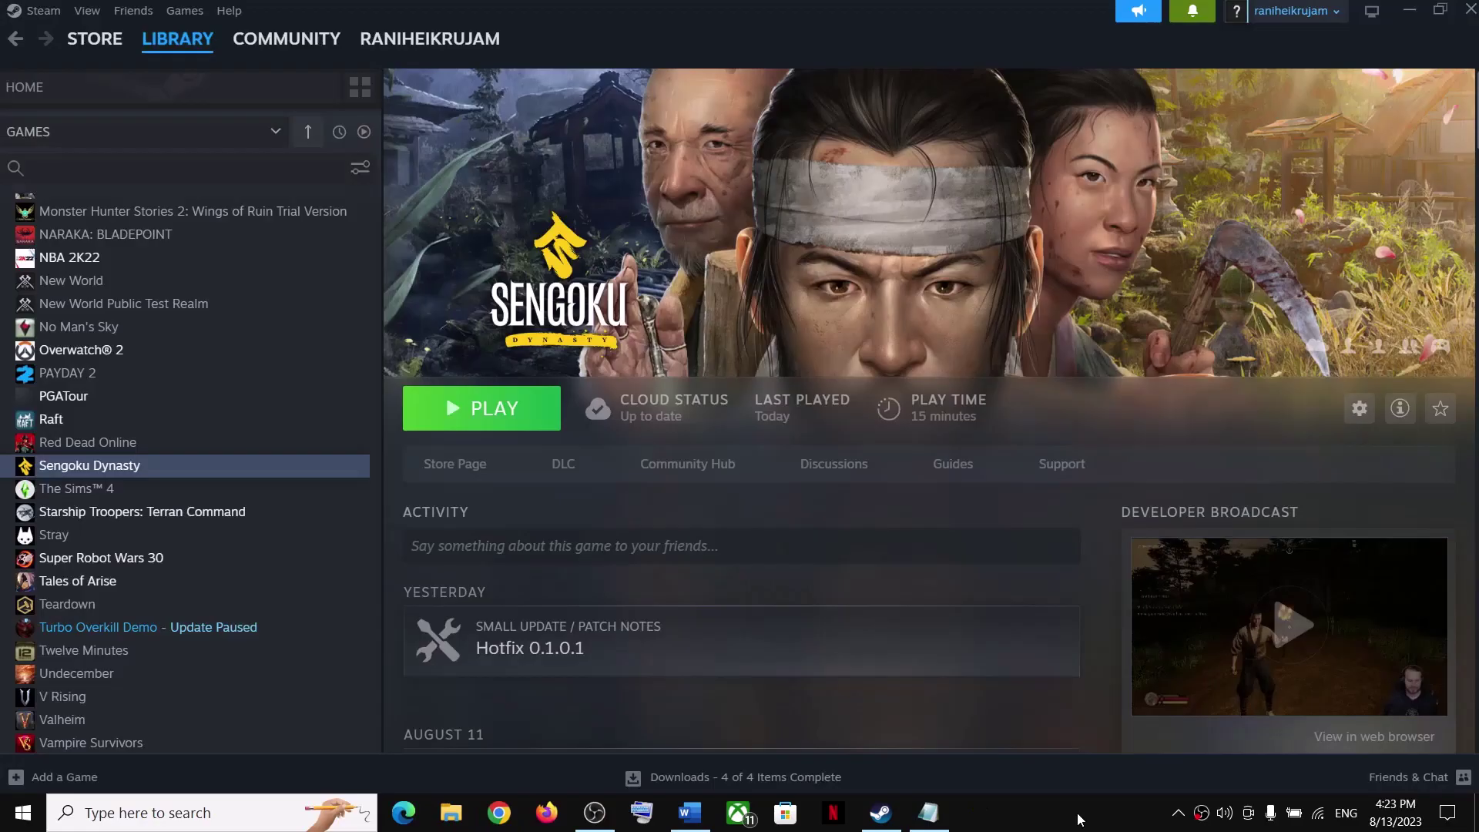
# Open Step 7's nvidia.com/en-us/geforce/drivers link from the Word guide in a new tab.
pyautogui.click(690, 821)
pyautogui.scroll(-5, 400, 490)
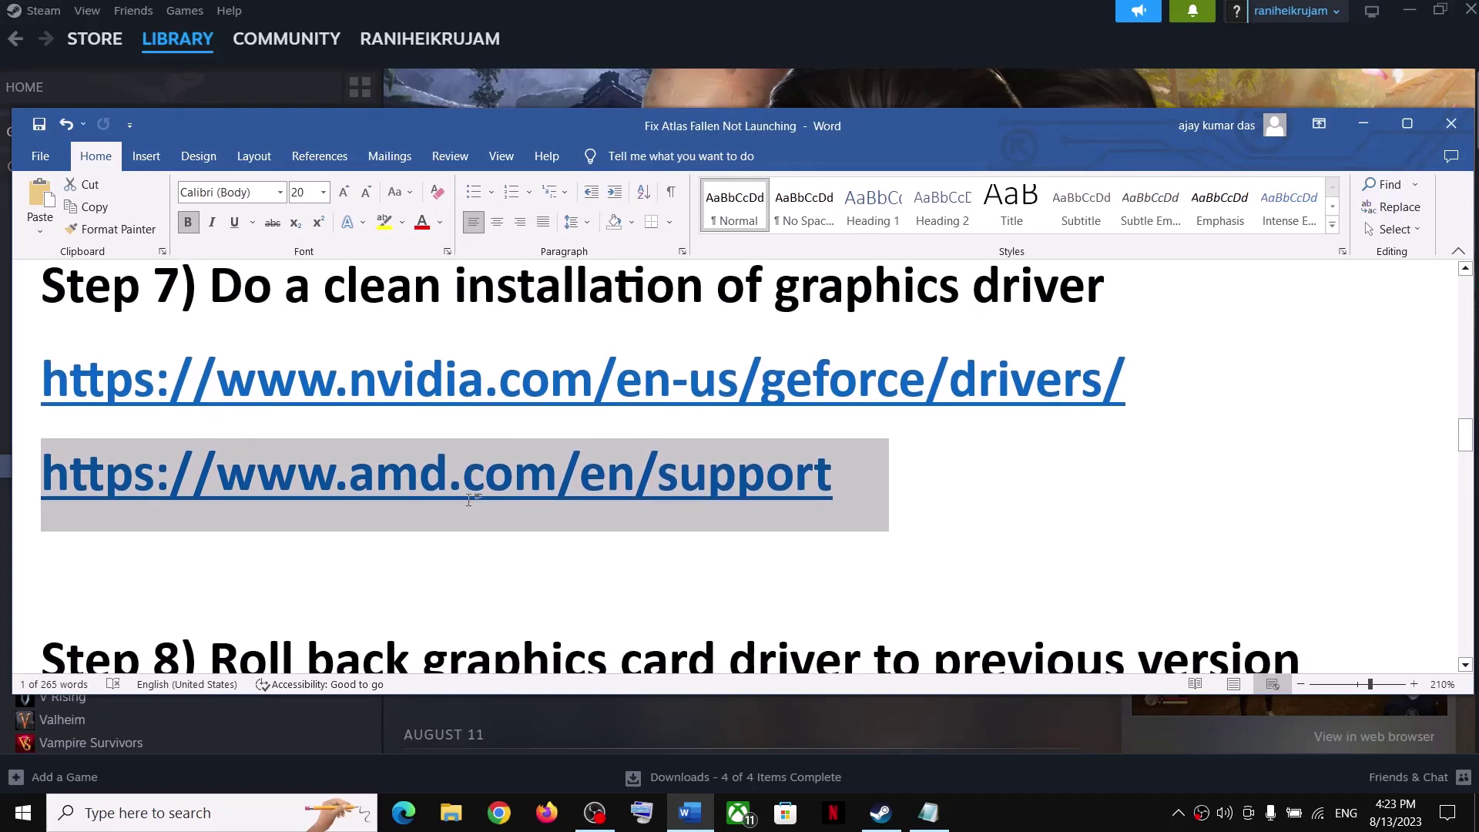
pyautogui.scroll(3, 862, 512)
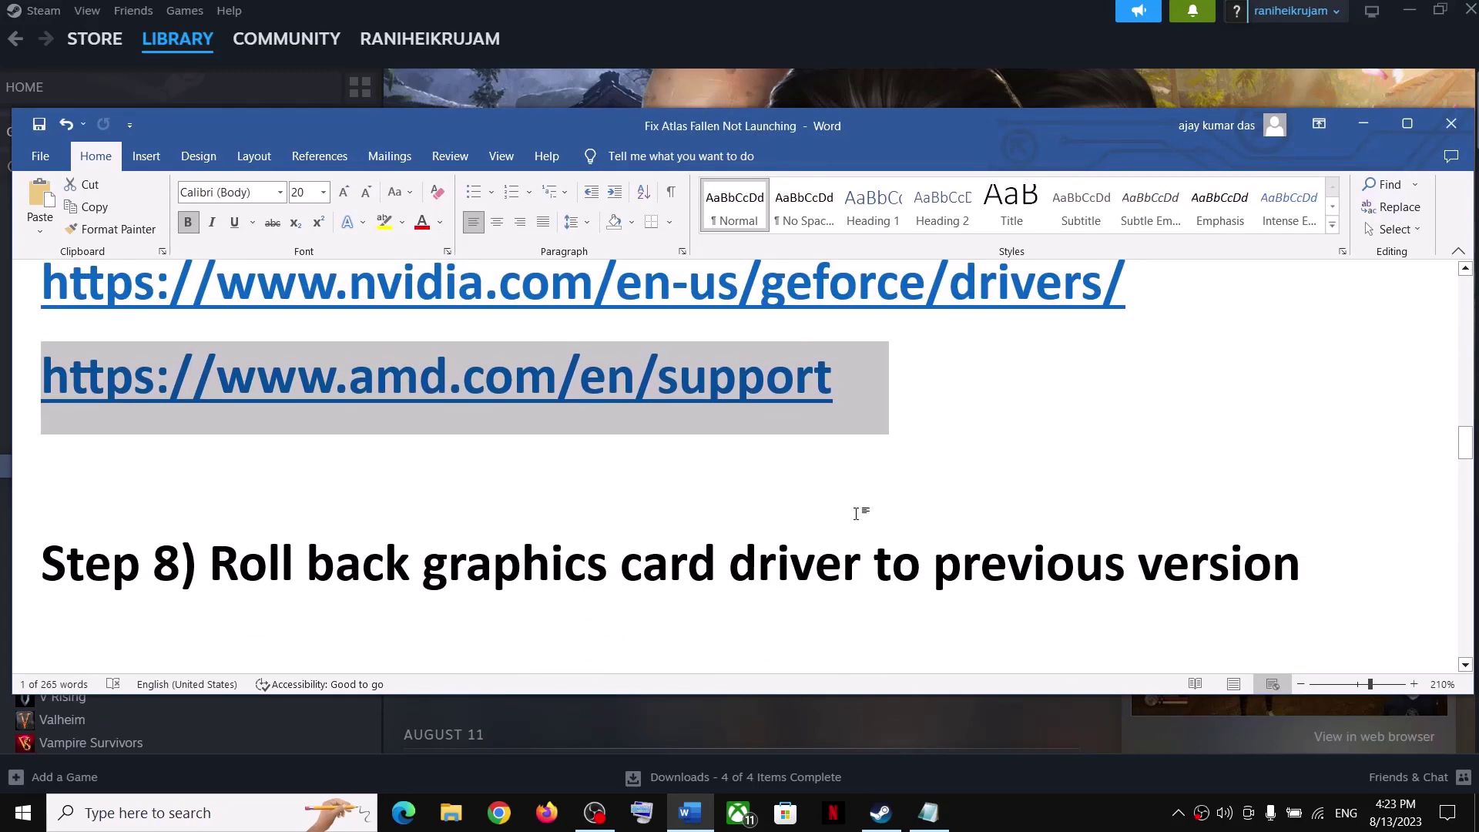
pyautogui.click(53, 369)
pyautogui.keyDown('ctrl'); pyautogui.click(53, 378); pyautogui.keyUp('ctrl')
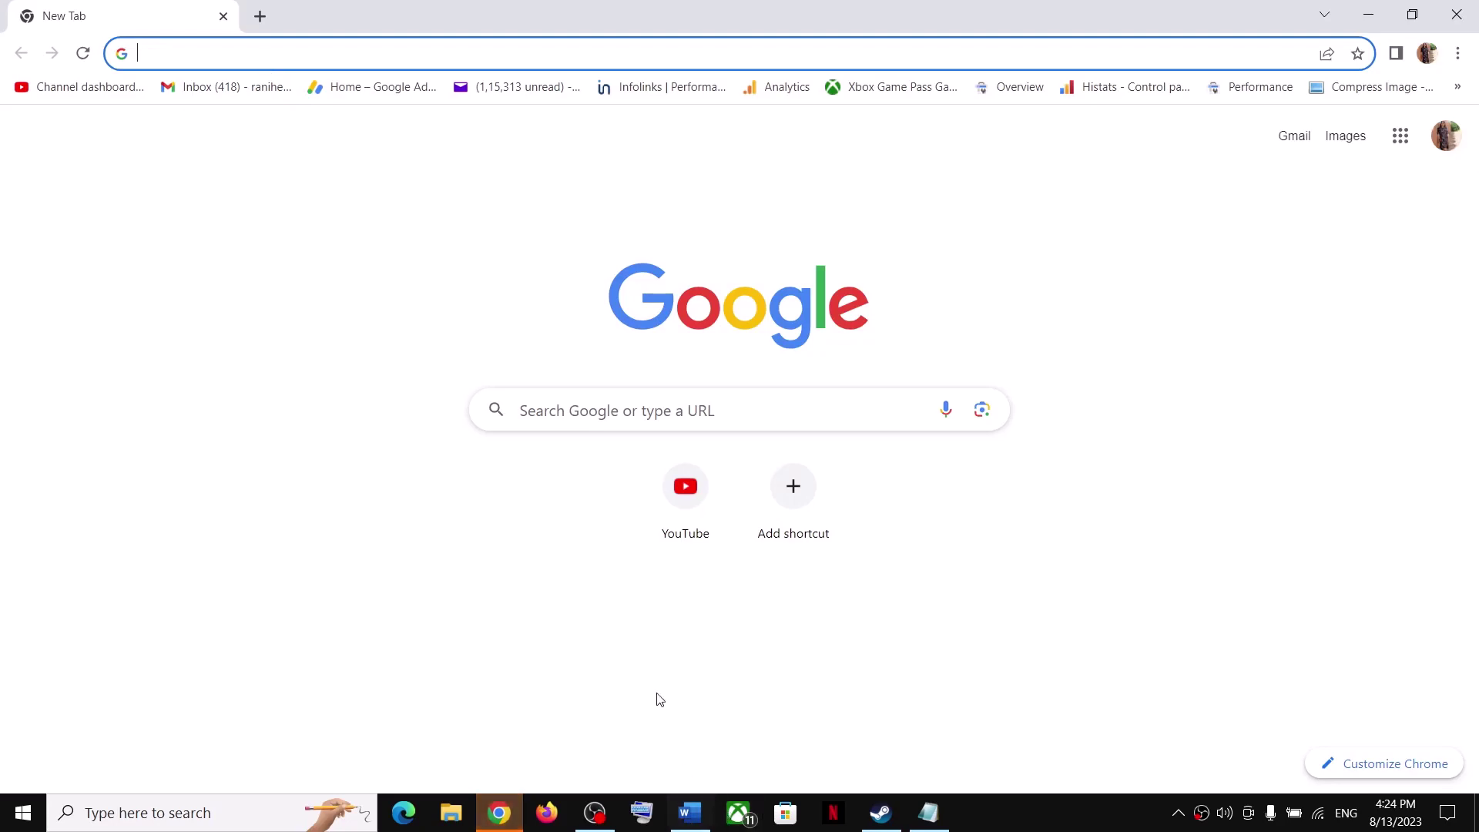
# Paste the NVIDIA drivers URL into the new Chrome tab and load the page.
pyautogui.hotkey('alt', 'Tab')
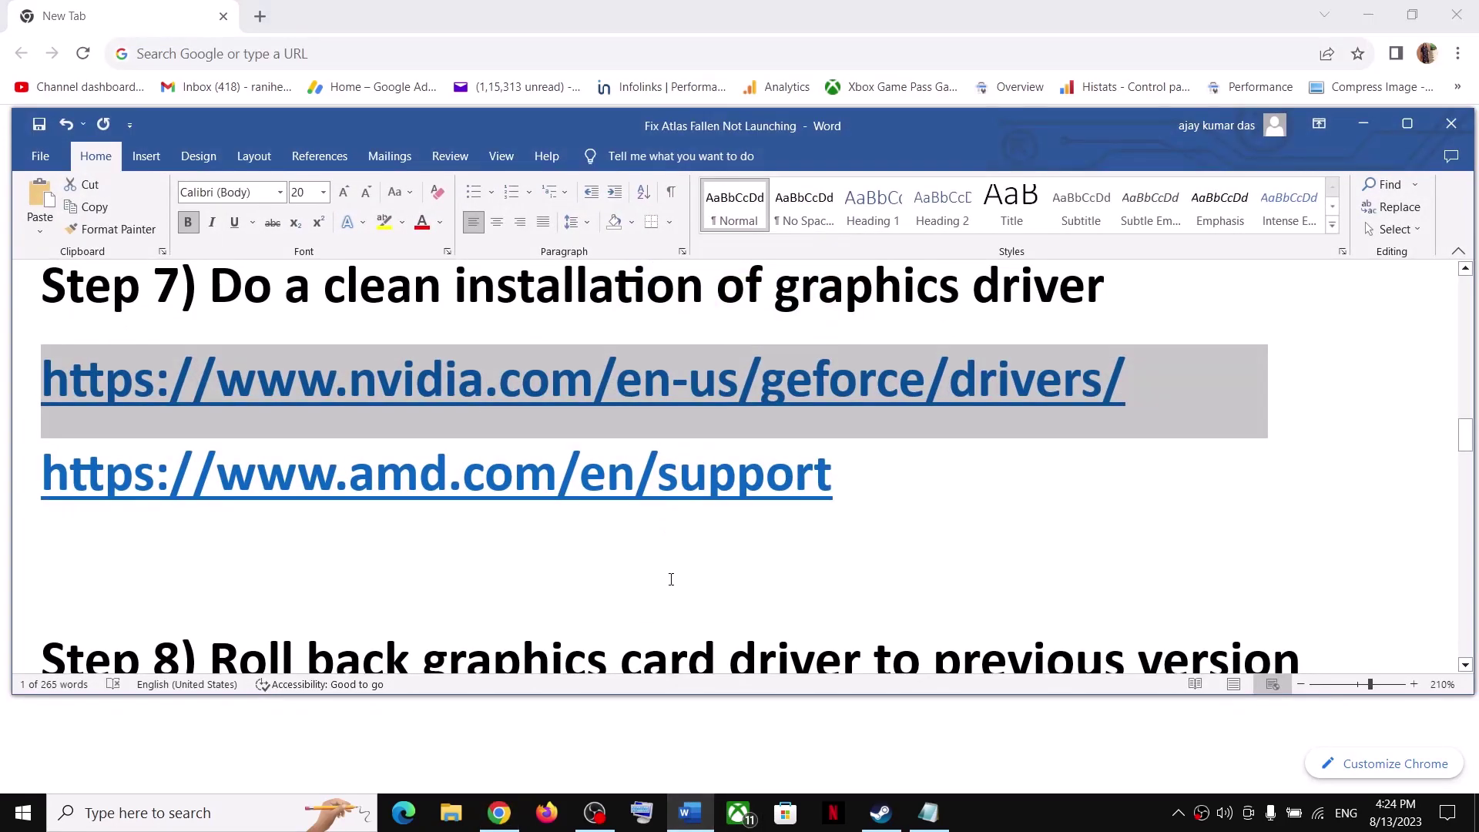
pyautogui.hotkey('alt', 'Tab')
pyautogui.write('https://www.nvidia.com/en-us/geforce/drivers/')
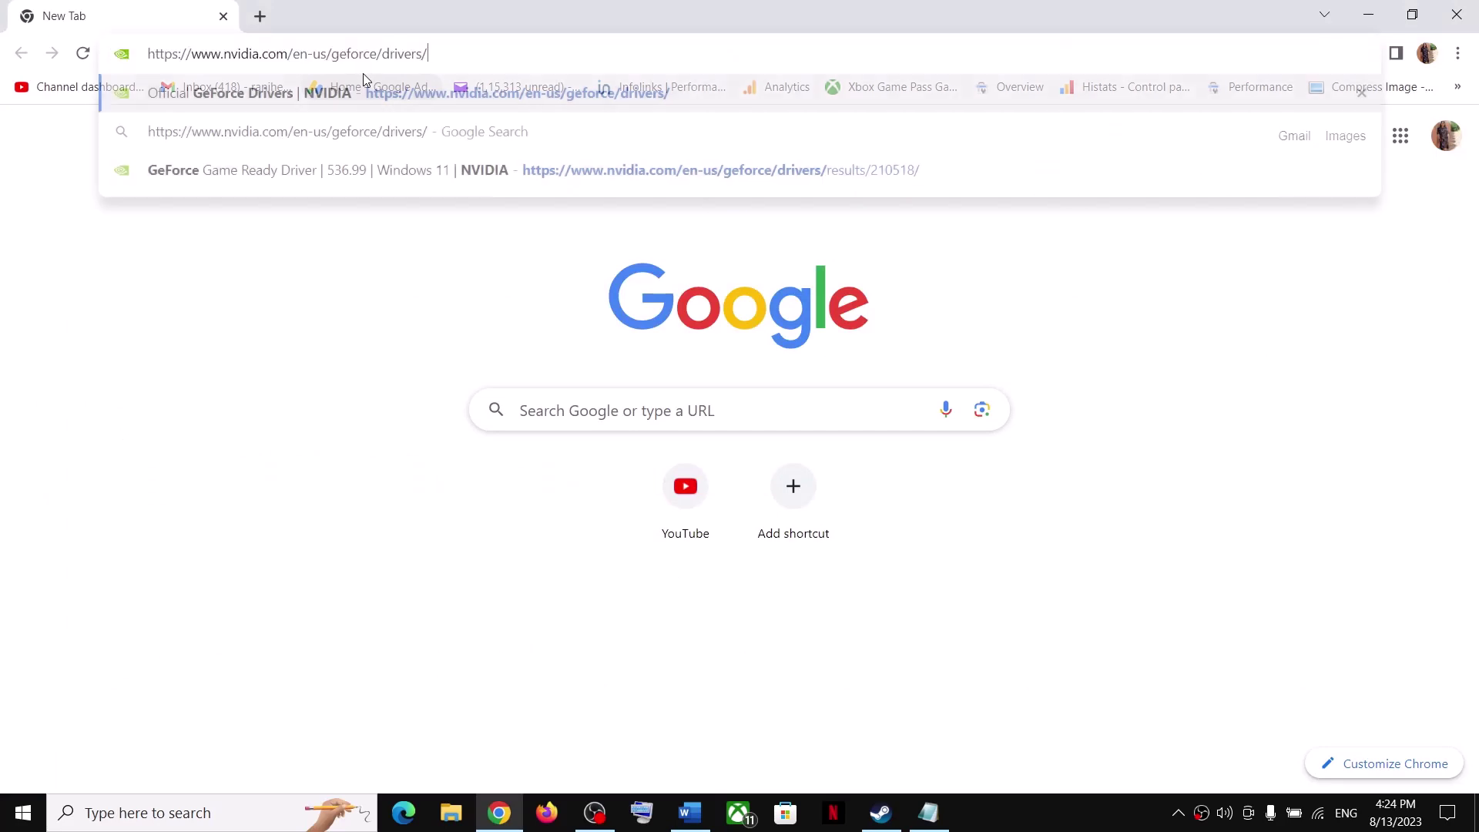
pyautogui.press('Return')
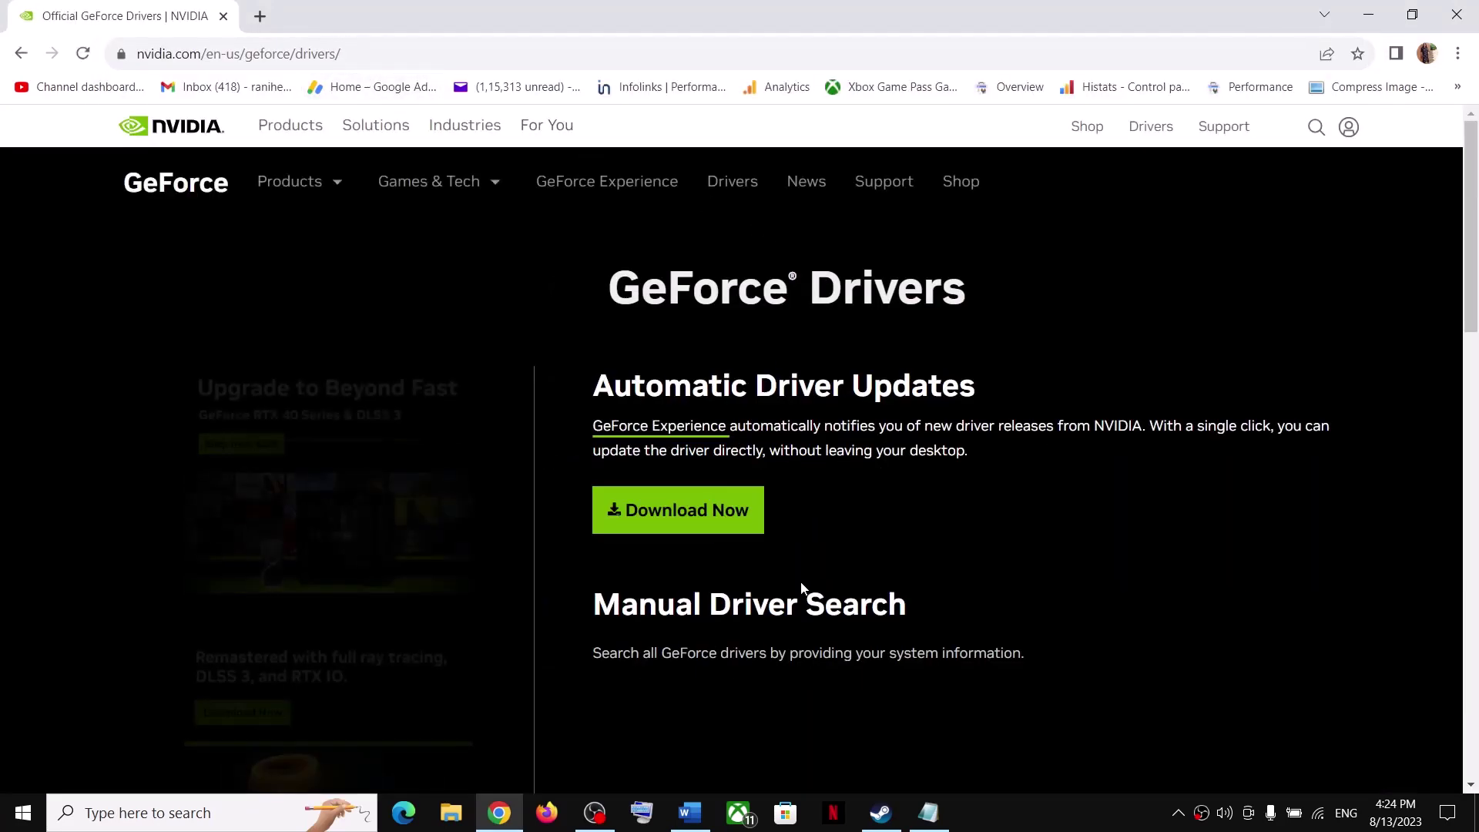
pyautogui.scroll(-1, 849, 598)
pyautogui.scroll(-4, 851, 597)
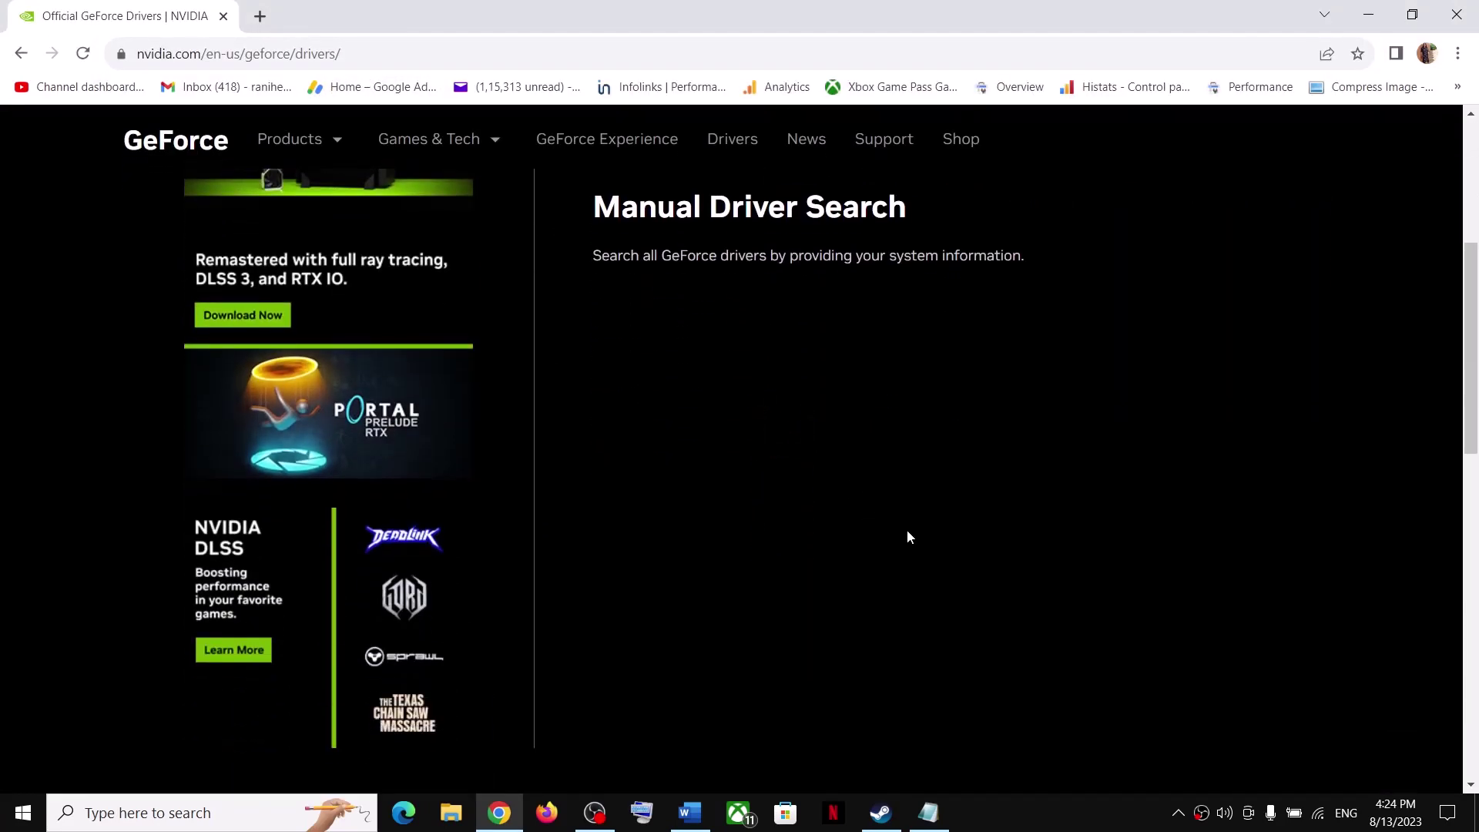
# Search for GeForce 10 Series (Notebooks) GTX 1050 drivers for Windows 11.
pyautogui.click(891, 291)
pyautogui.scroll(-3, 897, 532)
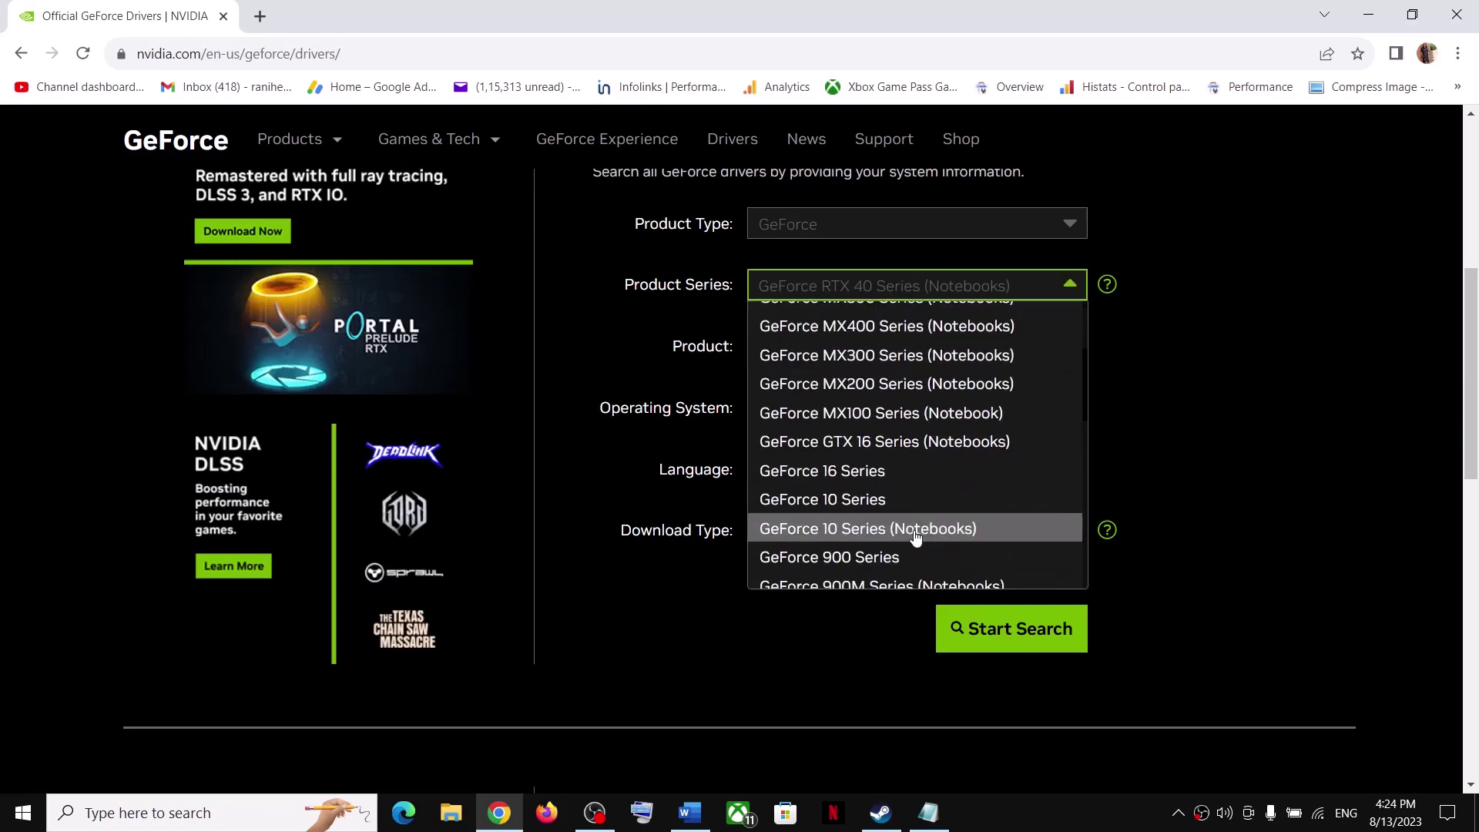
pyautogui.click(891, 528)
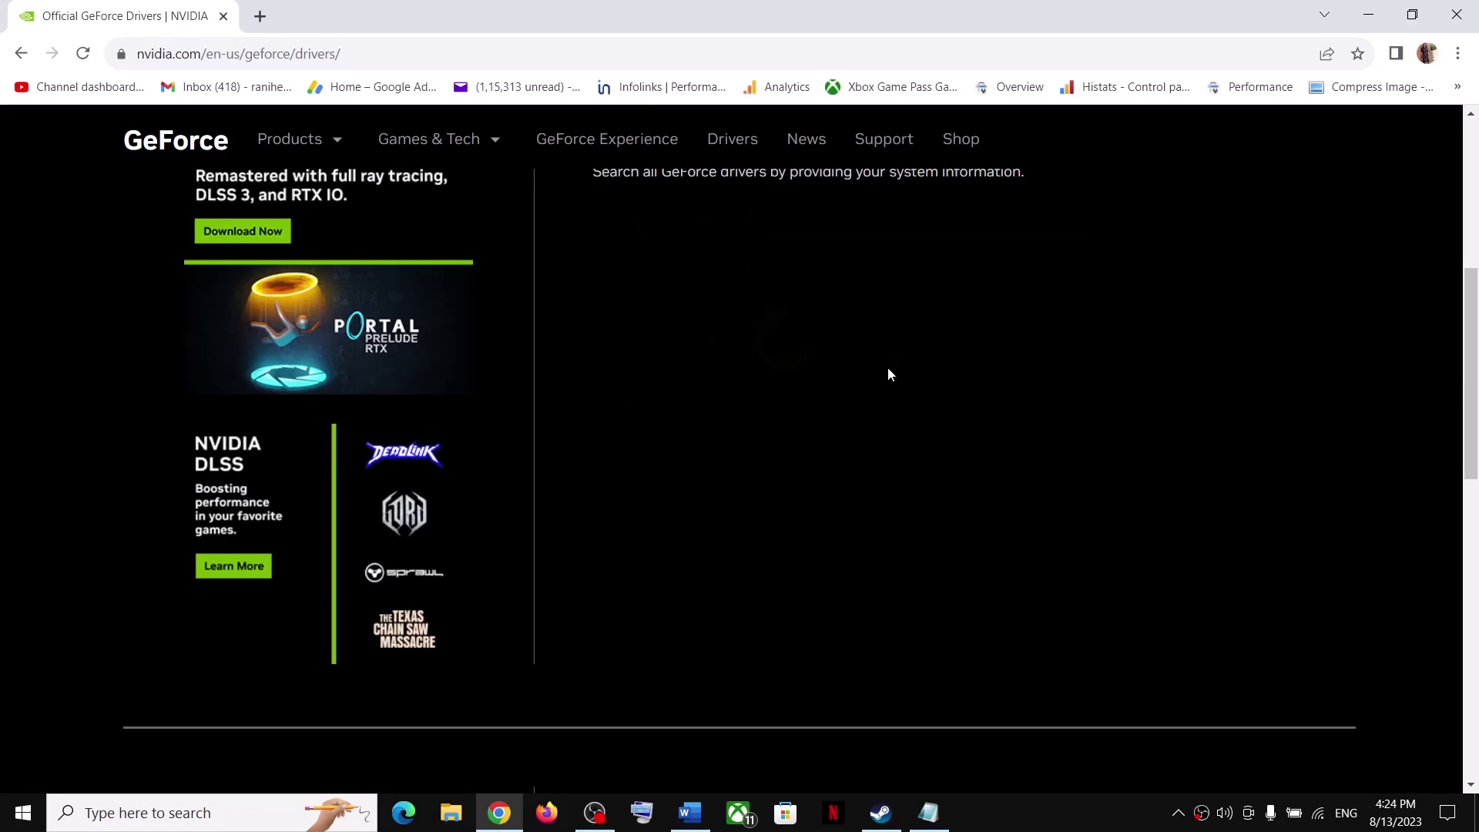
pyautogui.click(869, 348)
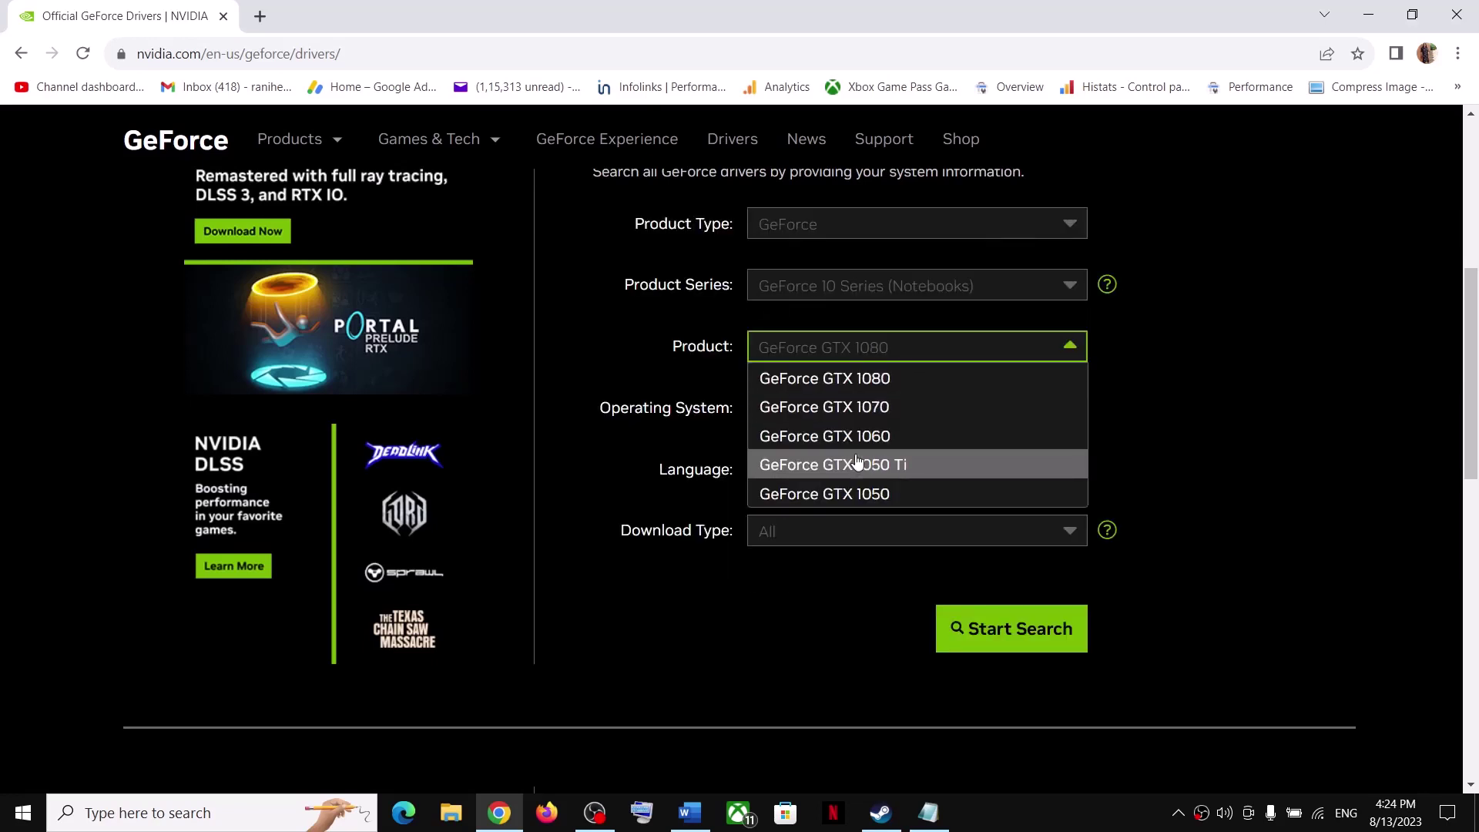
pyautogui.click(852, 491)
pyautogui.click(846, 415)
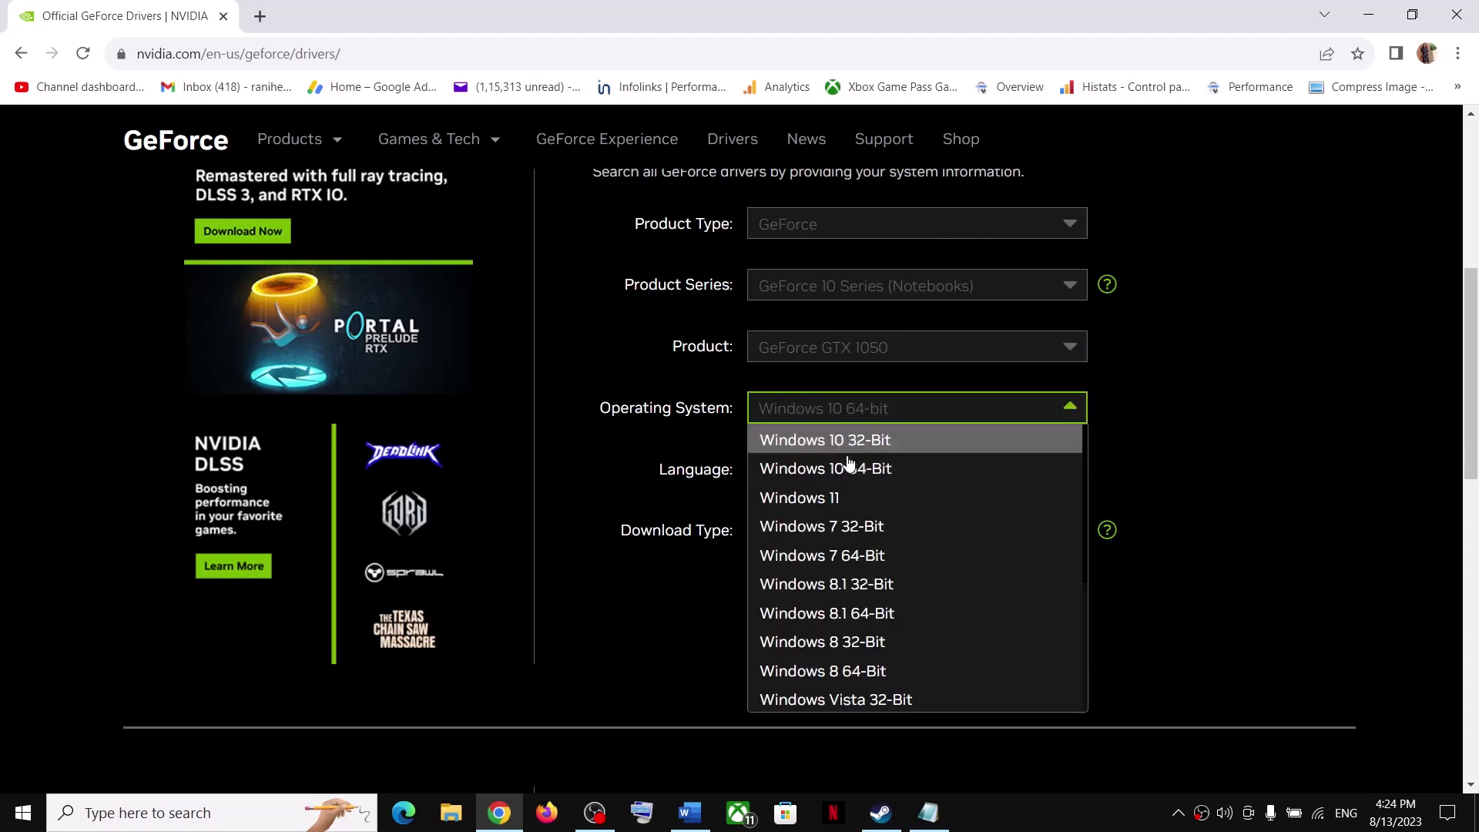
pyautogui.click(849, 499)
pyautogui.click(1007, 631)
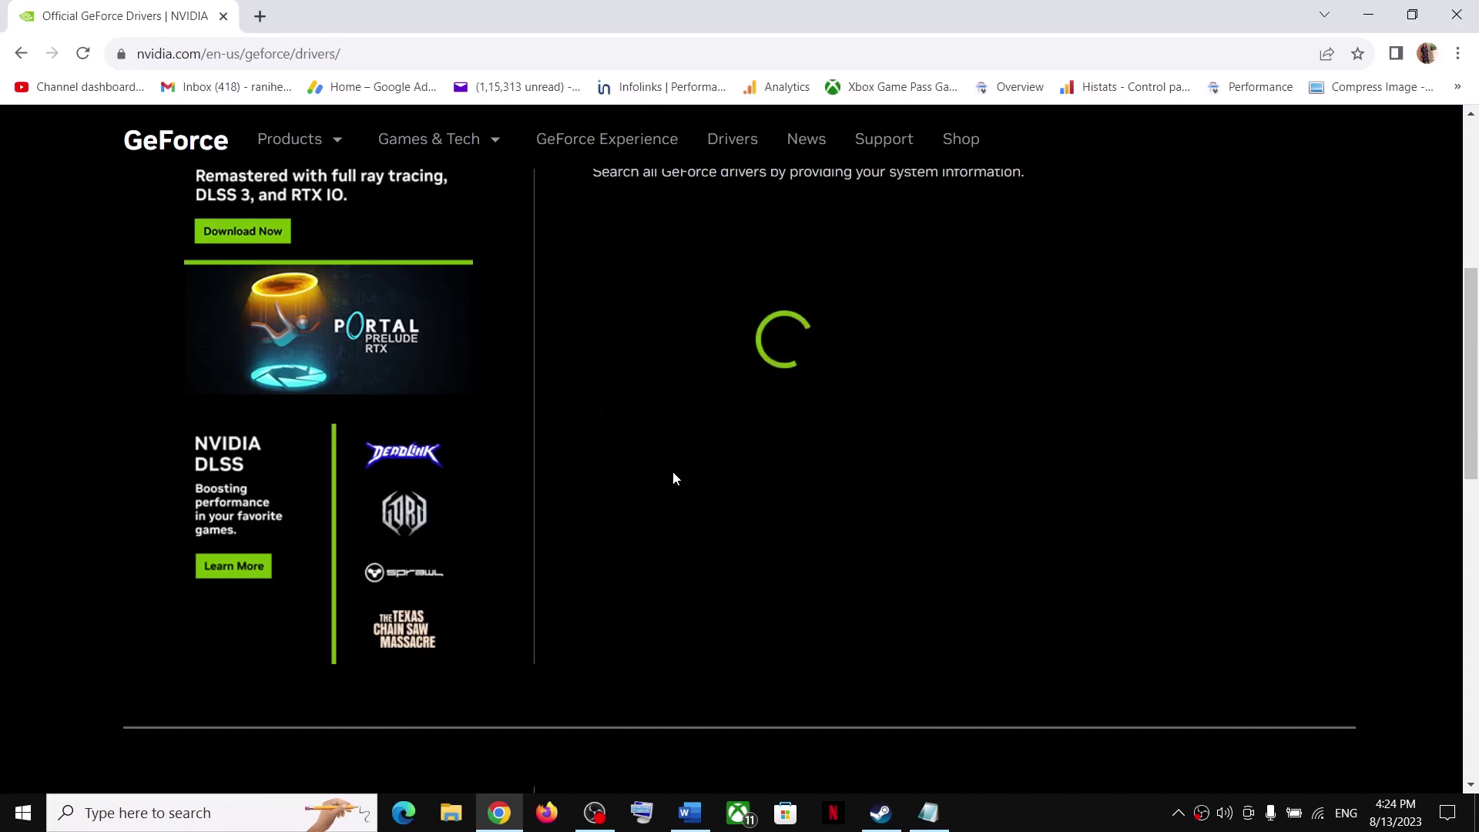
# Review the Driver Results list, marking the older Game Ready versions 536.99 and 536.40.
pyautogui.scroll(-8, 663, 562)
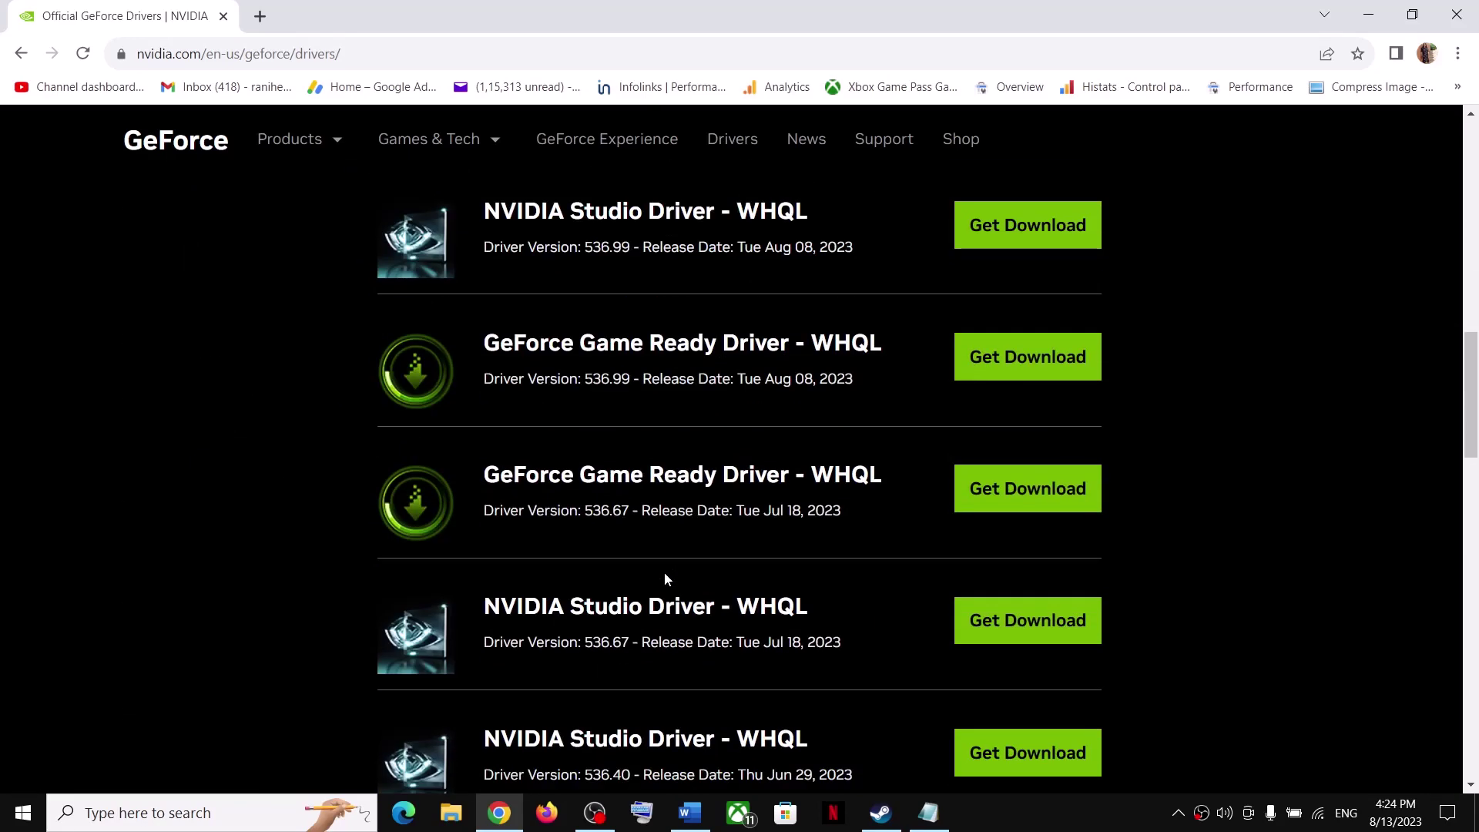
pyautogui.scroll(1, 659, 539)
pyautogui.moveTo(601, 478); pyautogui.dragTo(667, 510)
pyautogui.scroll(-1, 676, 585)
pyautogui.scroll(-1, 671, 580)
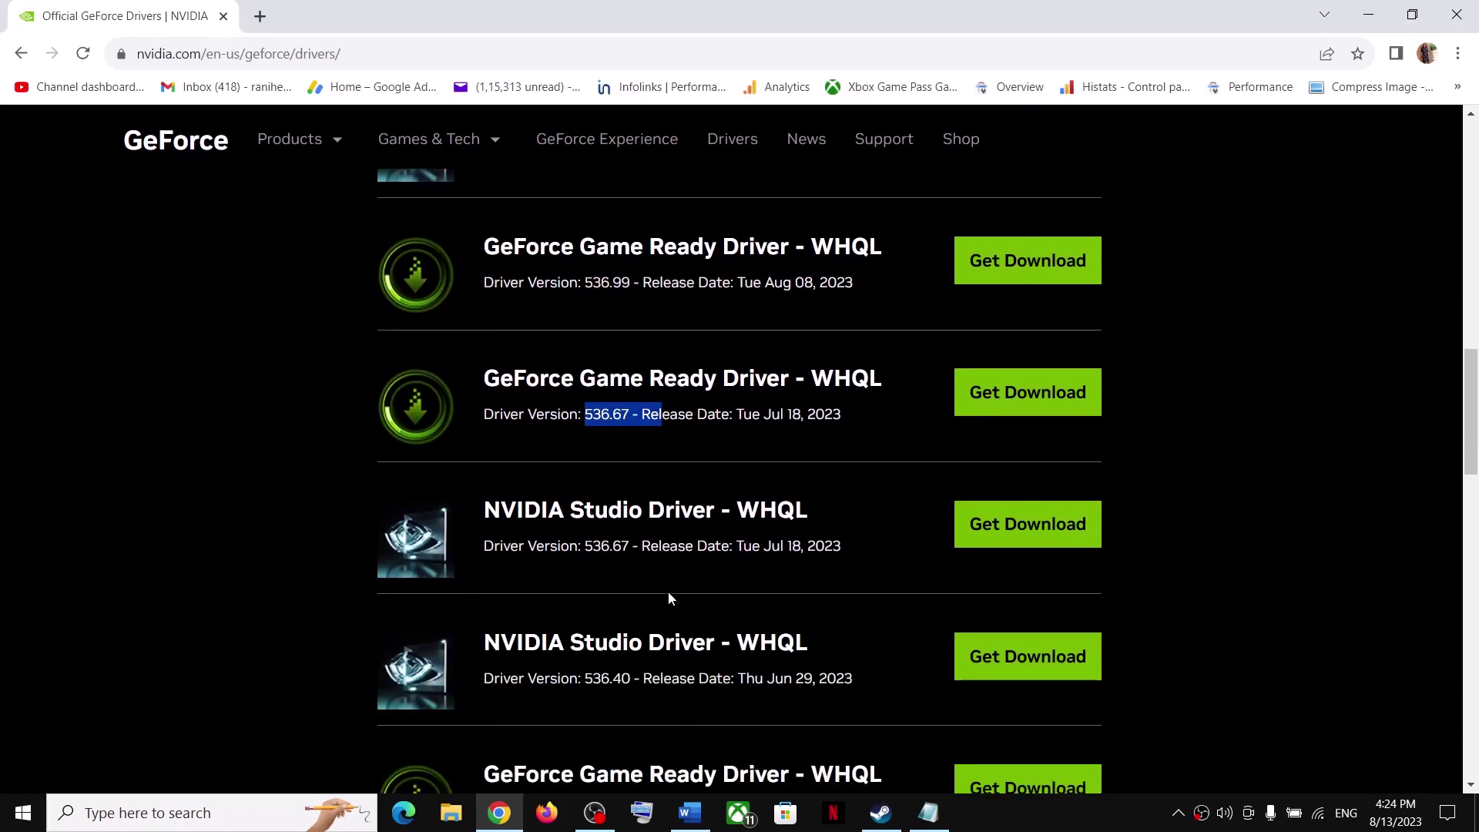
pyautogui.scroll(-1, 664, 628)
pyautogui.moveTo(581, 714); pyautogui.dragTo(647, 716)
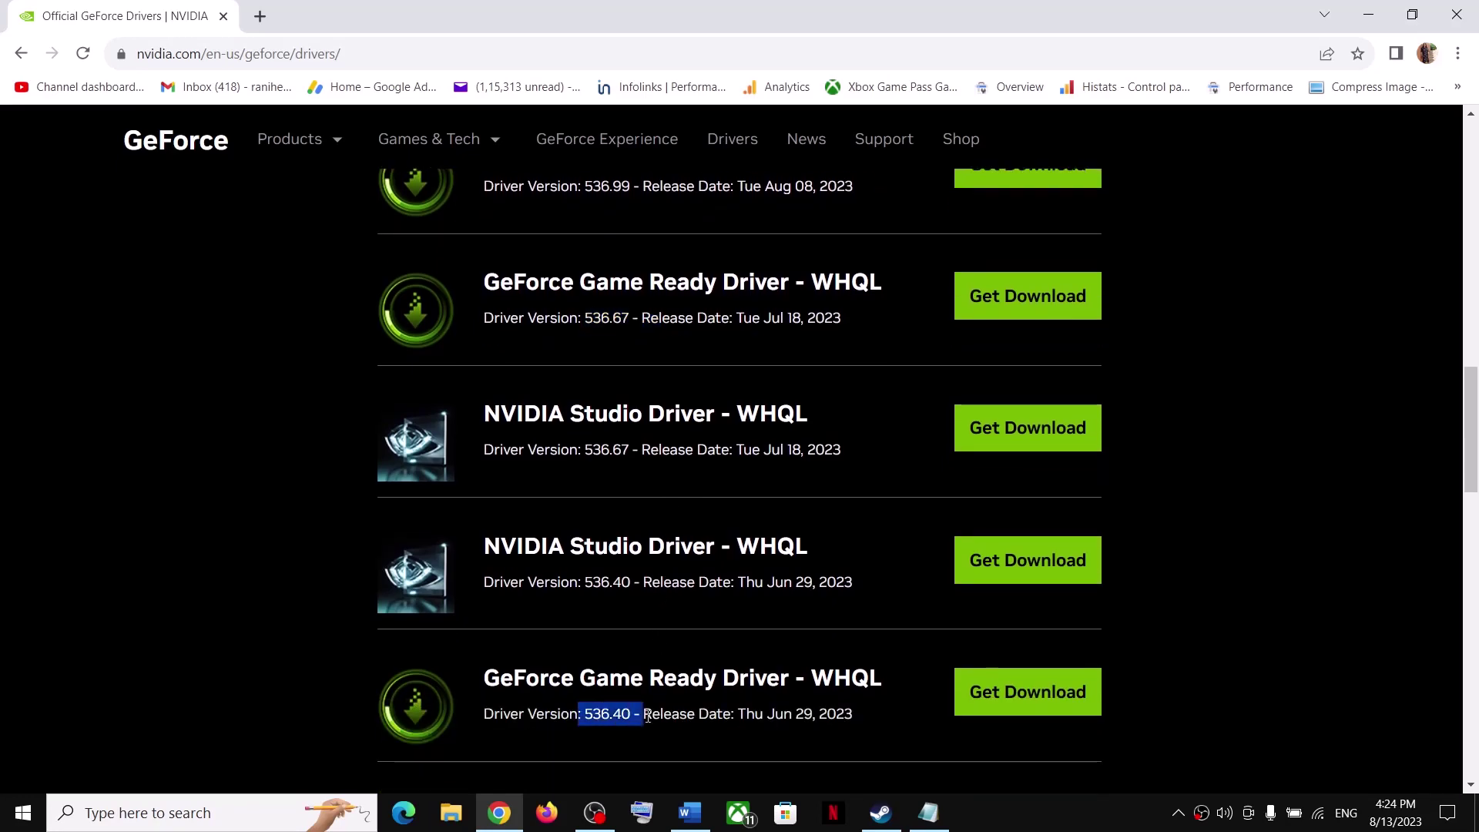
pyautogui.scroll(3, 709, 648)
pyautogui.moveTo(581, 606); pyautogui.dragTo(748, 599)
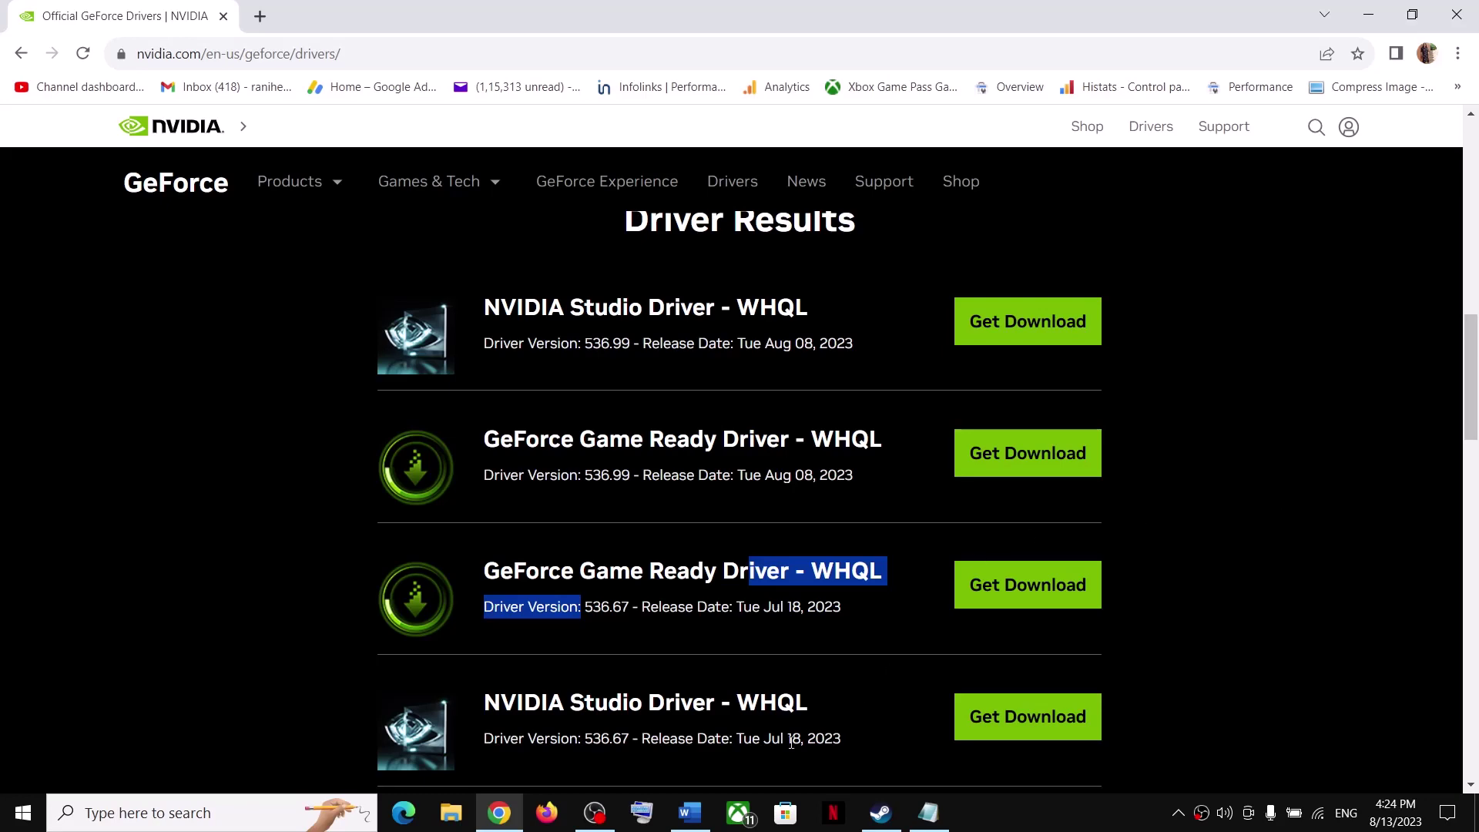
# Minimize Chrome and bring the Word troubleshooting guide back, scrolled to Step 9.
pyautogui.click(880, 812)
pyautogui.click(690, 812)
pyautogui.scroll(-5, 615, 563)
# Highlight Step 9's advice on disconnecting controllers and USB adapters and disabling Steam Overlay.
pyautogui.moveTo(304, 466); pyautogui.dragTo(1148, 462)
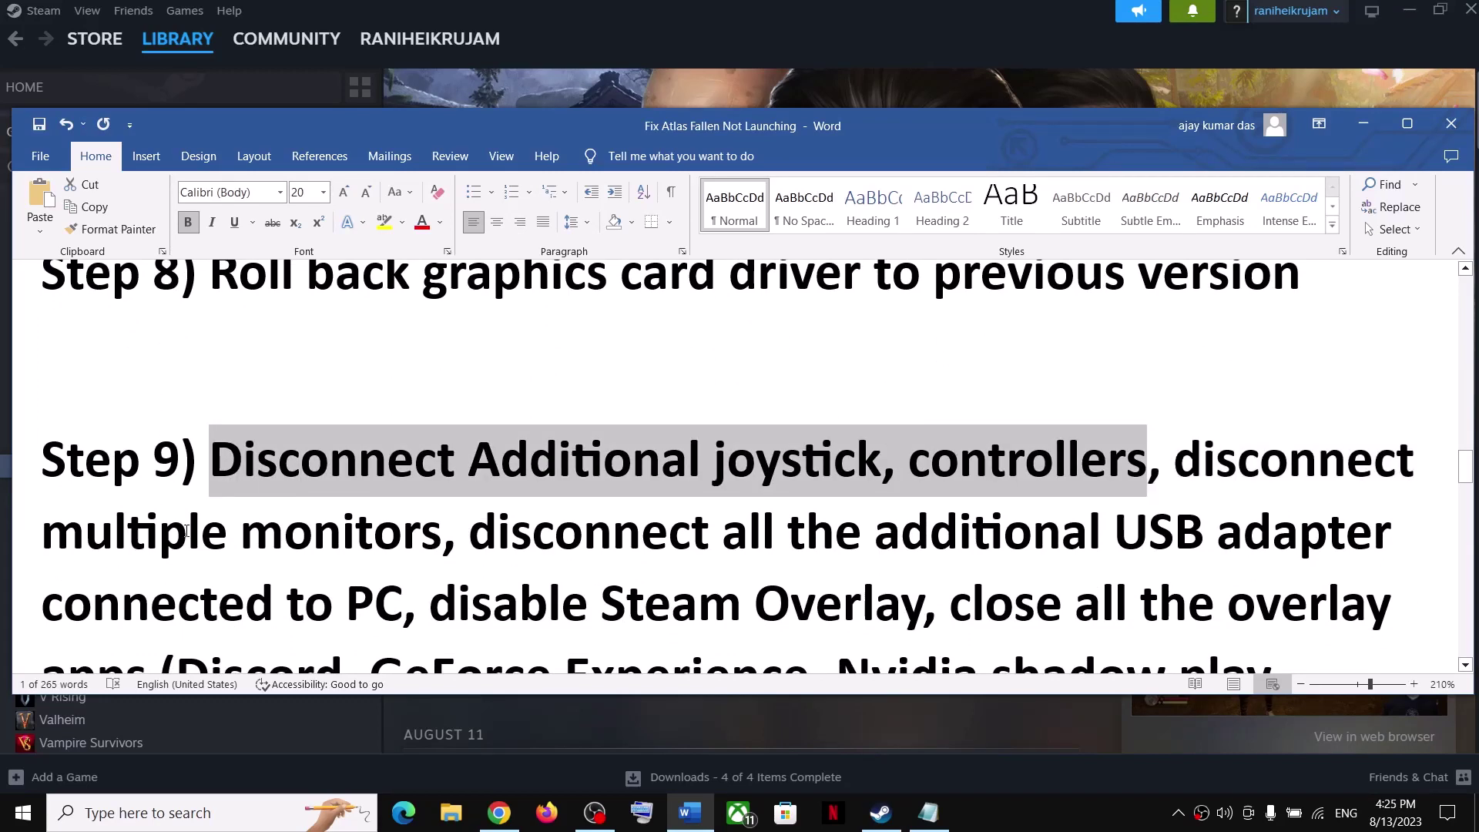
pyautogui.moveTo(8, 535)
pyautogui.mouseDown()
pyautogui.moveTo(354, 539)
pyautogui.moveTo(4, 541)
pyautogui.mouseUp()
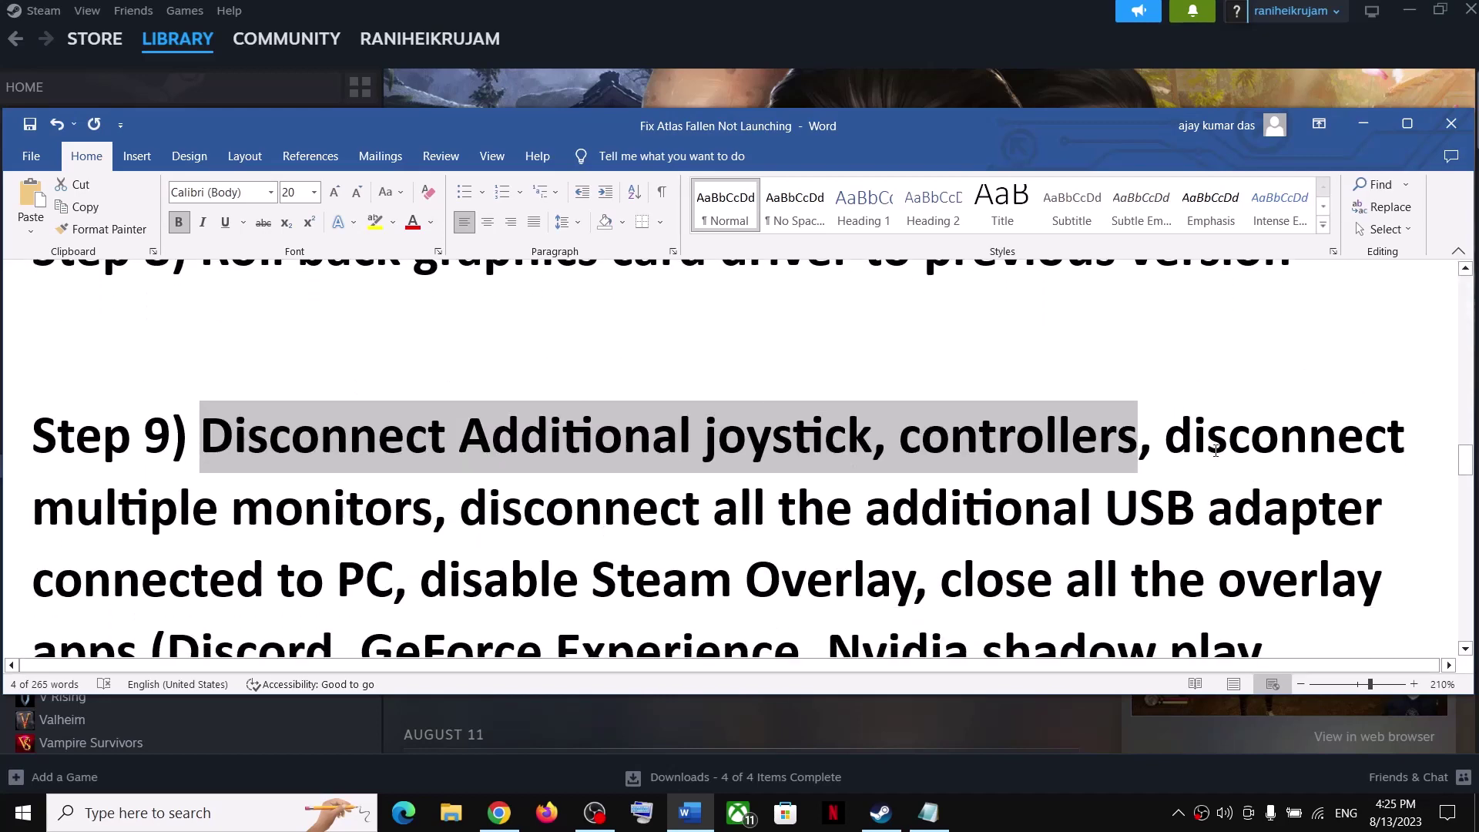
pyautogui.moveTo(1284, 450); pyautogui.dragTo(437, 512)
pyautogui.scroll(-3, 455, 324)
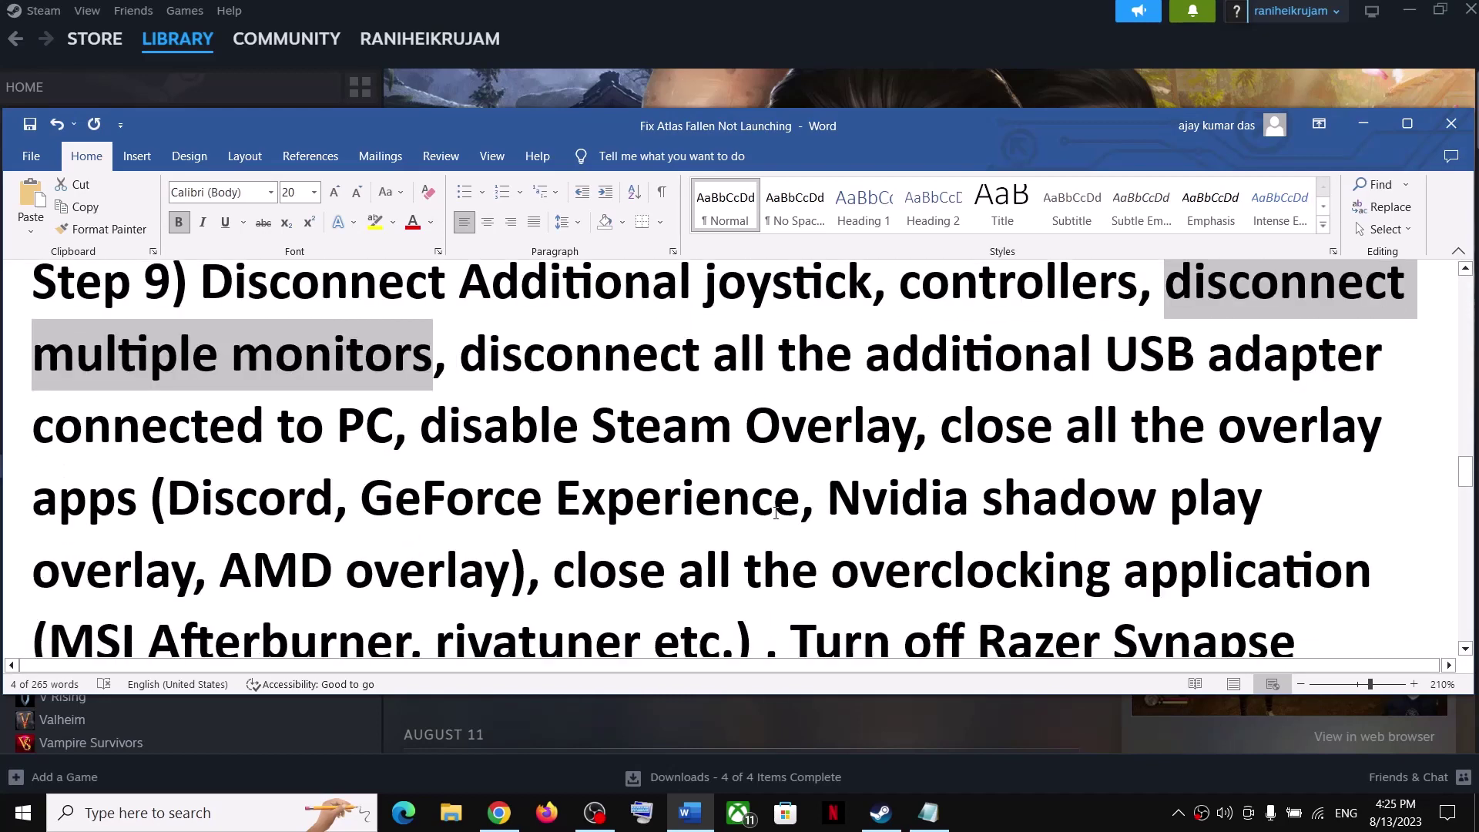
pyautogui.moveTo(455, 310); pyautogui.dragTo(365, 384)
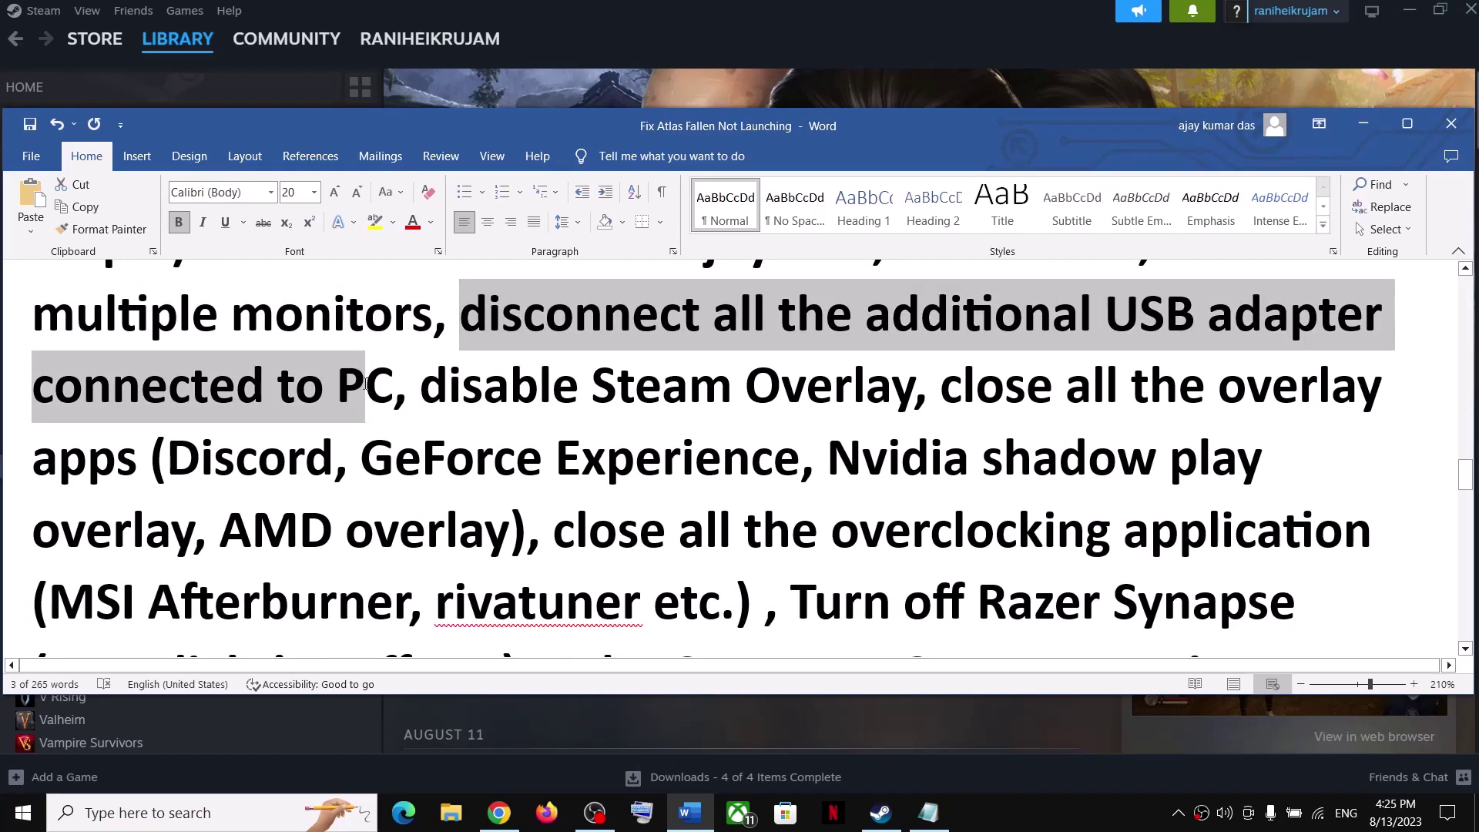
pyautogui.moveTo(556, 393); pyautogui.dragTo(924, 387)
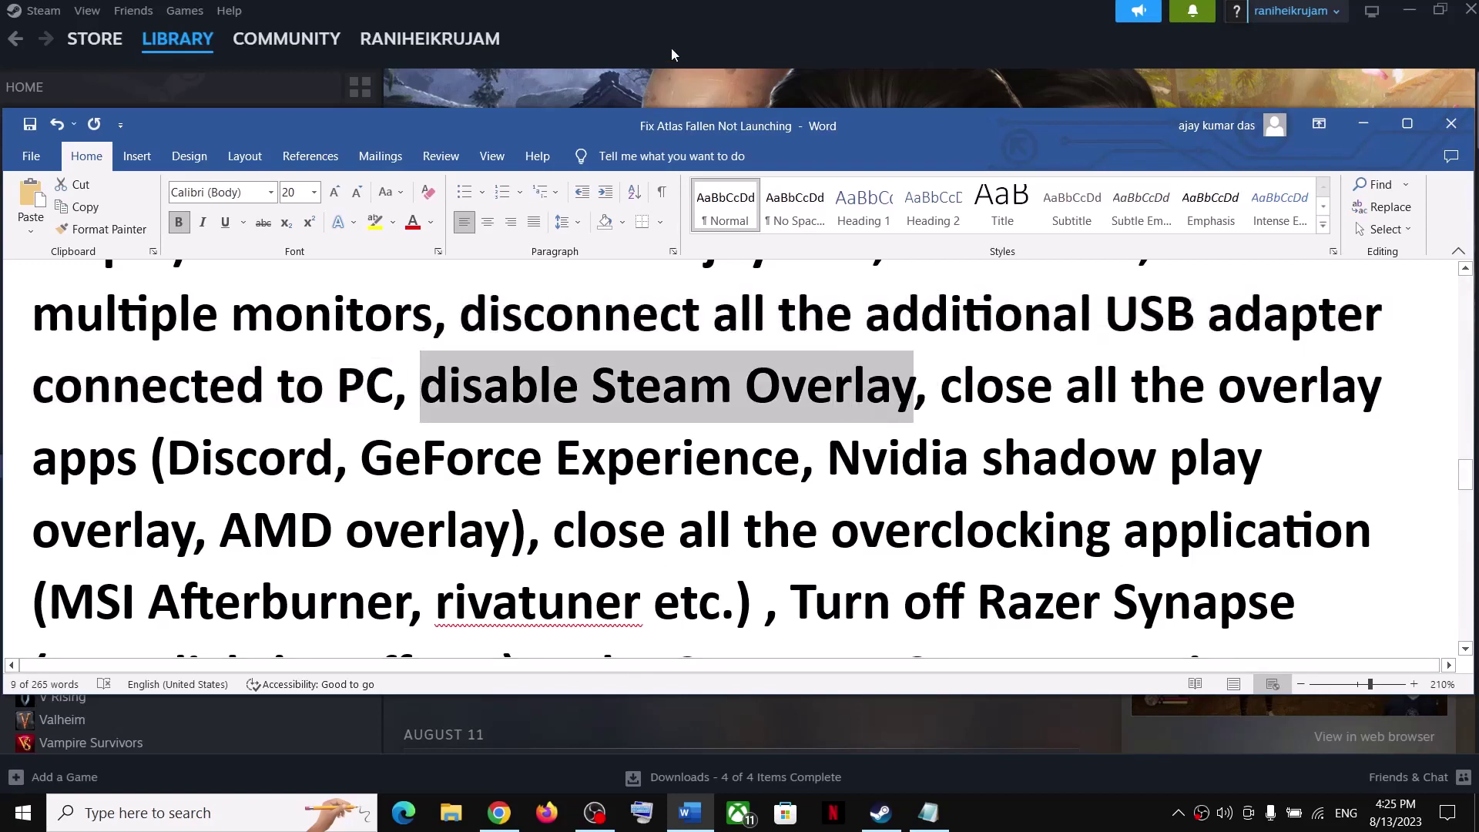
# Turn off 'Enable the Steam Overlay while in-game' in Sengoku Dynasty's Steam properties, then return to Word.
pyautogui.click(672, 47)
pyautogui.click(114, 467)
pyautogui.rightClick(114, 467)
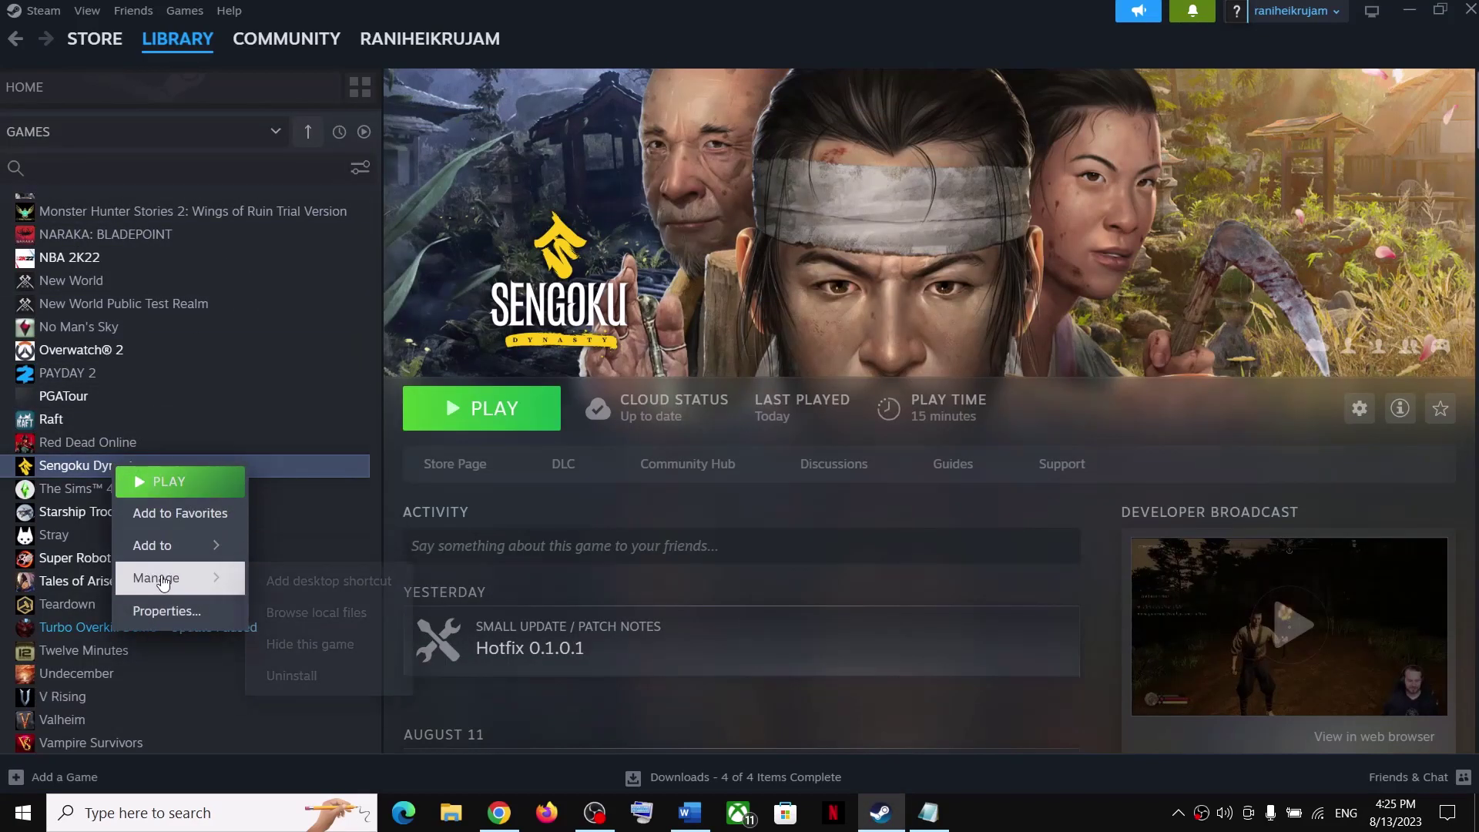
pyautogui.click(157, 608)
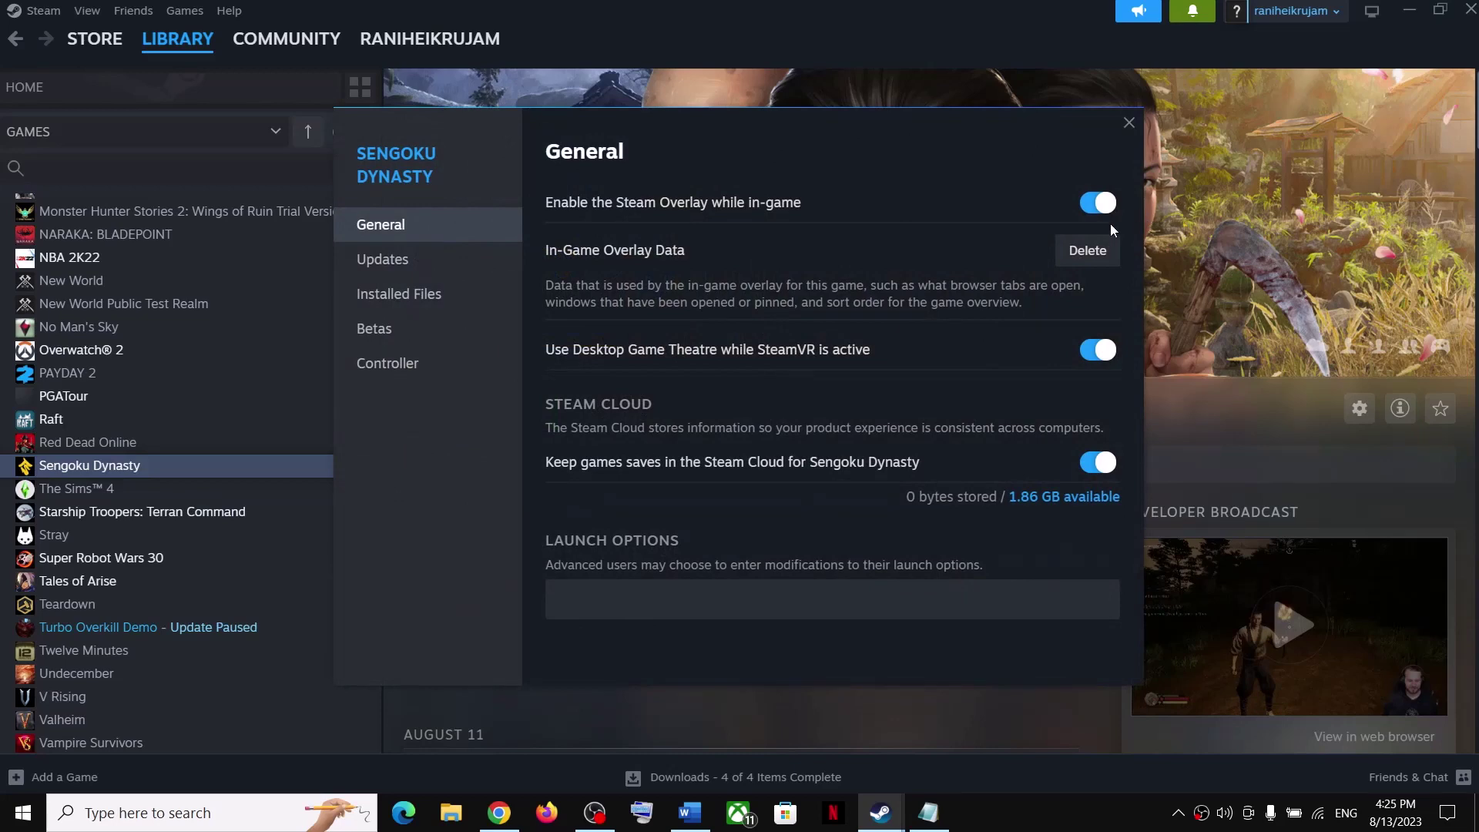
pyautogui.click(1093, 211)
pyautogui.click(1128, 123)
pyautogui.click(689, 813)
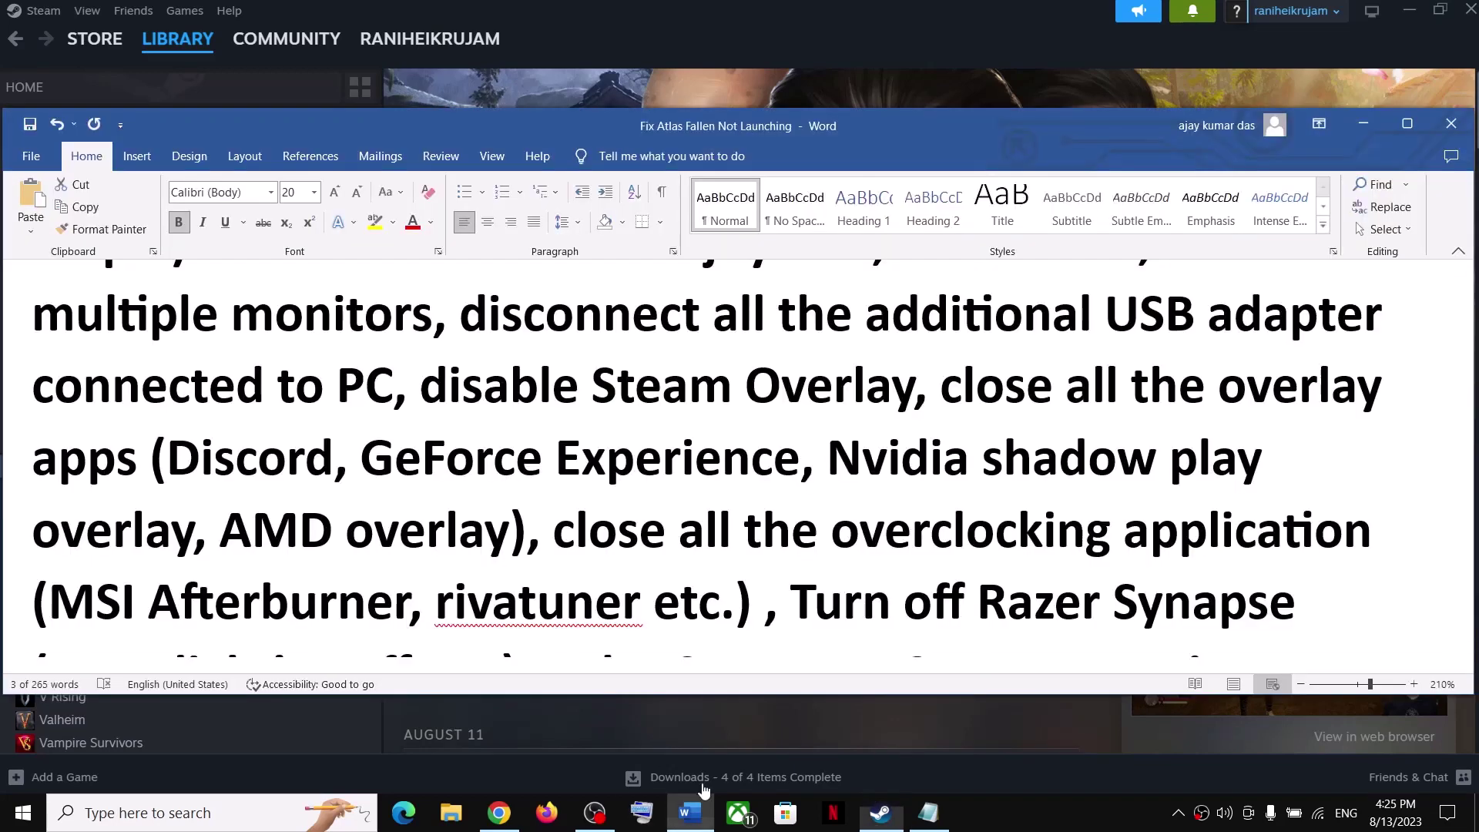
# Highlight the guide's close-overlay-apps and close-overclocking-applications instructions.
pyautogui.moveTo(975, 389); pyautogui.dragTo(308, 468)
pyautogui.click(262, 465)
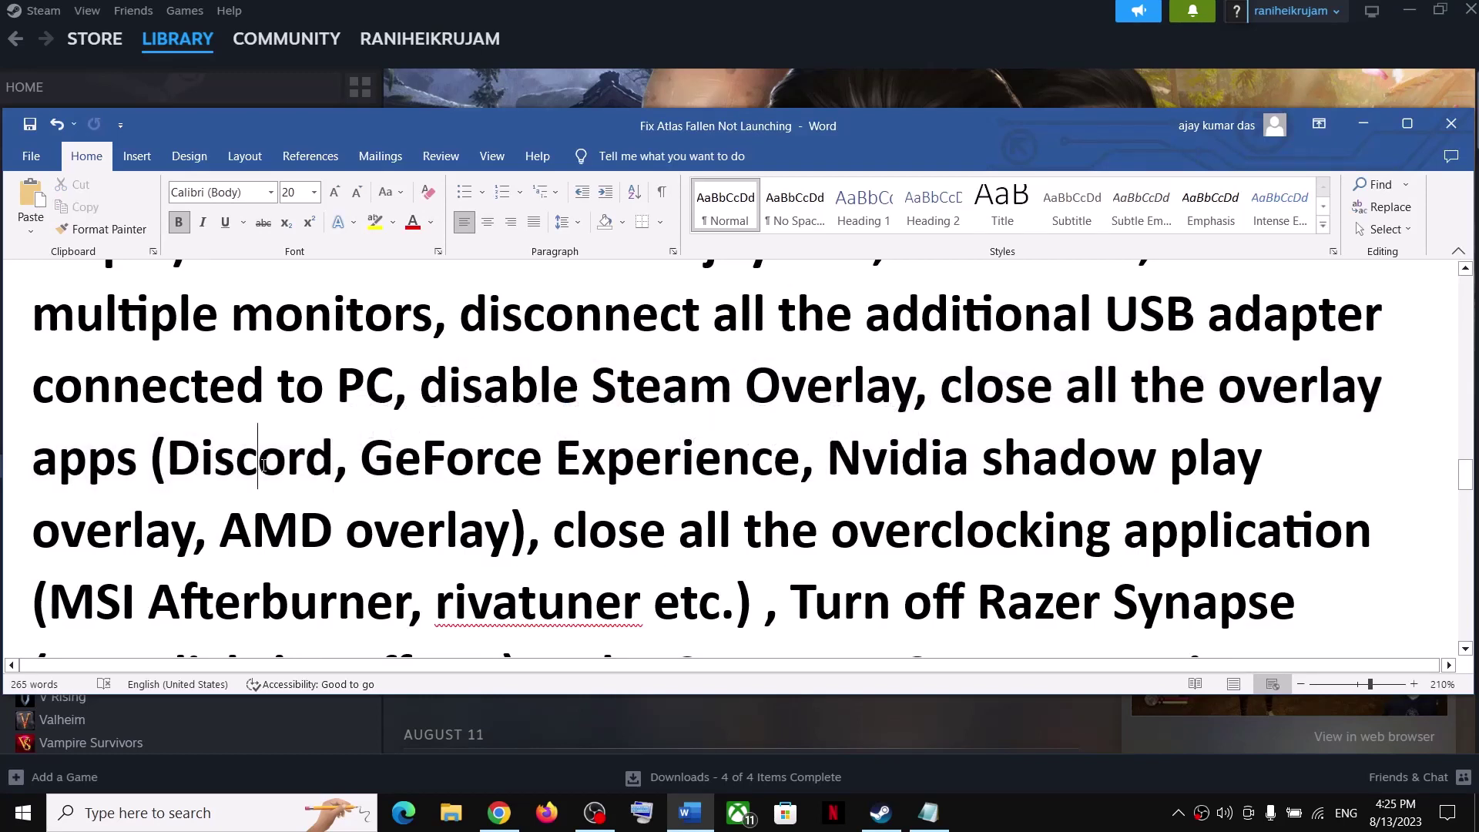
pyautogui.moveTo(171, 462); pyautogui.dragTo(797, 462)
pyautogui.click(445, 466)
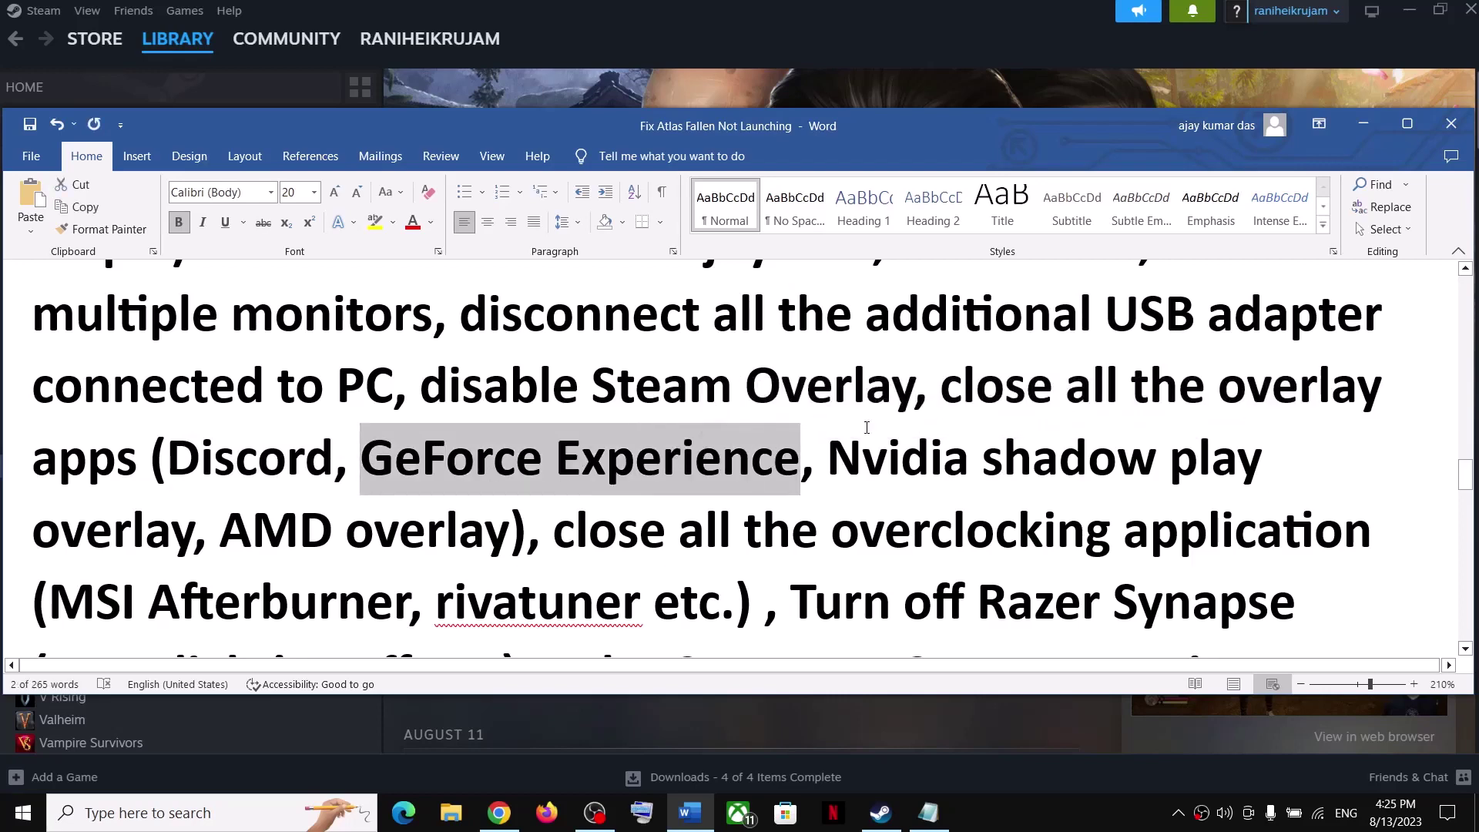
pyautogui.moveTo(963, 385); pyautogui.dragTo(552, 532)
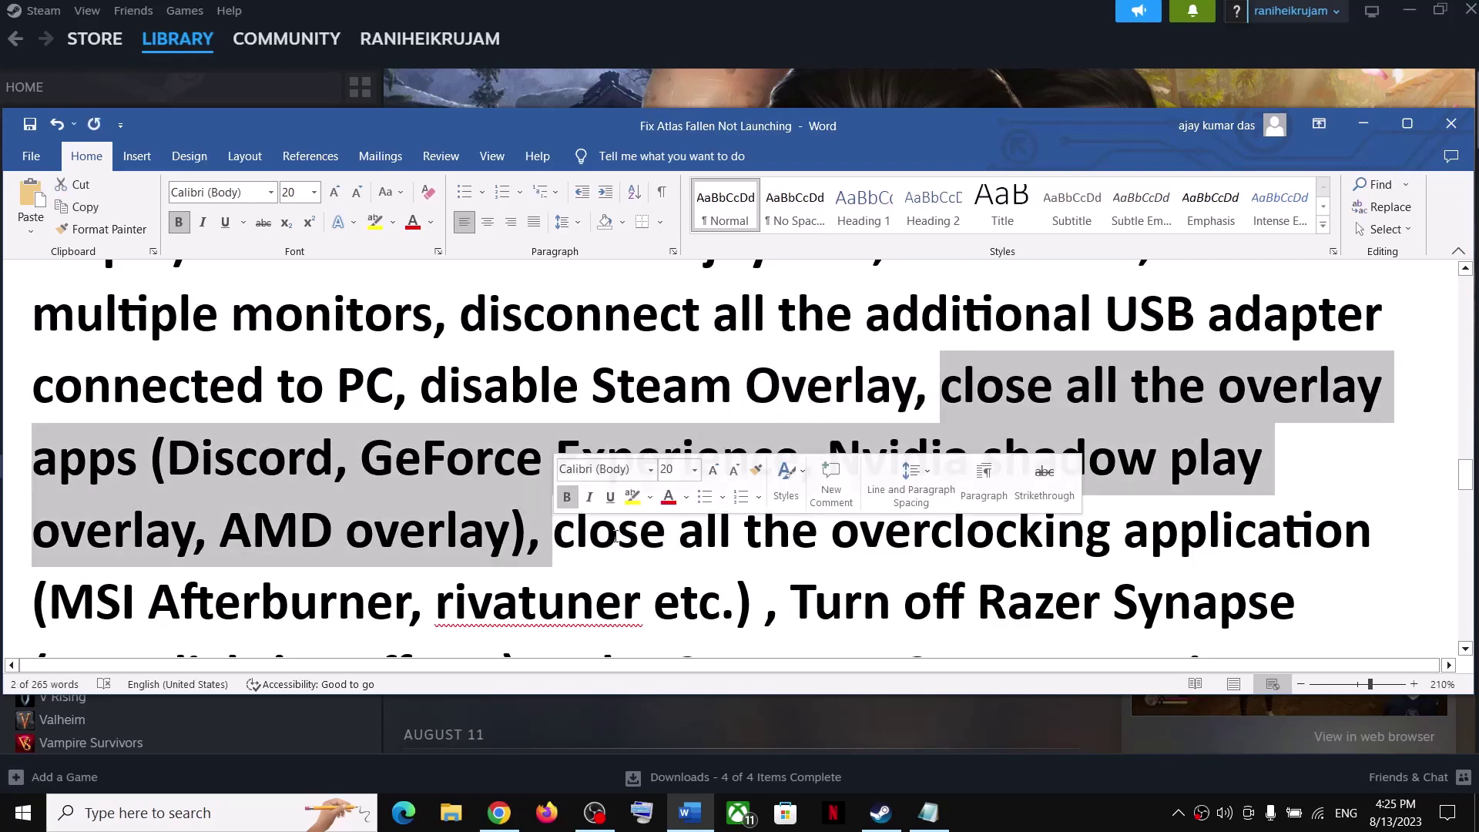
pyautogui.scroll(-1, 874, 552)
pyautogui.moveTo(555, 435); pyautogui.dragTo(235, 514)
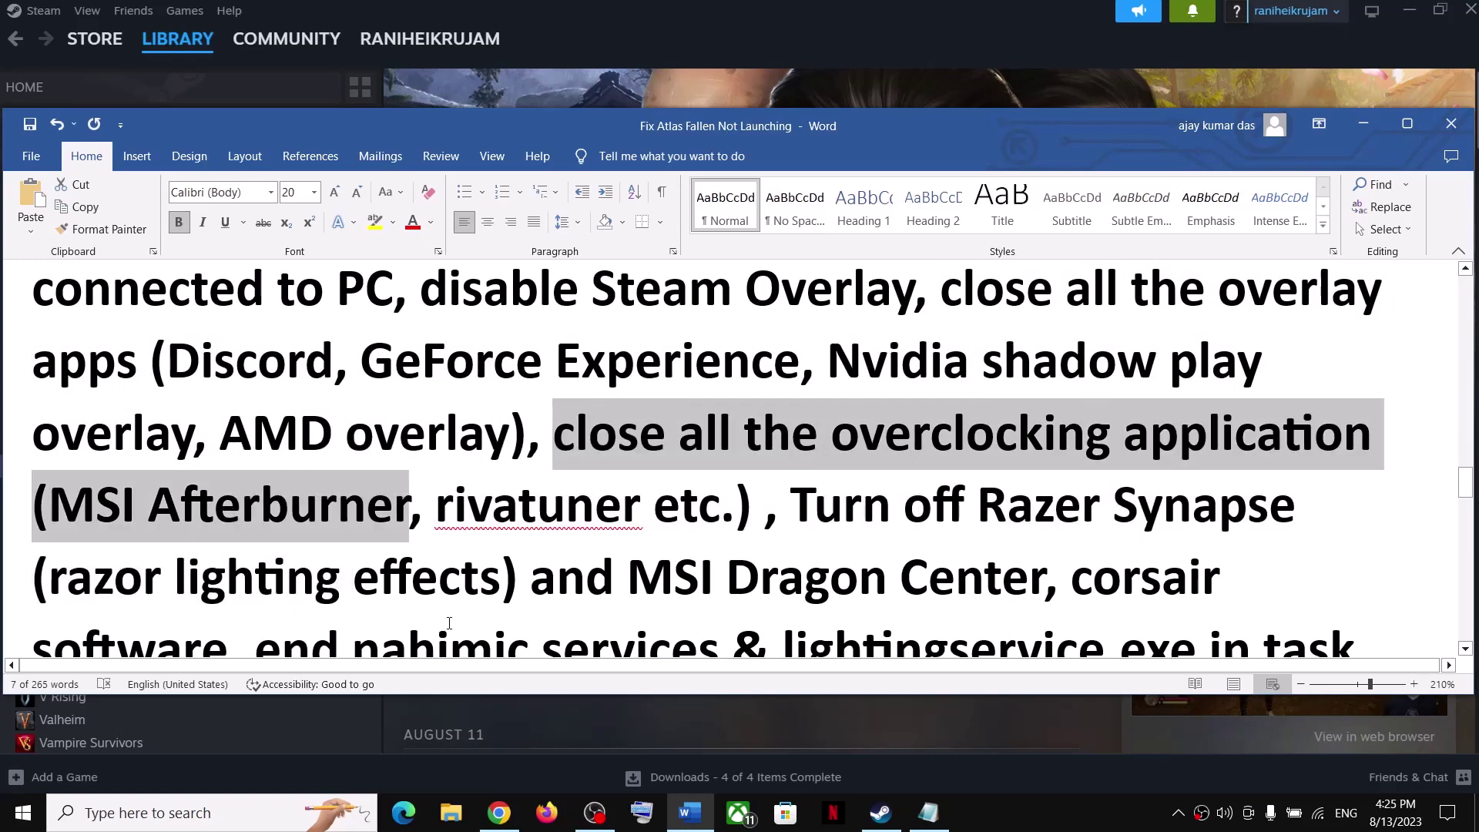
pyautogui.moveTo(453, 513); pyautogui.dragTo(678, 512)
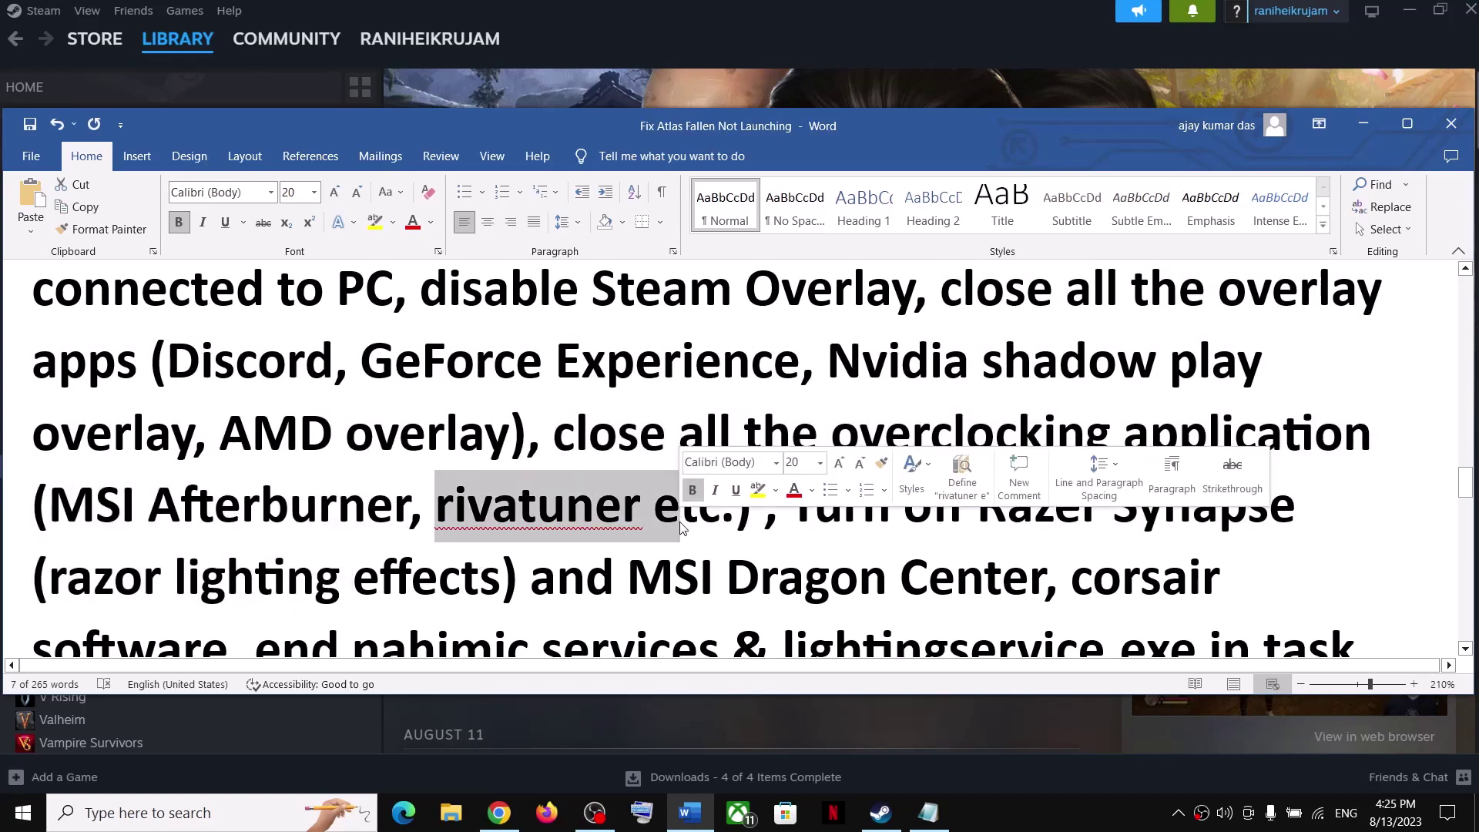
# Go over the Razer Synapse and nahimic services advice, then bring Steam's Sengoku Dynasty page forward.
pyautogui.scroll(1, 770, 523)
pyautogui.scroll(-2, 831, 541)
pyautogui.scroll(-1, 830, 541)
pyautogui.moveTo(765, 312); pyautogui.dragTo(226, 514)
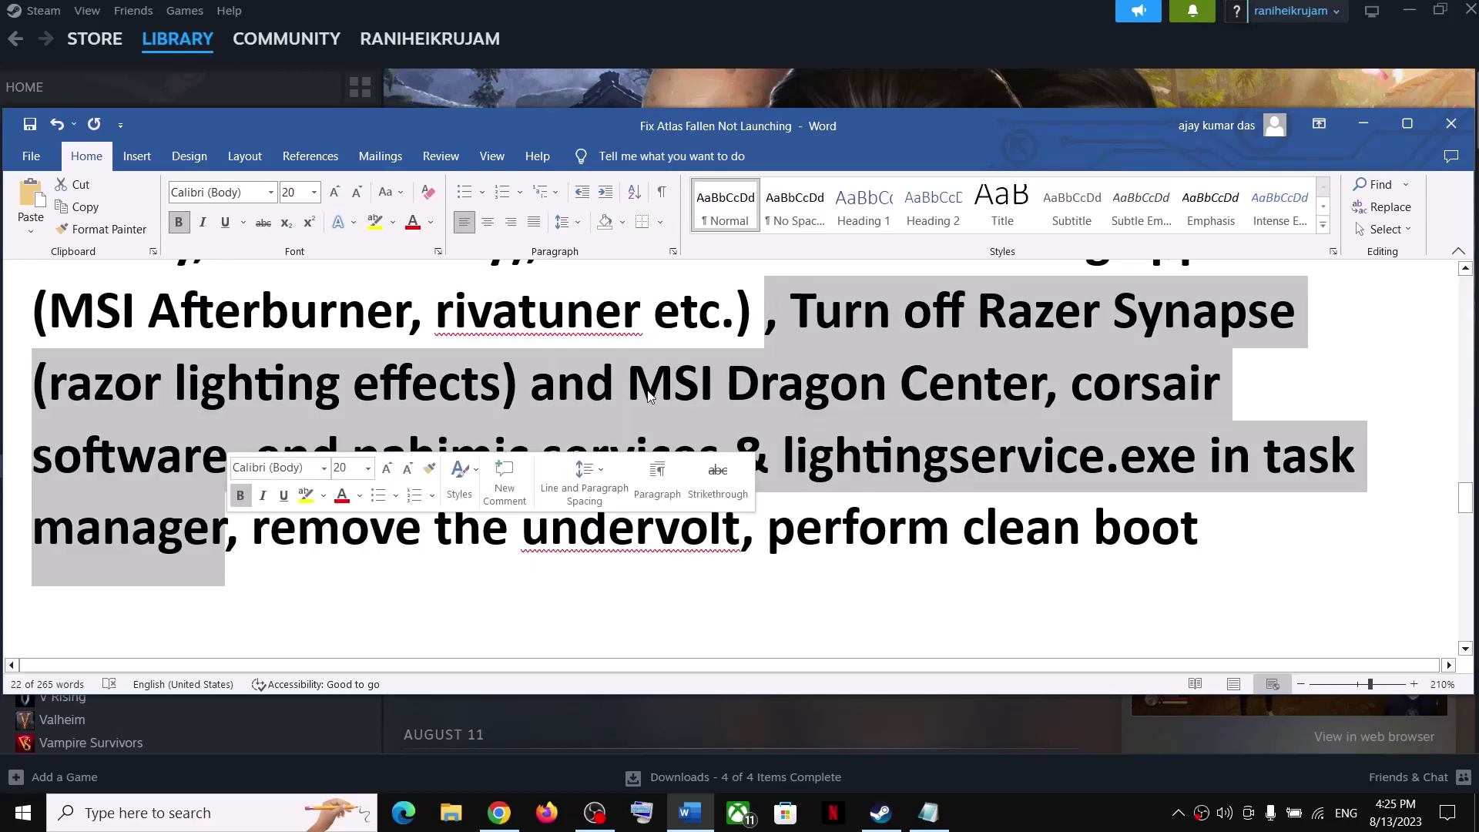
pyautogui.click(901, 392)
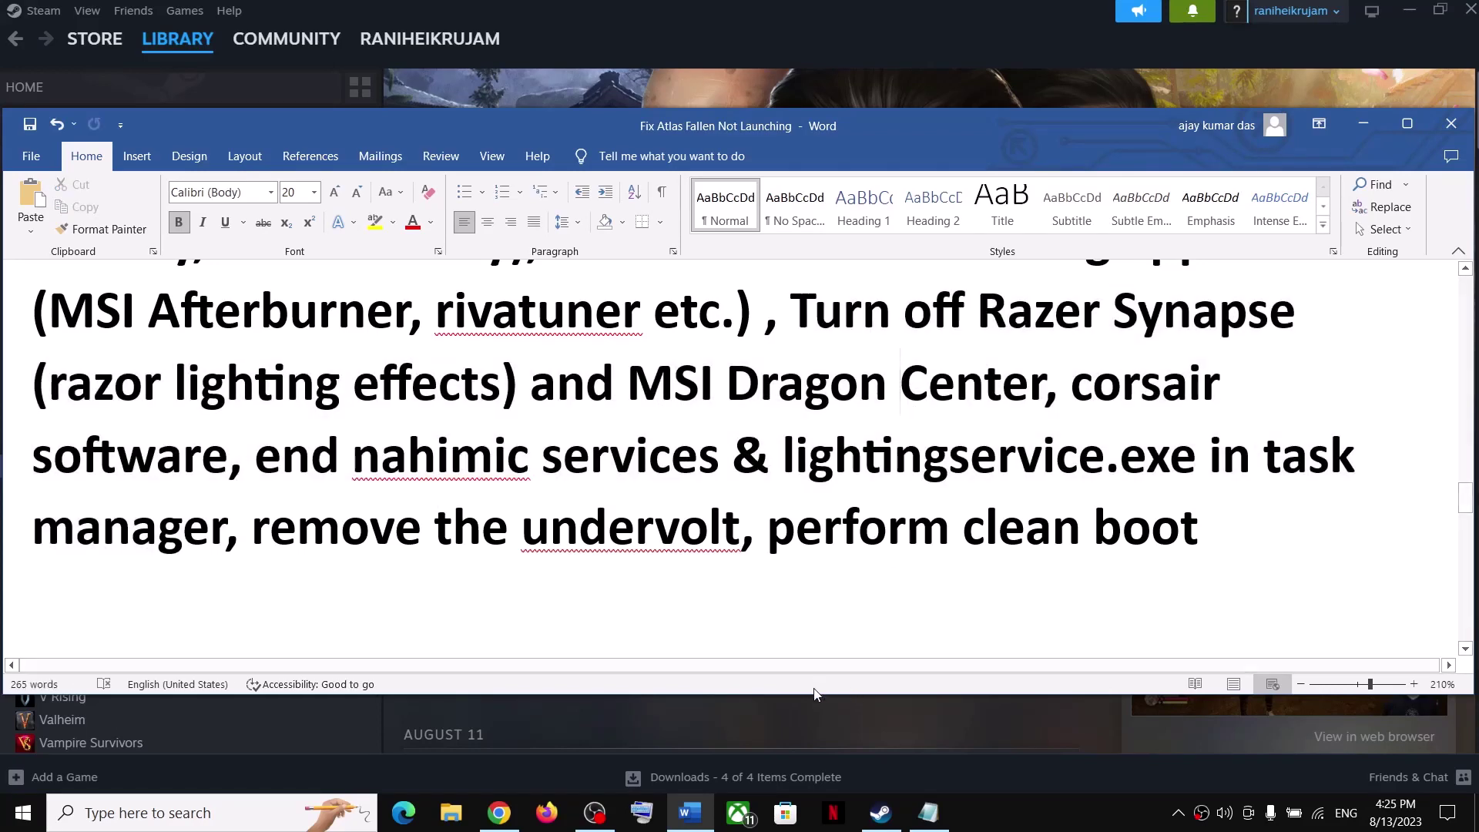
pyautogui.click(881, 812)
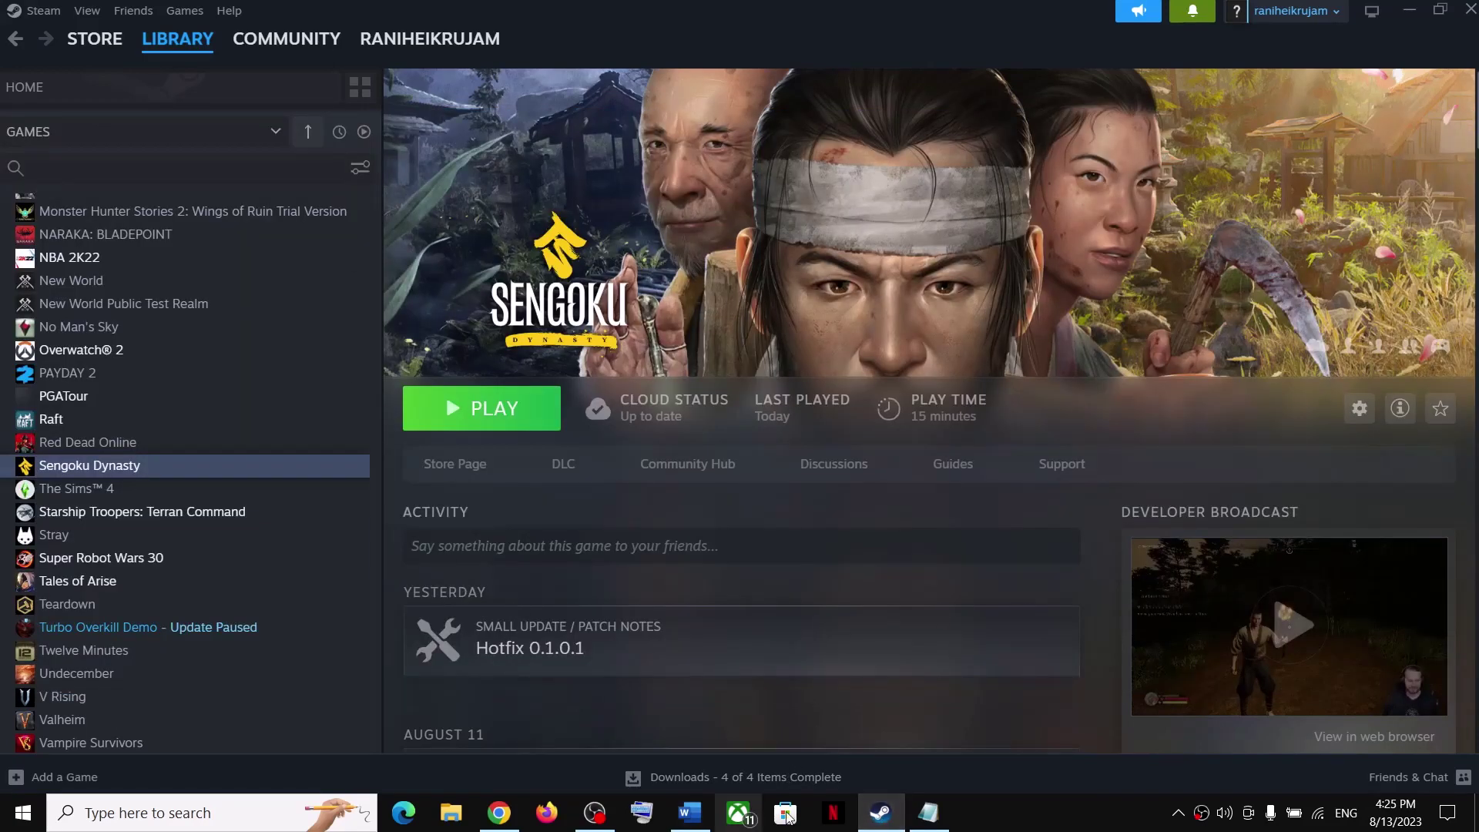
pyautogui.click(873, 823)
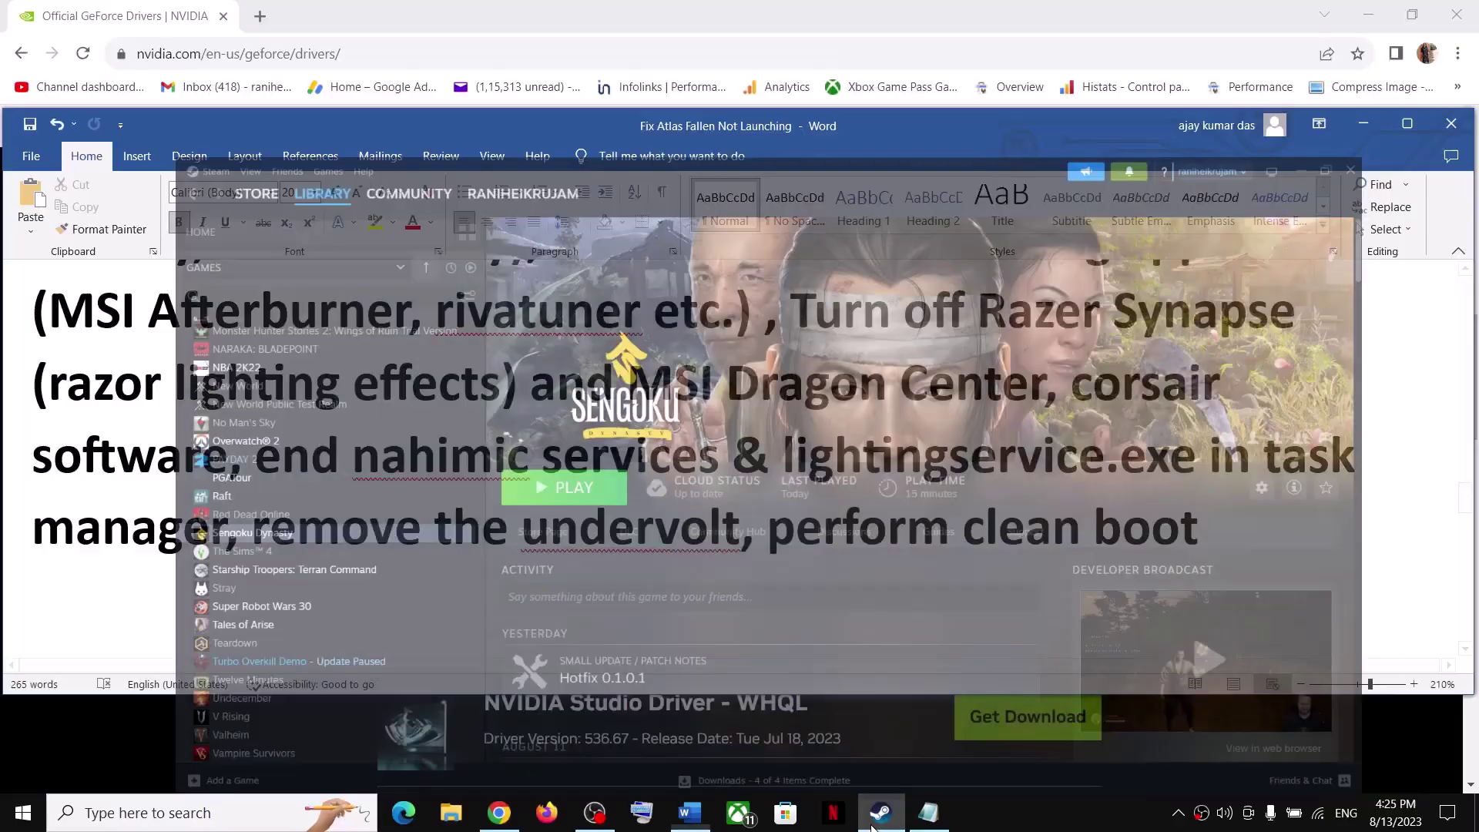
pyautogui.click(878, 816)
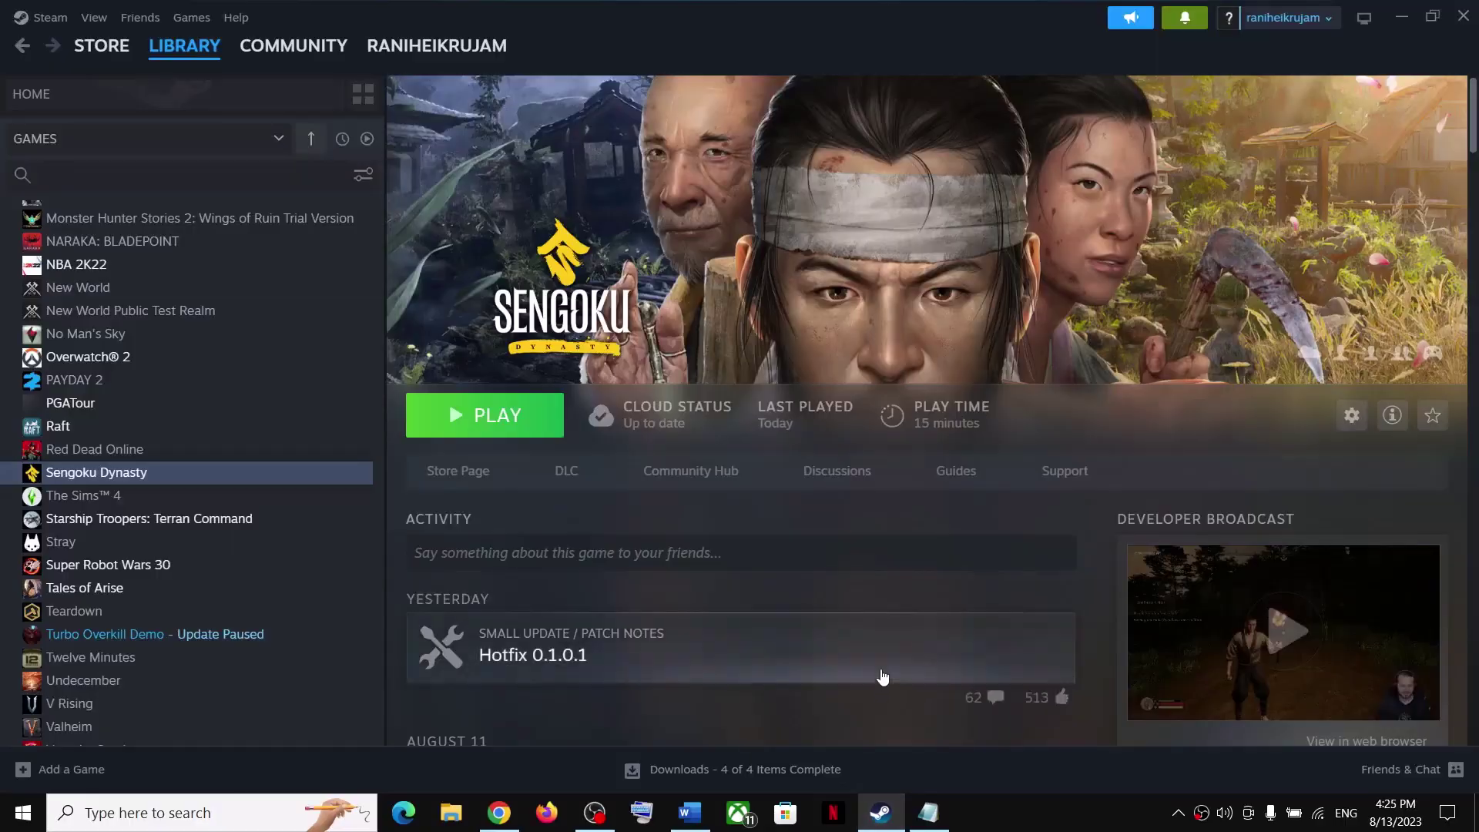
# Highlight the guide's remove-the-undervolt instruction, then minimize Word.
pyautogui.click(689, 812)
pyautogui.moveTo(254, 526); pyautogui.dragTo(1201, 539)
pyautogui.click(1362, 124)
# In System Configuration's Services tab, check Hide all Microsoft services and confirm with OK.
pyautogui.click(150, 801)
pyautogui.write('system configuration')
pyautogui.click(119, 290)
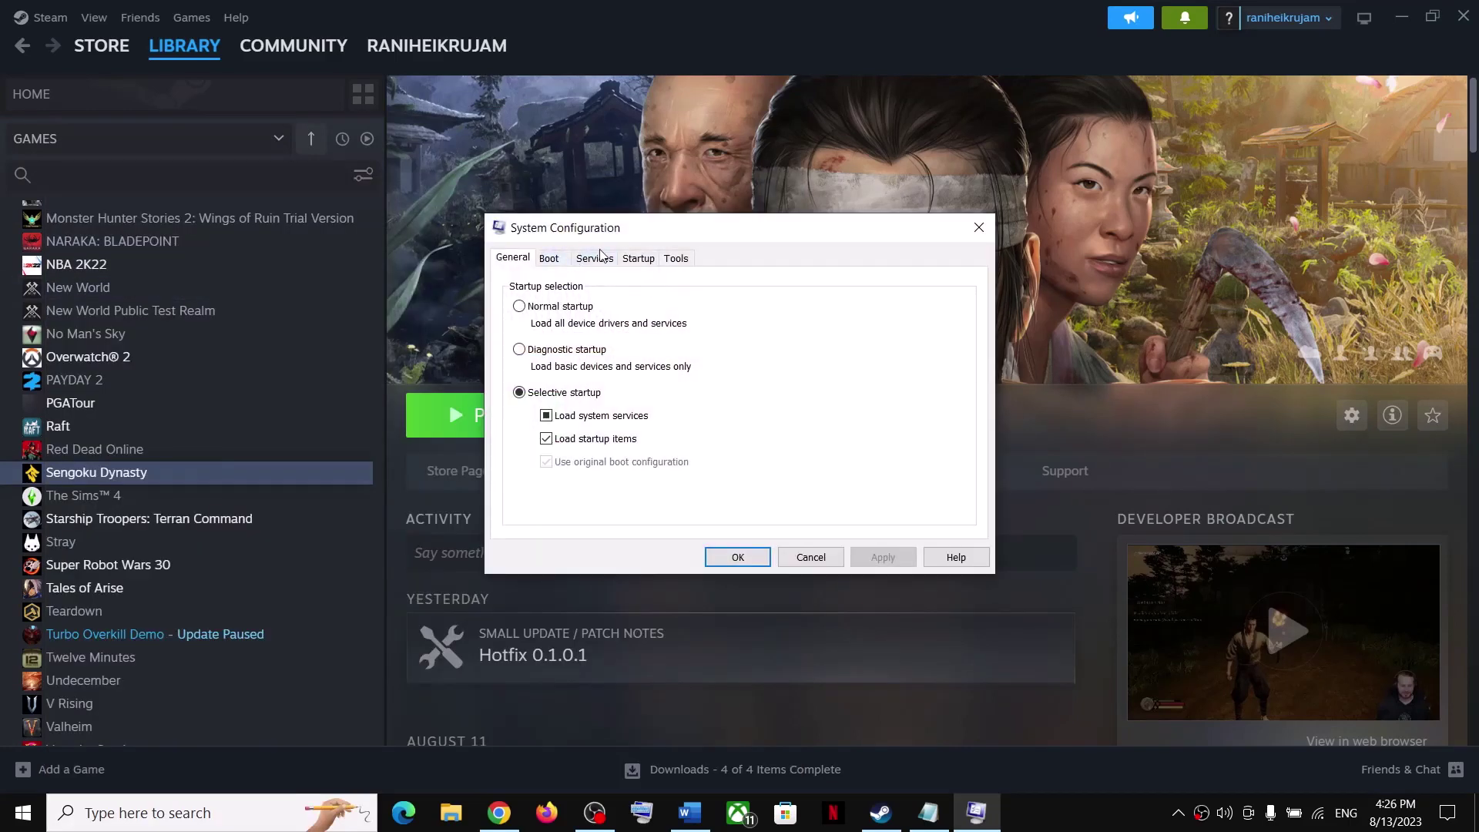
pyautogui.click(603, 258)
pyautogui.click(516, 525)
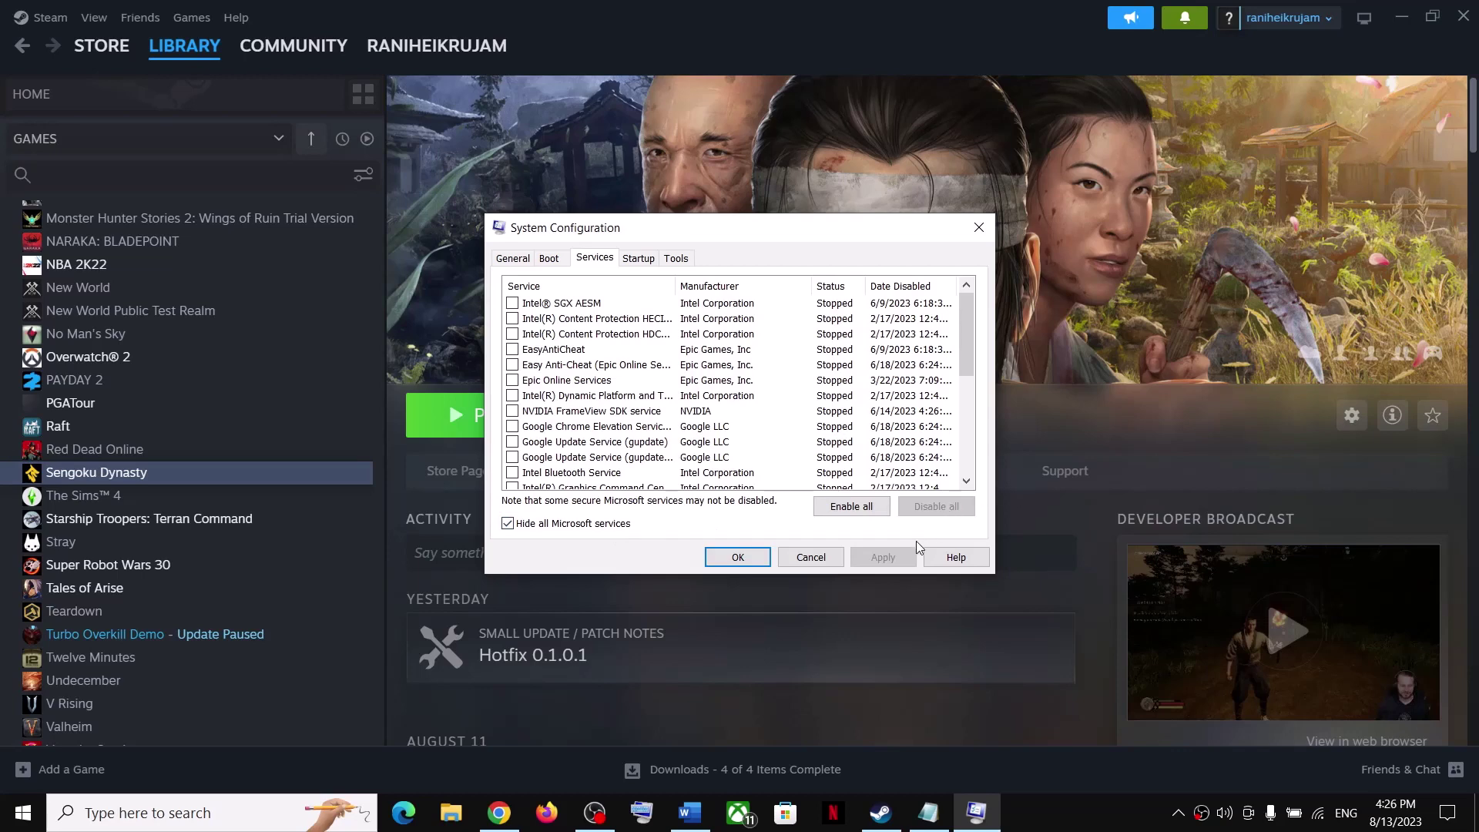
pyautogui.click(720, 556)
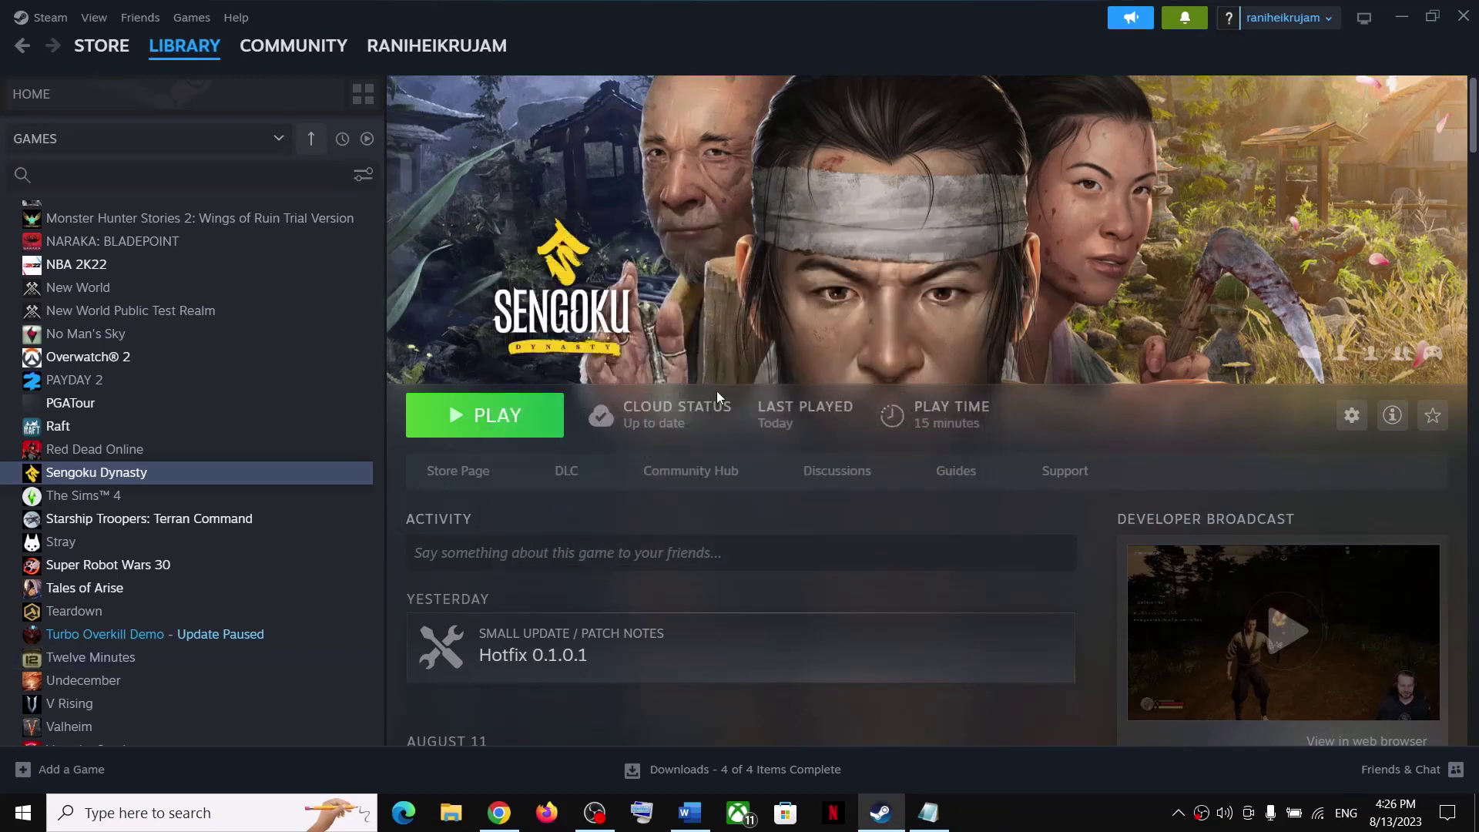
# Highlight the guide's advice to switch to Windowed mode and lower graphics settings.
pyautogui.click(689, 812)
pyautogui.scroll(-3, 486, 594)
pyautogui.scroll(-3, 487, 594)
pyautogui.scroll(3, 489, 601)
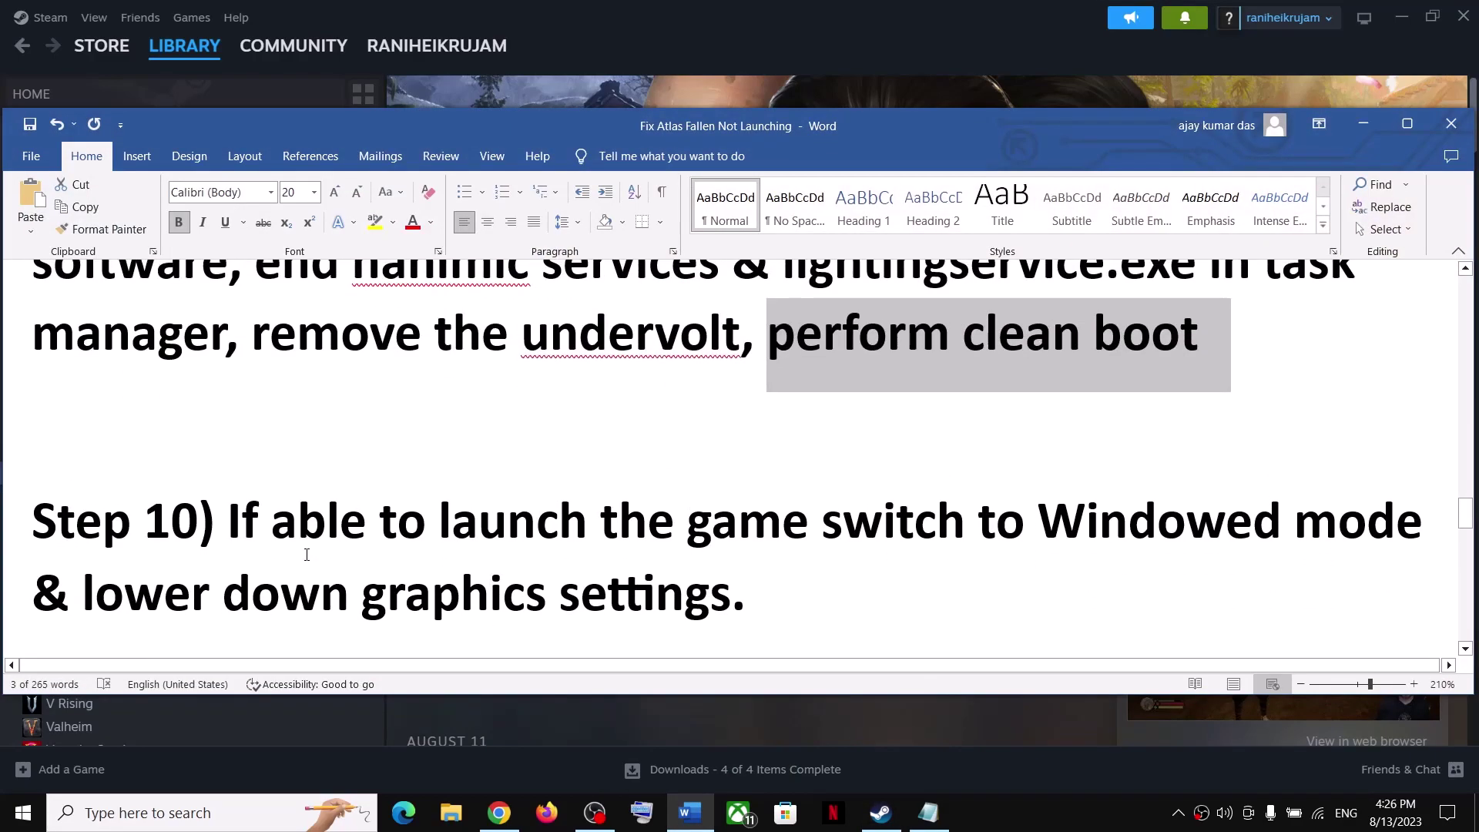
pyautogui.moveTo(274, 521); pyautogui.dragTo(1209, 531)
pyautogui.moveTo(1366, 531); pyautogui.dragTo(820, 530)
pyautogui.moveTo(87, 594); pyautogui.dragTo(774, 597)
pyautogui.click(1362, 123)
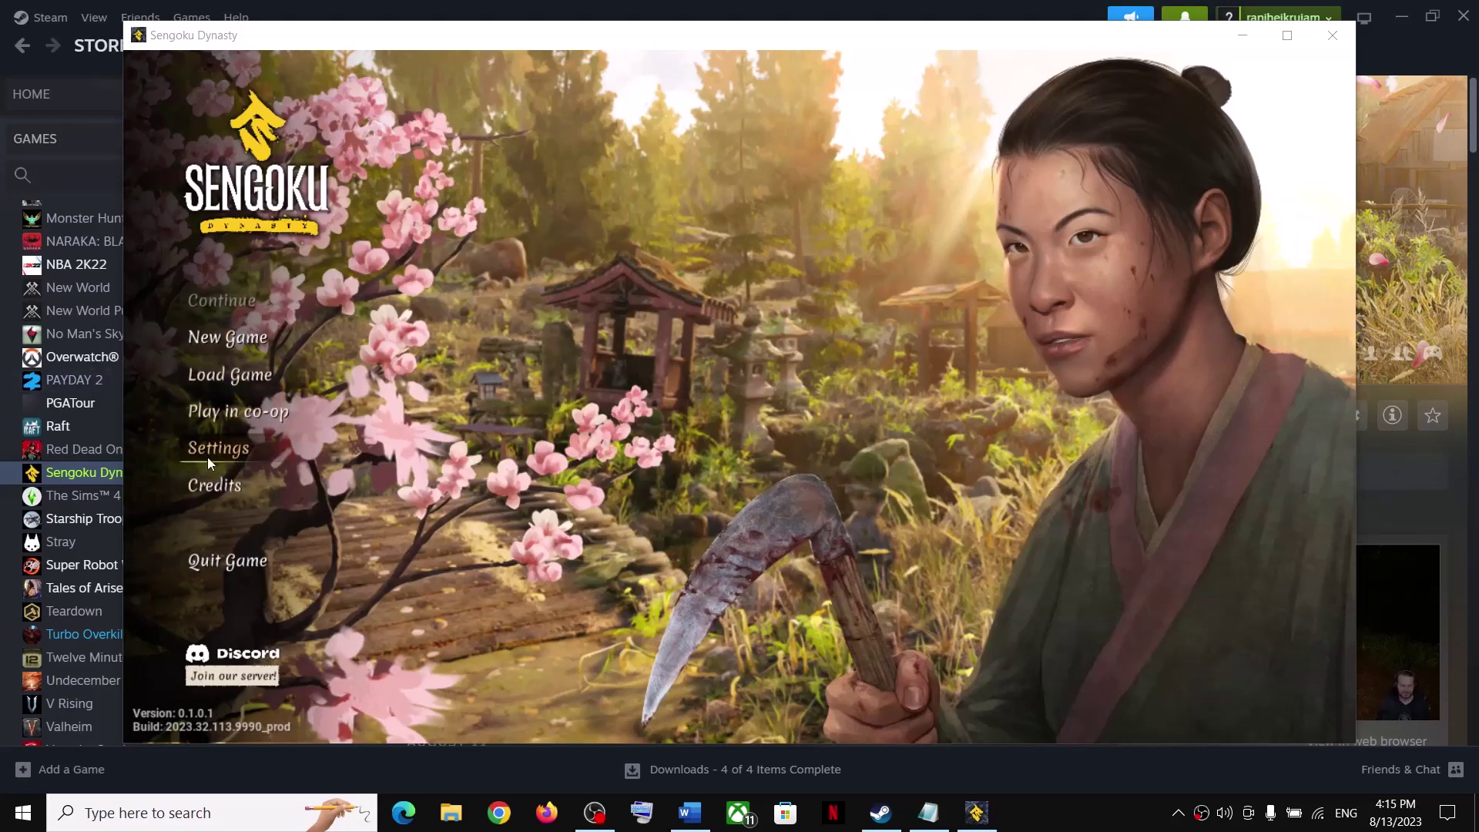
# In the game's Video settings, set Resolution to 1440x900 and Window Mode to Windowed.
pyautogui.click(254, 455)
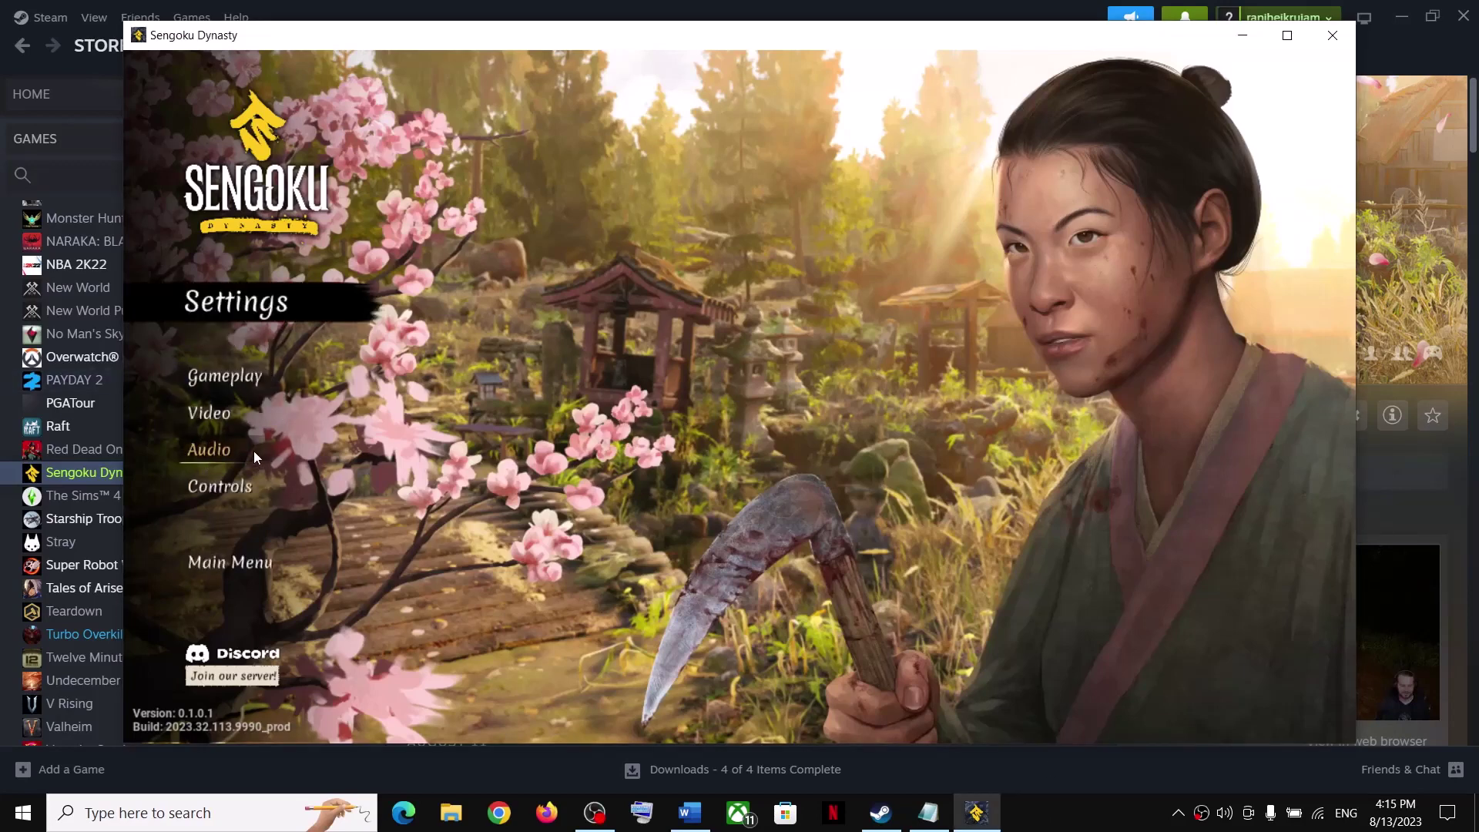
pyautogui.click(222, 414)
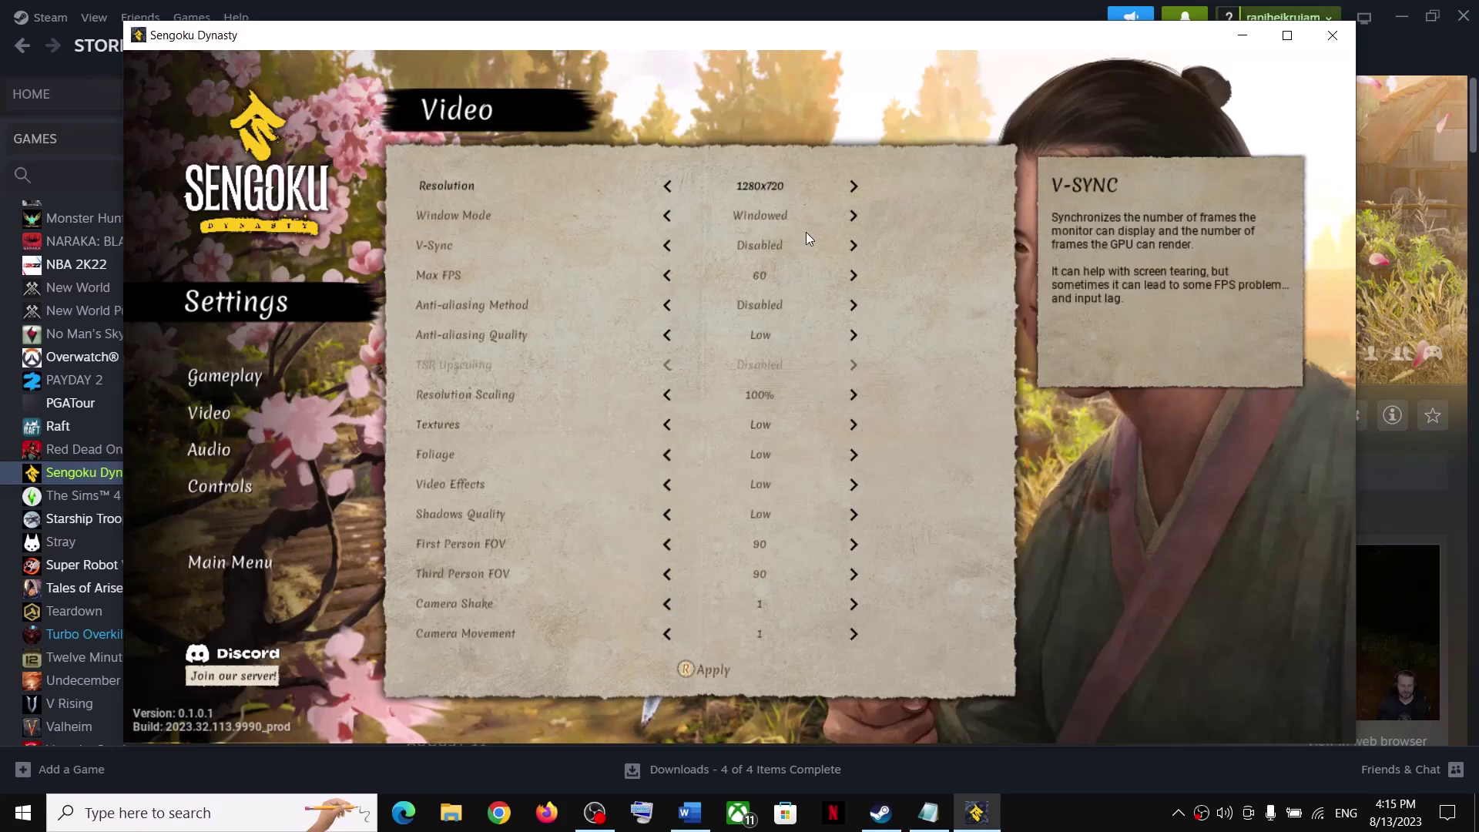
pyautogui.click(853, 186)
pyautogui.click(853, 187)
pyautogui.click(853, 187)
pyautogui.click(854, 186)
pyautogui.click(853, 187)
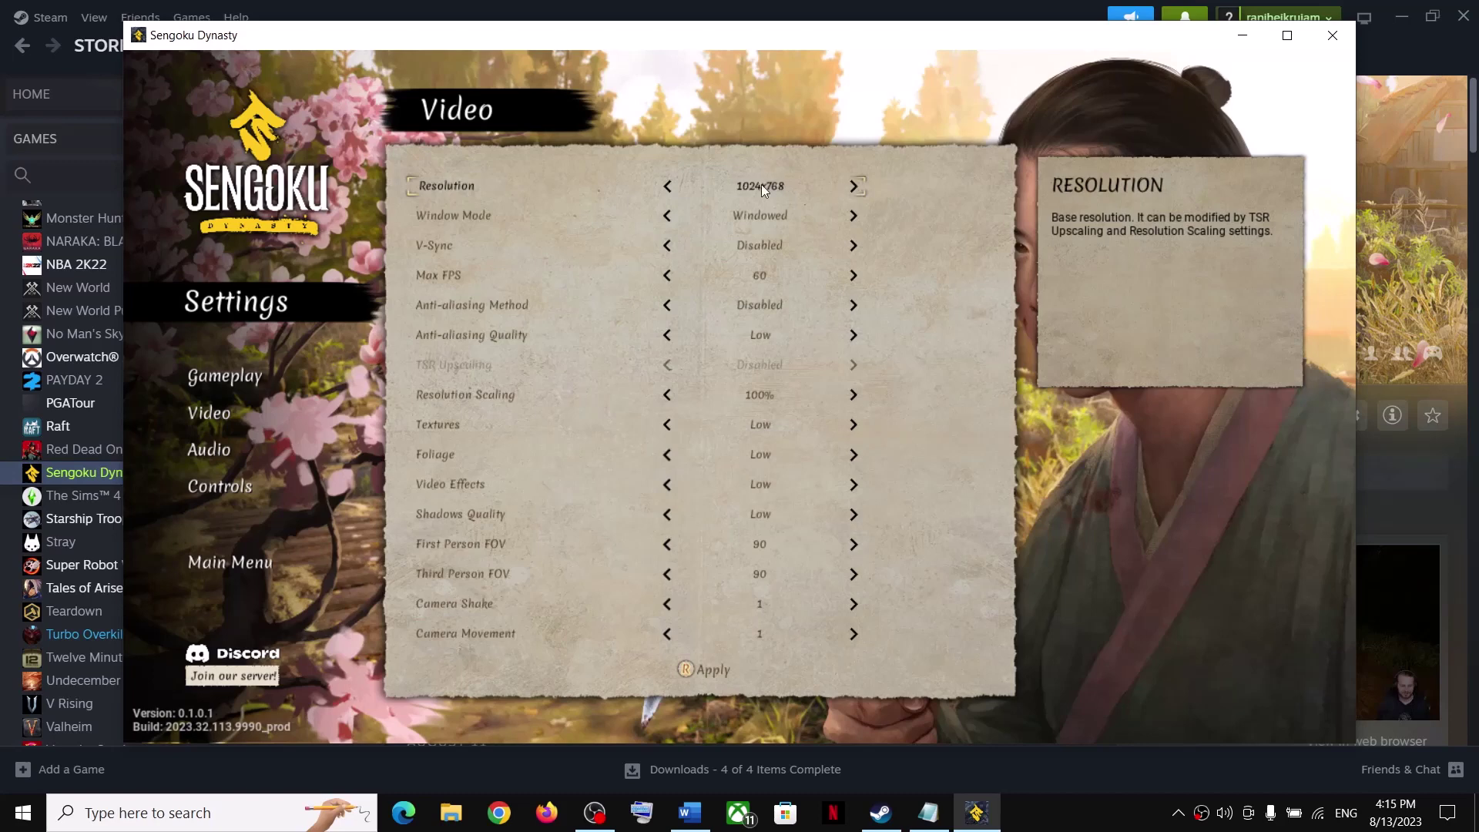
pyautogui.click(671, 186)
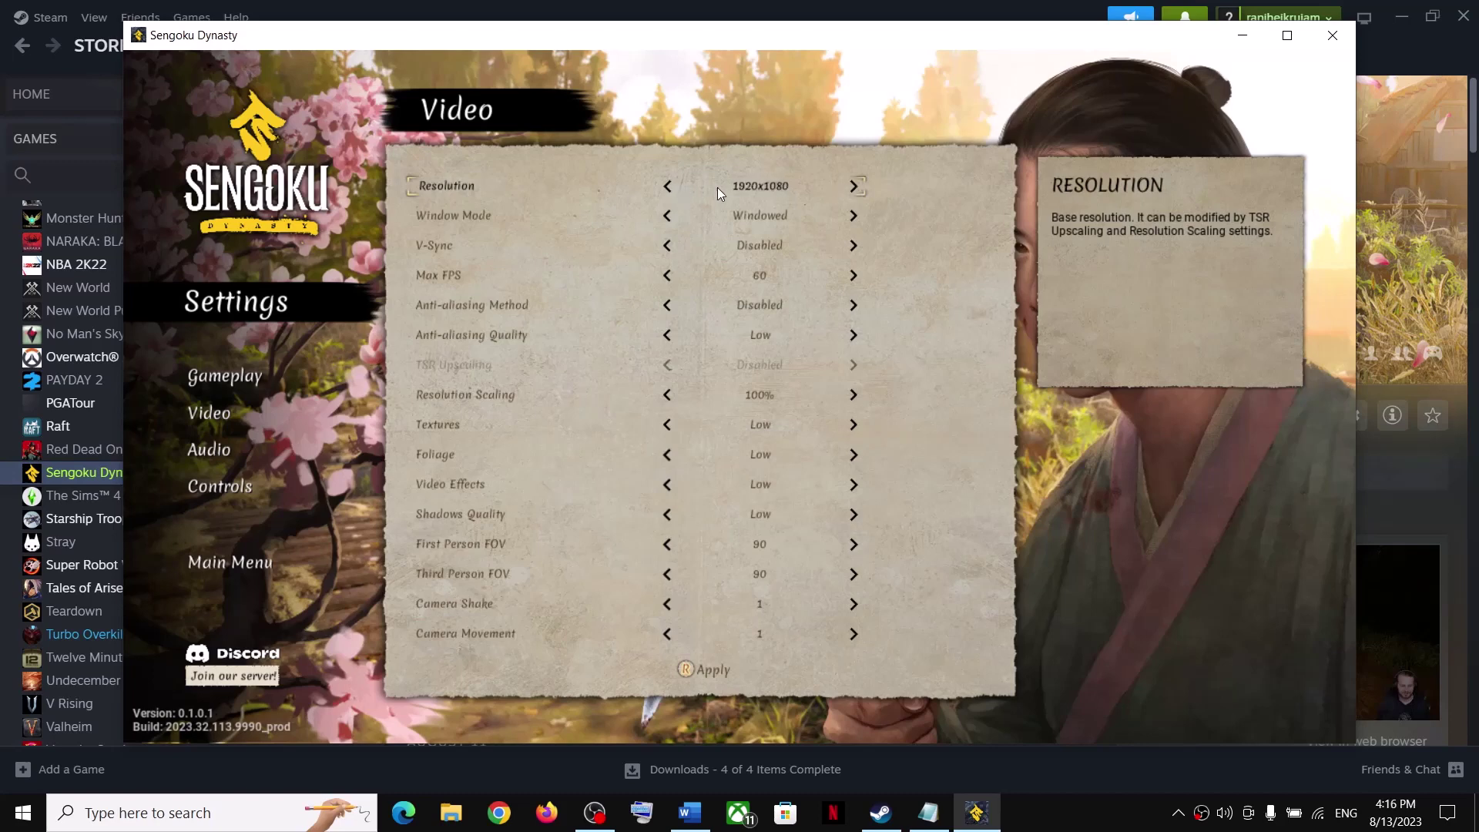
pyautogui.click(668, 186)
pyautogui.click(668, 186)
pyautogui.click(664, 212)
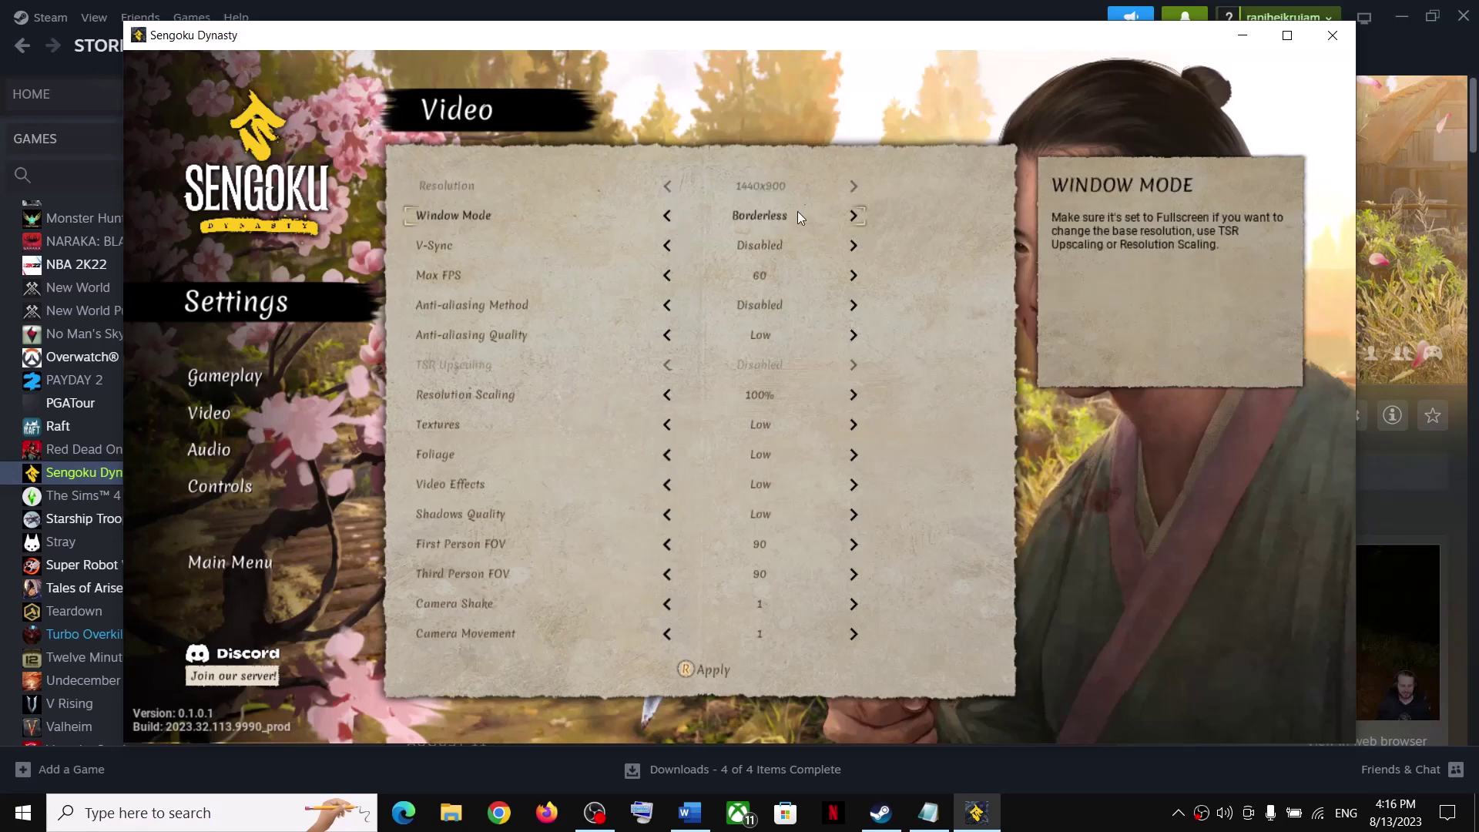
pyautogui.click(853, 216)
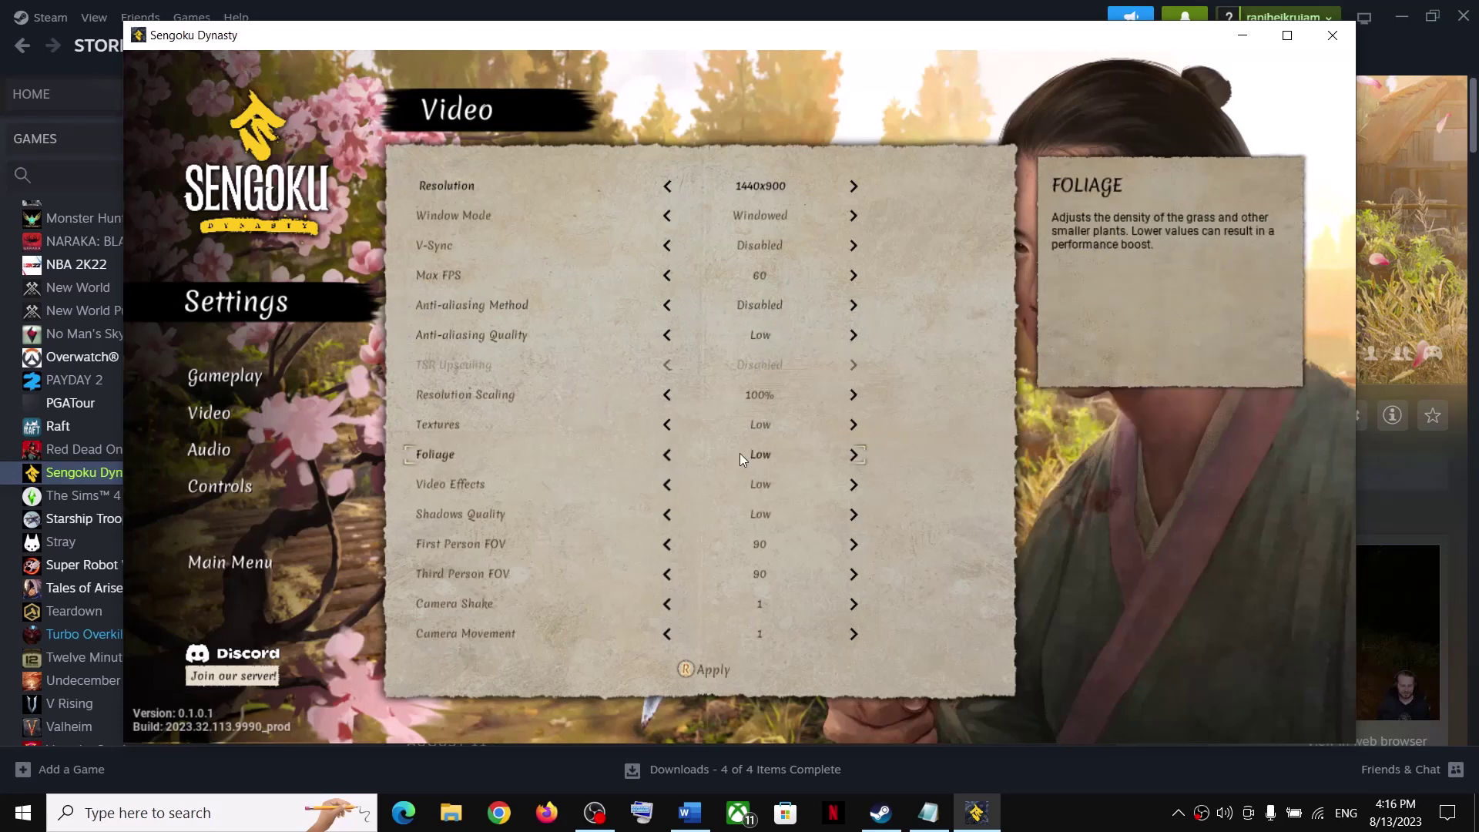
# Set Textures to Low, apply the video settings, and go back to the Word guide.
pyautogui.click(853, 426)
pyautogui.click(852, 426)
pyautogui.click(852, 426)
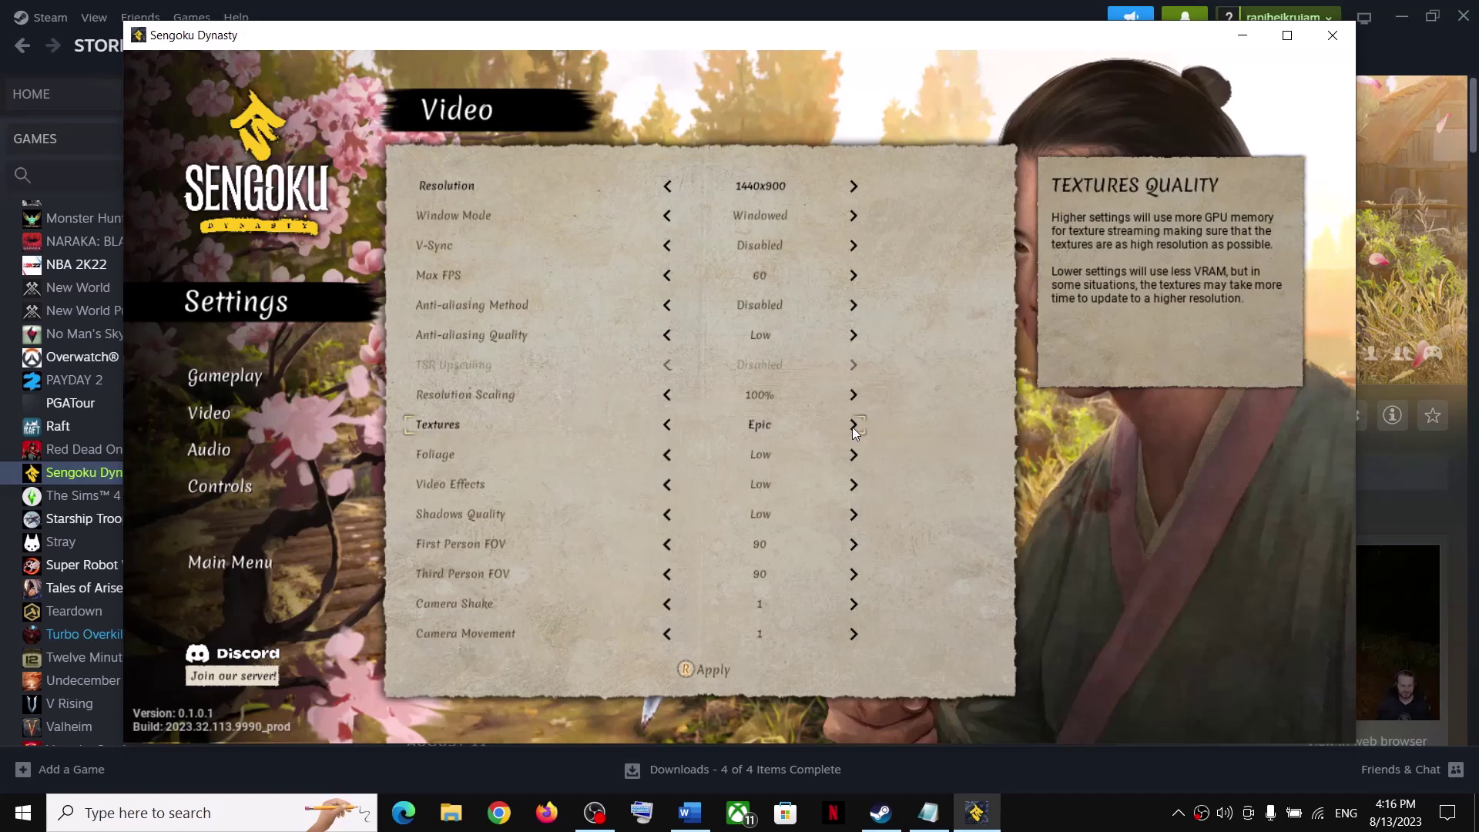
pyautogui.click(665, 422)
pyautogui.click(664, 421)
pyautogui.click(664, 421)
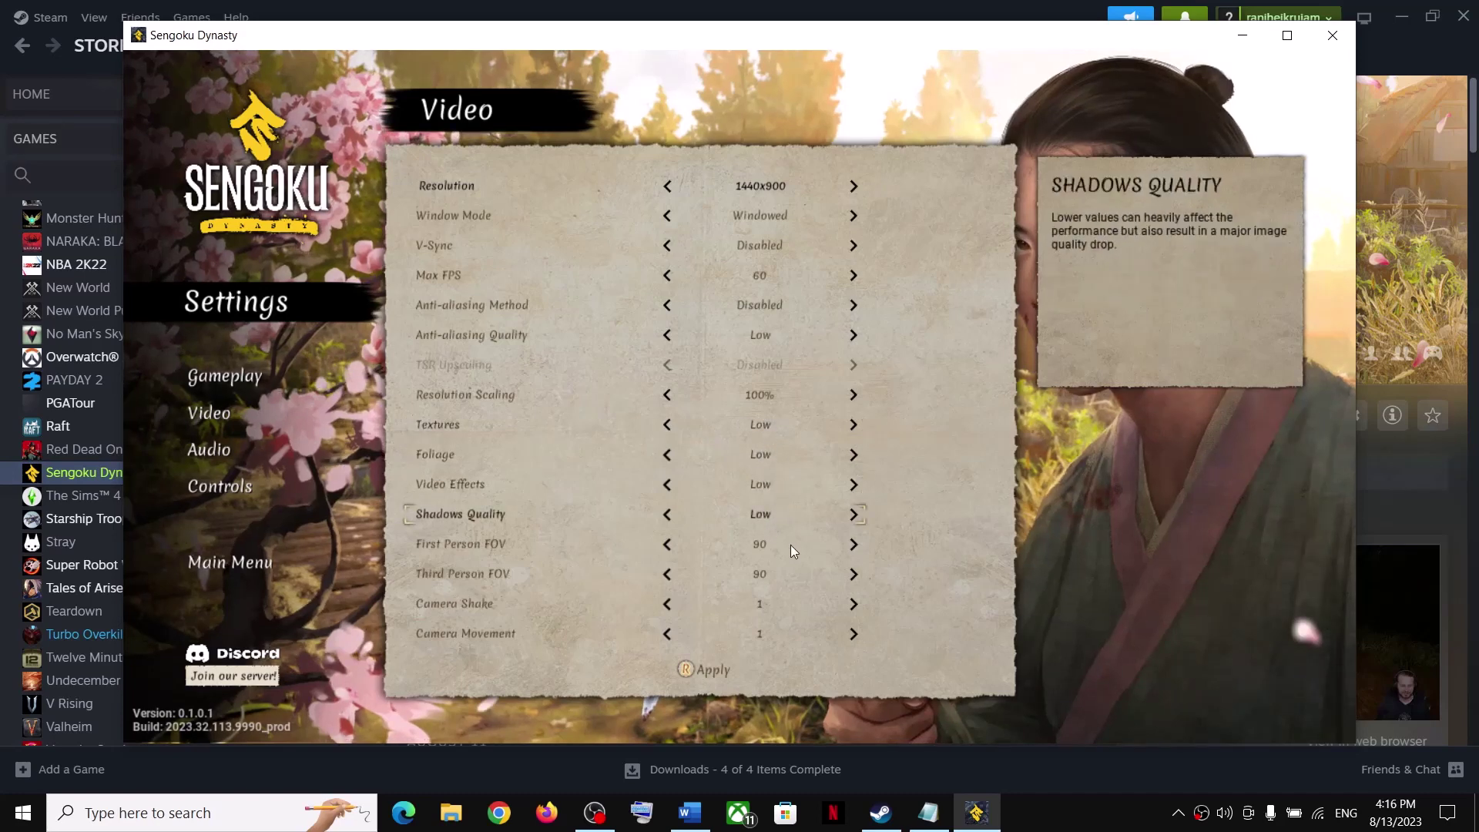
pyautogui.click(711, 659)
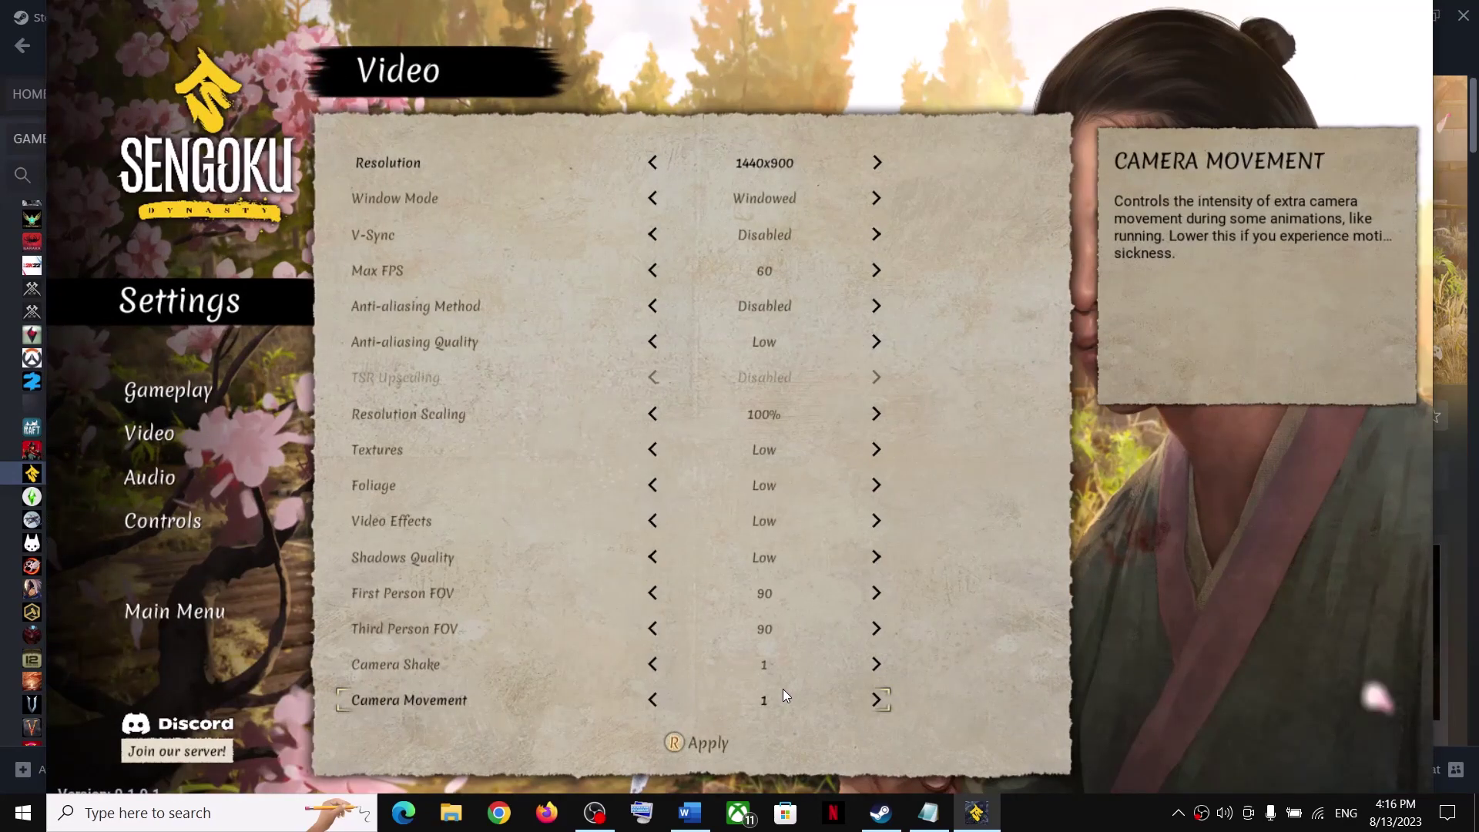
pyautogui.press('Escape')
pyautogui.click(1102, 825)
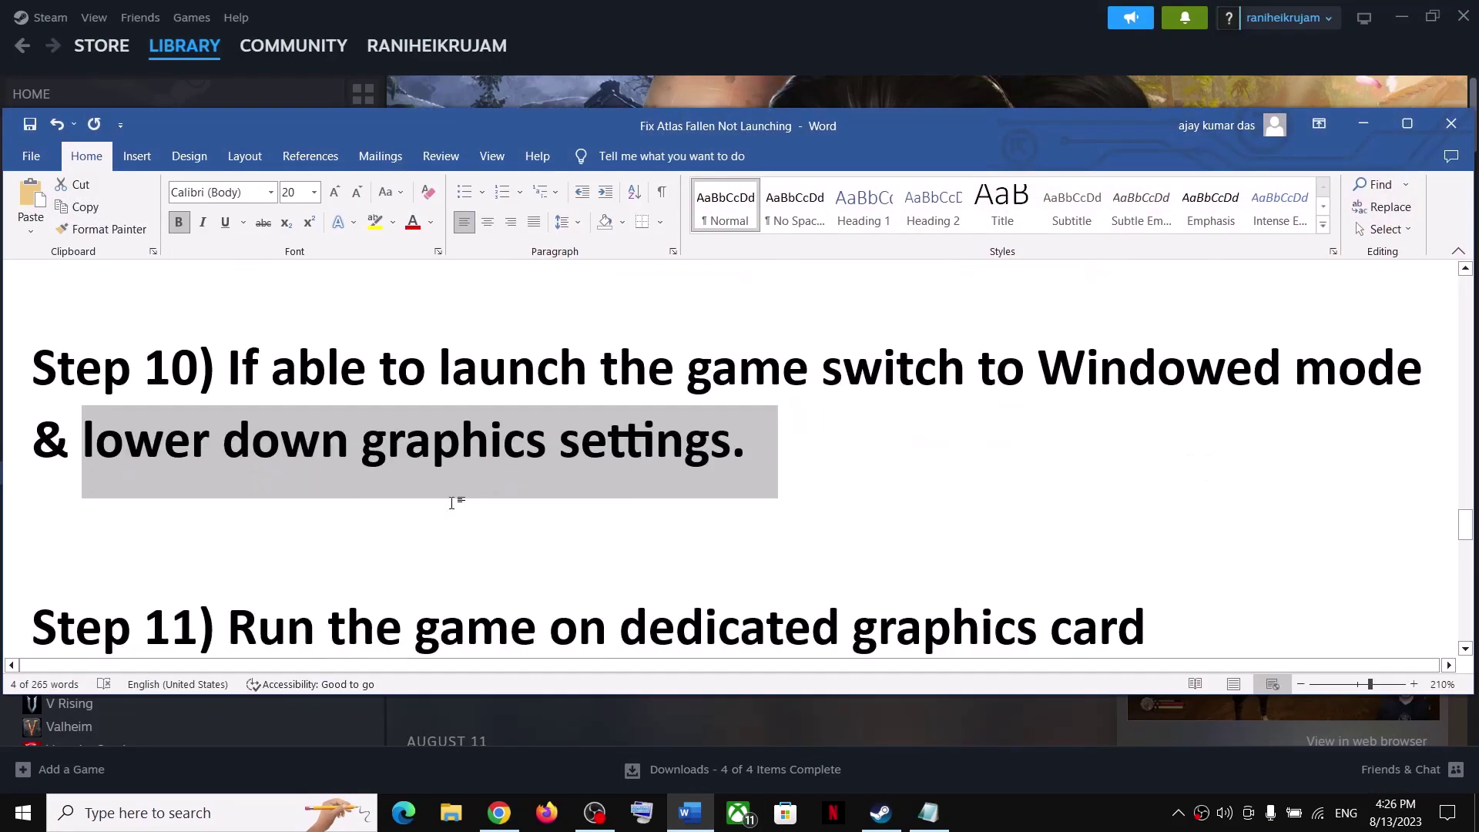
# Copy 'graphics' from Step 11 and use it to search for the Windows Graphics settings page.
pyautogui.scroll(-2, 453, 503)
pyautogui.doubleClick(927, 490)
pyautogui.hotkey('ctrl', 'c')
pyautogui.click(144, 817)
pyautogui.hotkey('ctrl', 'v')
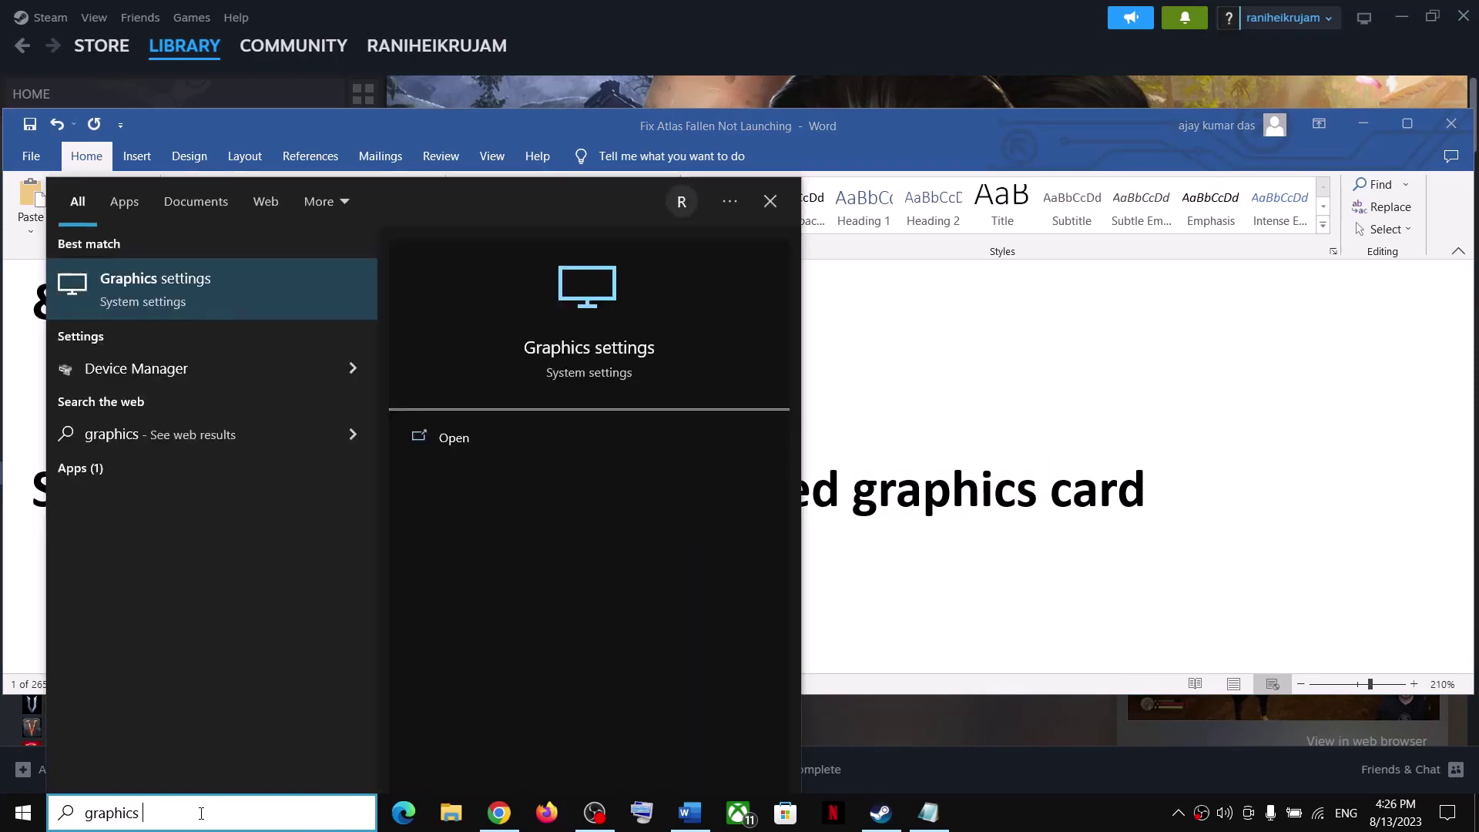
pyautogui.click(196, 282)
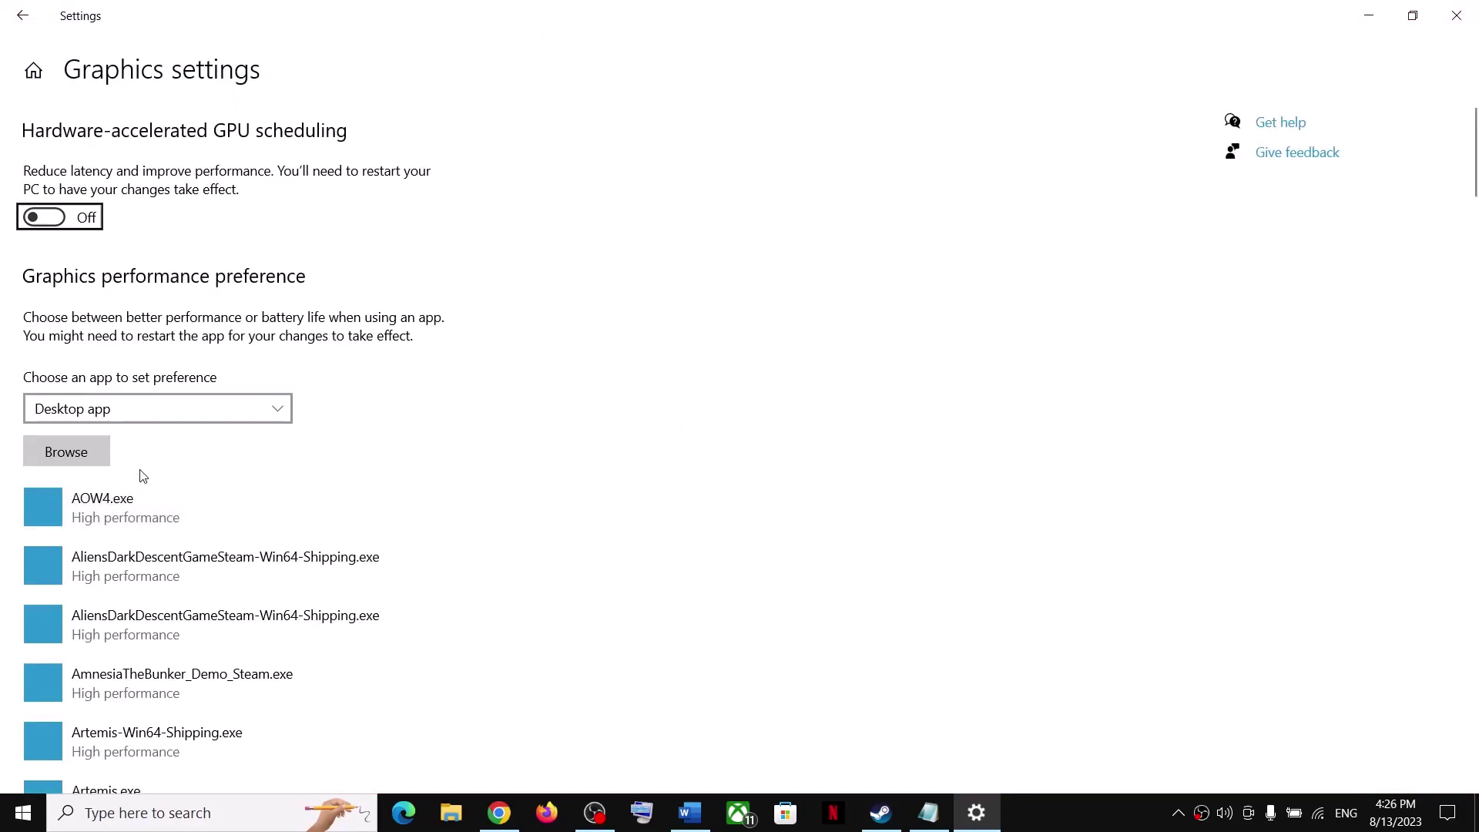
# Add SengokuDynasty.exe from D:\SteamLibrary\steamapps\common and set it to High performance.
pyautogui.click(55, 456)
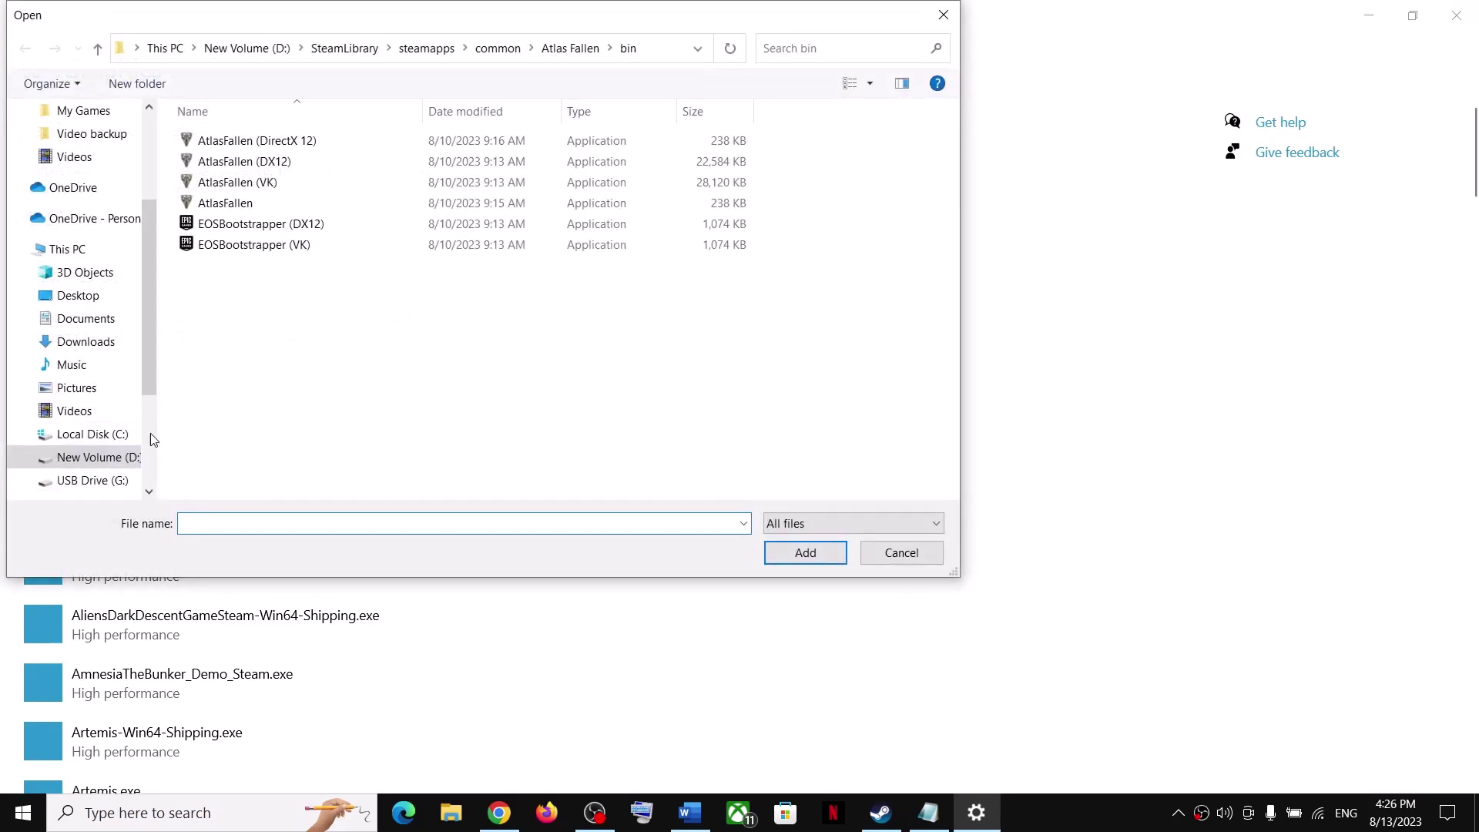
pyautogui.click(120, 459)
pyautogui.scroll(-1, 258, 378)
pyautogui.doubleClick(258, 361)
pyautogui.doubleClick(231, 144)
pyautogui.doubleClick(231, 145)
pyautogui.doubleClick(226, 205)
pyautogui.click(225, 182)
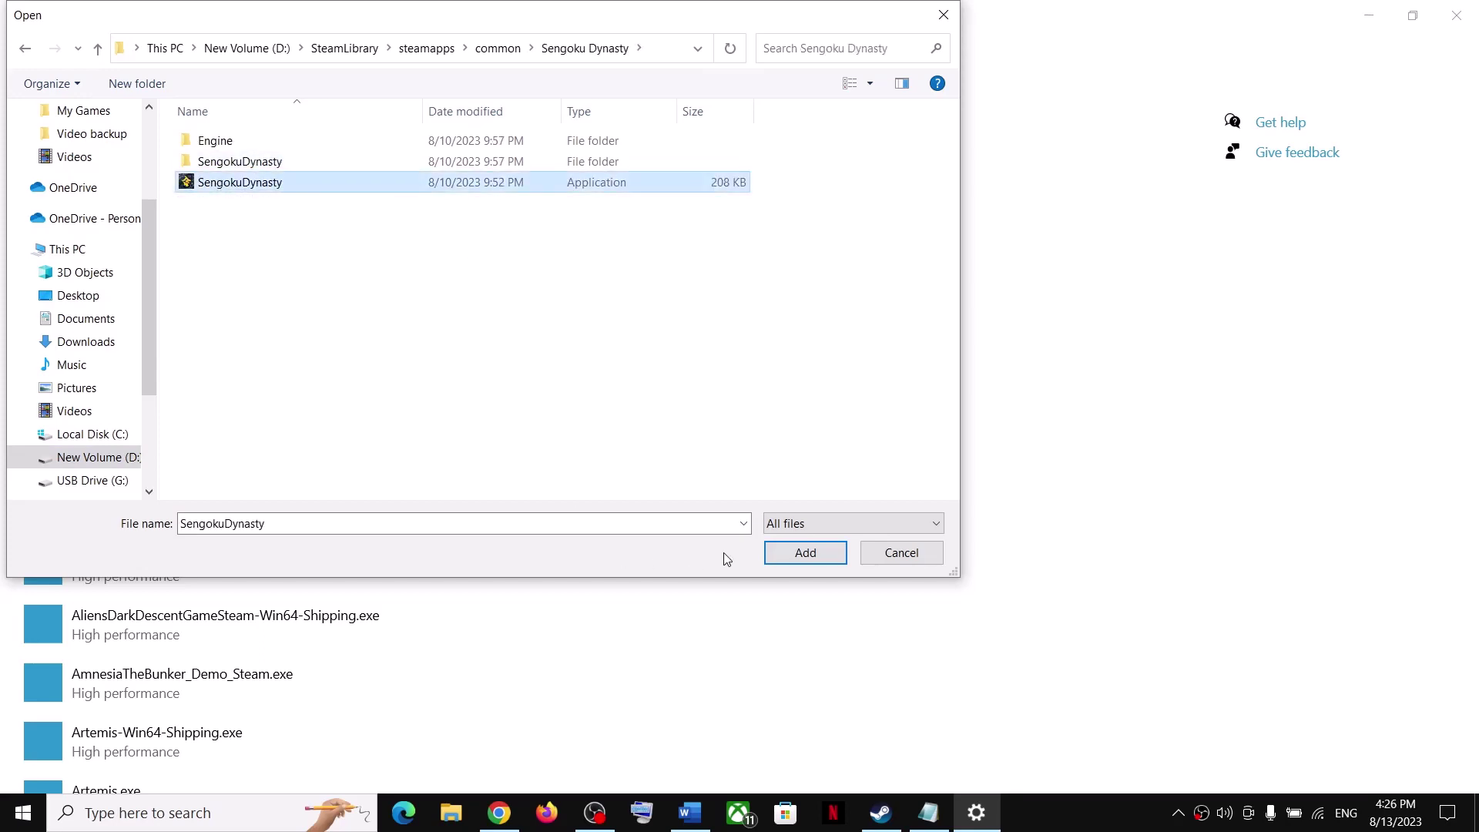
pyautogui.click(805, 552)
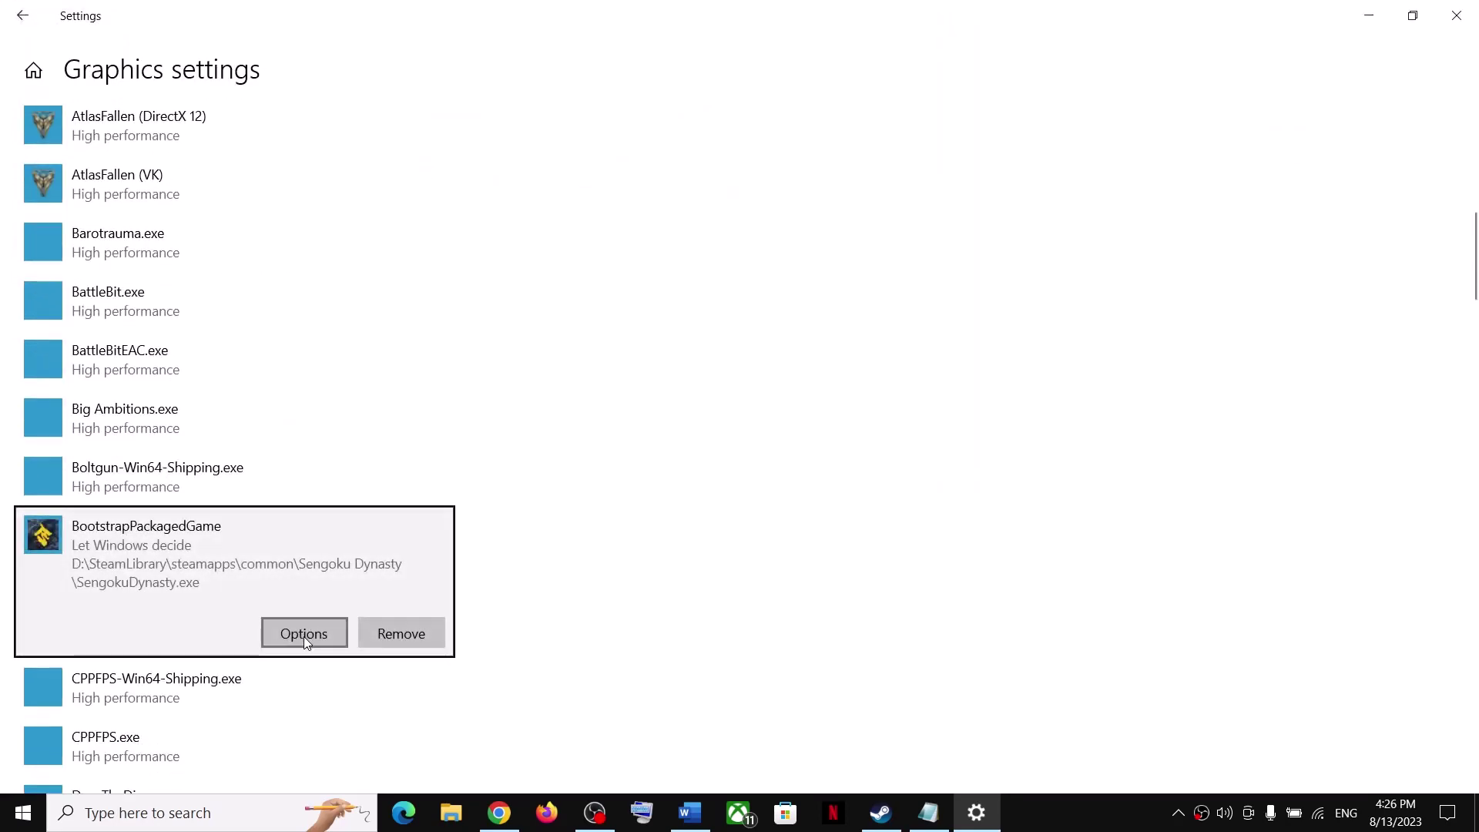
pyautogui.click(304, 636)
pyautogui.click(630, 449)
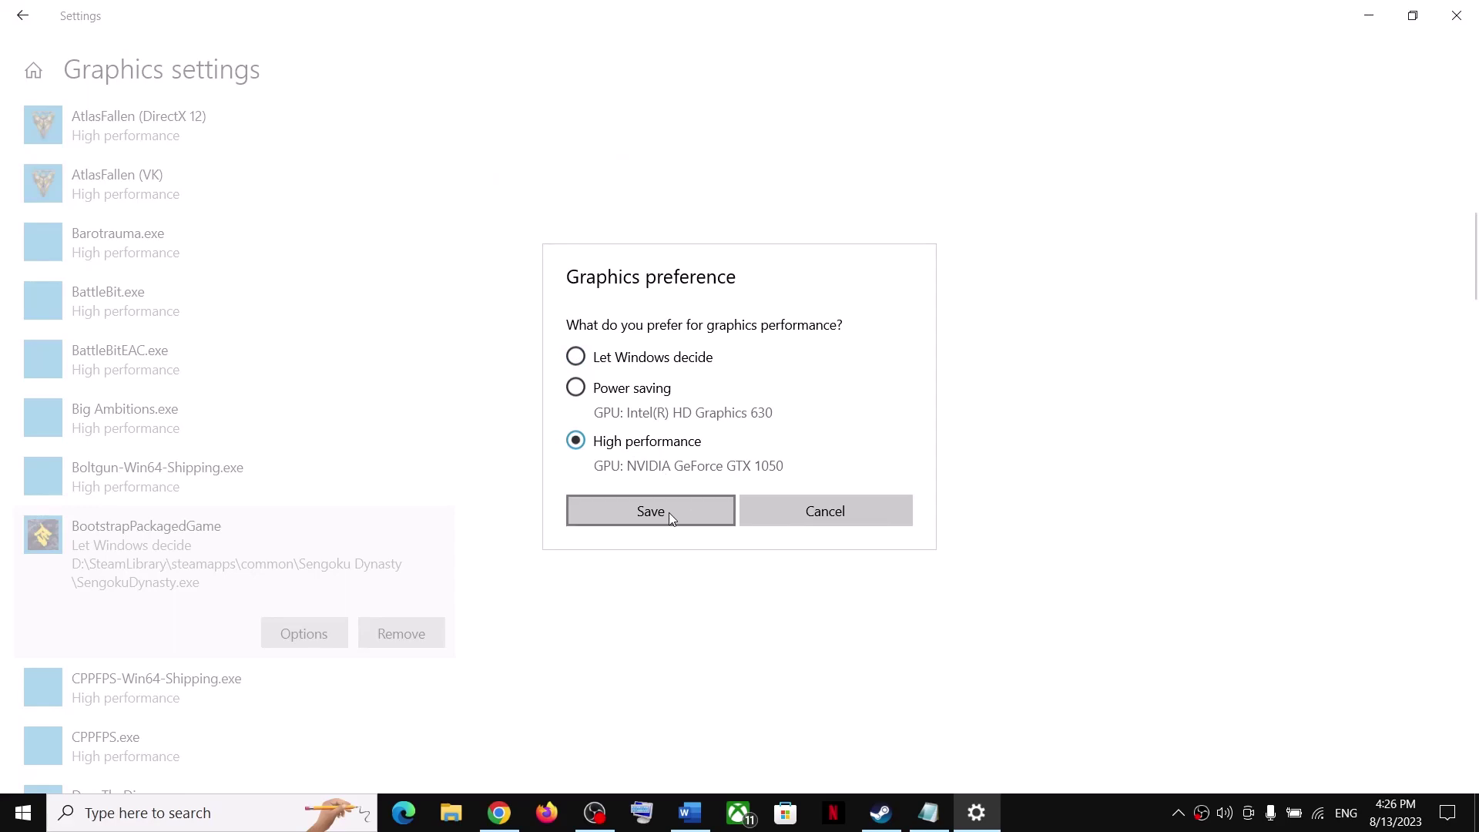
pyautogui.click(651, 511)
# Add SengokuDynasty-Win64-Shipping.exe from Binaries\Win64 and set it to High performance.
pyautogui.scroll(10, 385, 523)
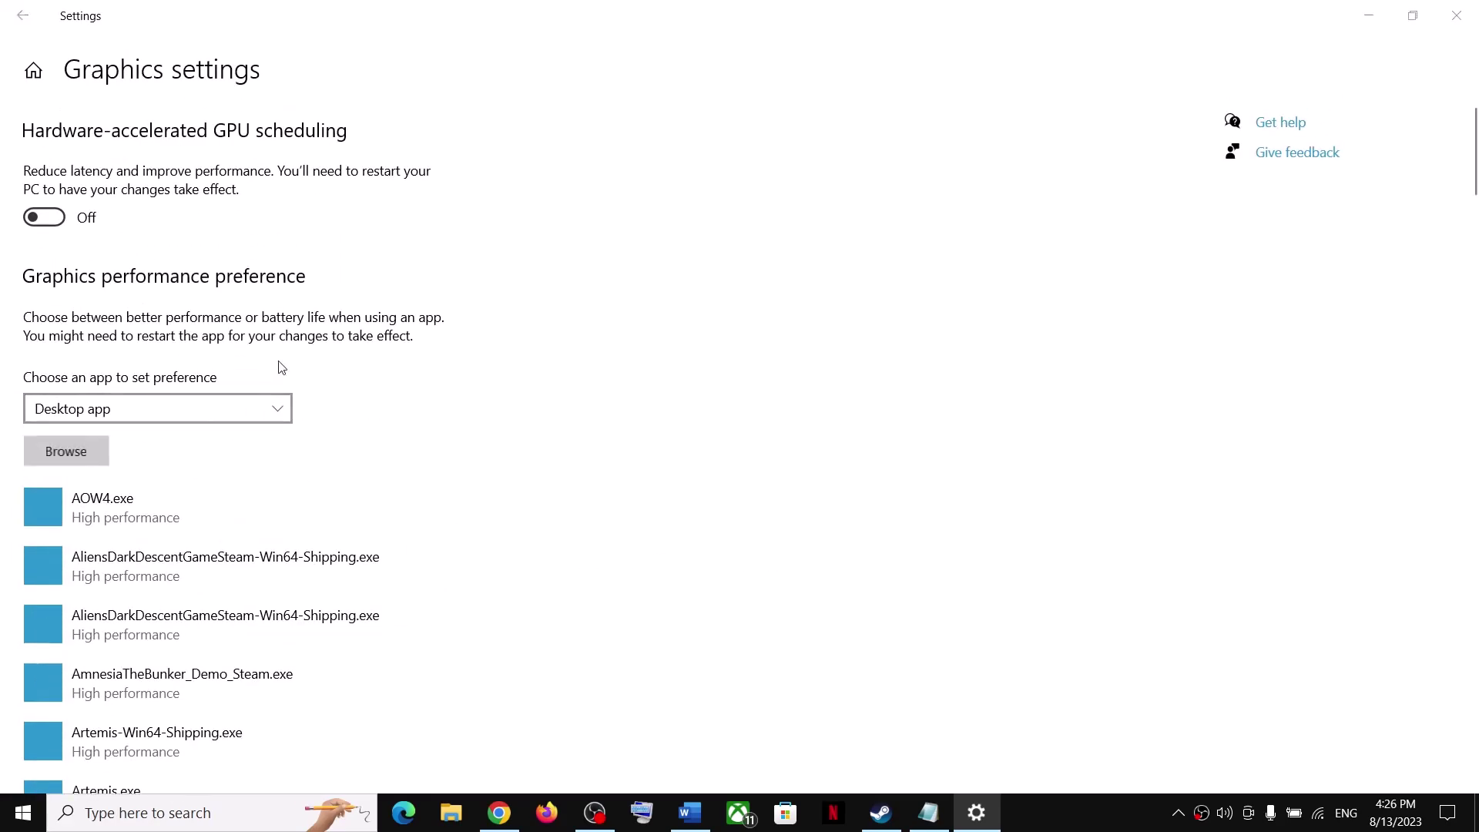
pyautogui.doubleClick(224, 161)
pyautogui.click(235, 145)
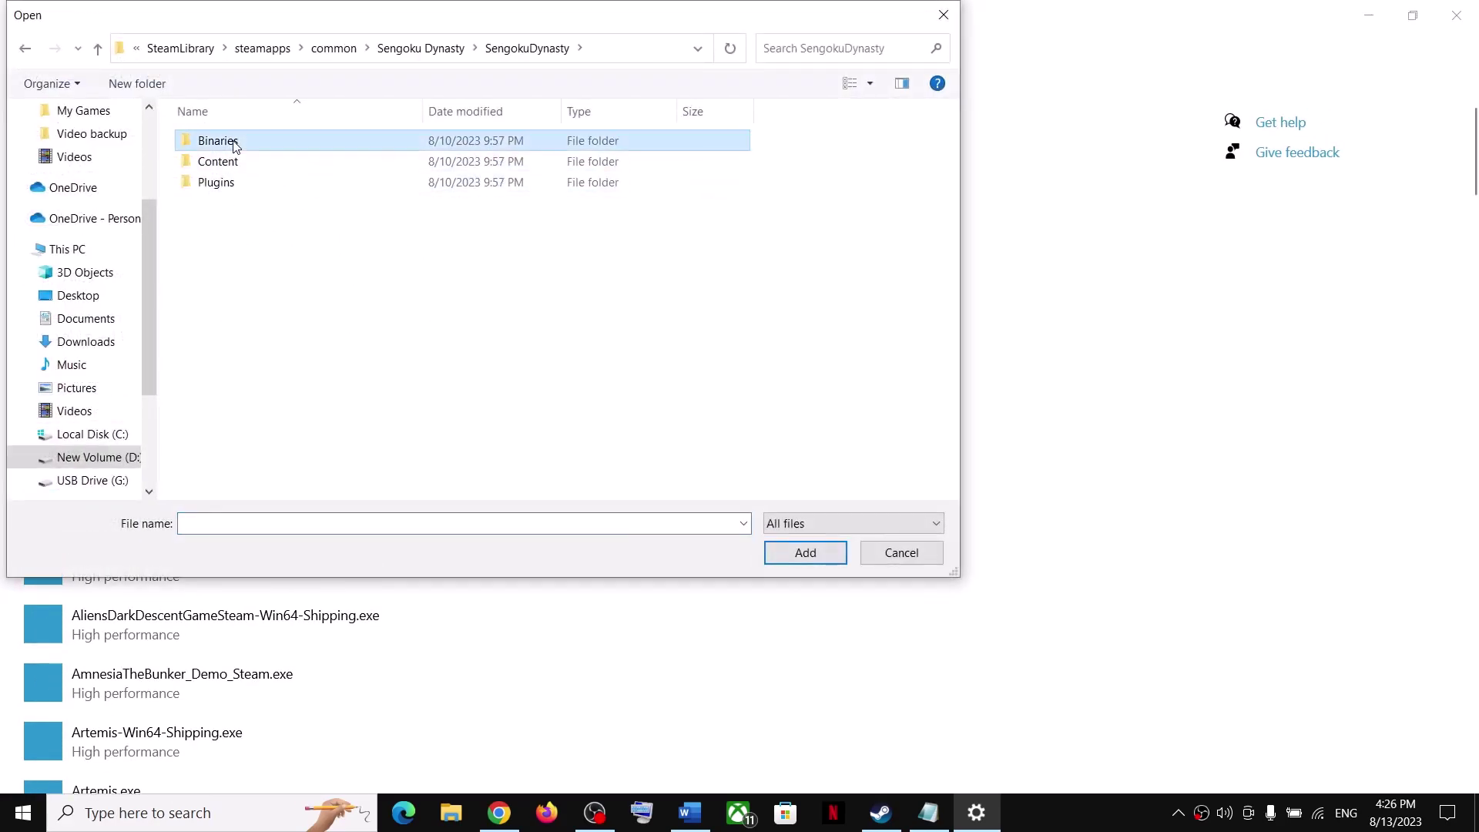
pyautogui.doubleClick(235, 144)
pyautogui.doubleClick(234, 145)
pyautogui.click(239, 161)
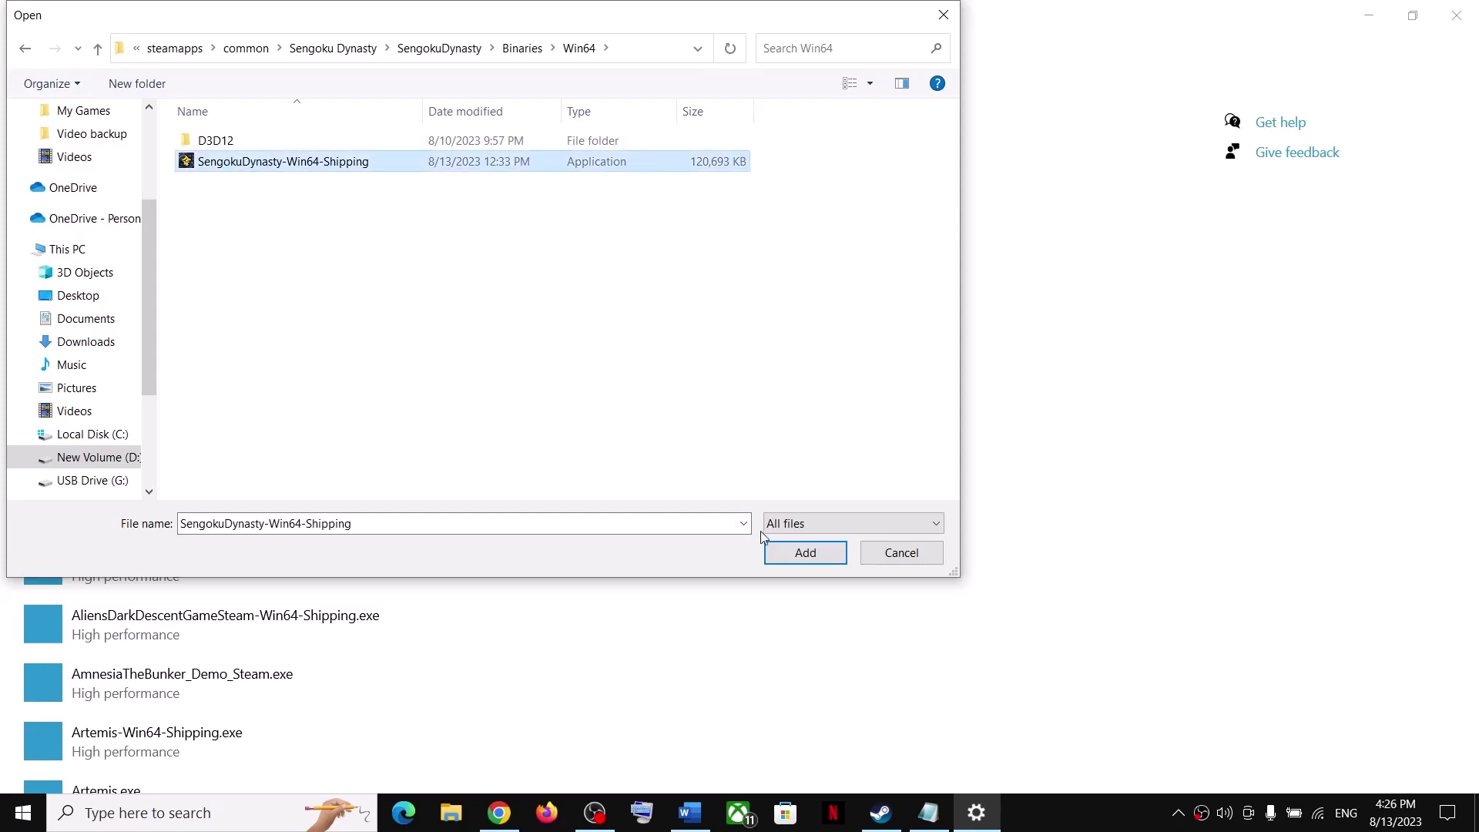
pyautogui.click(784, 551)
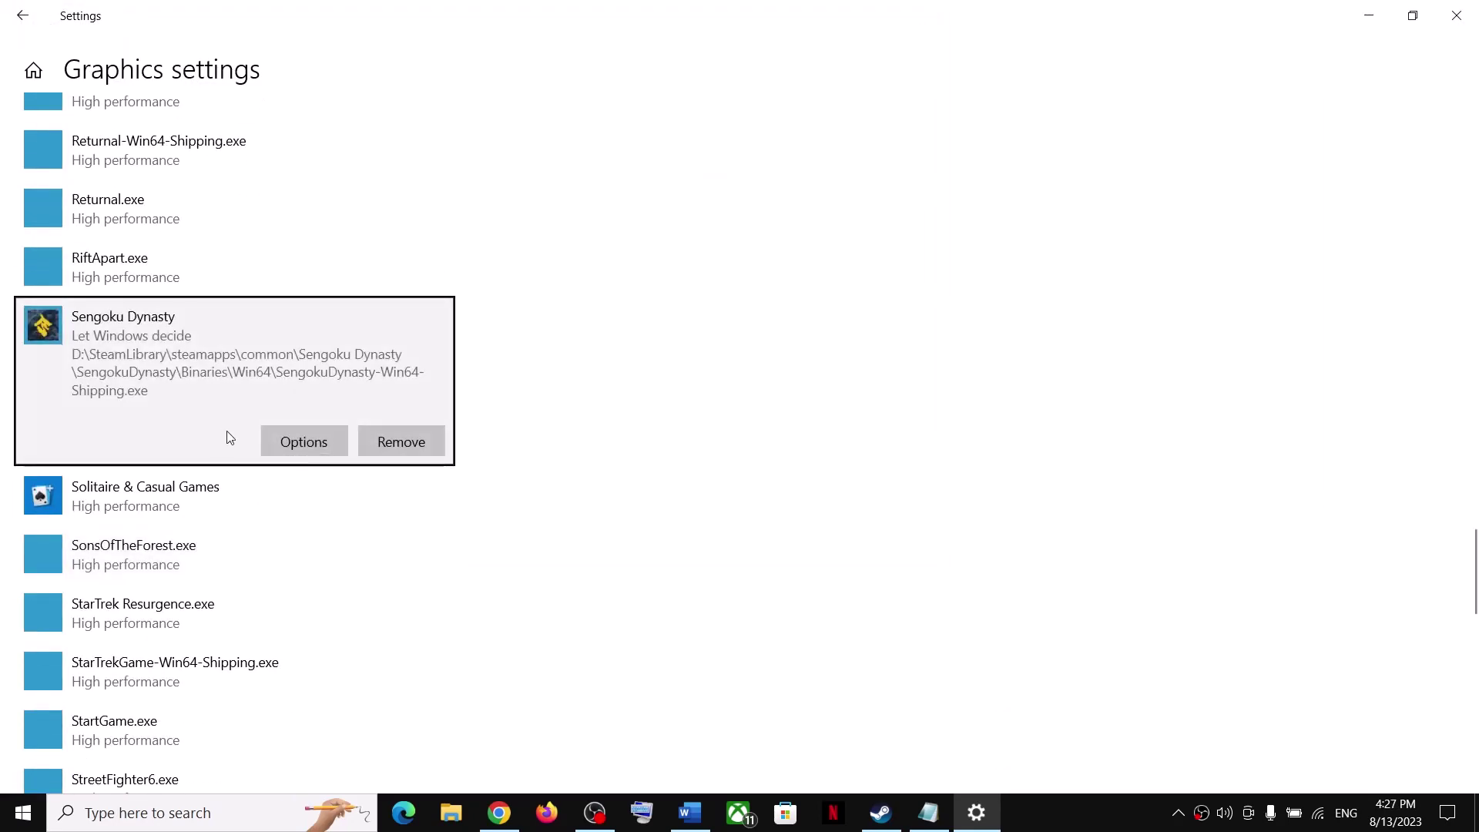
pyautogui.click(308, 441)
pyautogui.click(639, 440)
pyautogui.click(670, 510)
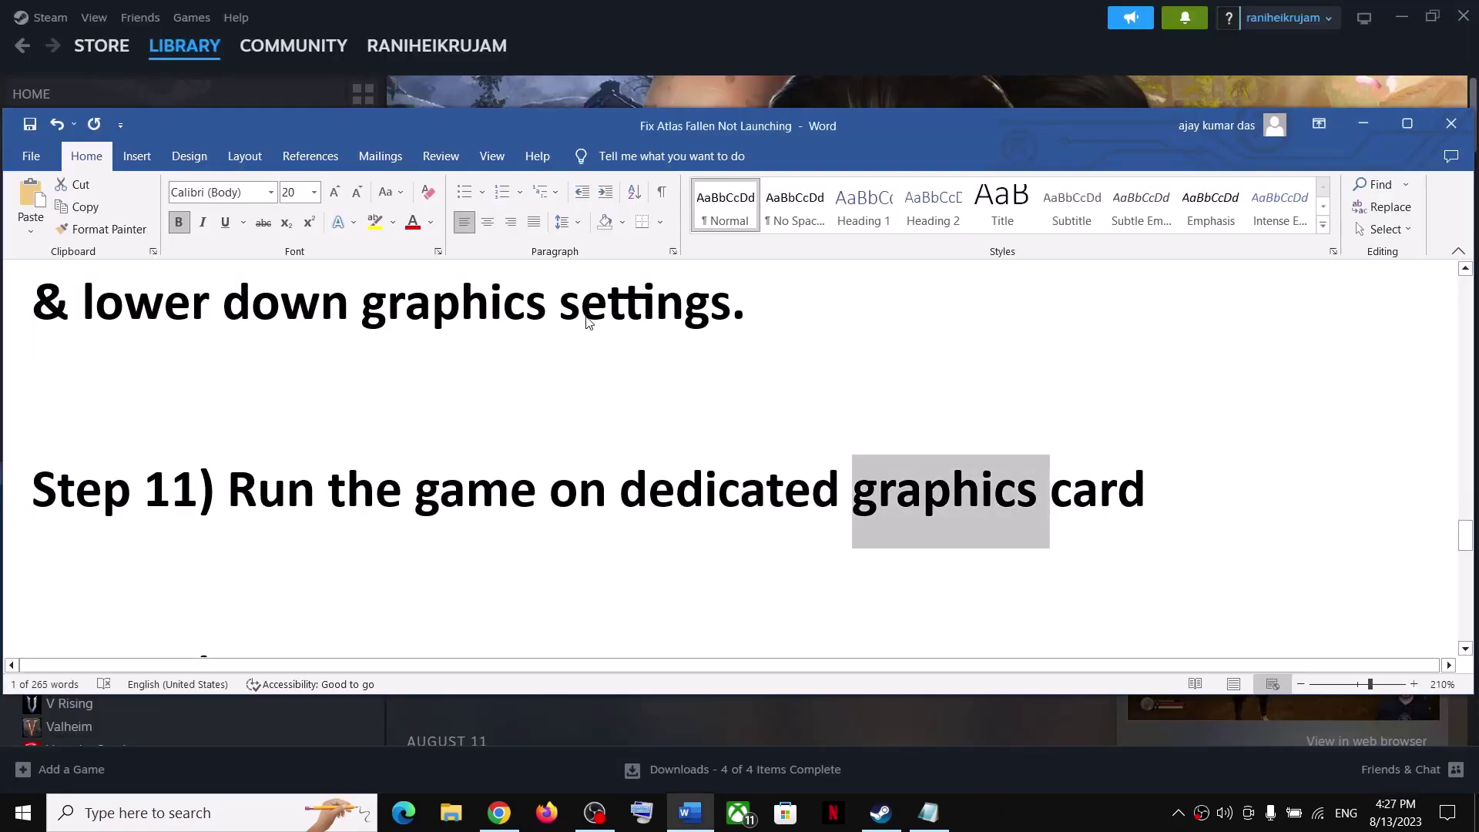
pyautogui.scroll(-5, 643, 481)
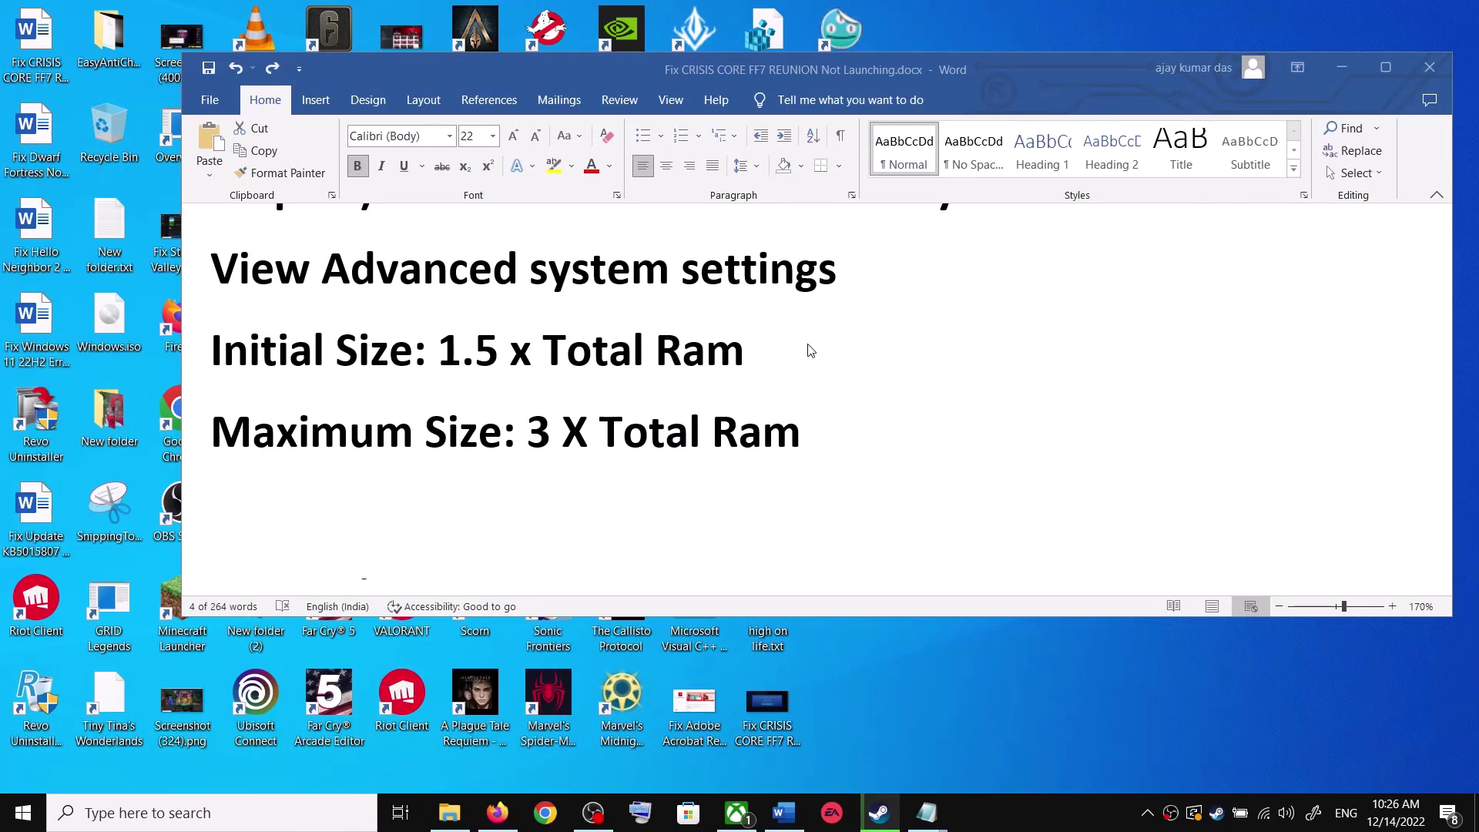
# Copy 'View advanced system settings' from the guide, search it, and open System Properties.
pyautogui.tripleClick(832, 289)
pyautogui.hotkey('ctrl', 'c')
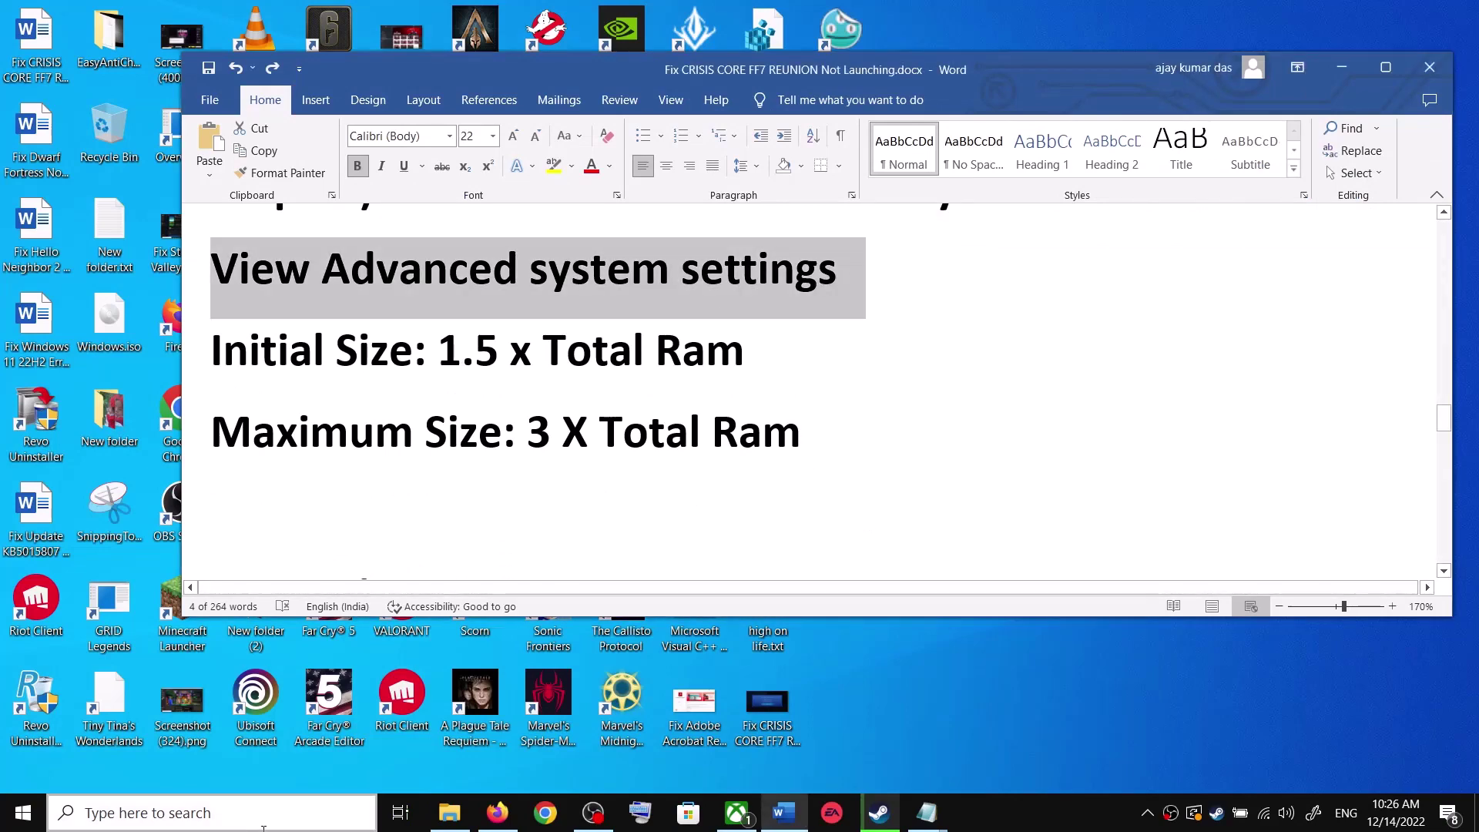
pyautogui.click(238, 824)
pyautogui.hotkey('ctrl', 'v')
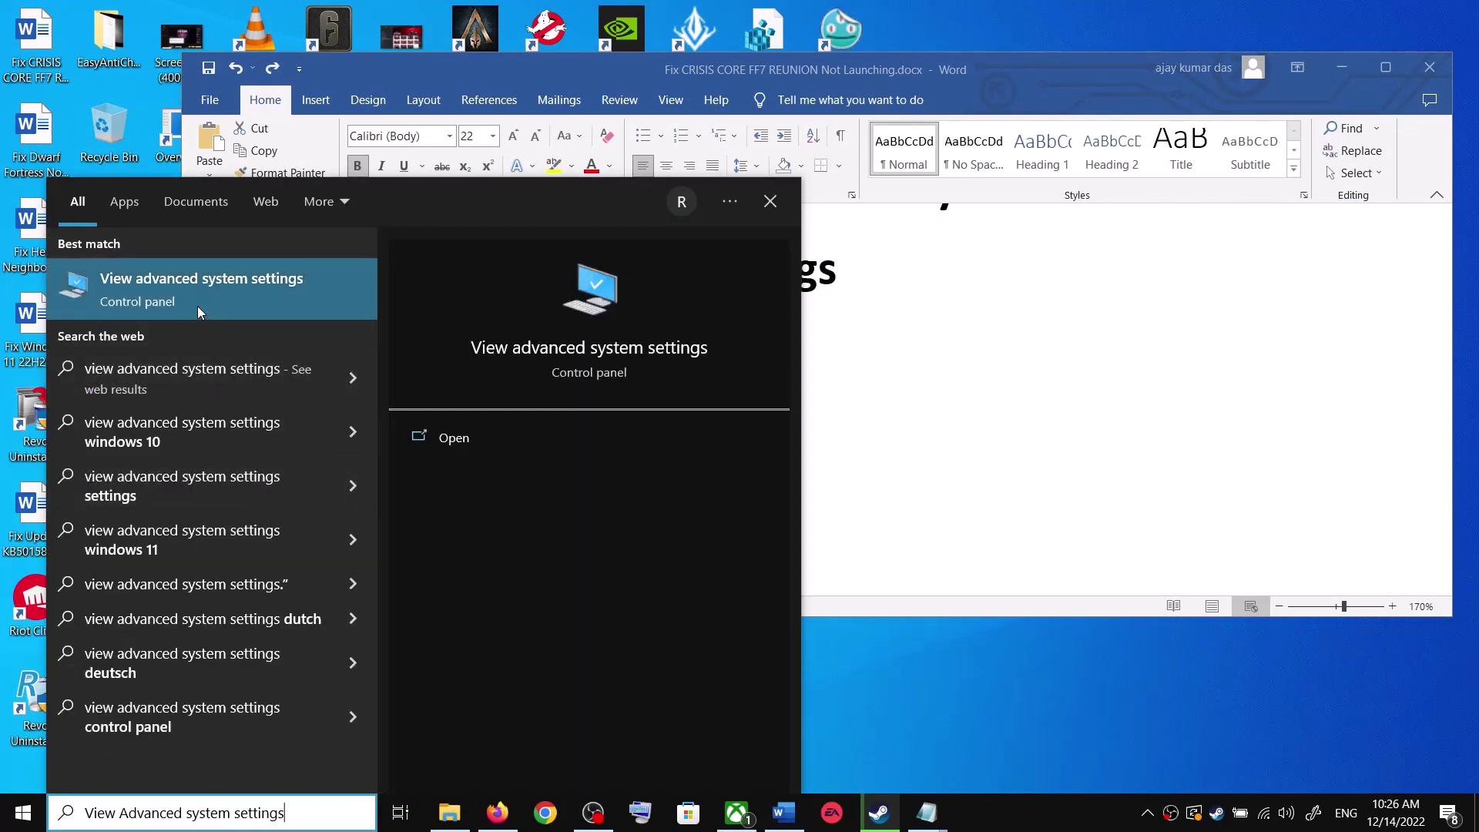
pyautogui.click(241, 301)
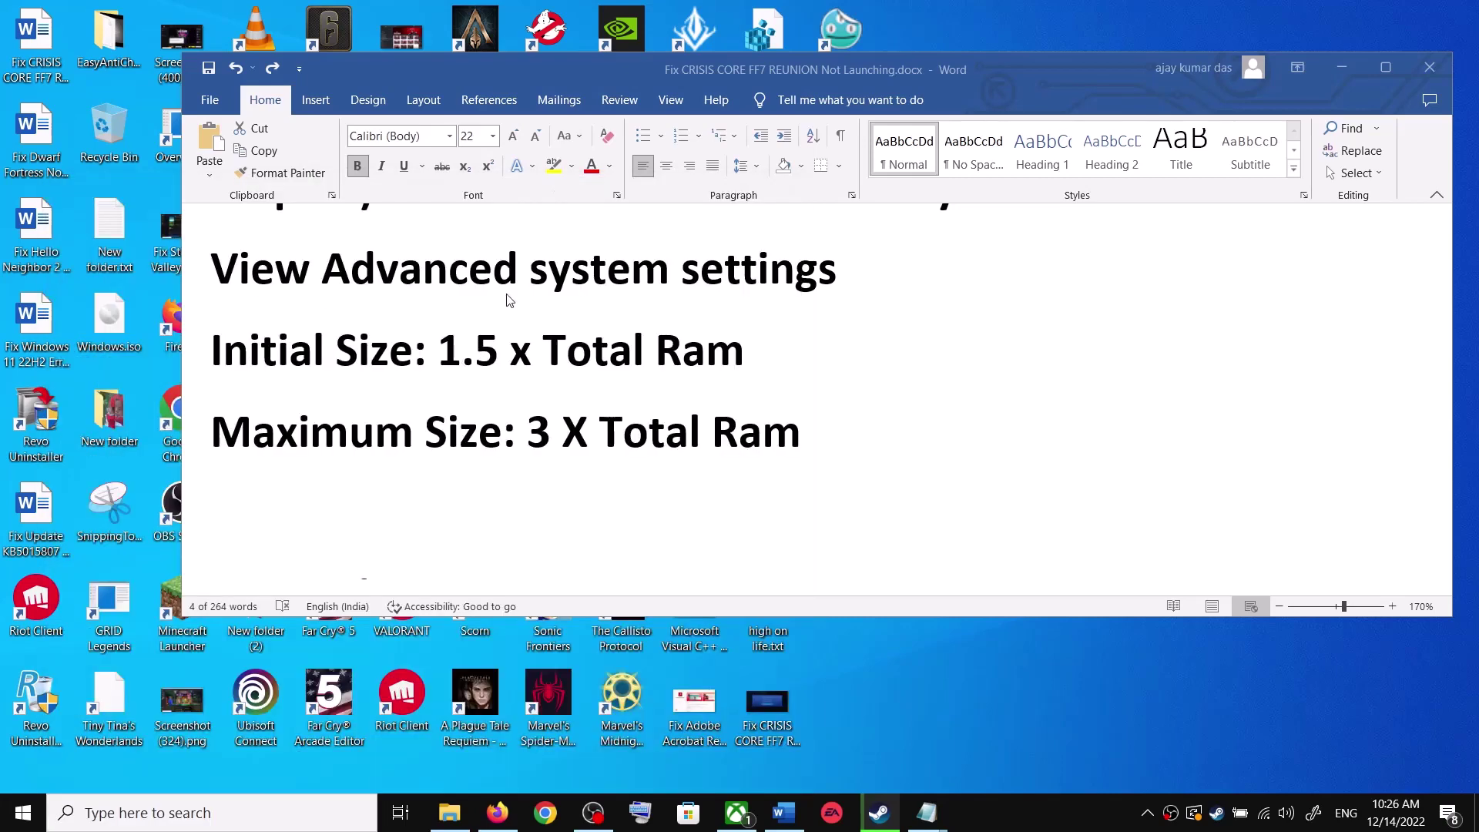
pyautogui.moveTo(381, 167); pyautogui.dragTo(1092, 298)
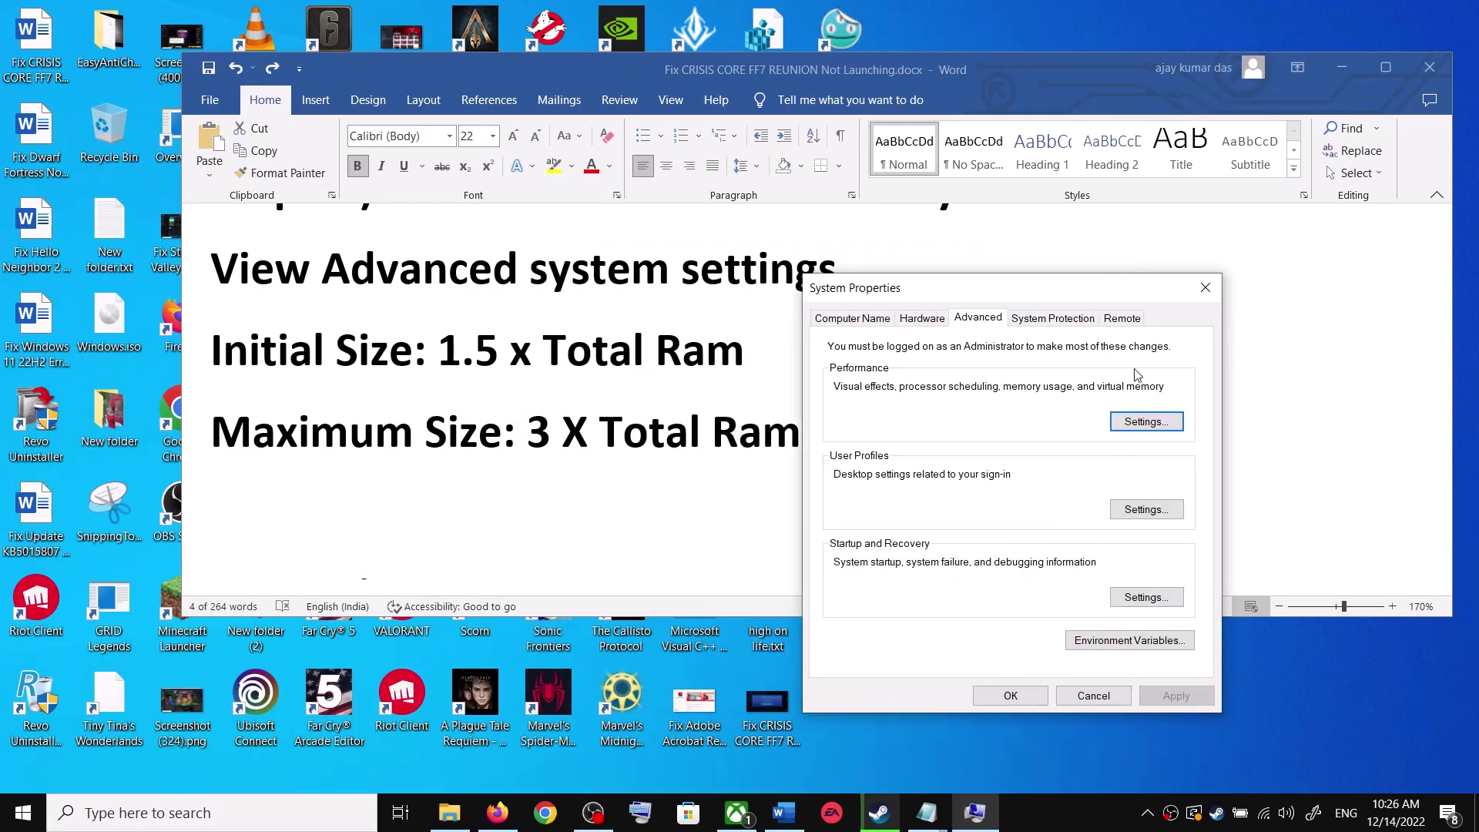
# Open Virtual Memory with automatic management off, leaving C: at custom 12288–24576 MB.
pyautogui.click(1140, 421)
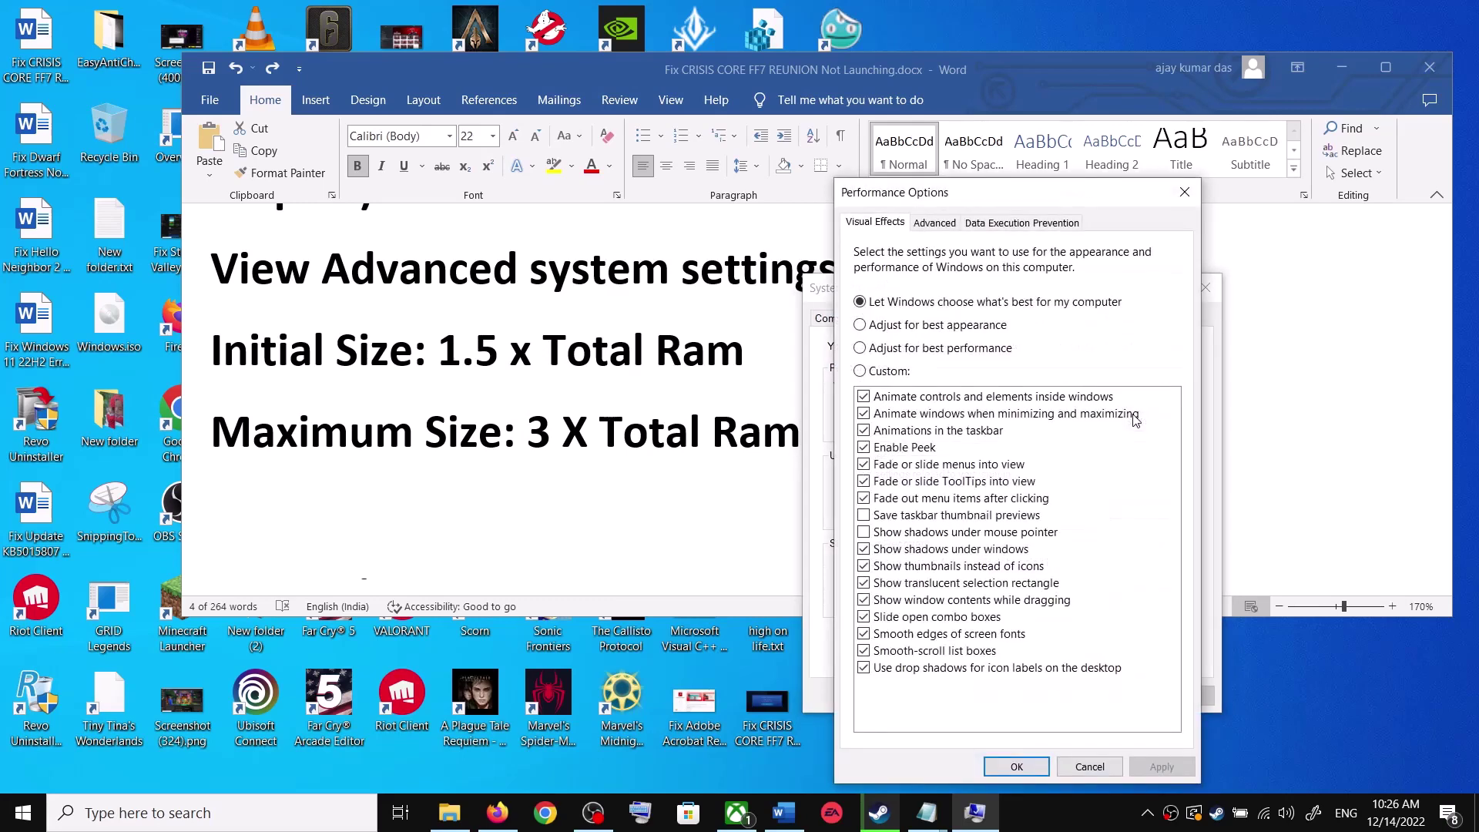
pyautogui.click(935, 224)
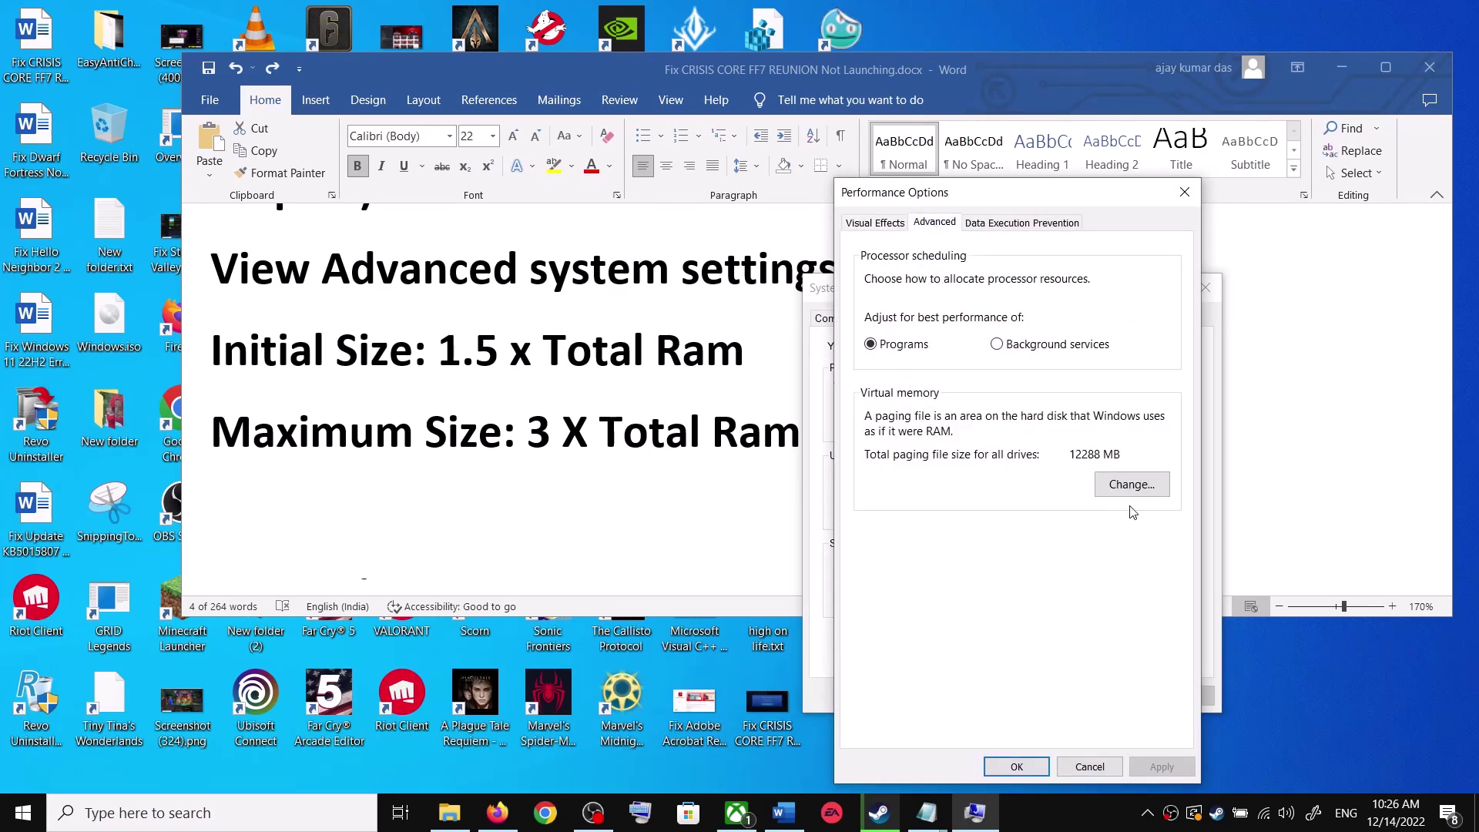
pyautogui.click(1131, 485)
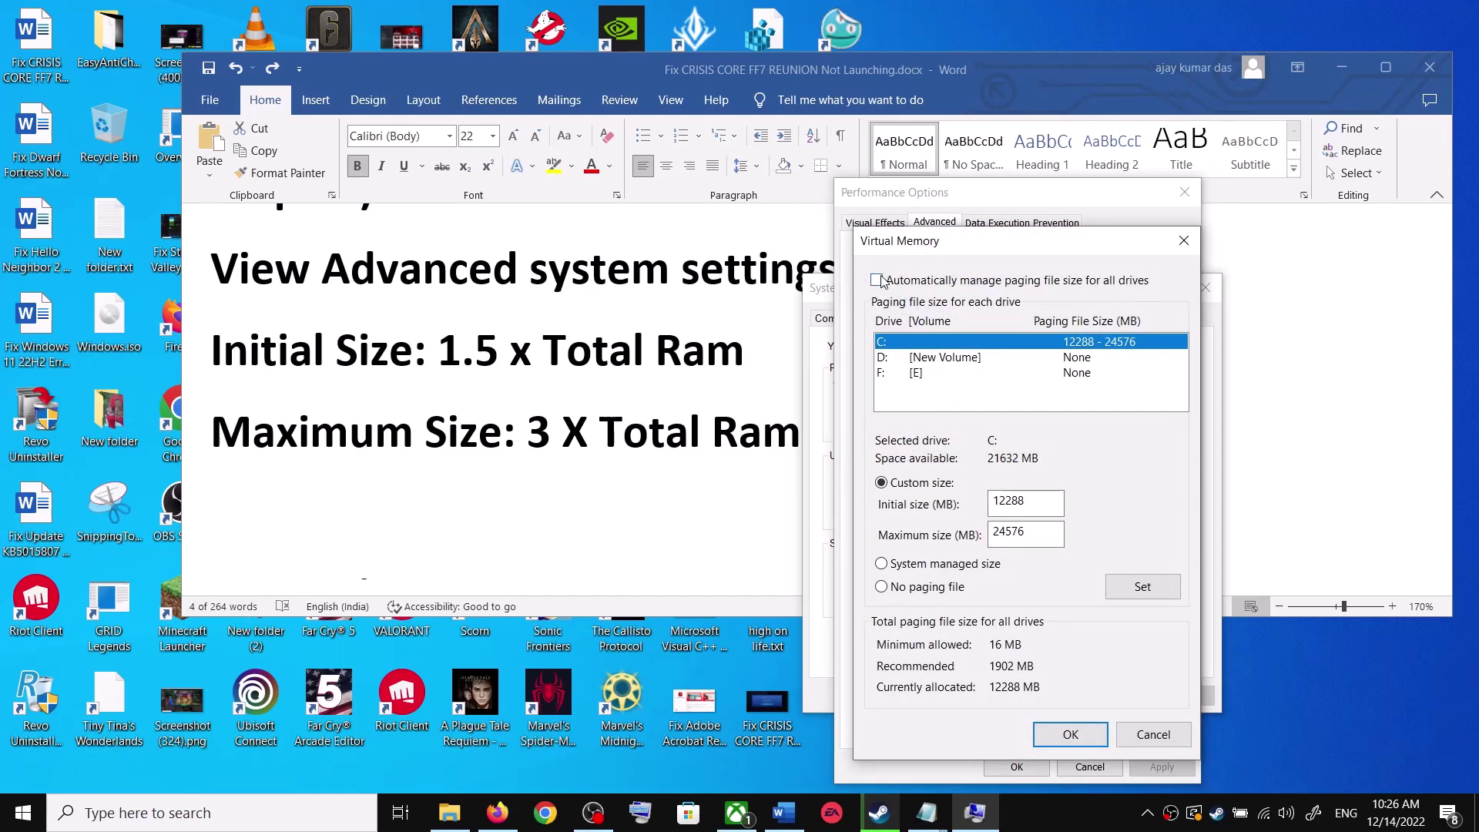
pyautogui.click(877, 280)
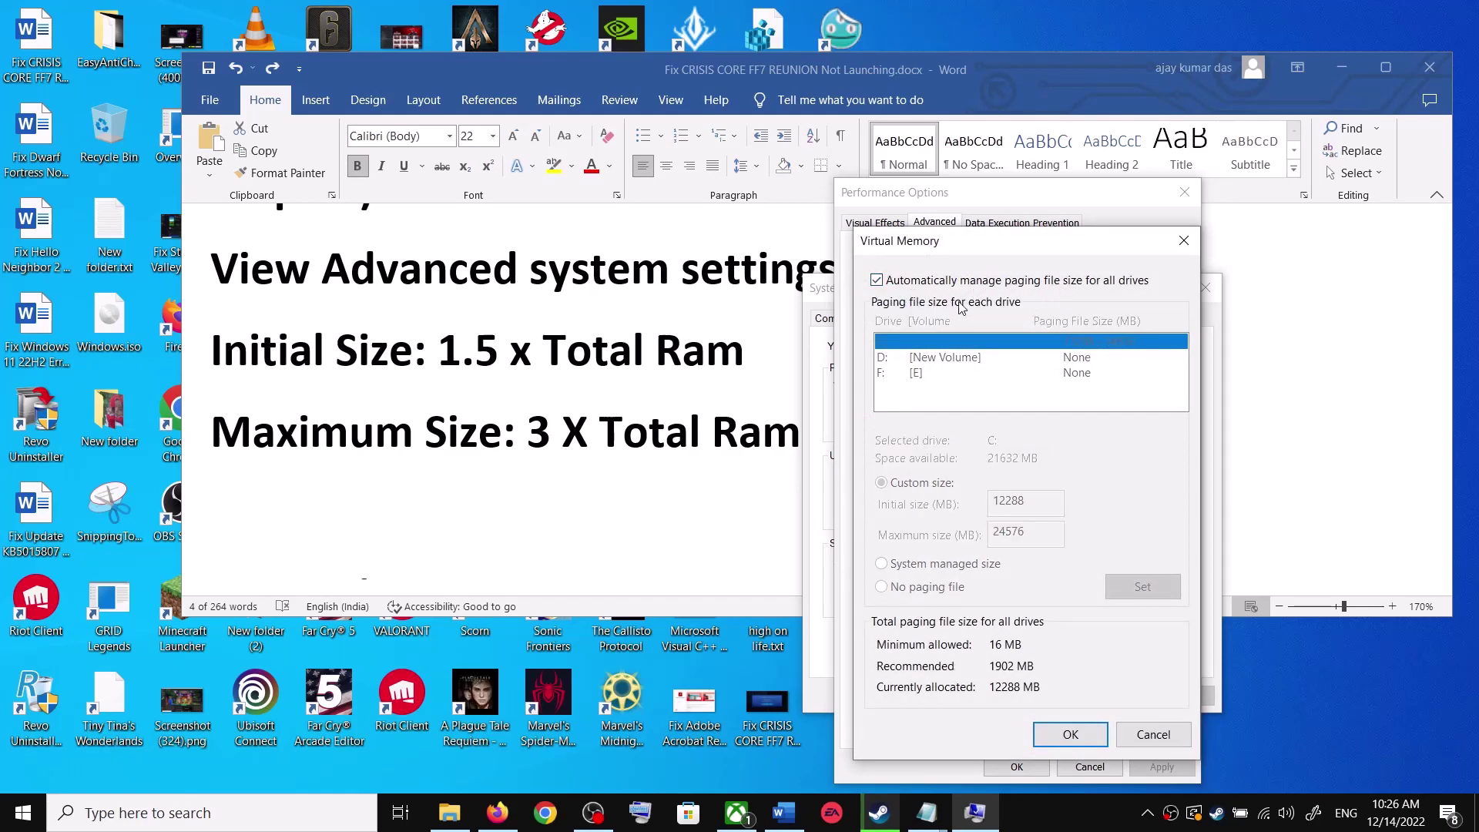
pyautogui.click(877, 280)
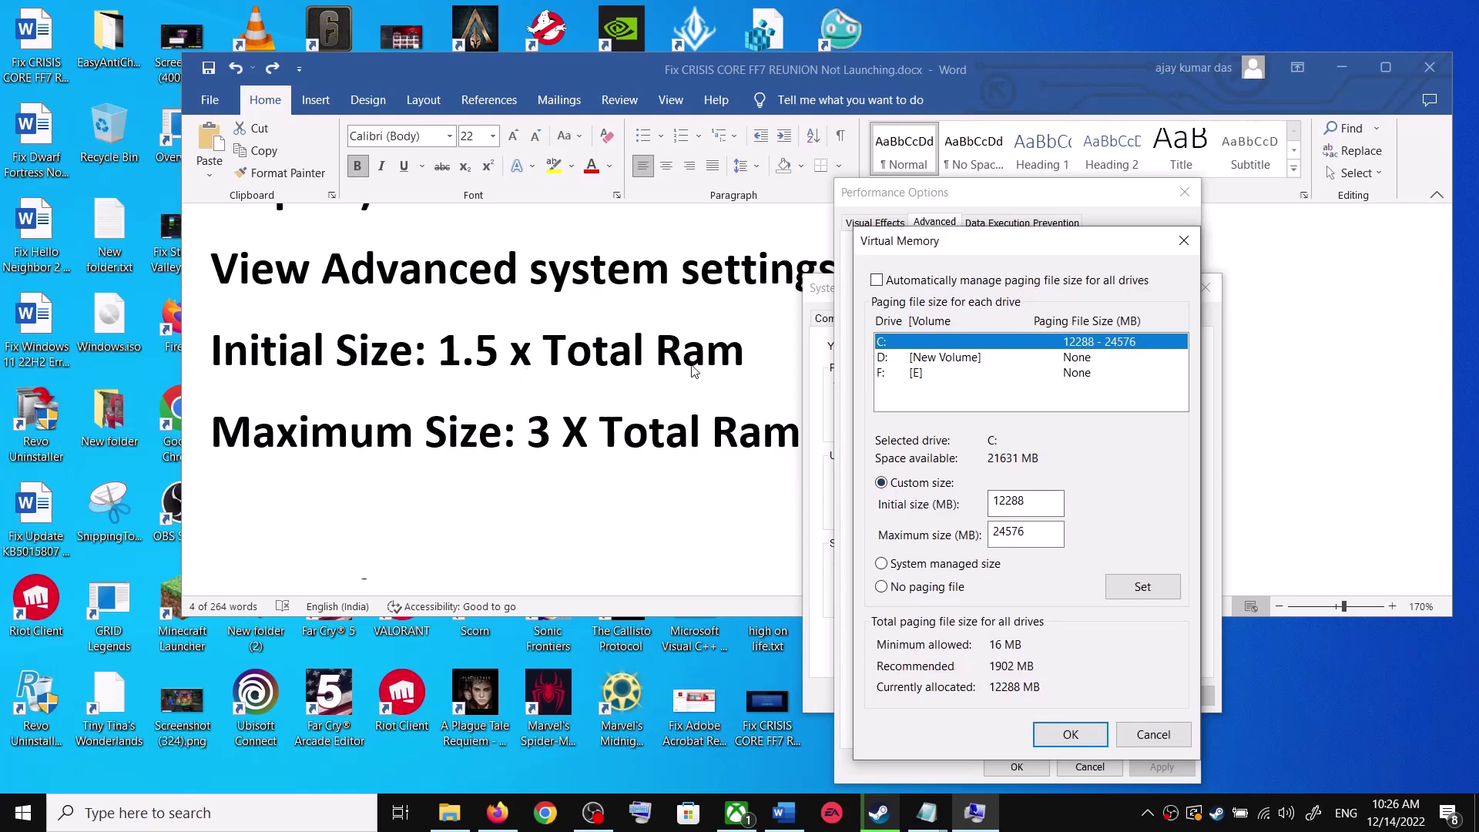
pyautogui.click(585, 365)
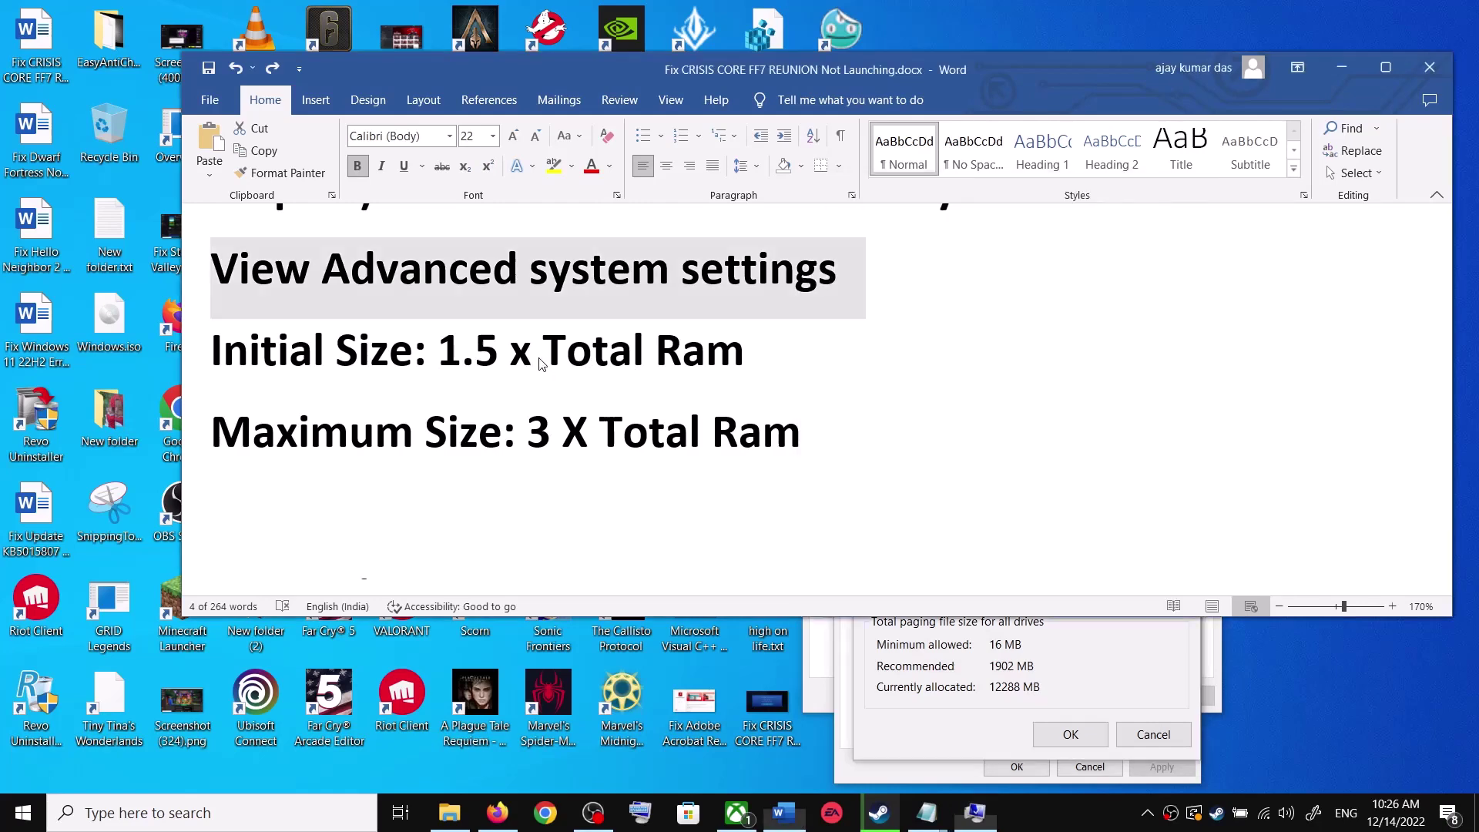
pyautogui.moveTo(585, 365); pyautogui.dragTo(760, 355)
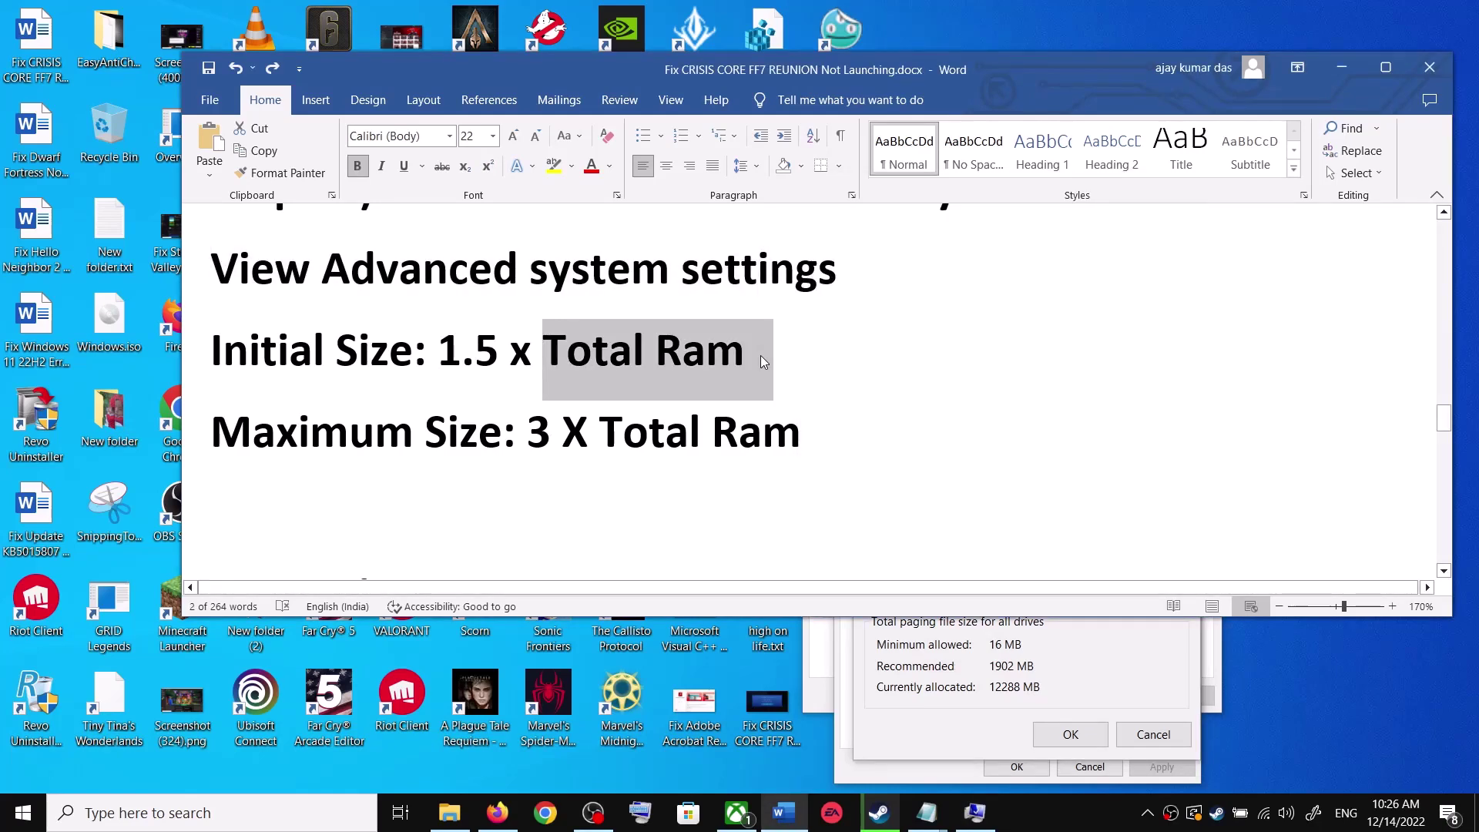